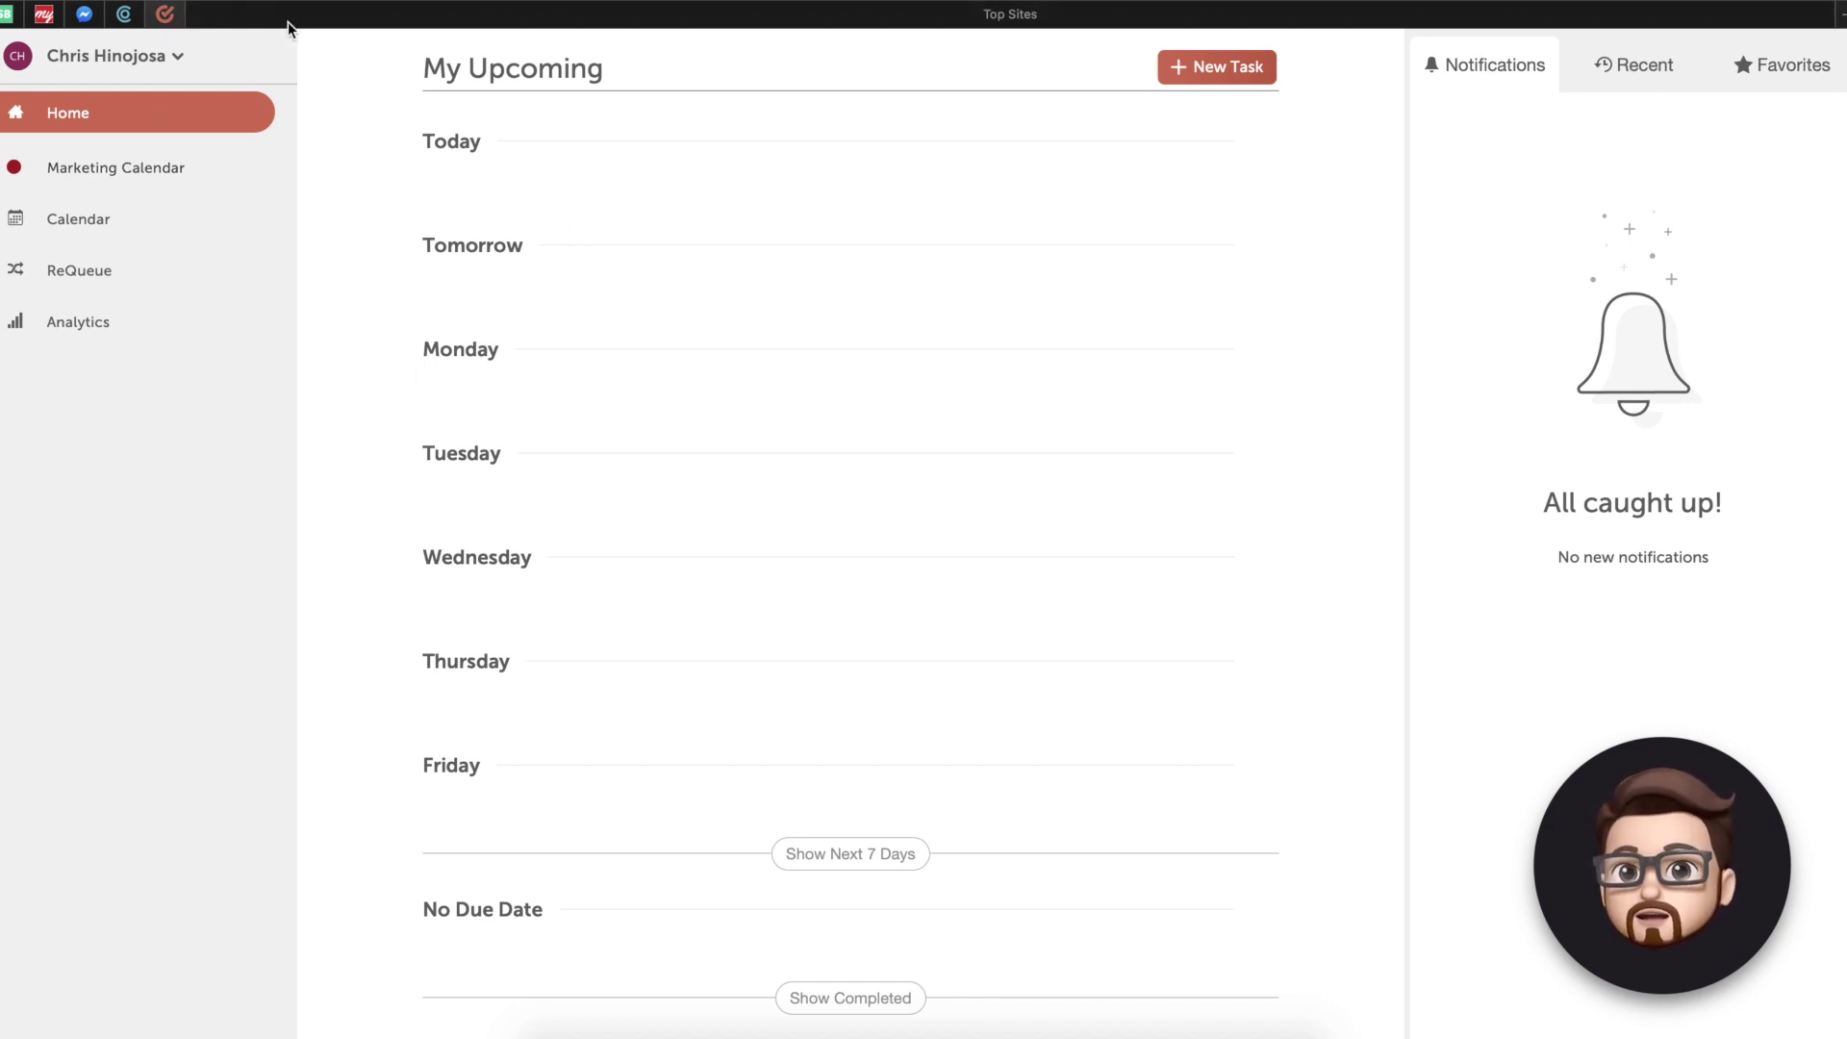
Step: Open CoSchedule's home page and add a task named "Need to take photos for new products"
click(256, 25)
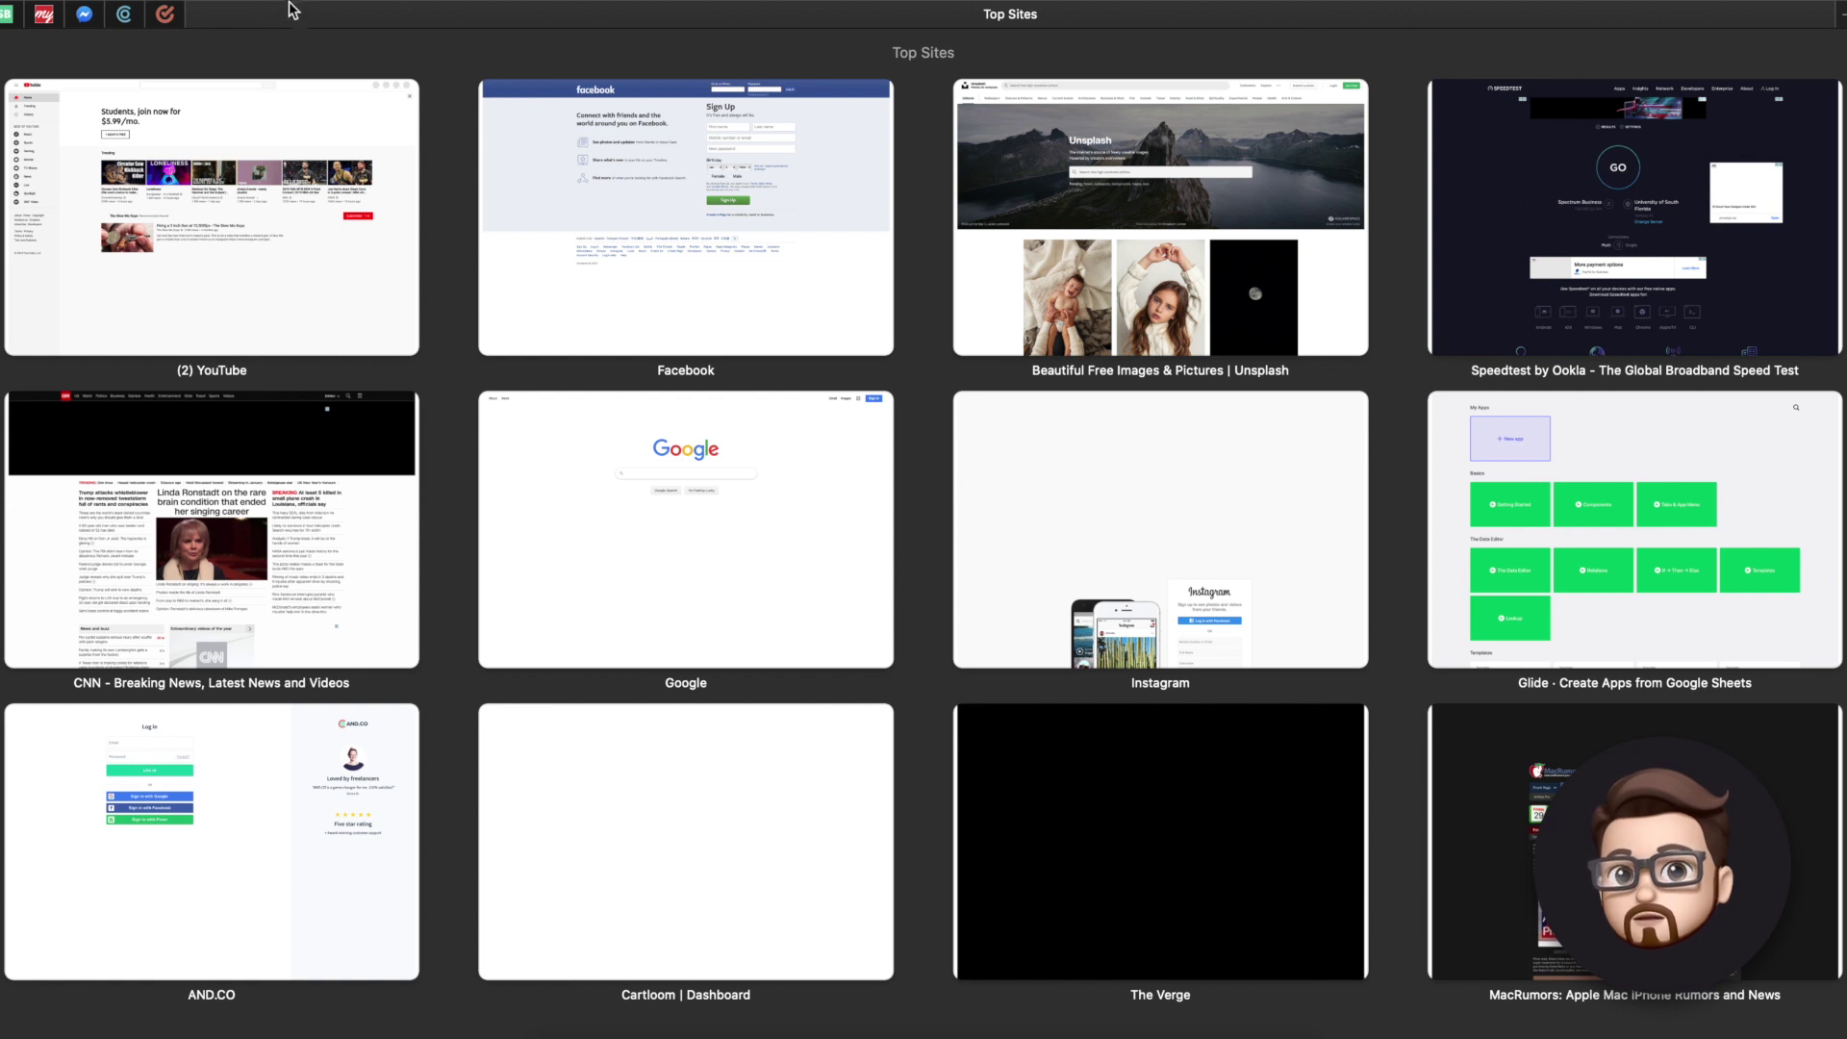
click(169, 15)
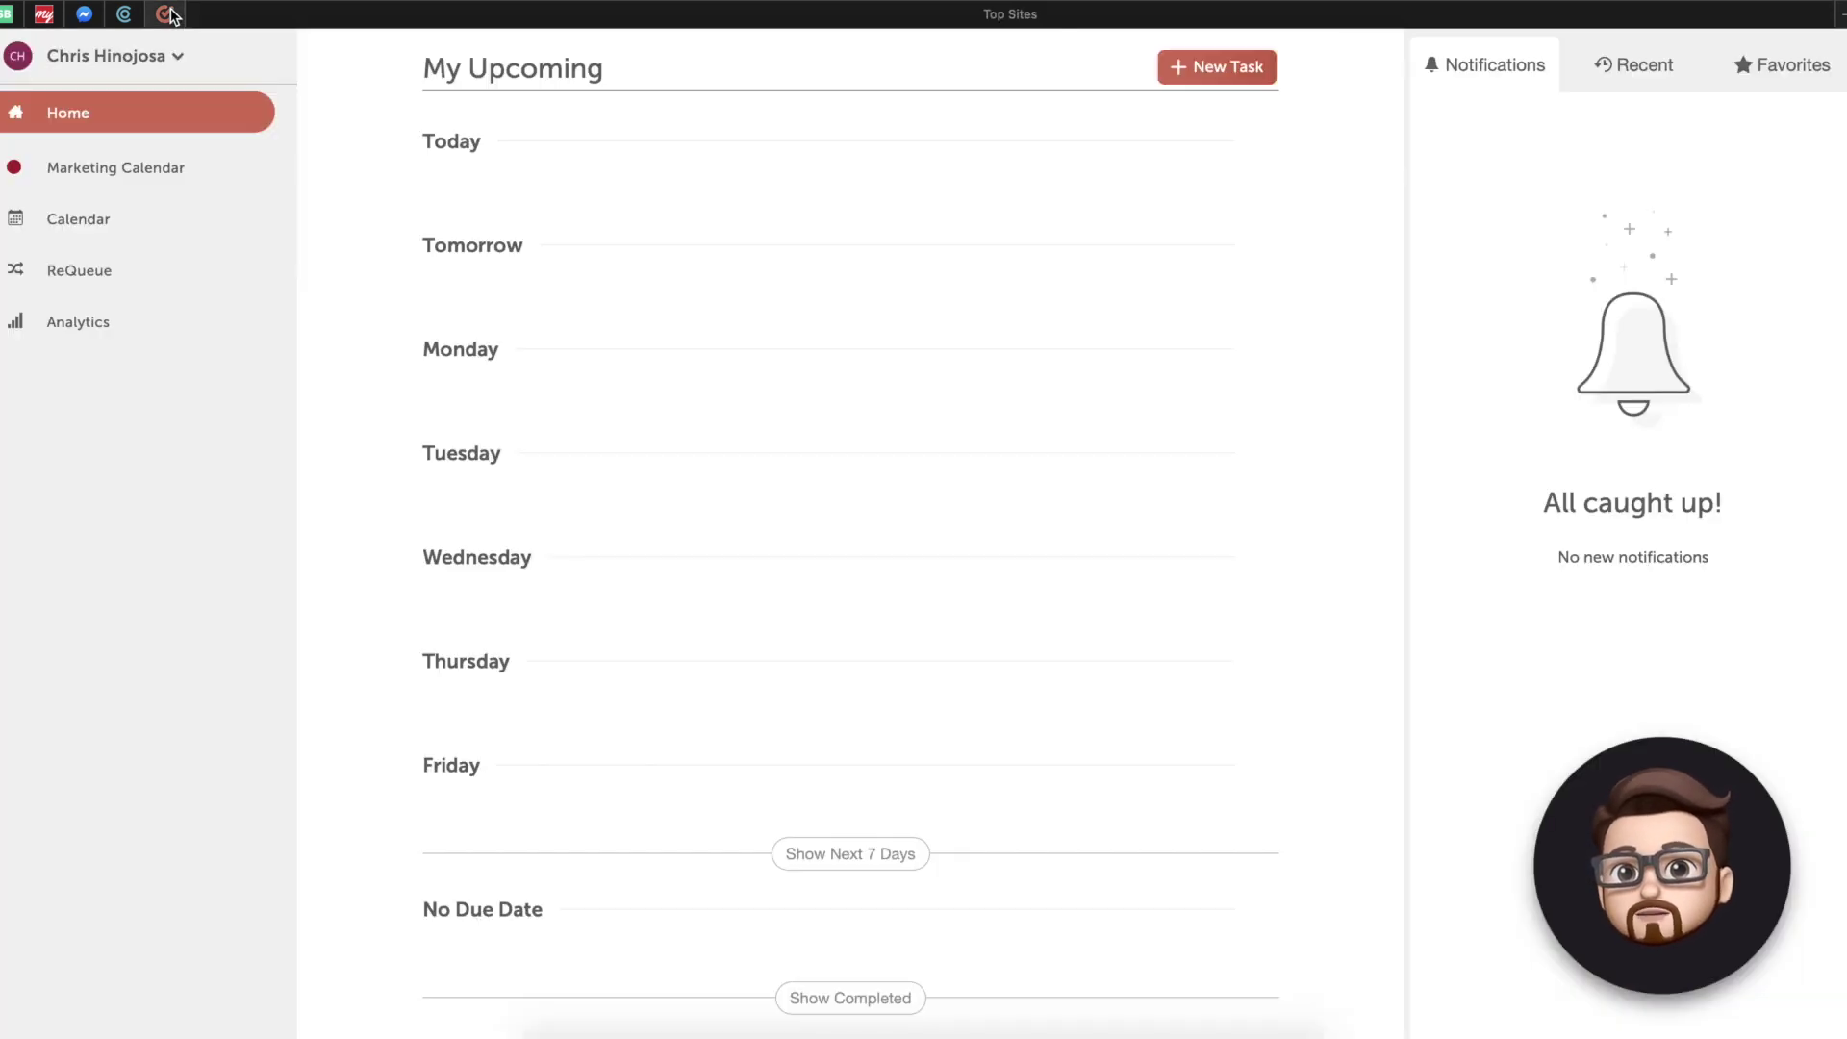
click(1239, 74)
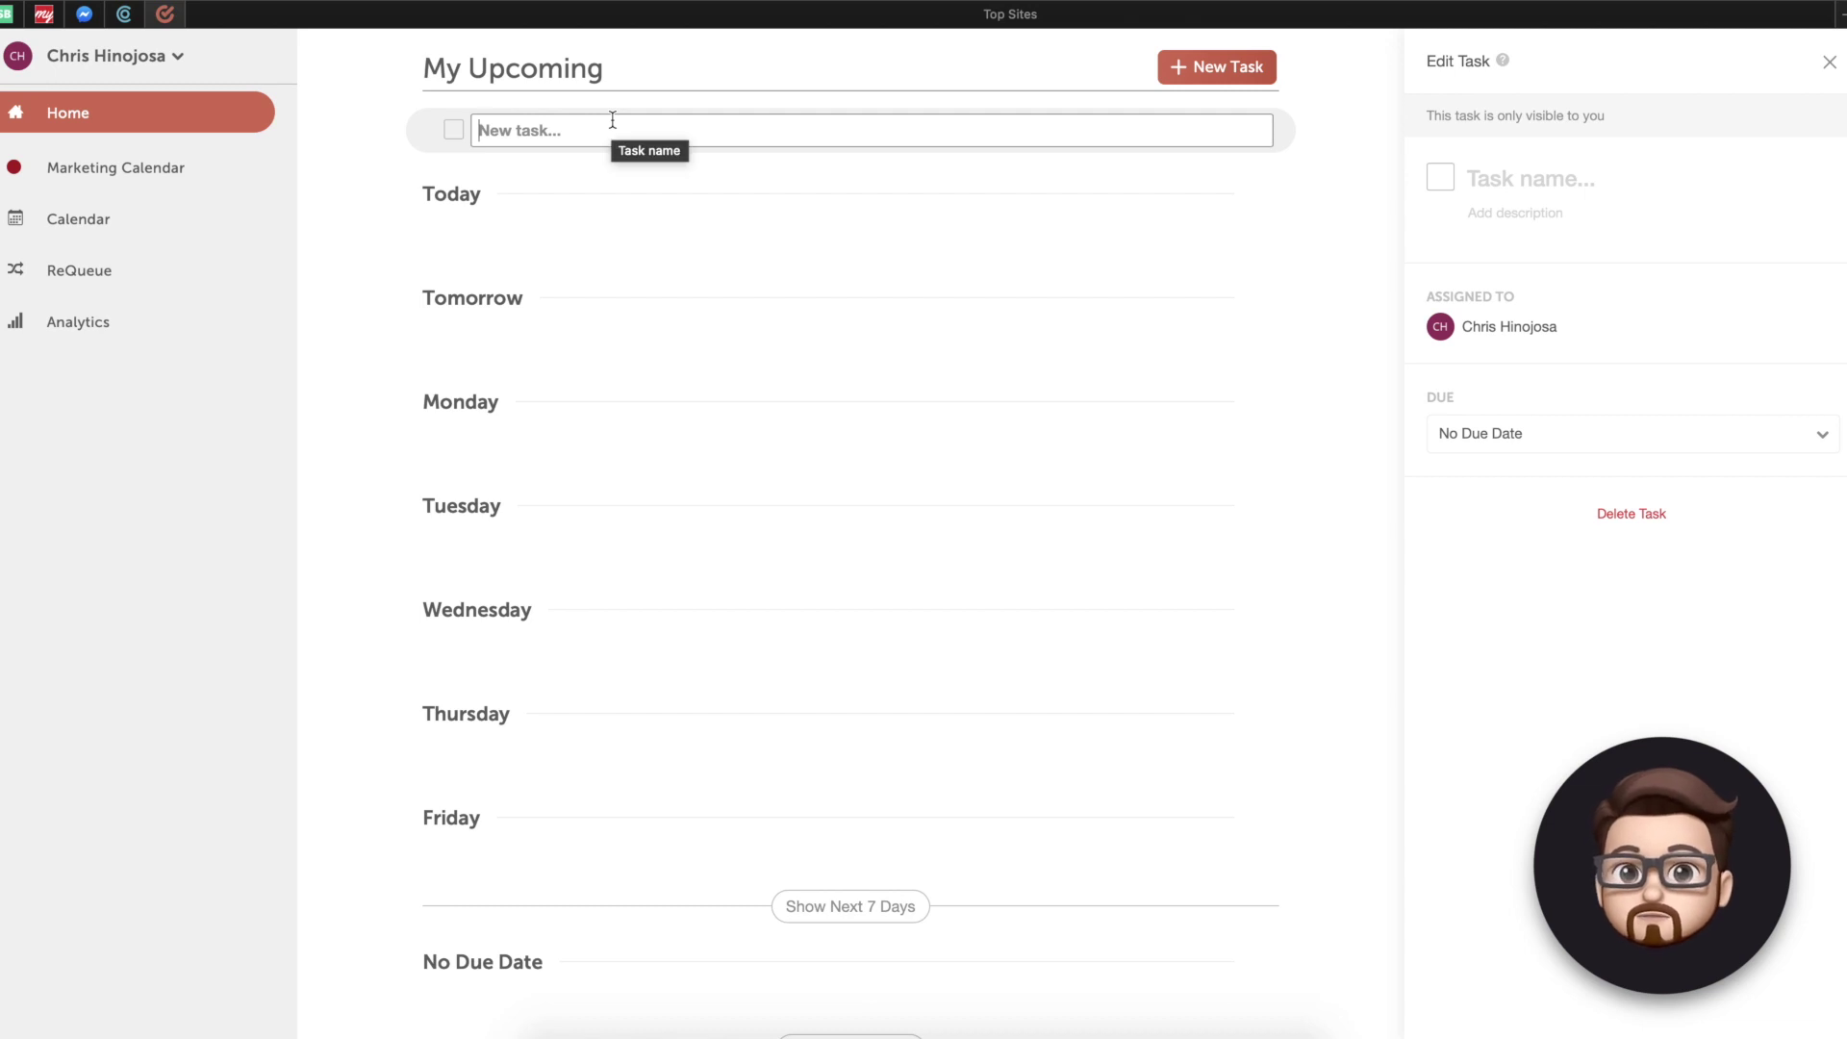
text(Need to take)
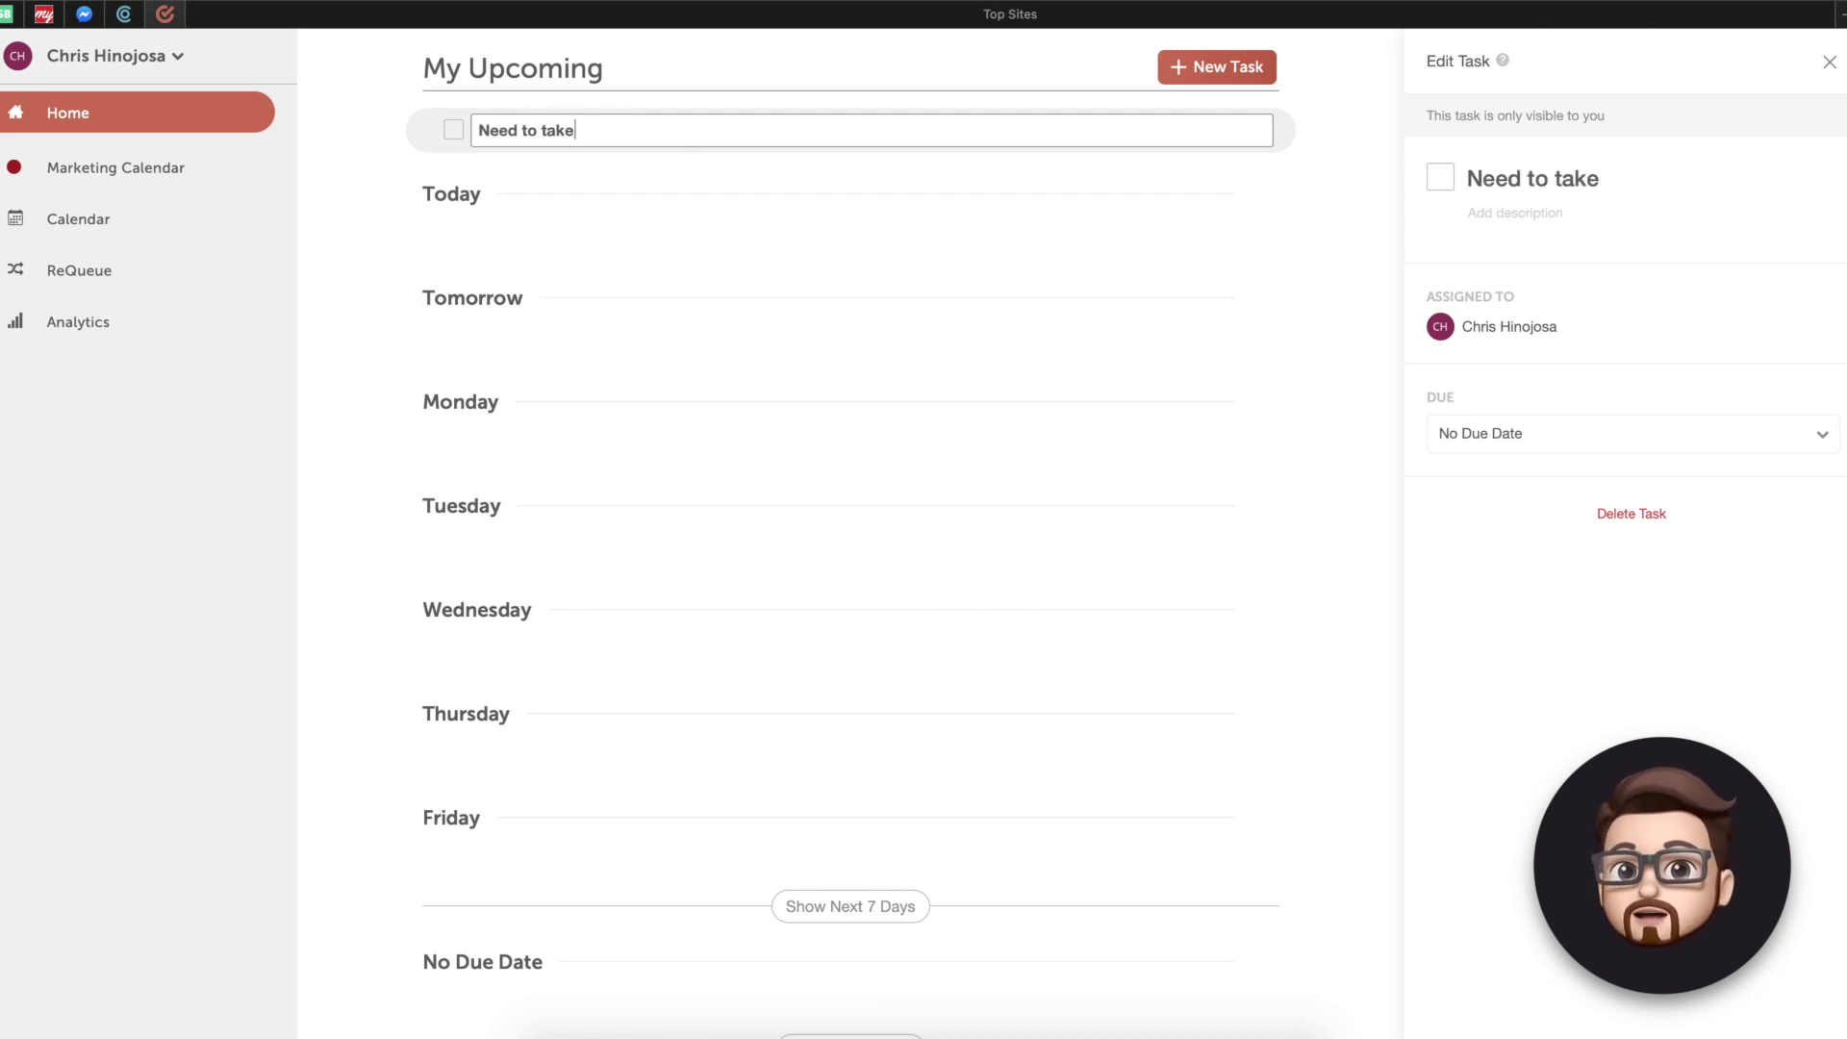
text( photos of)
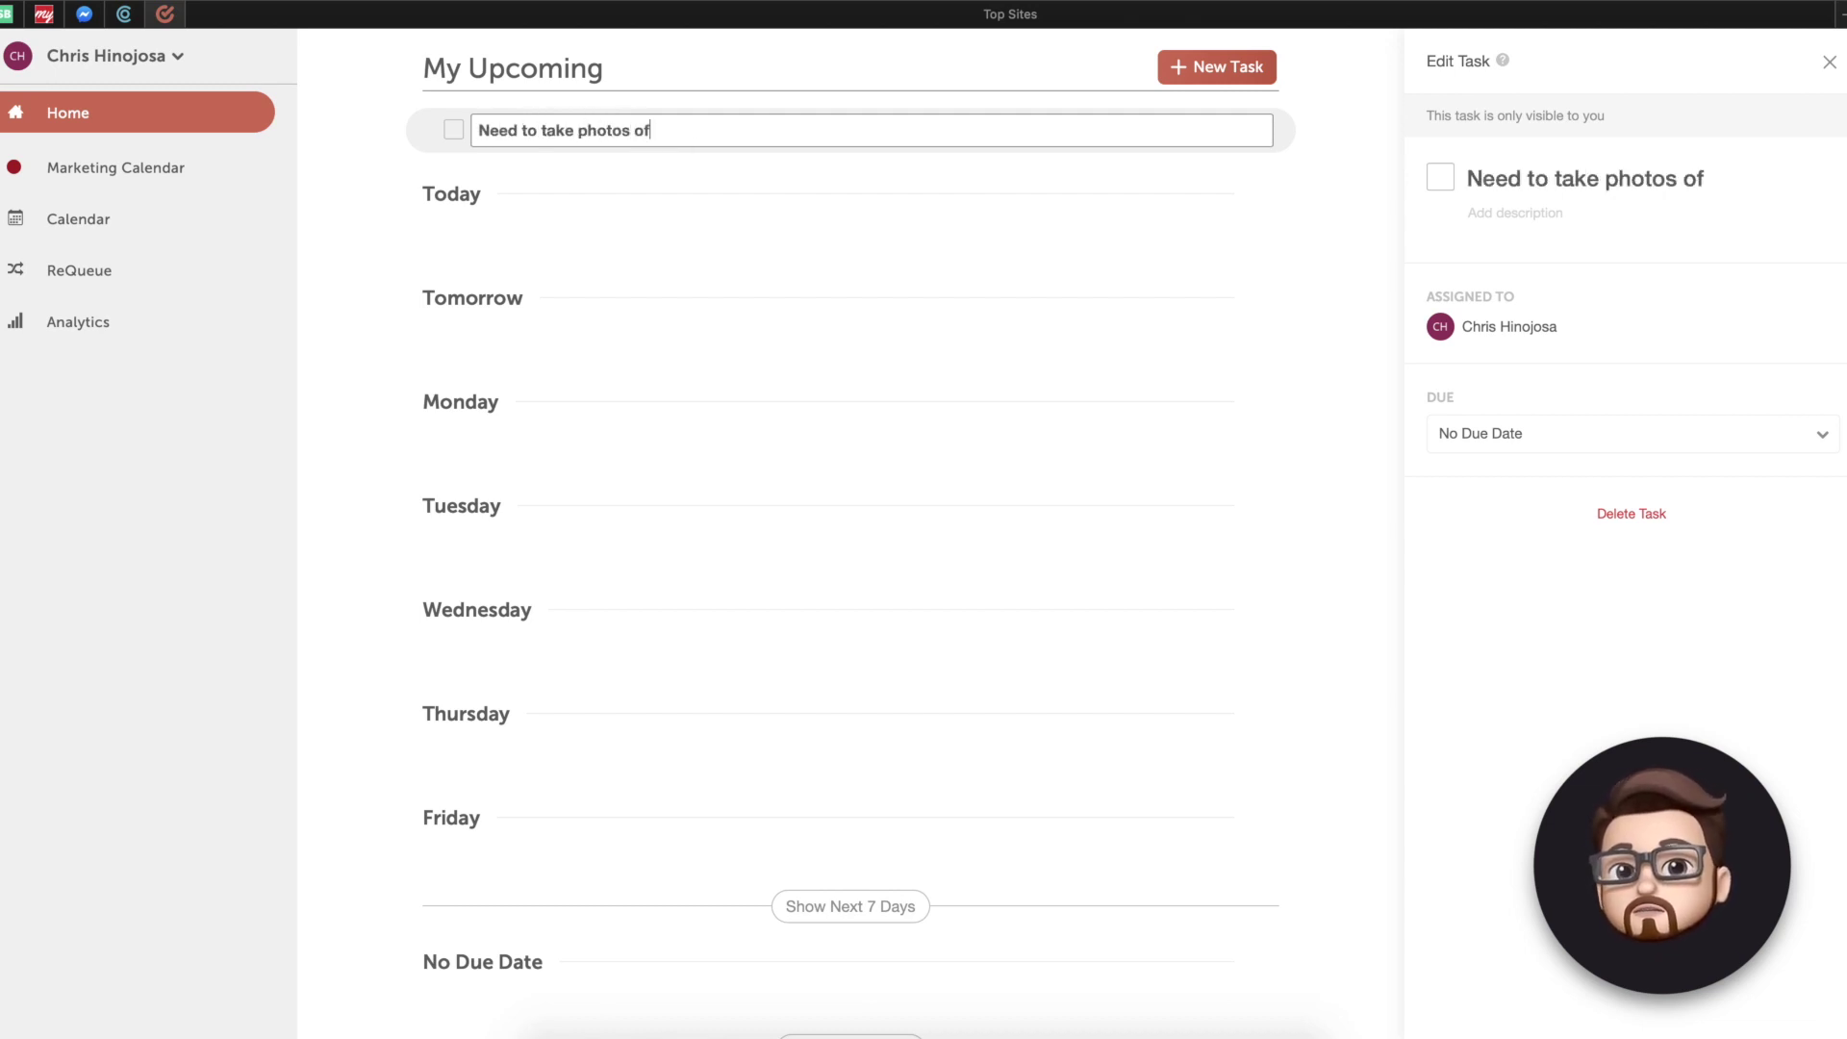
key(BackSpace)
key(BackSpace)
text(for new products)
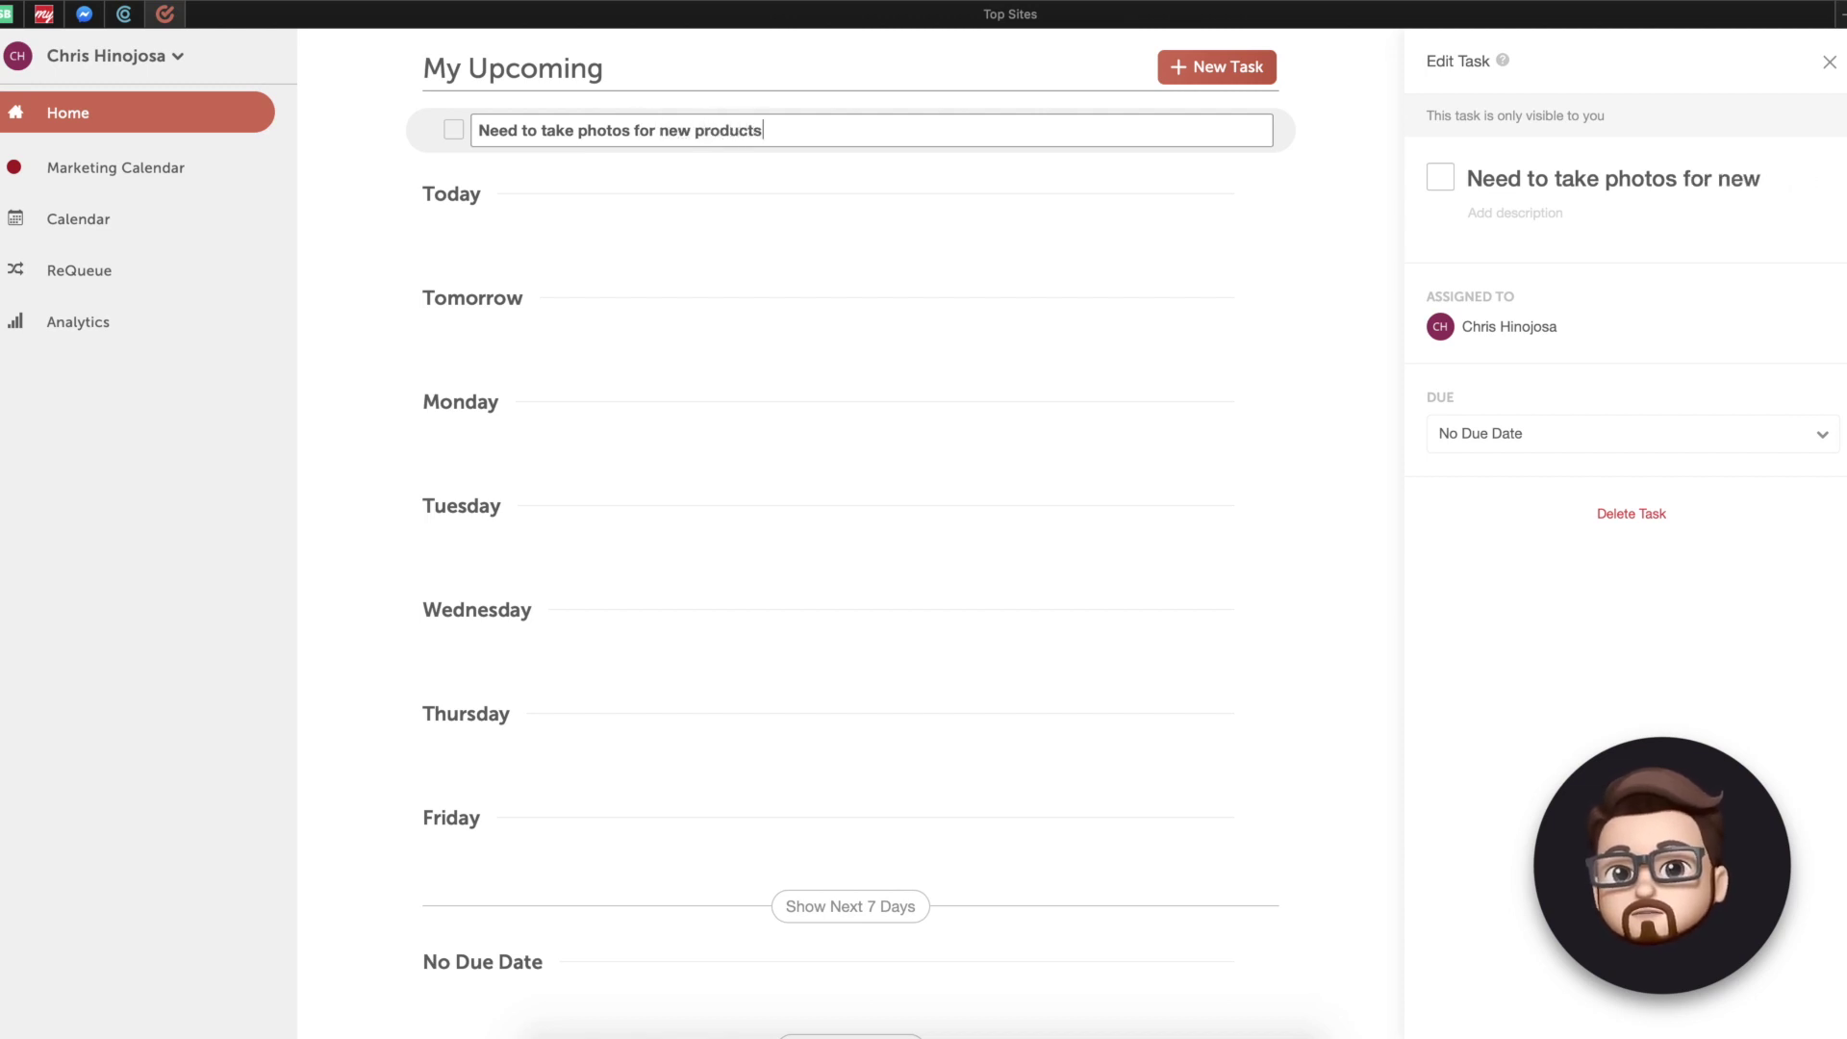
key(Return)
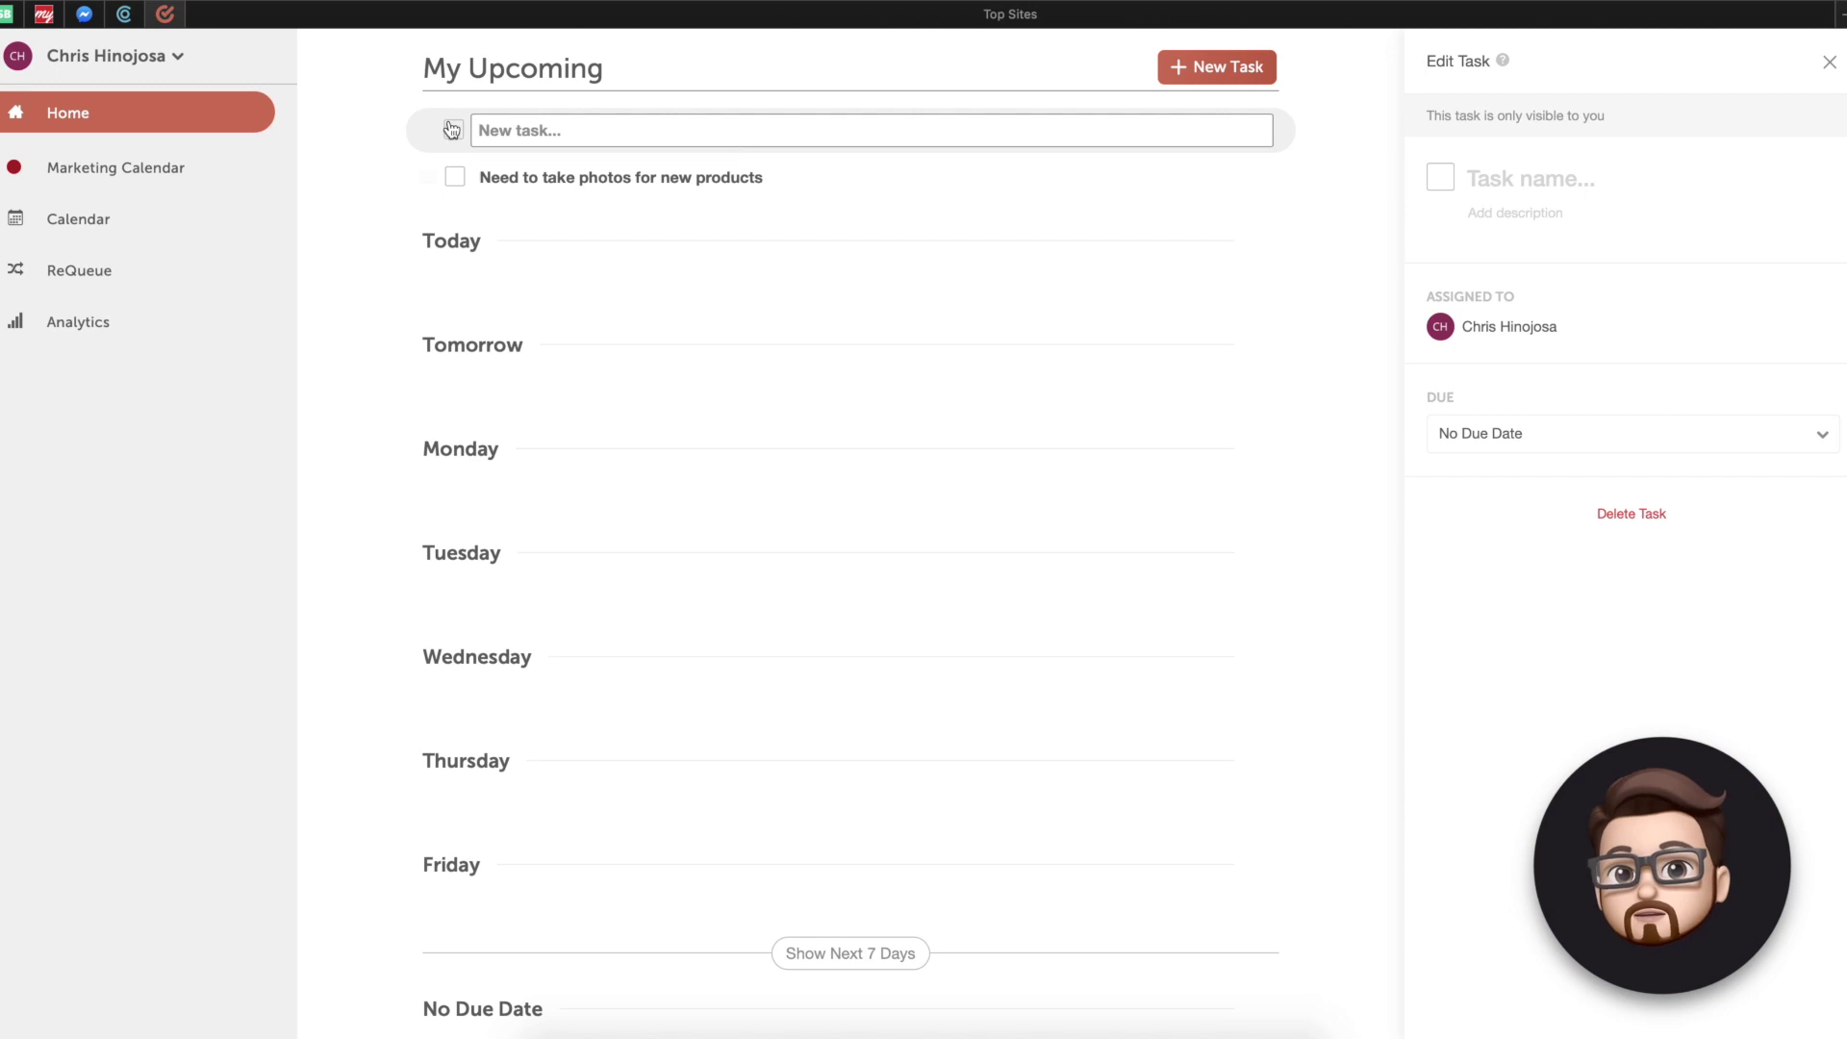
Step: Give the new product photos task a custom due date of Sunday Jan 5, 2020
click(1093, 171)
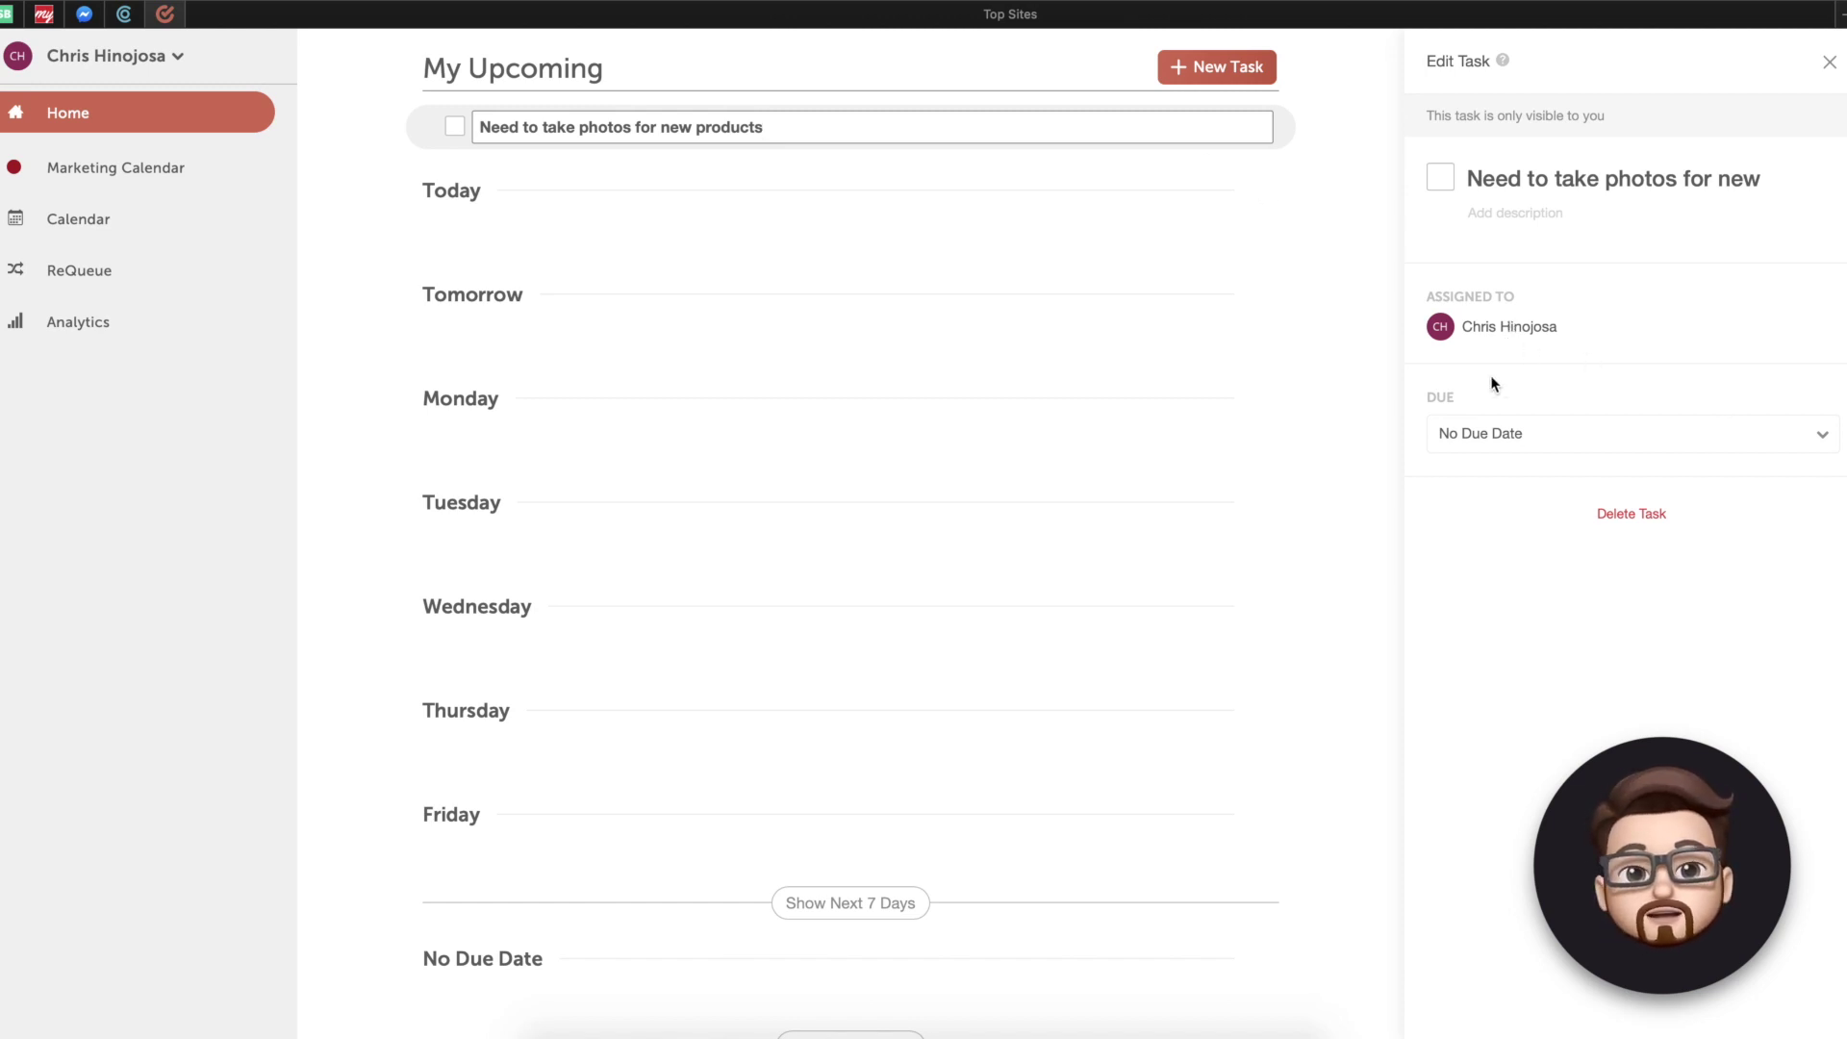
click(1486, 431)
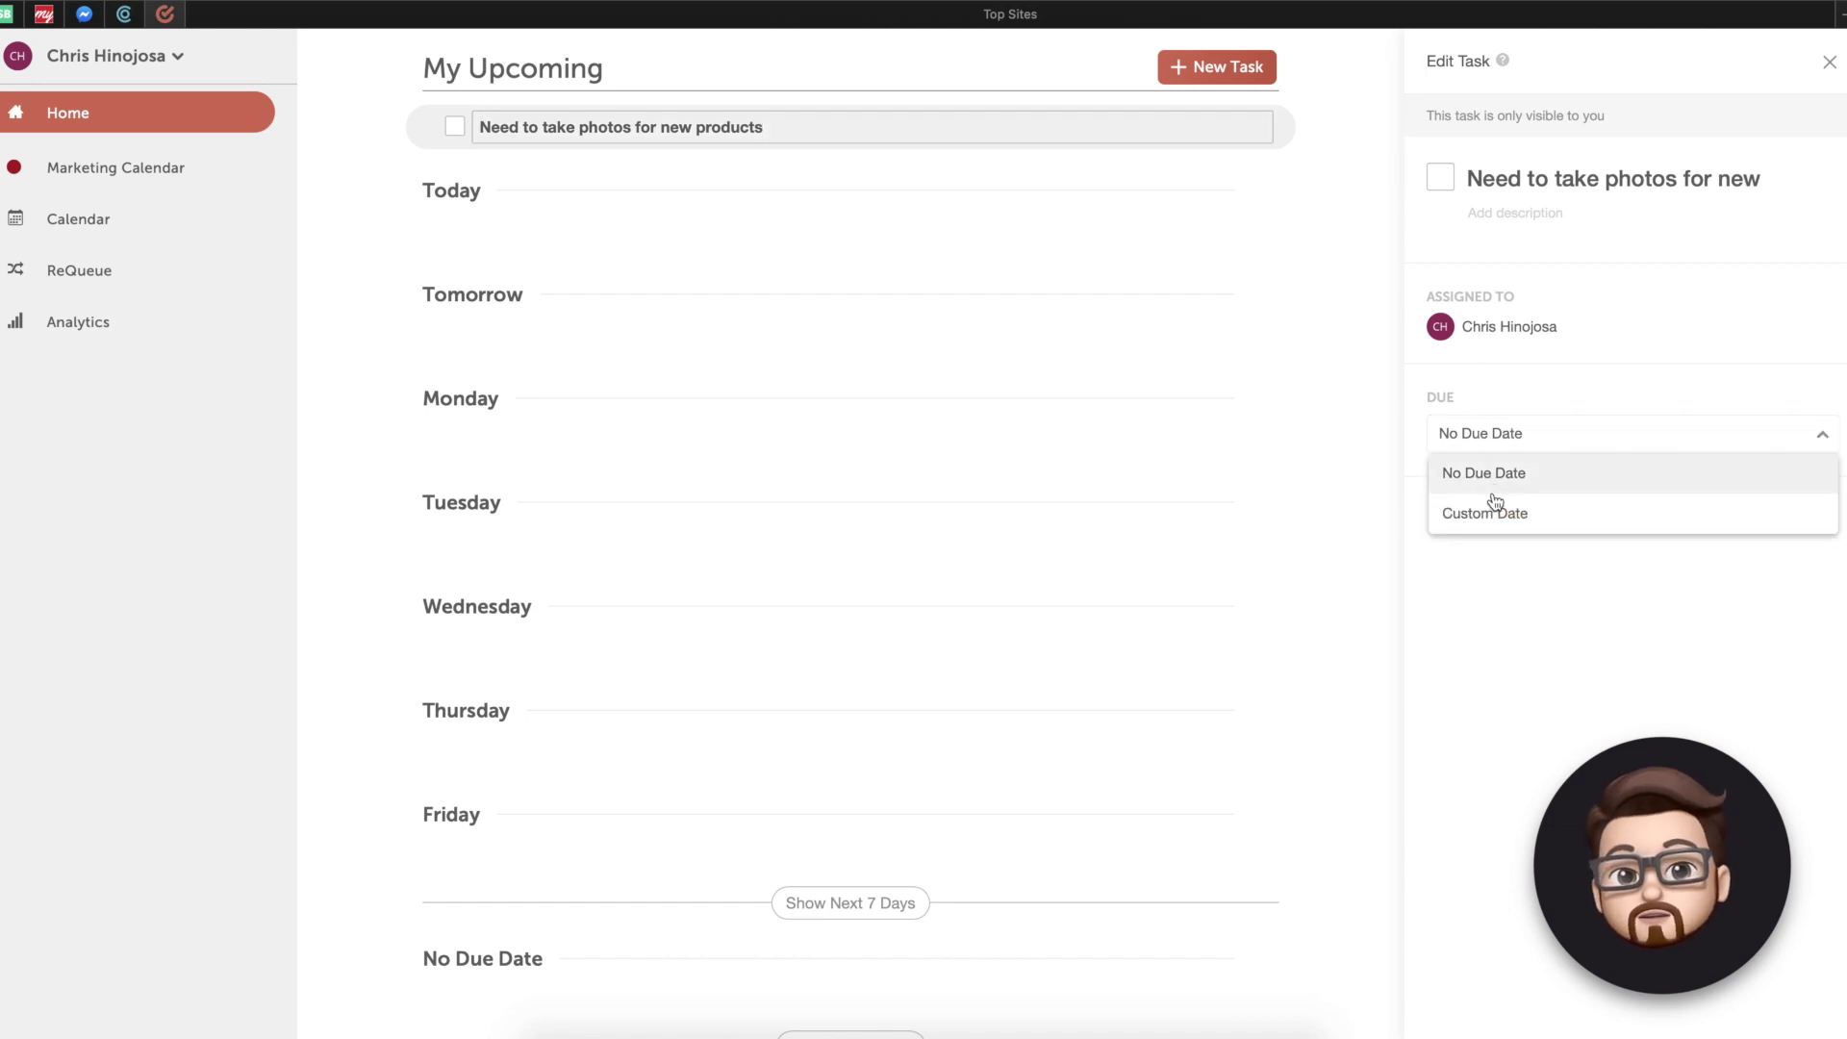
click(1495, 517)
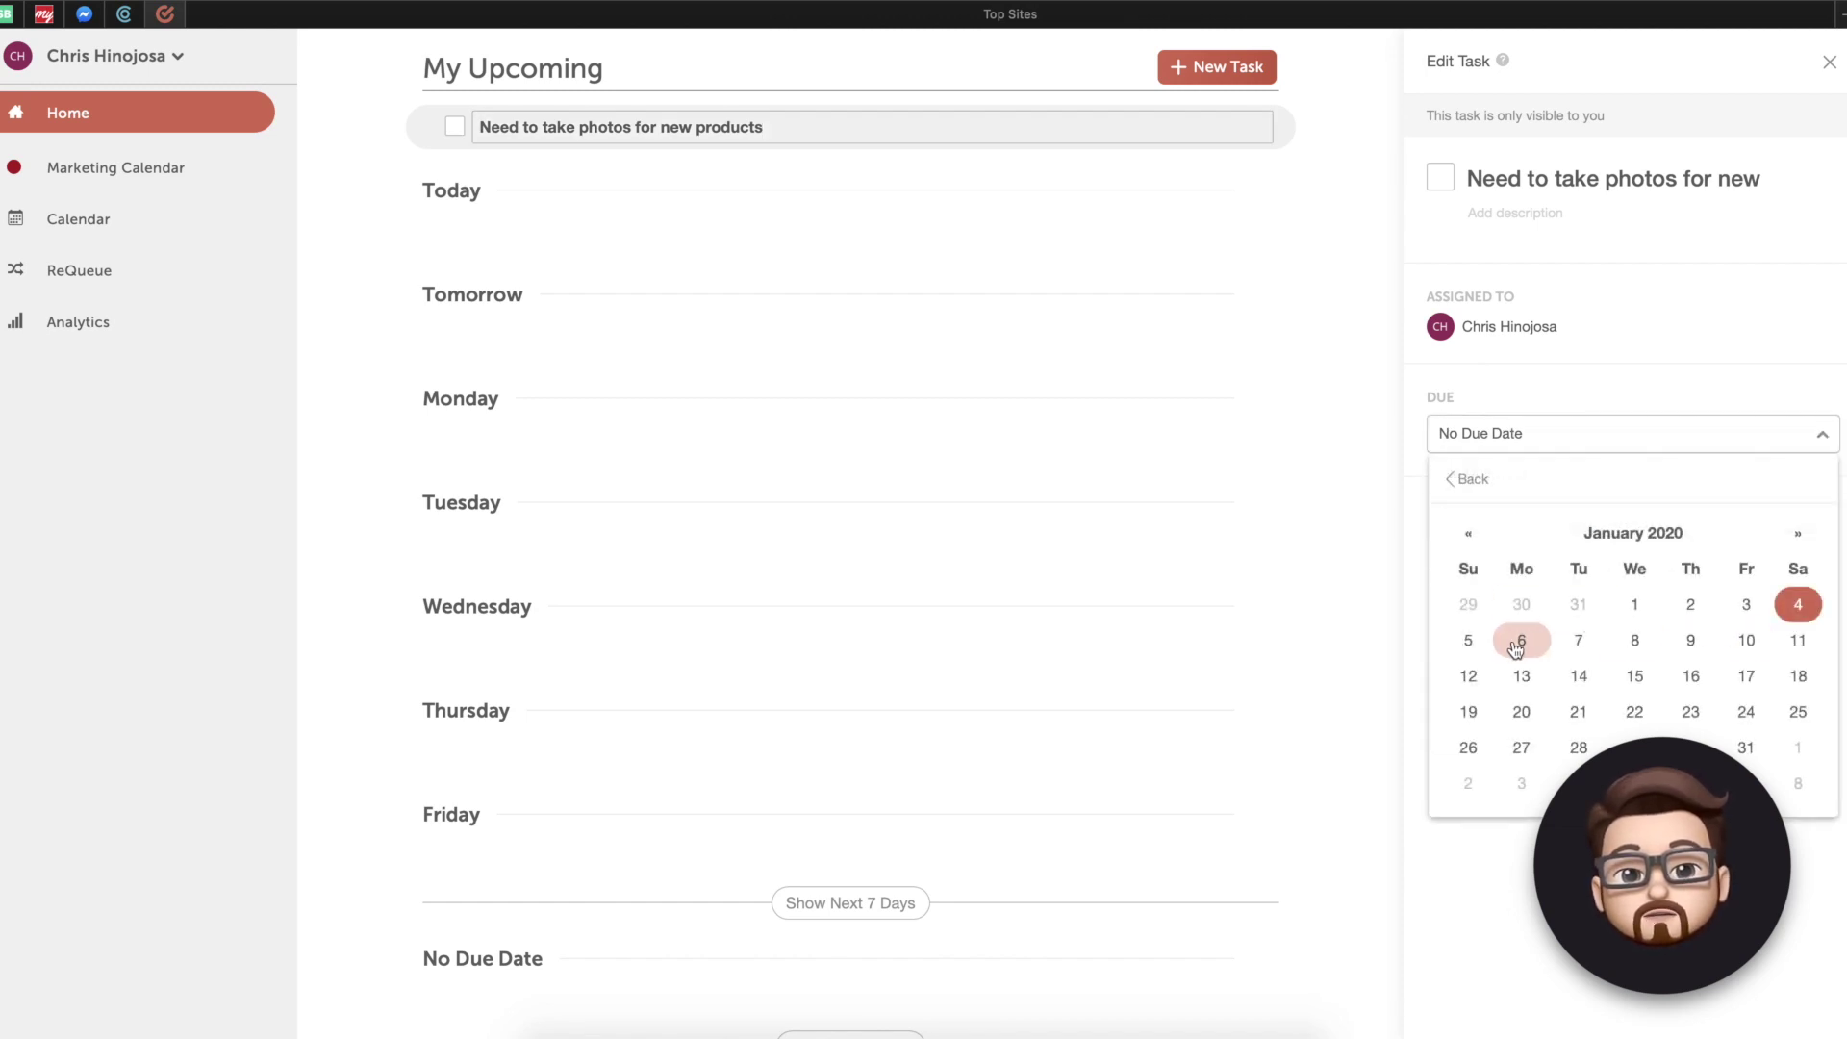
click(1467, 639)
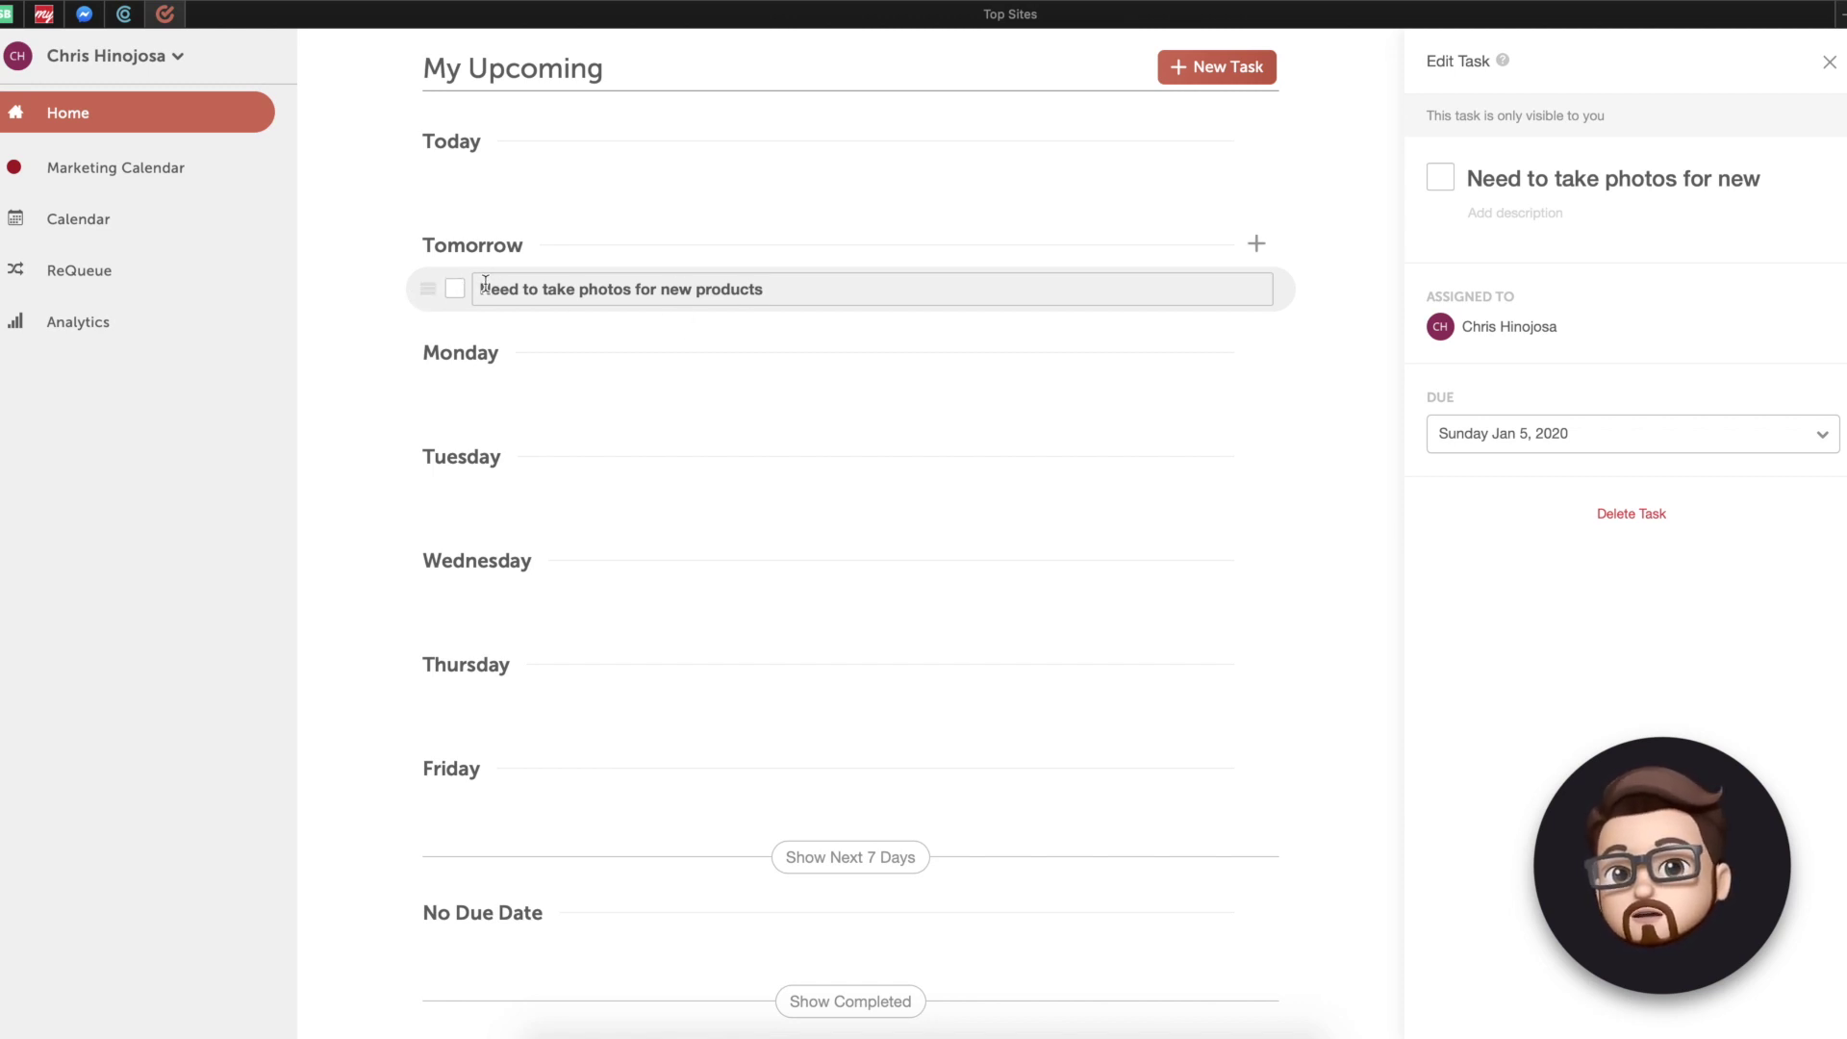
Step: Move the product photos task from Tomorrow to Monday and mark it as completed
drag(426, 291, 435, 456)
click(462, 394)
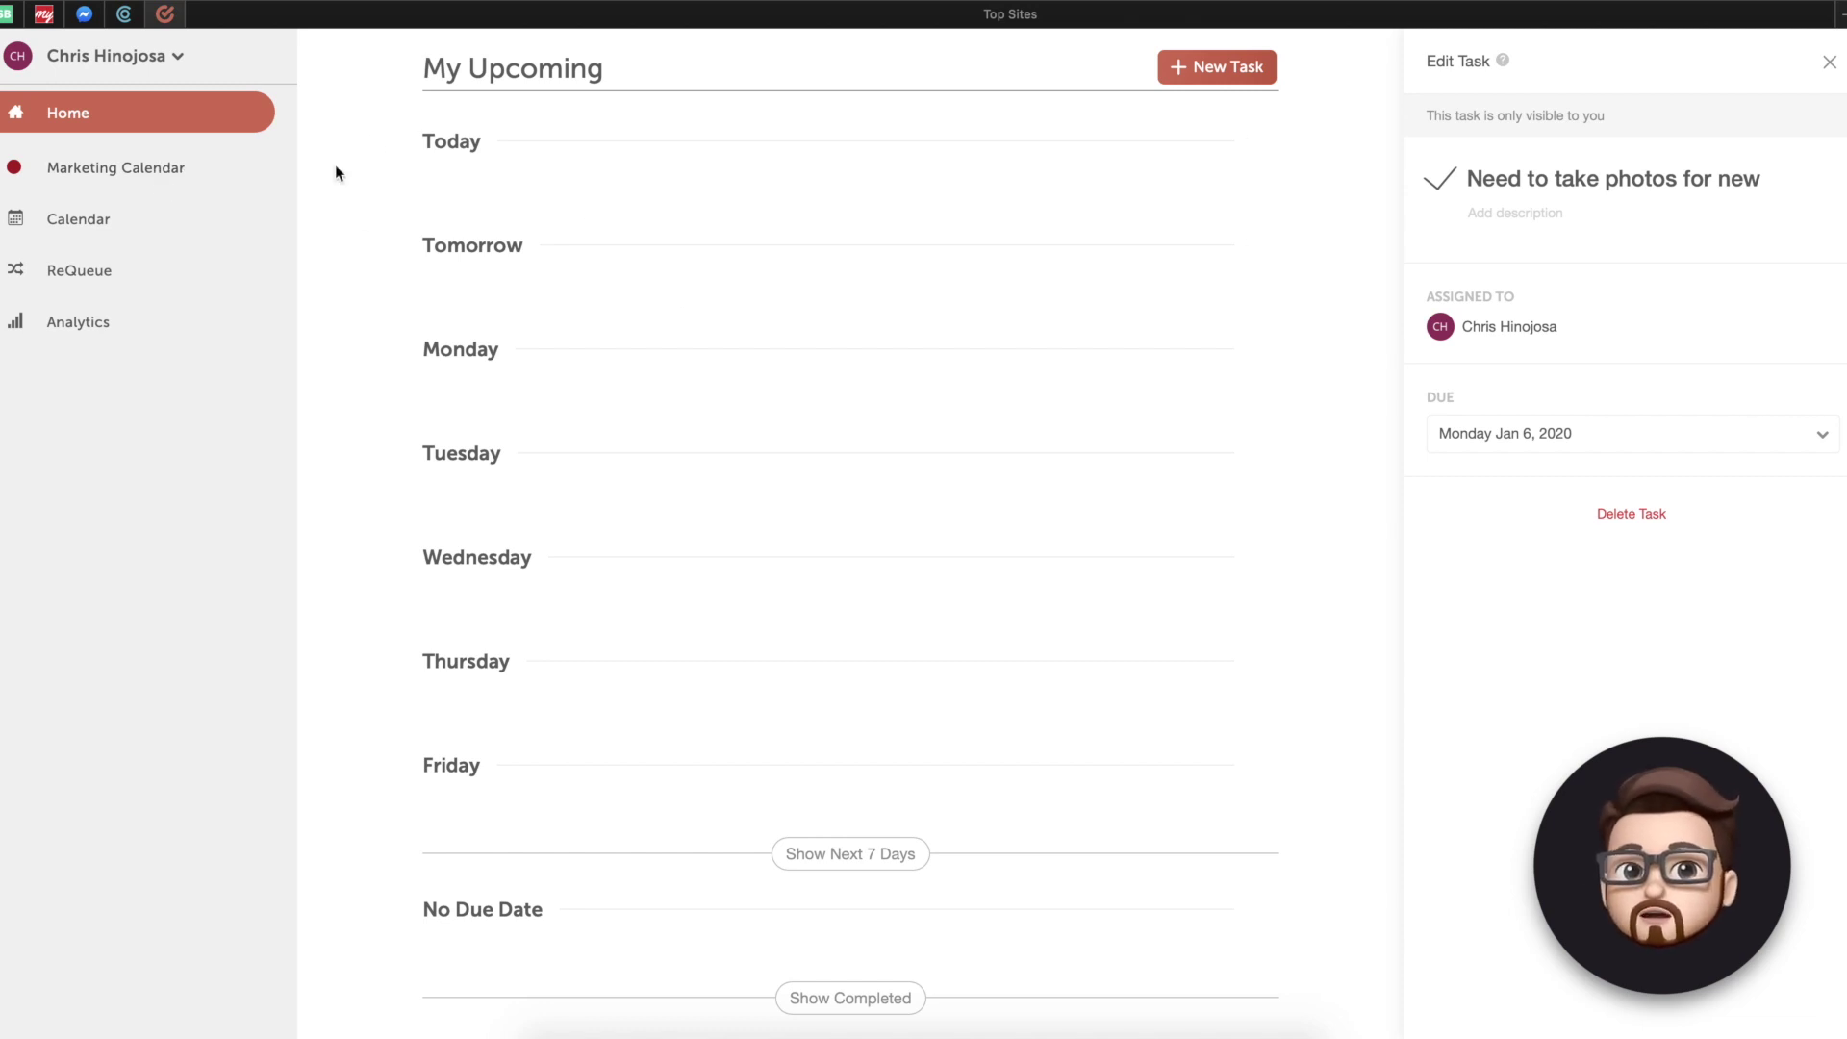
Step: View the Marketing Calendar and go to the organization's Social Profiles settings
click(152, 167)
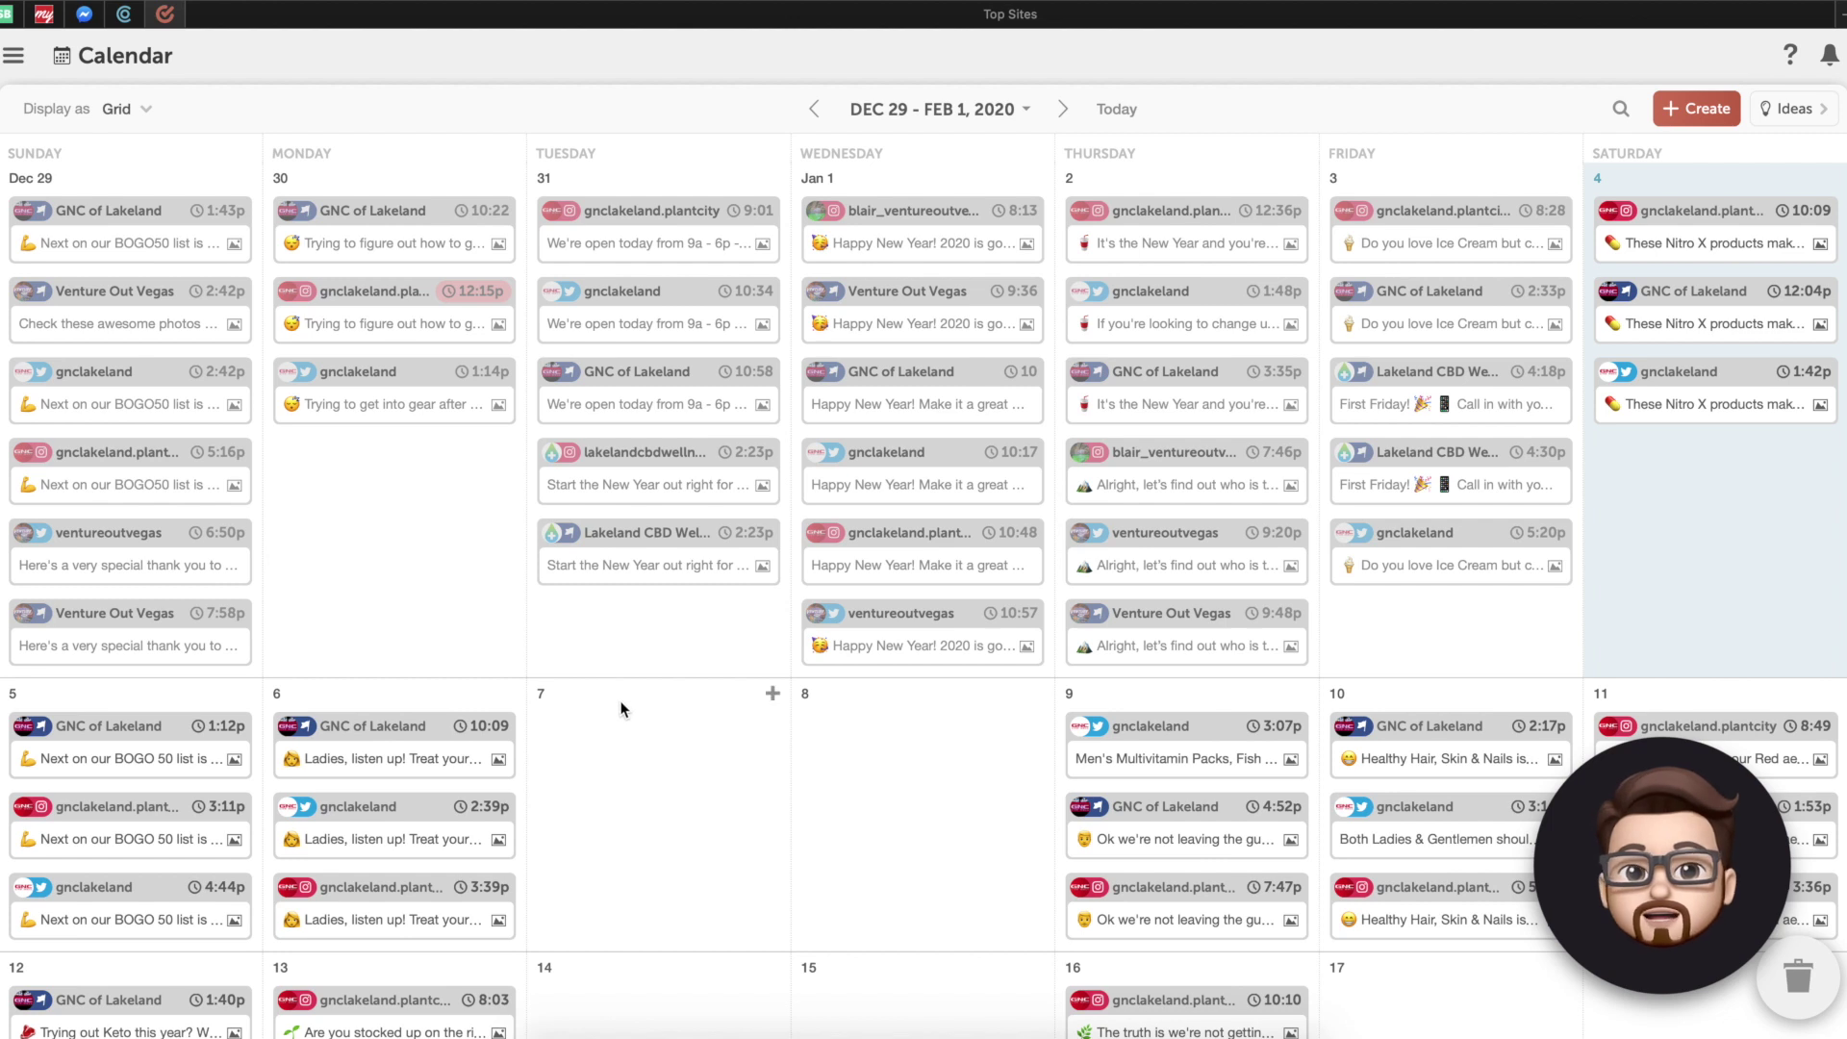
click(17, 60)
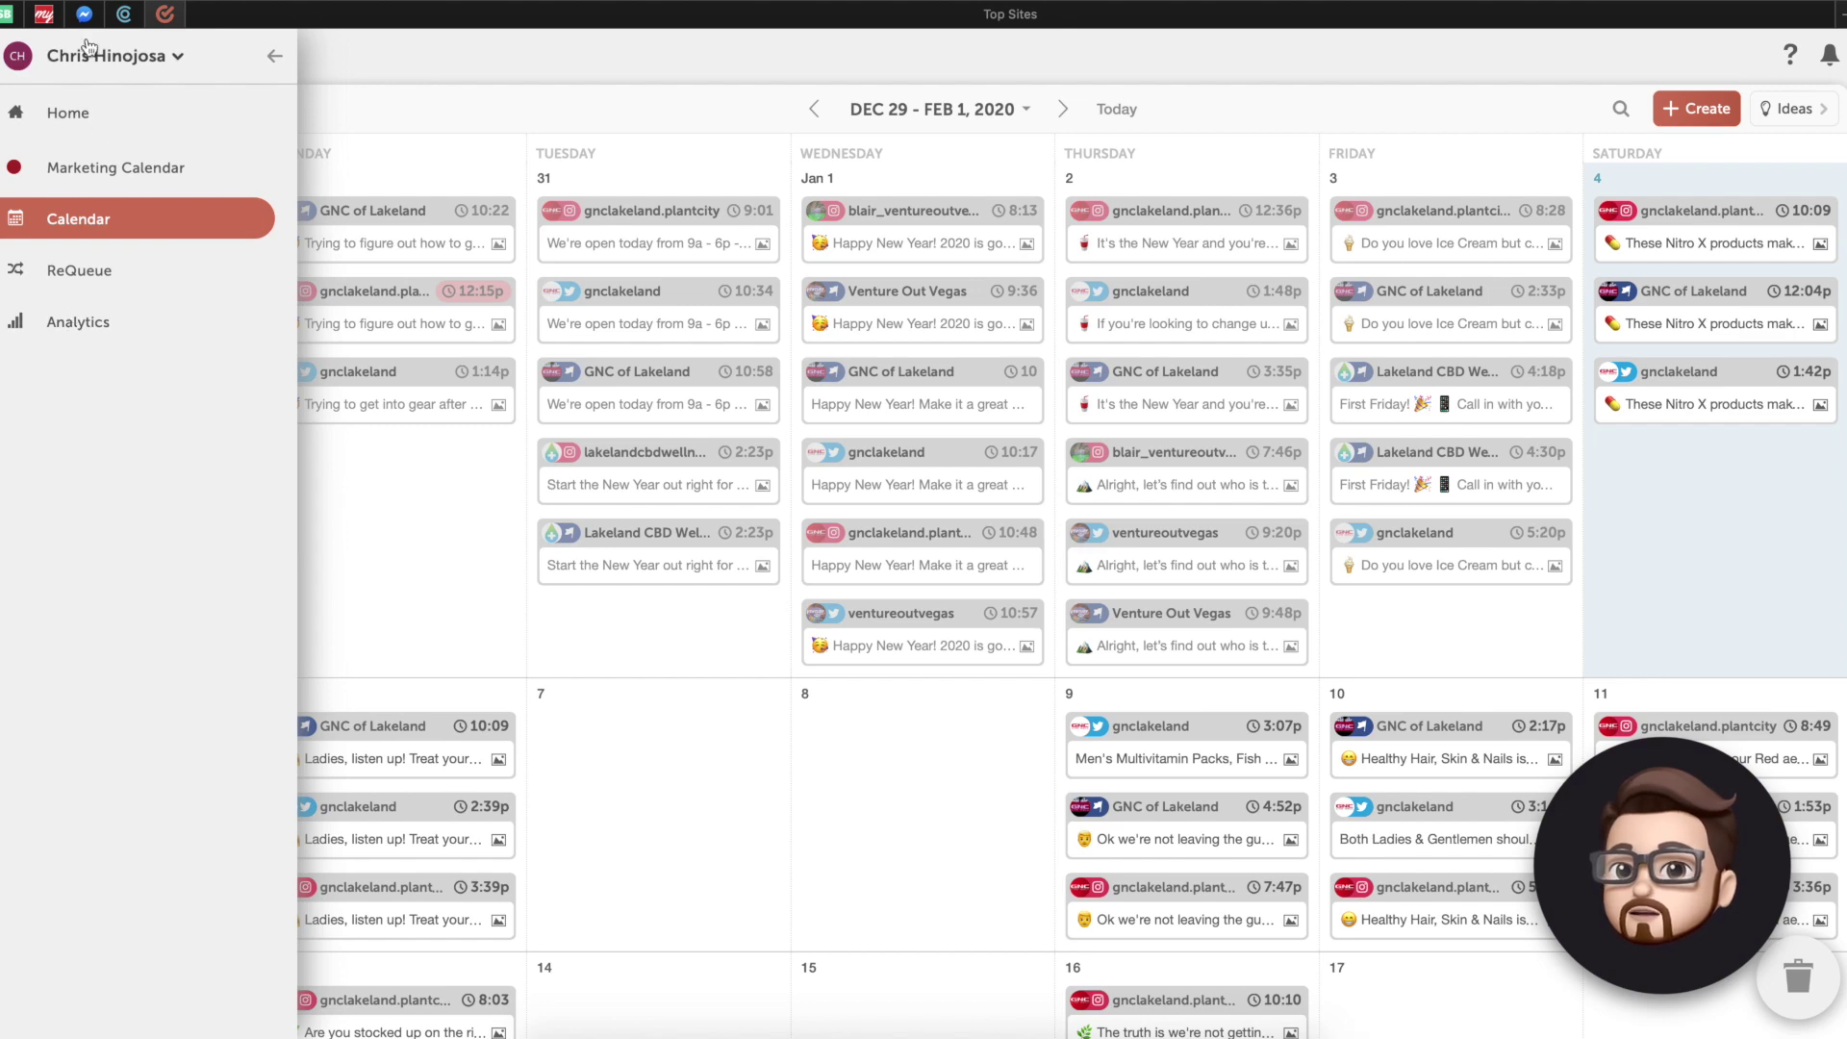
click(84, 60)
click(90, 478)
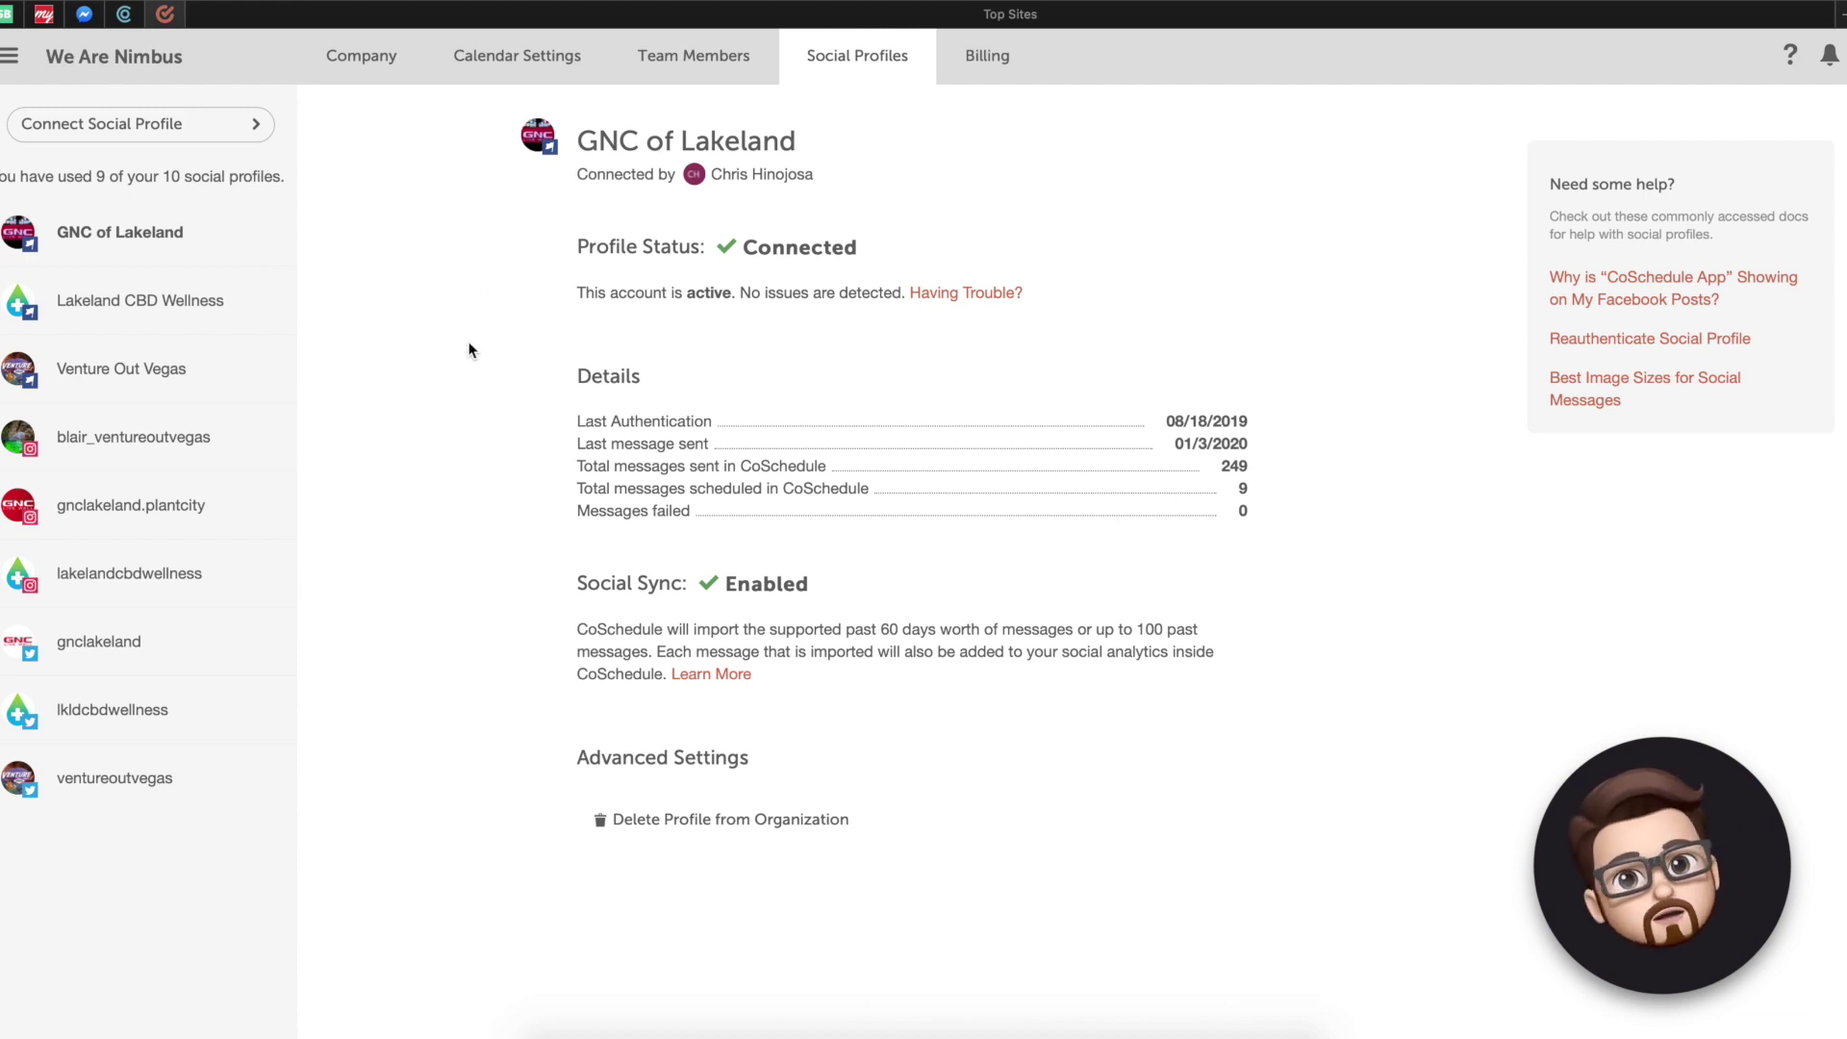
Step: Start connecting a social profile and examine the account types offered for Facebook, Instagram and LinkedIn
click(100, 127)
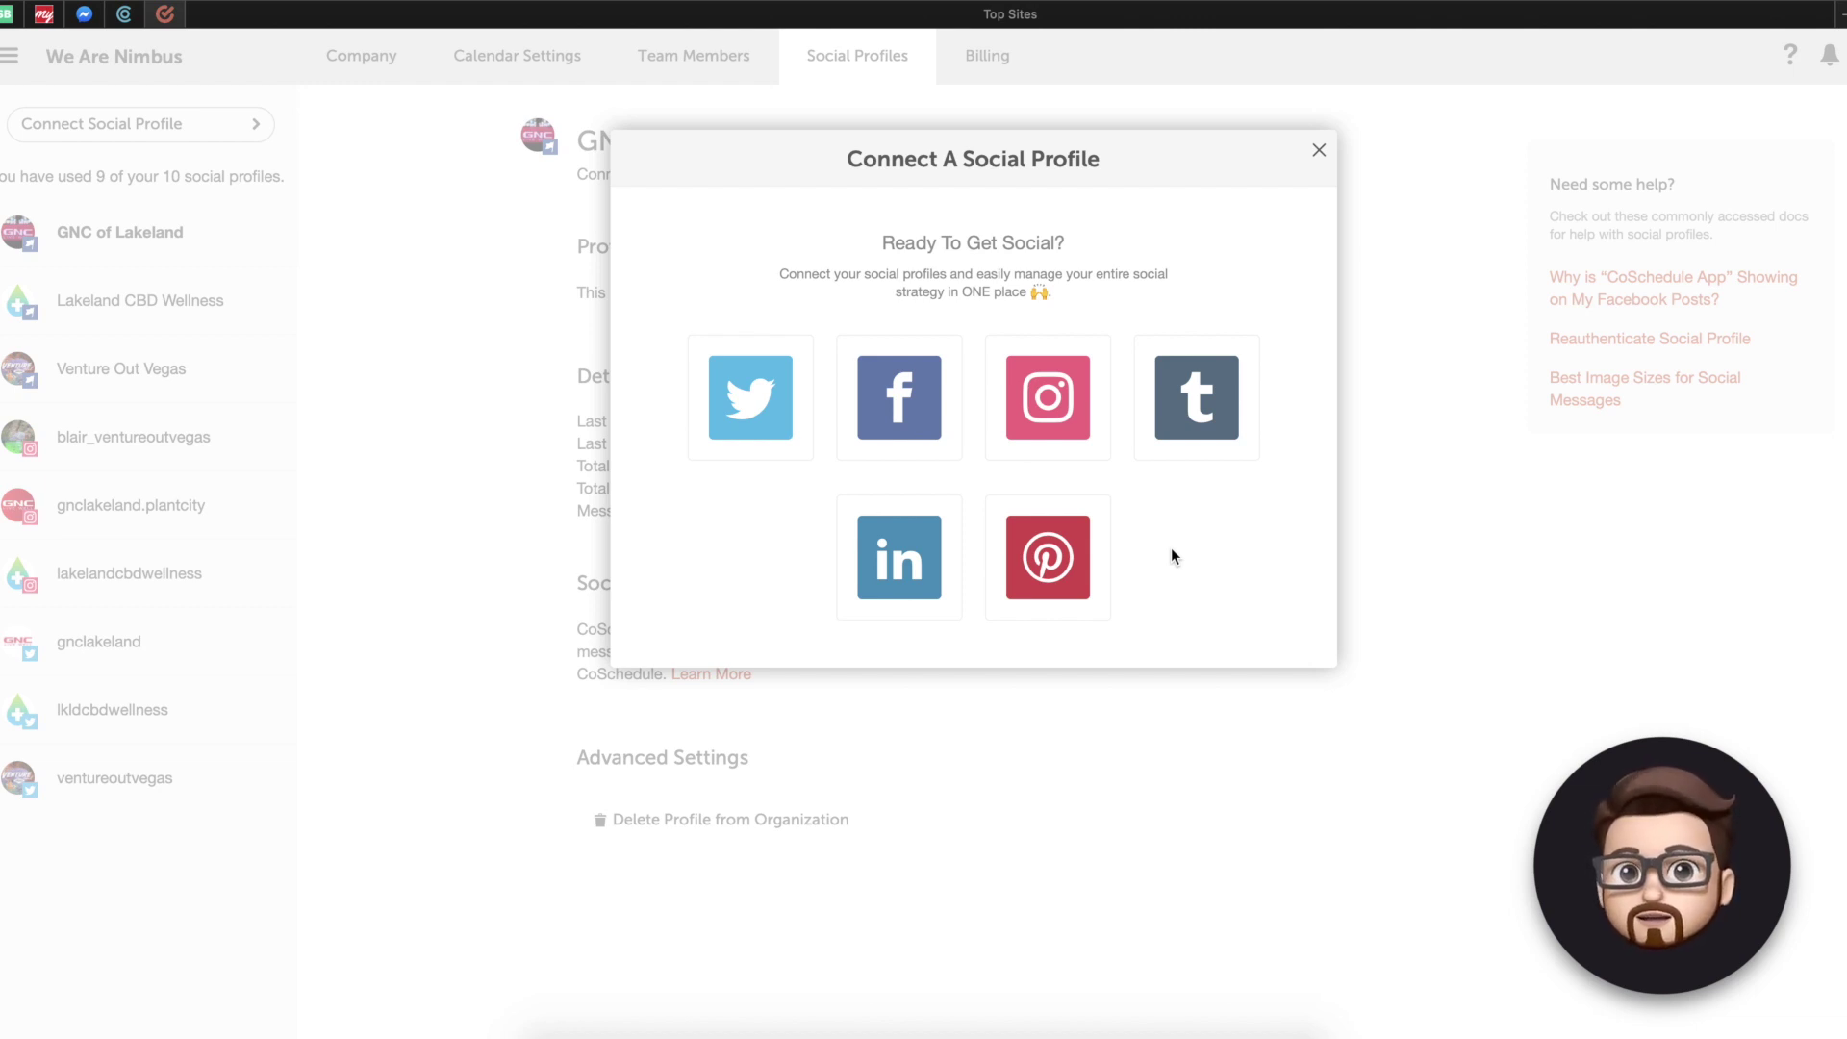
click(935, 398)
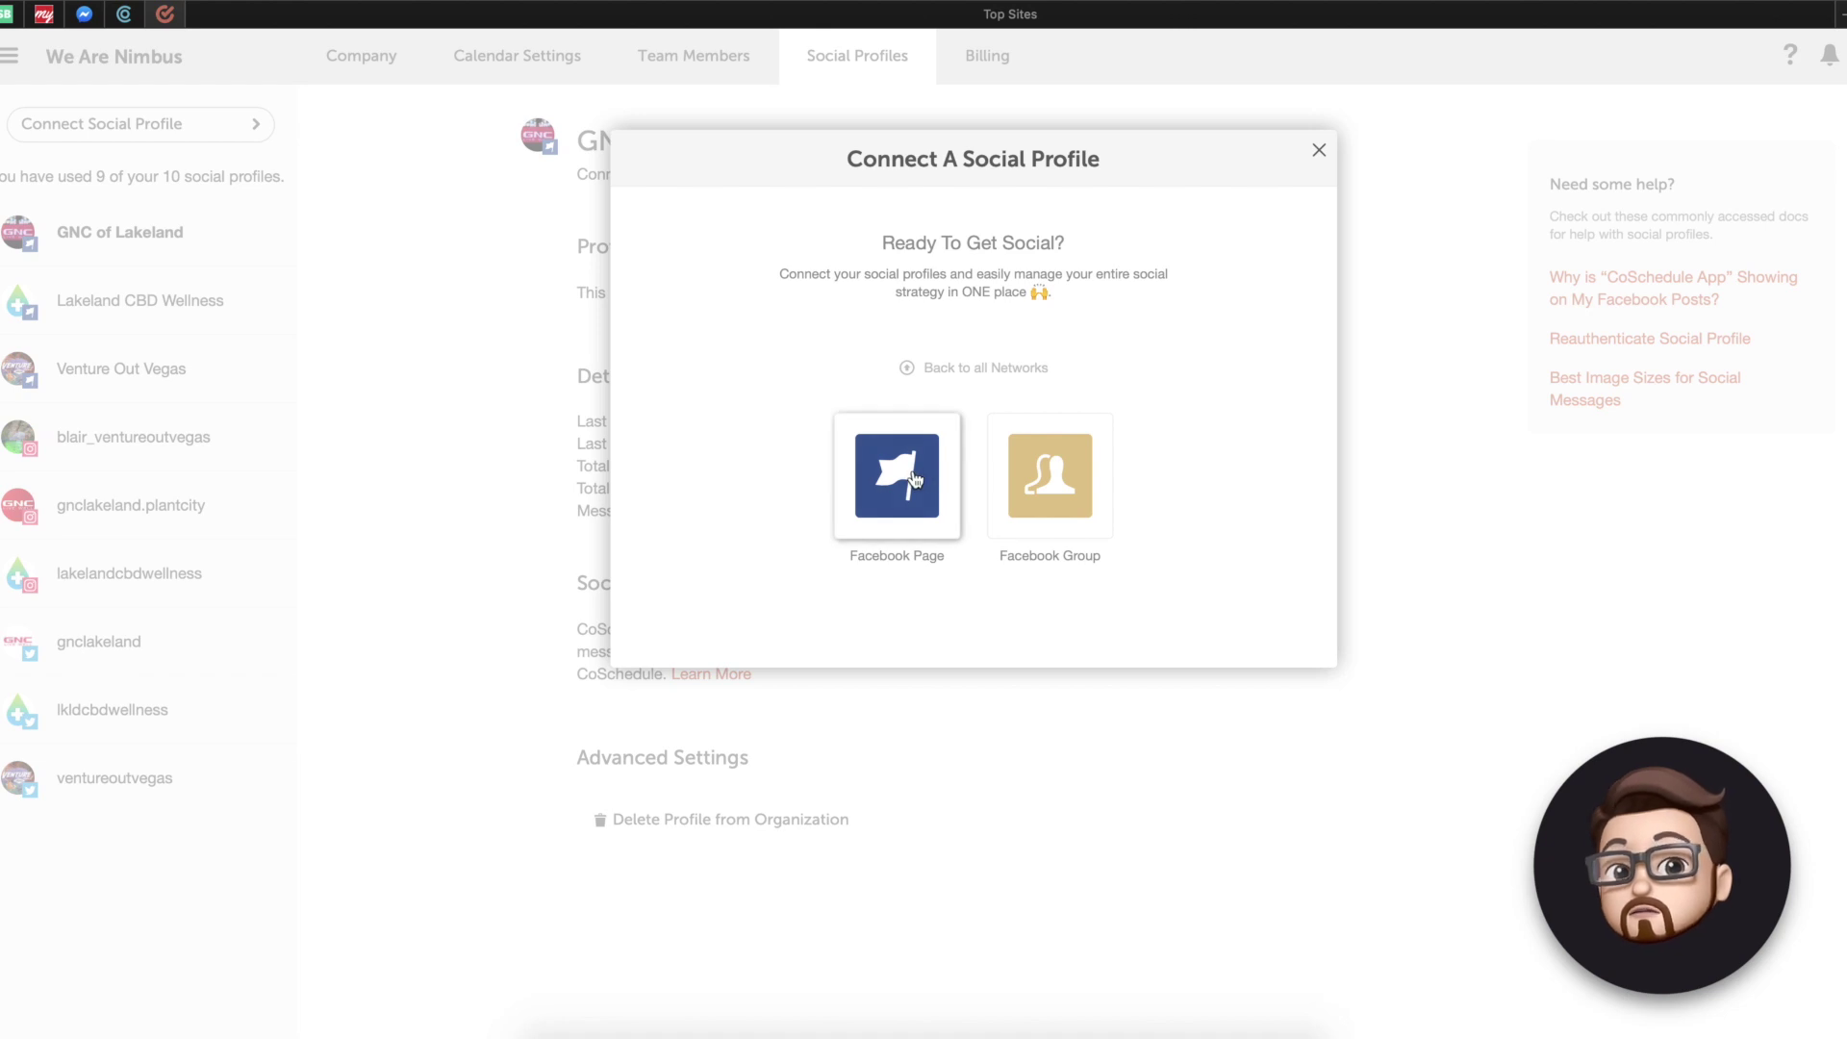
click(936, 371)
click(1056, 394)
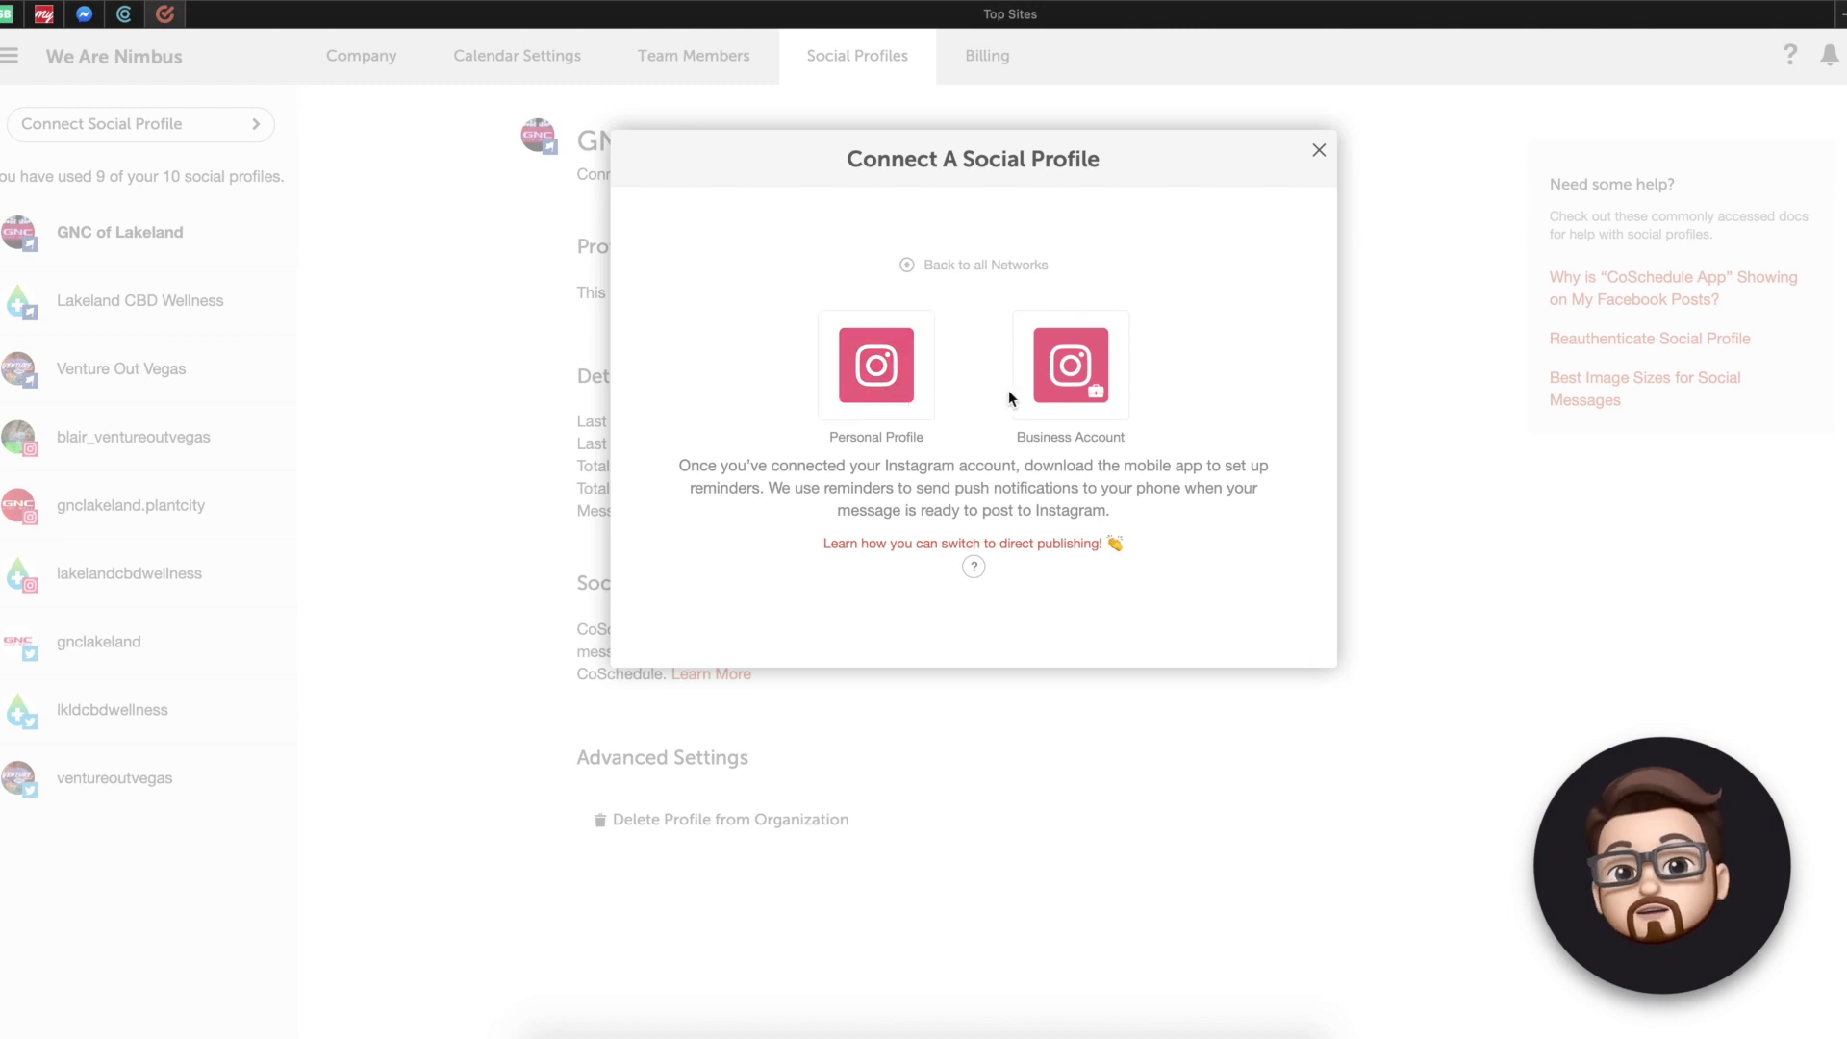
click(968, 272)
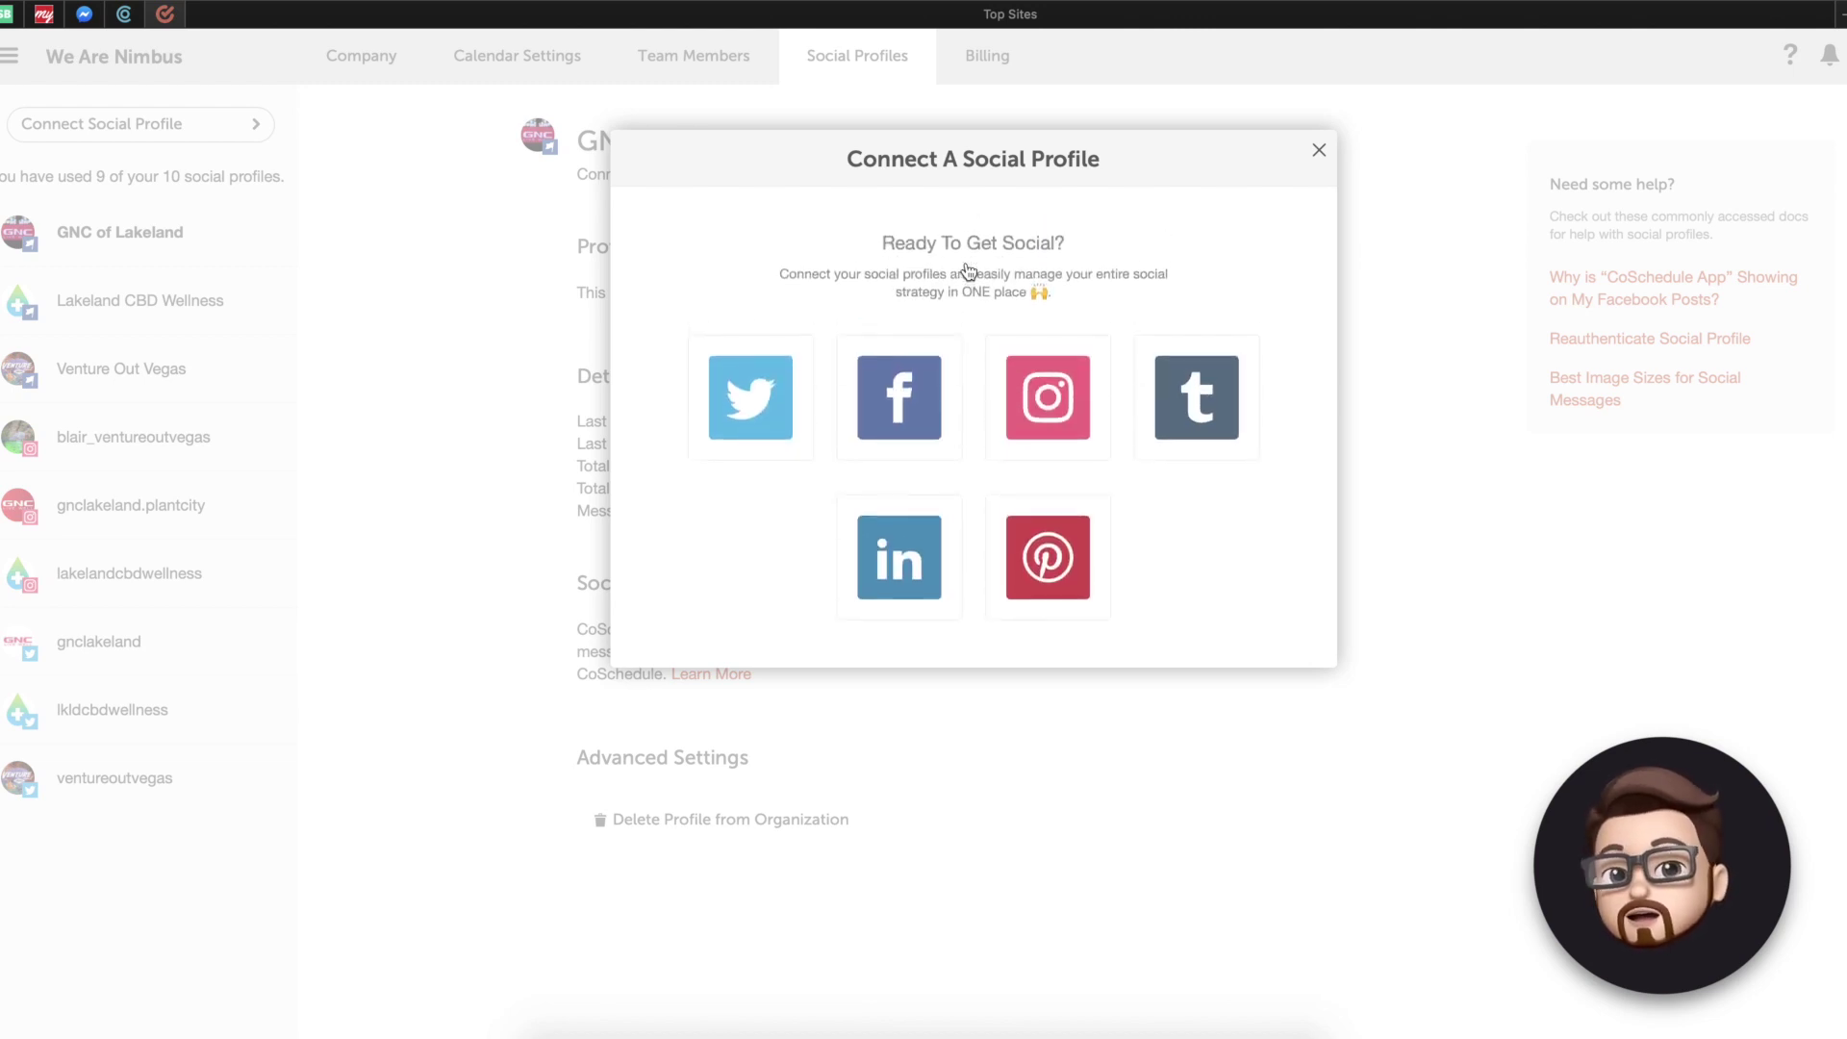
click(943, 564)
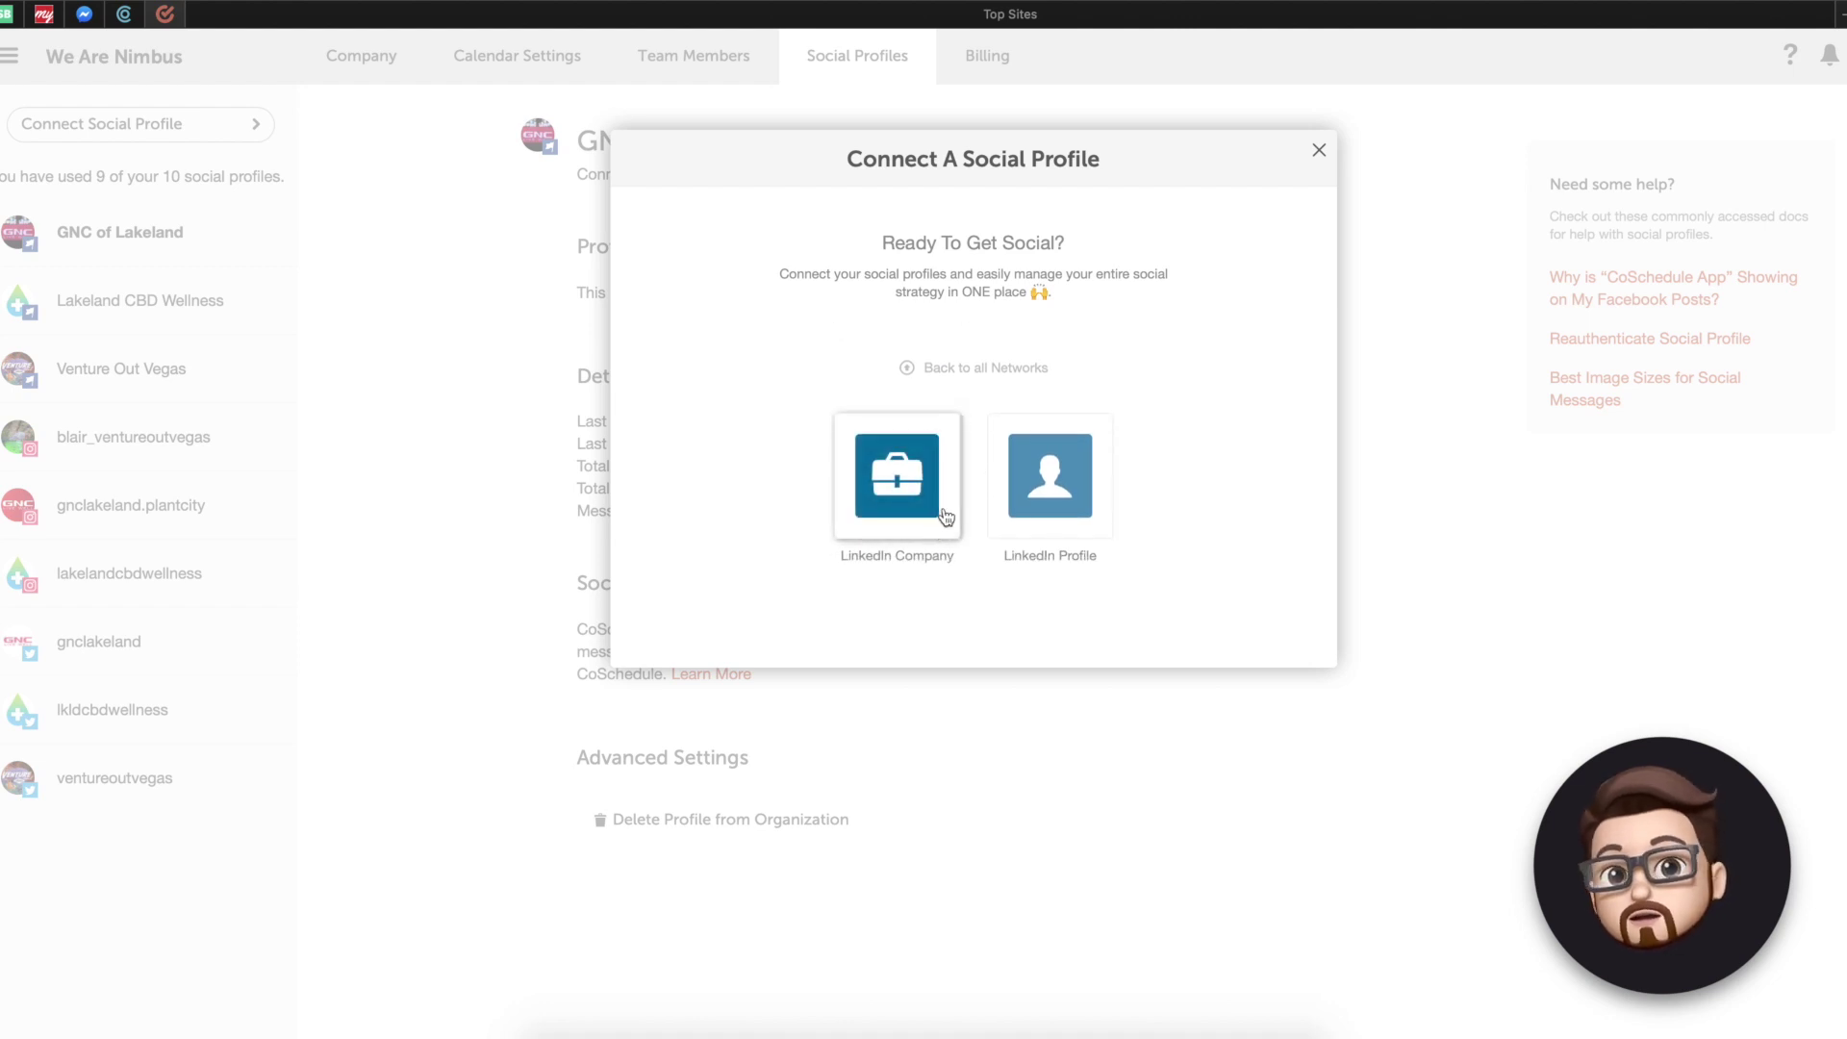
click(981, 369)
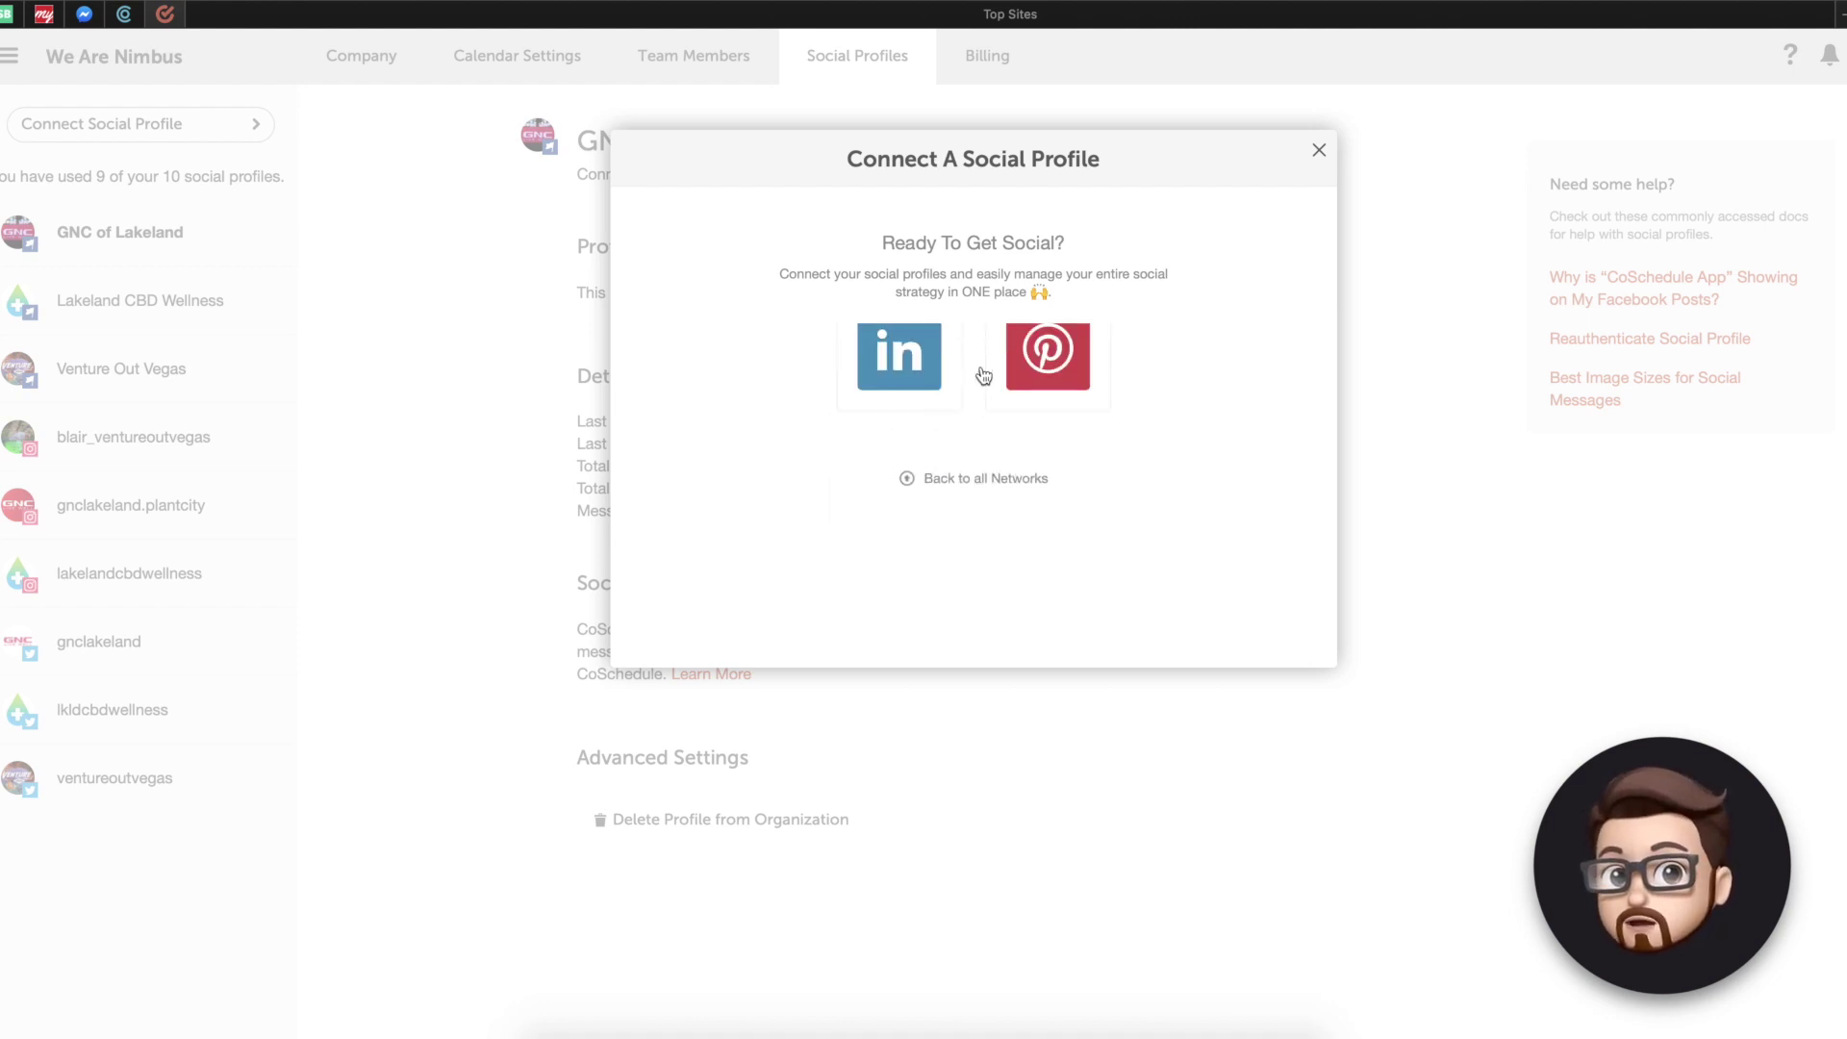
Step: Try to connect a Pinterest profile by granting CoSchedule the requested permission, and return to the Social Profiles settings
click(1047, 567)
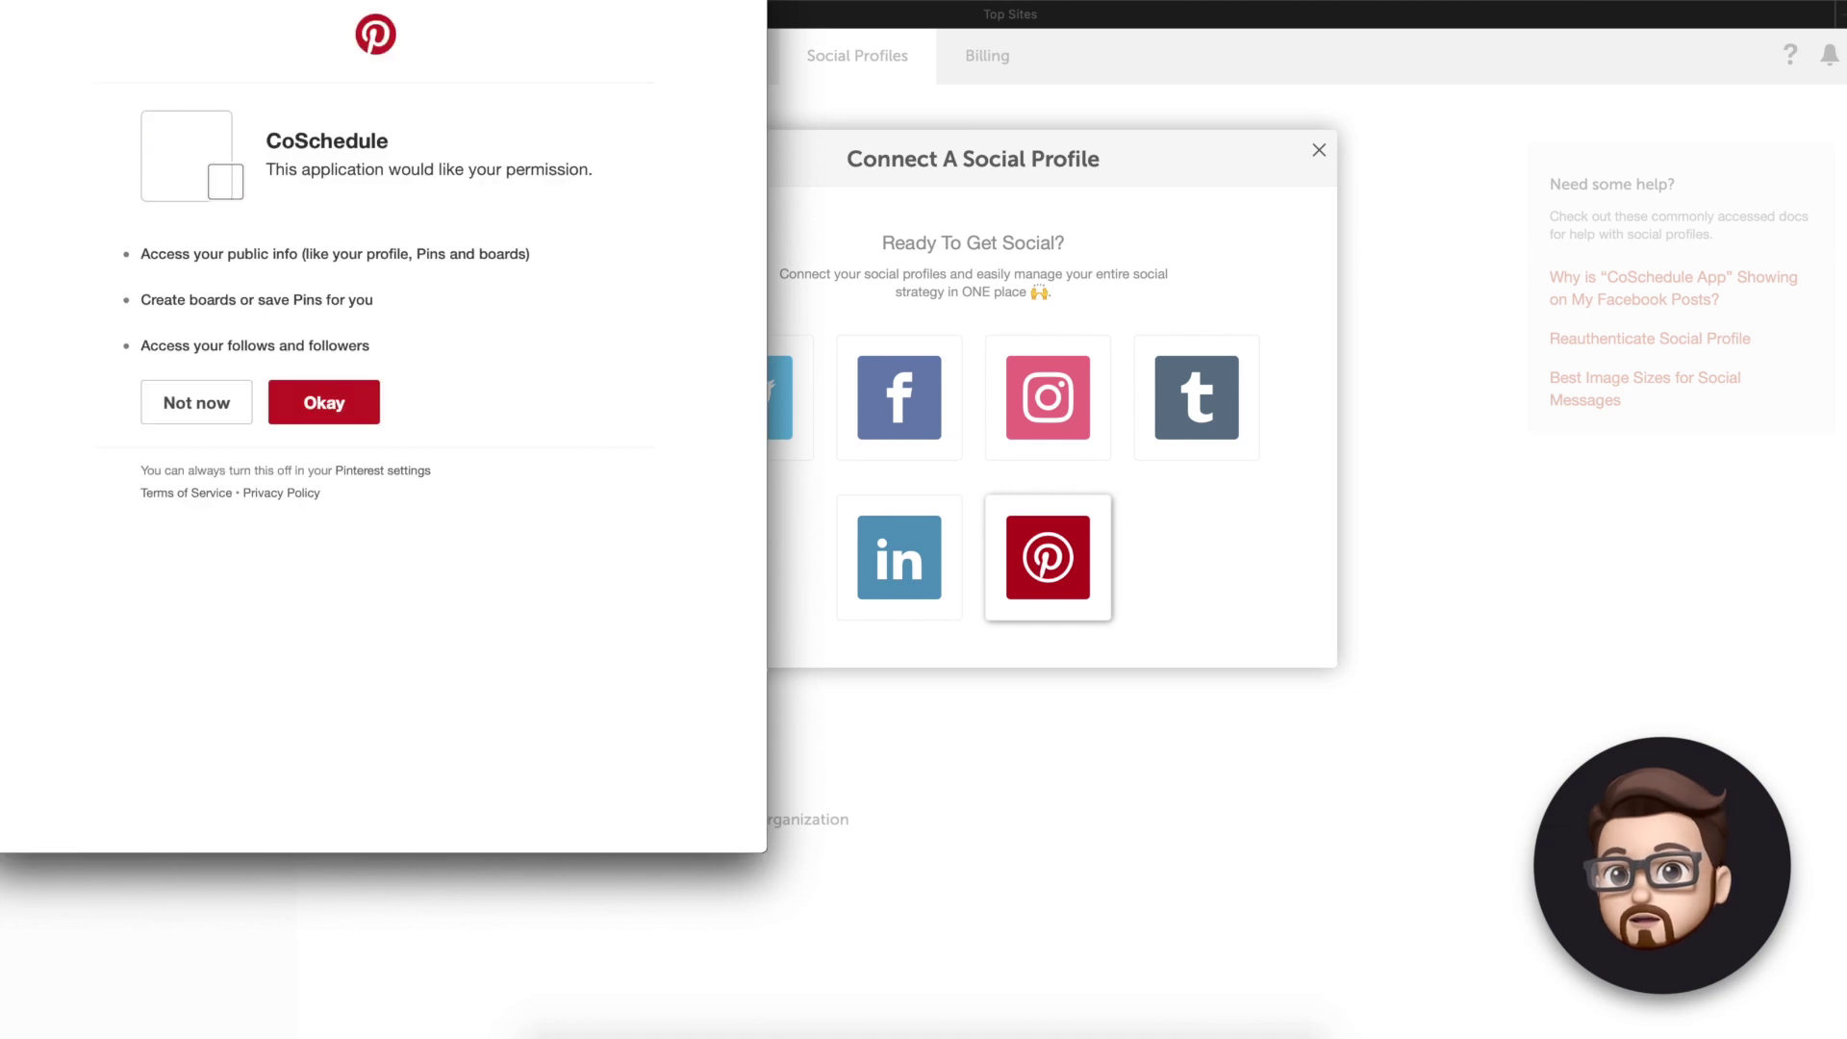
click(337, 400)
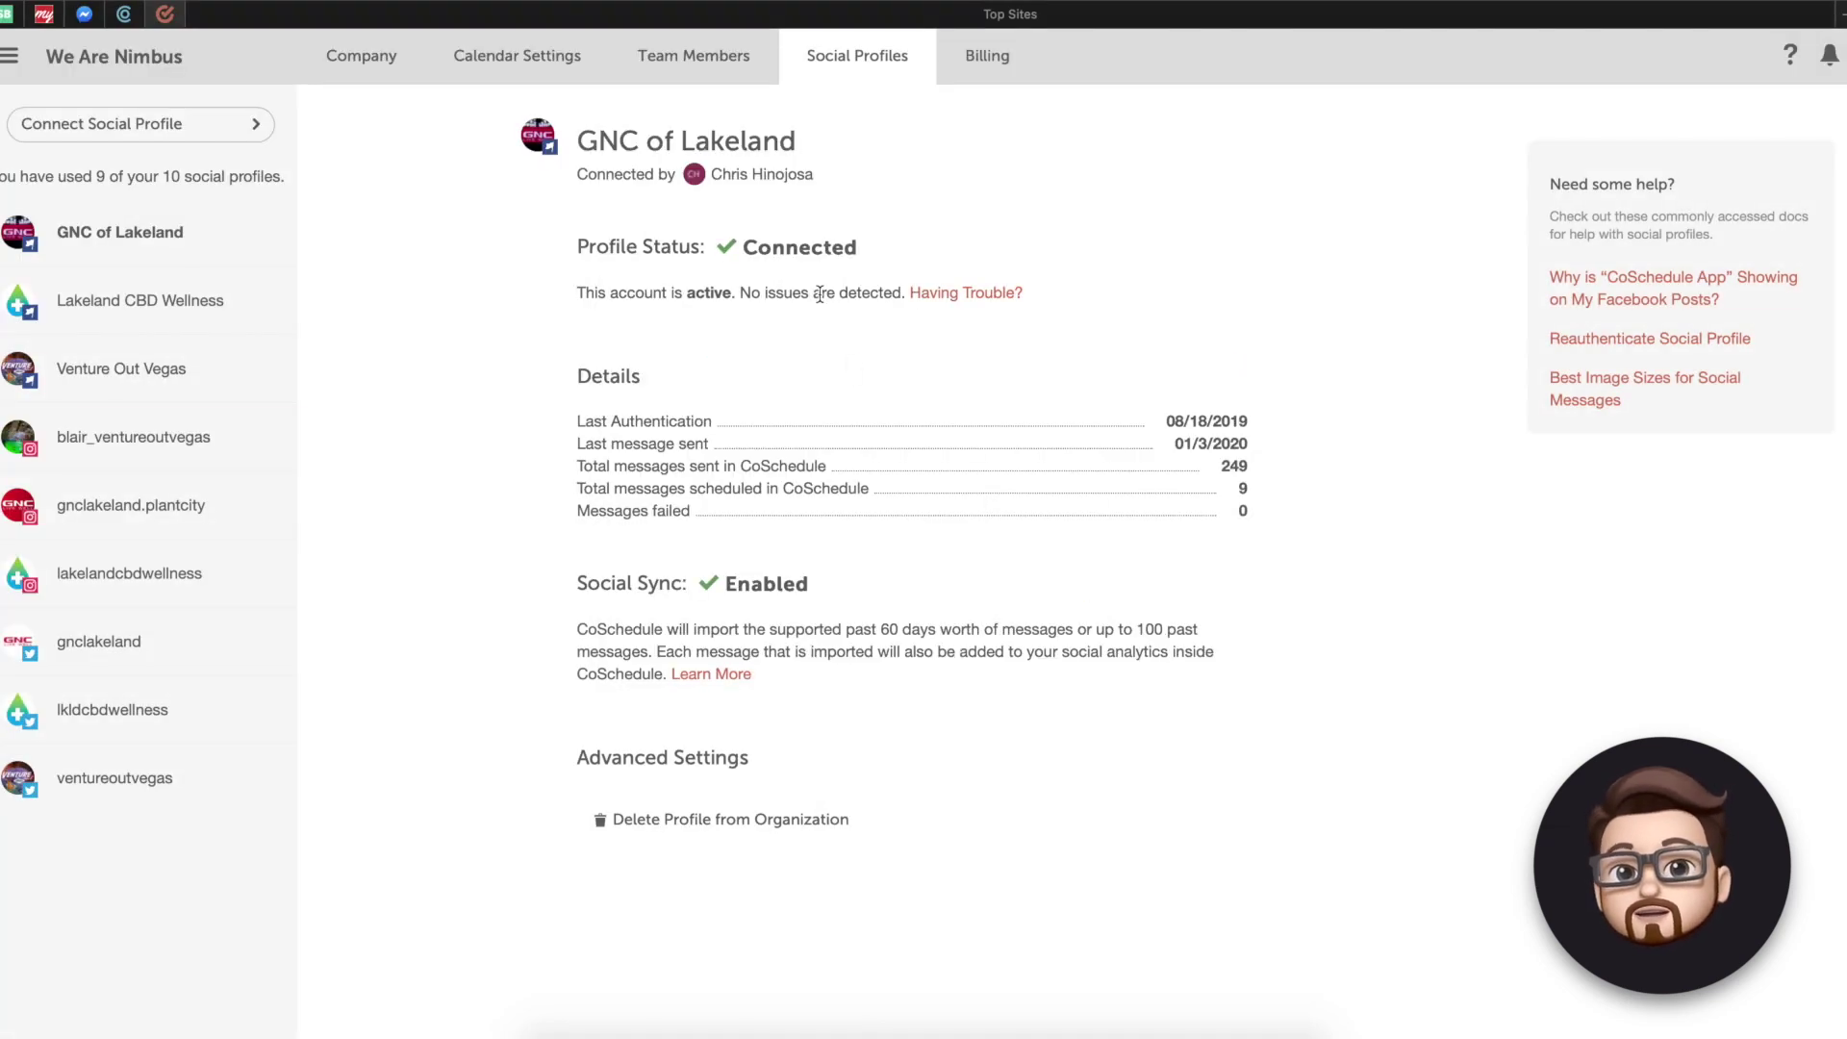
key(ctrl+Up)
click(625, 229)
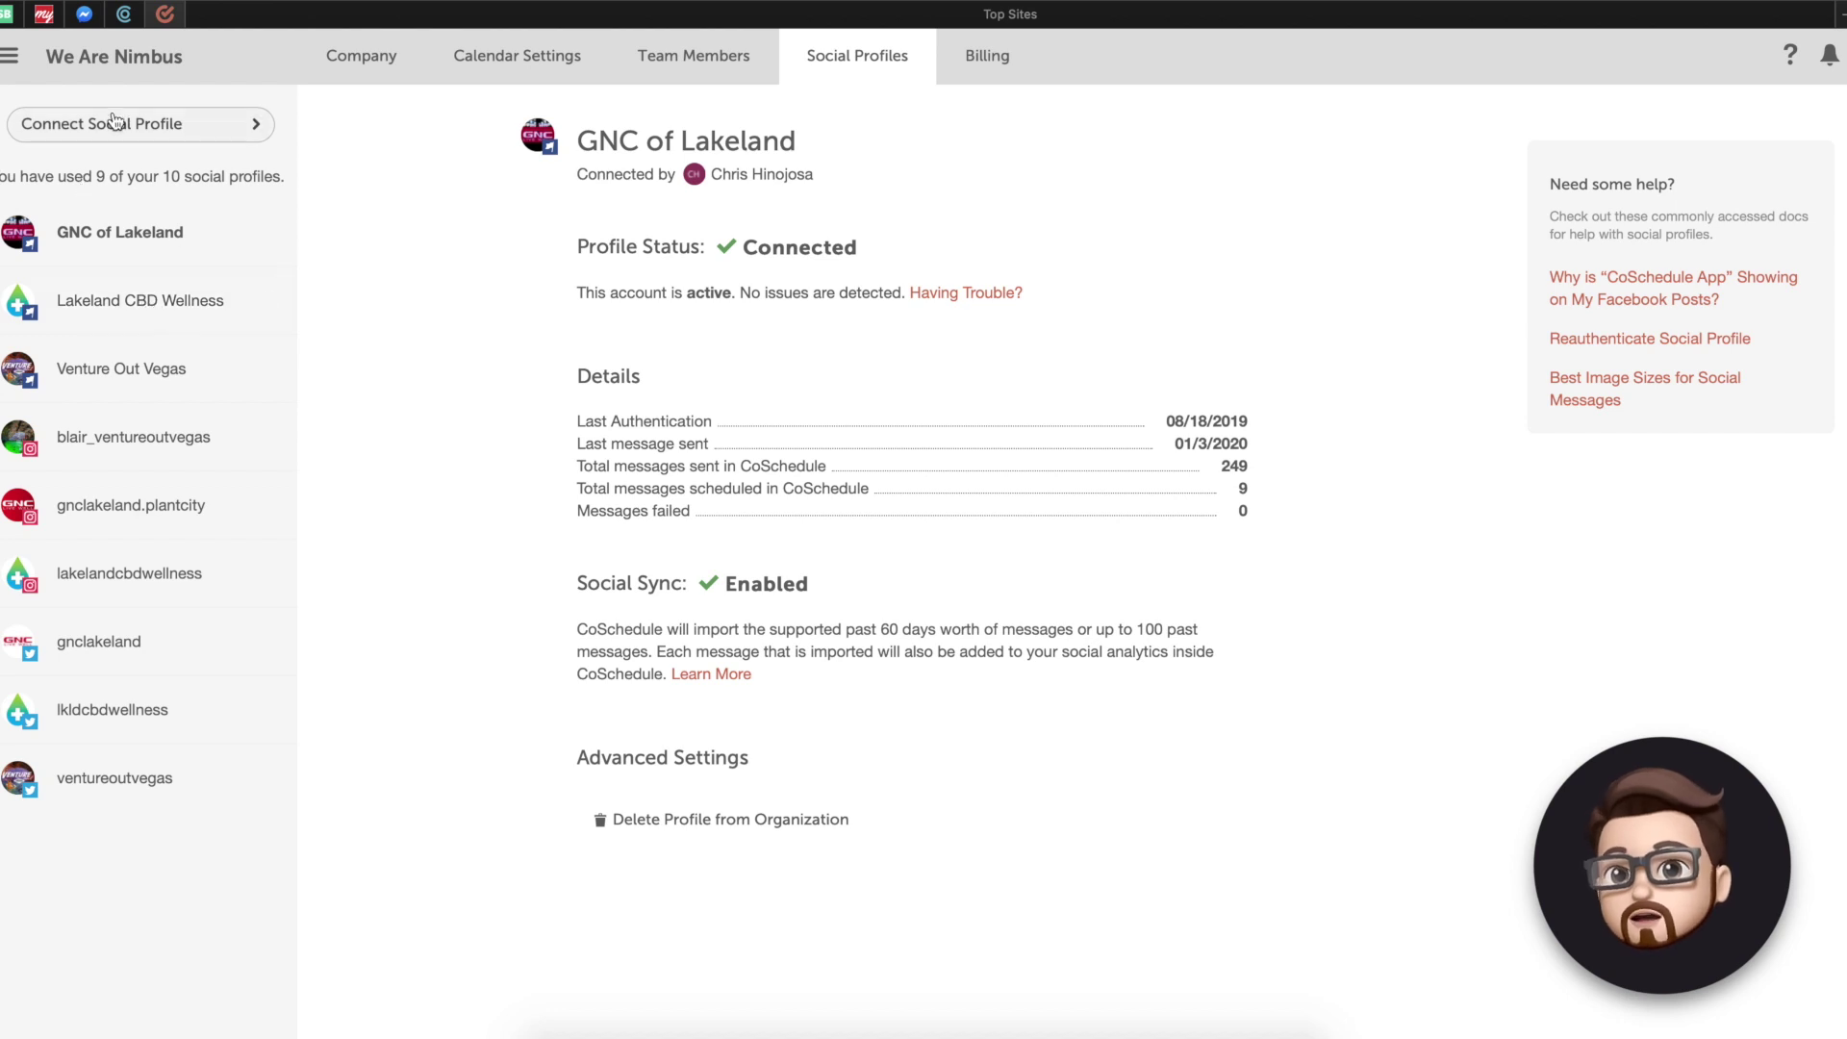
Step: Return to the Marketing Calendar and examine the posts scheduled in the Dec 29 - Feb 1, 2020 grid
click(11, 56)
click(138, 179)
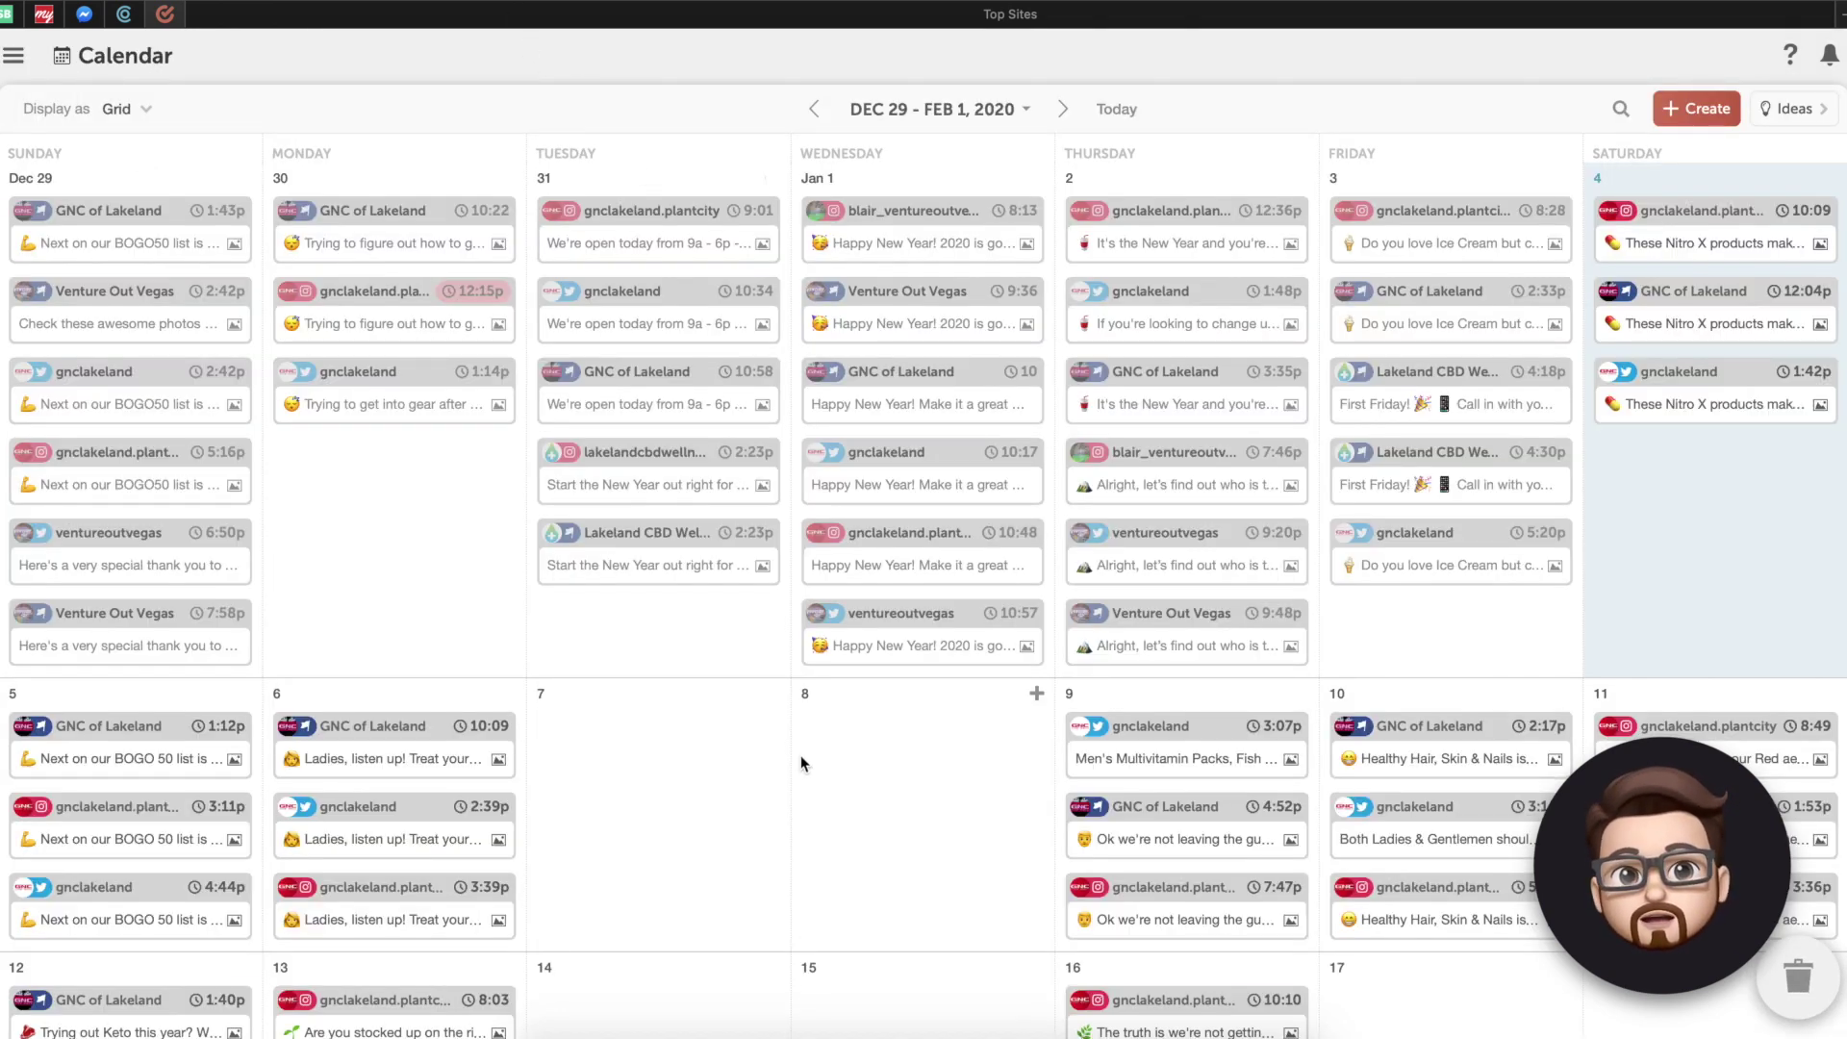
scroll(649, 833, down, 2)
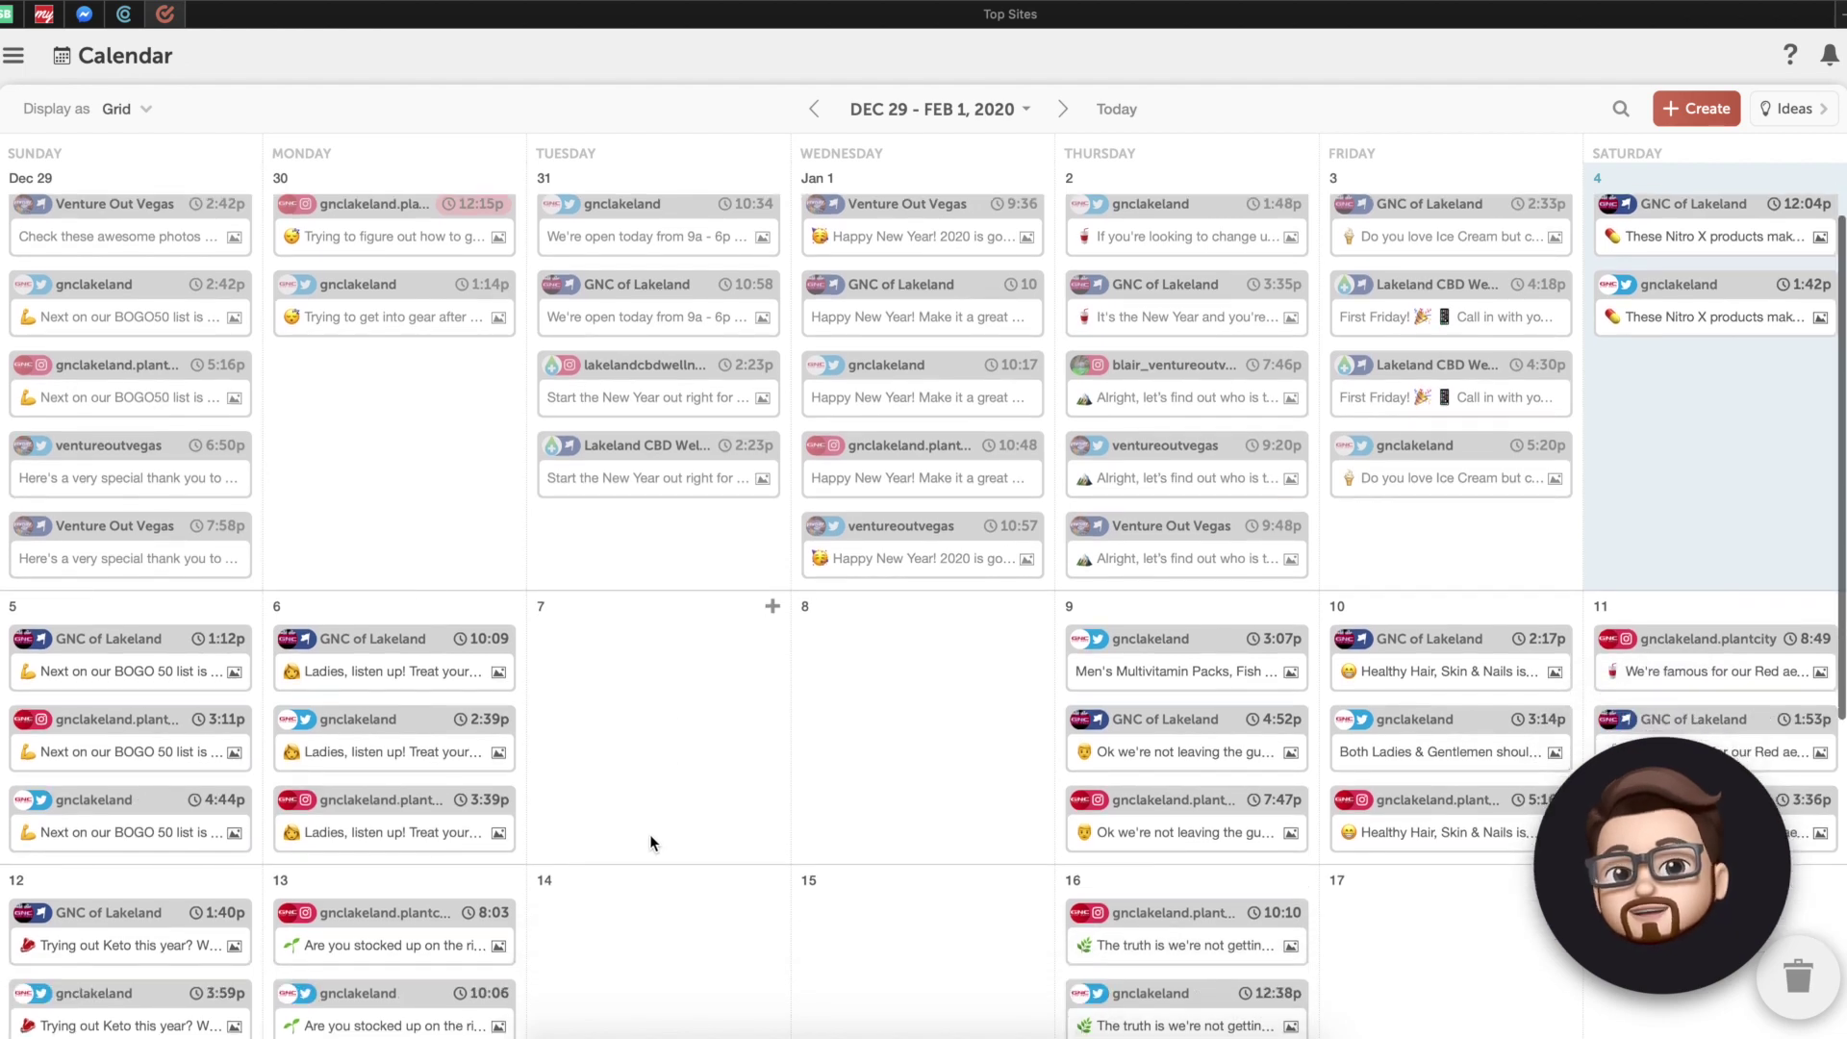
scroll(649, 834, down, 4)
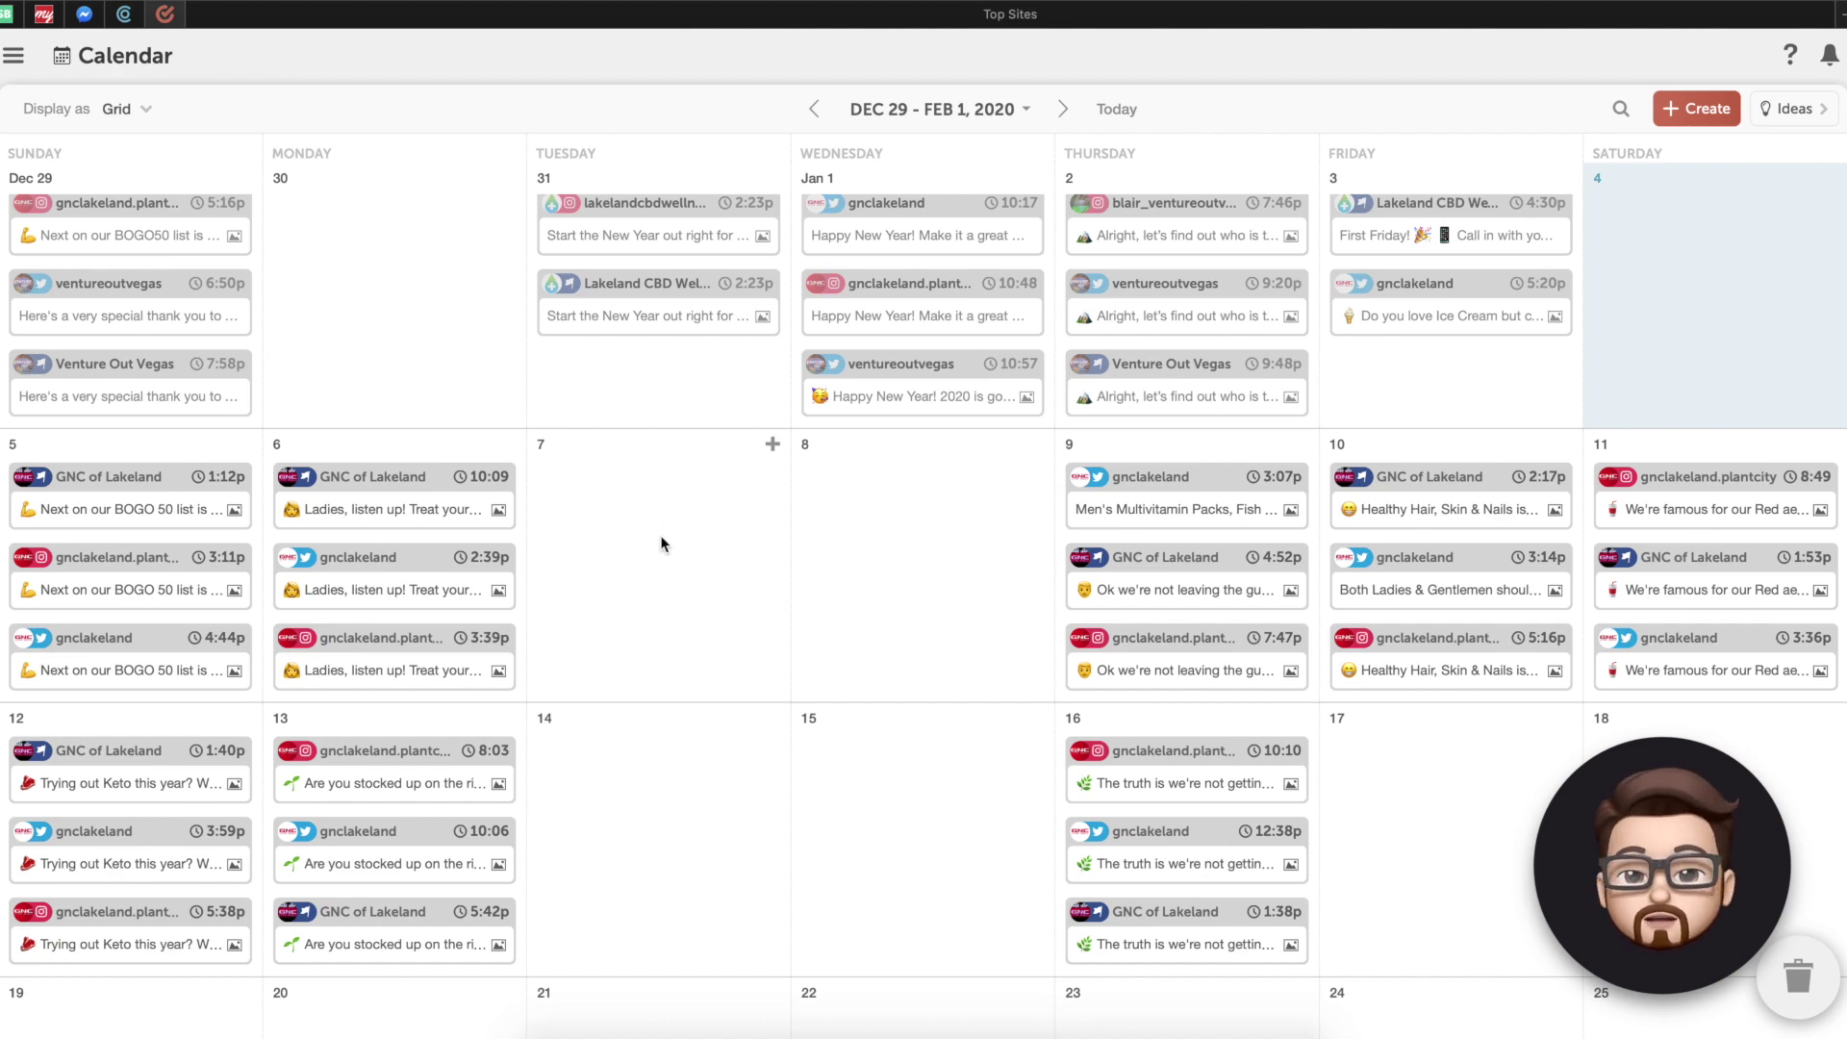
scroll(664, 622, down, 4)
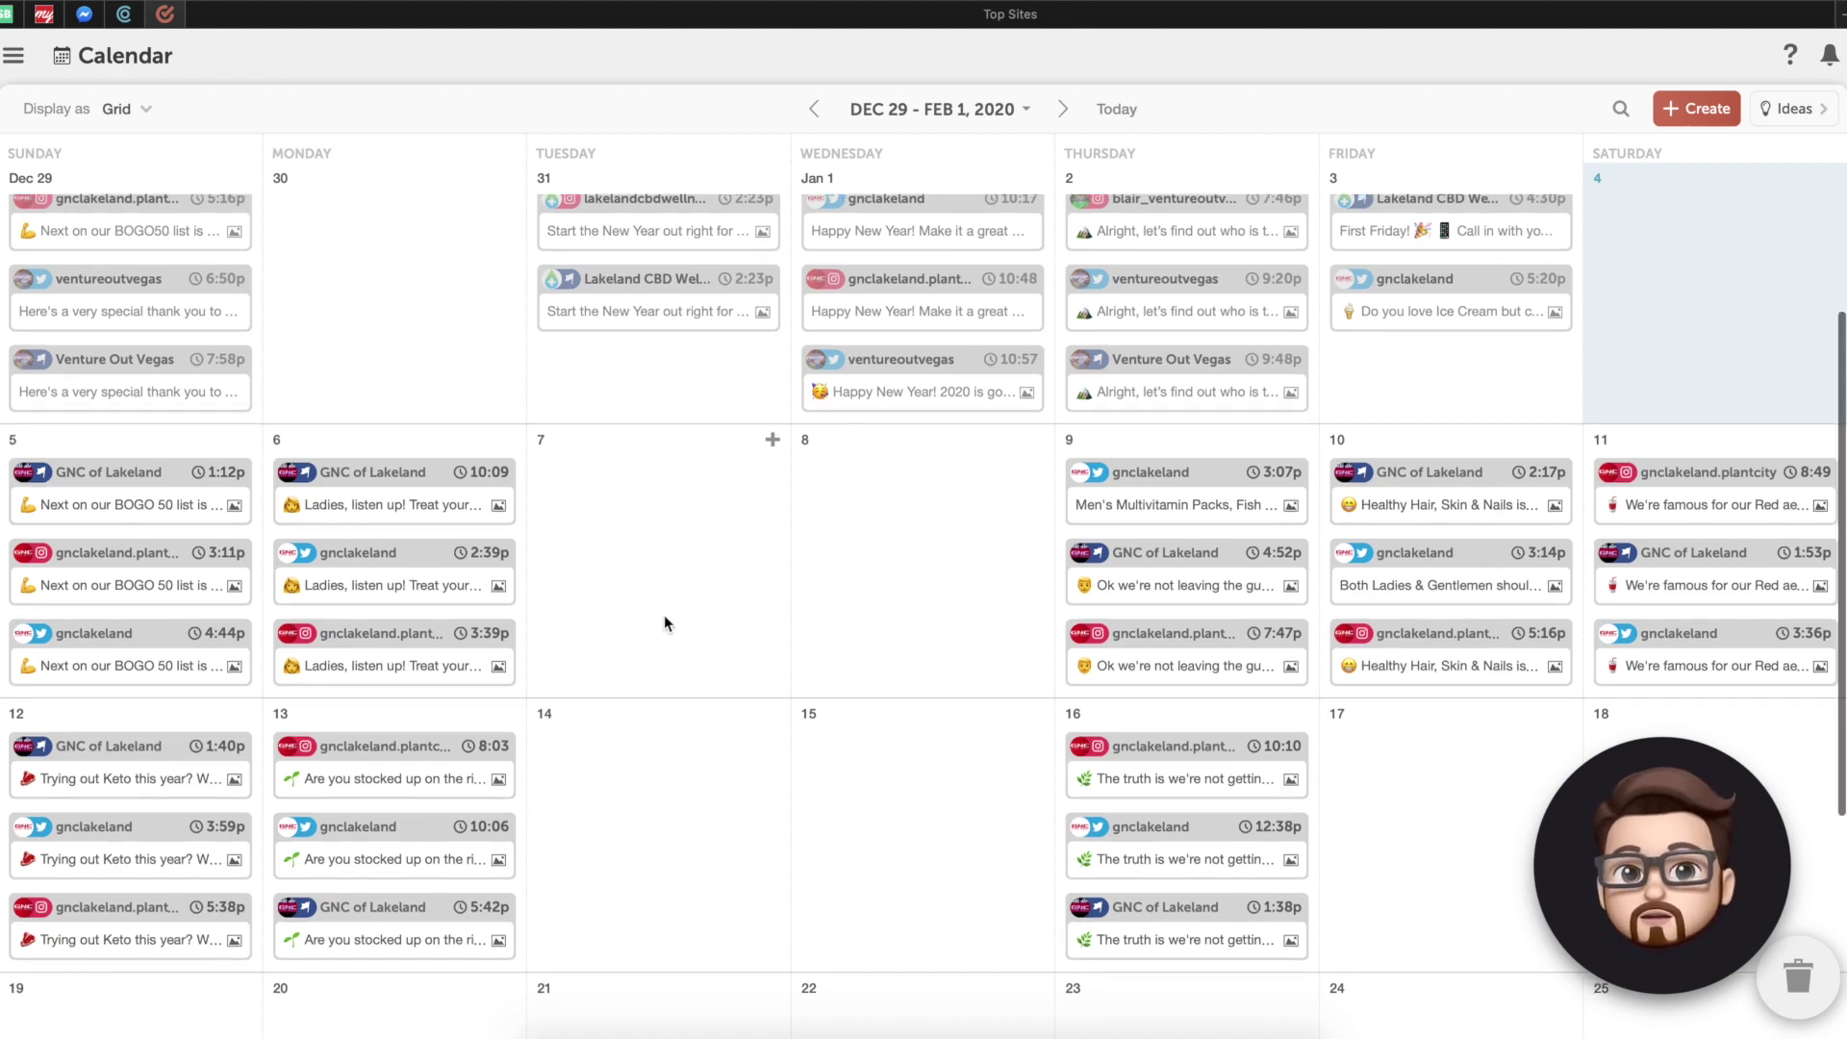
scroll(658, 390, up, 4)
scroll(658, 390, up, 5)
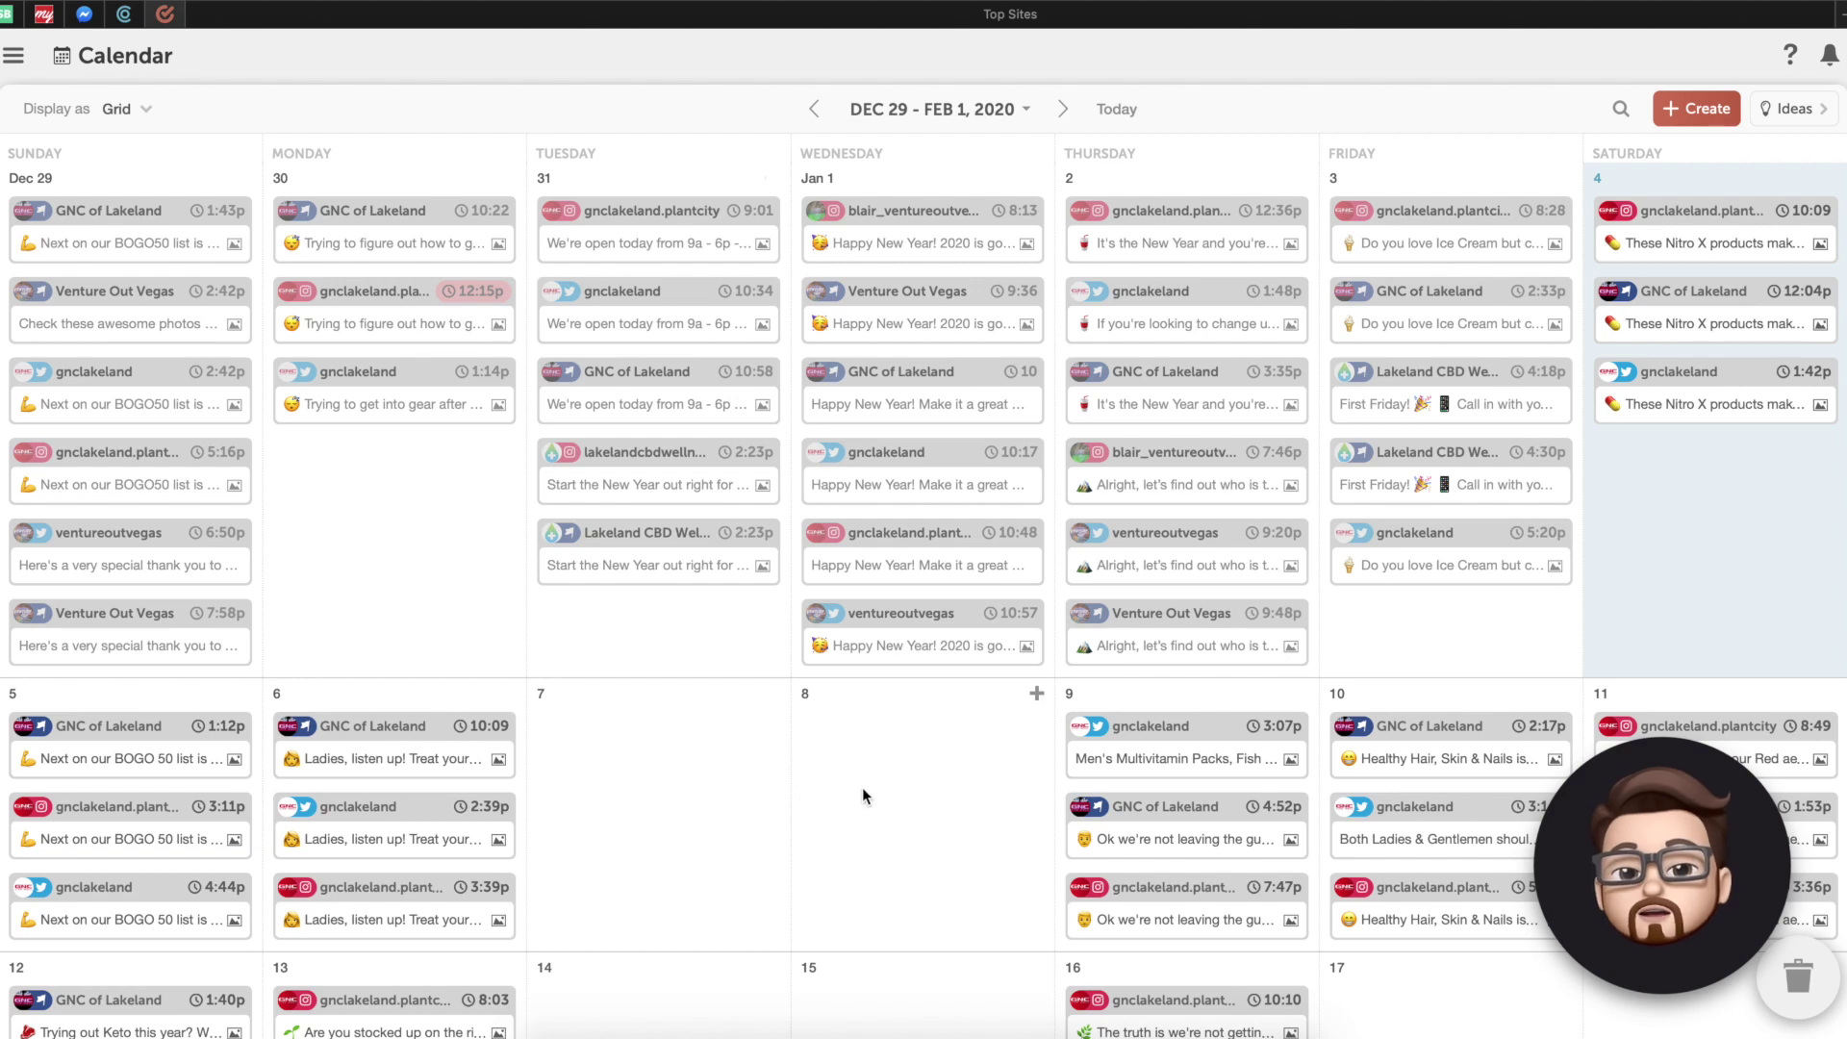
scroll(862, 787, down, 1)
scroll(861, 787, up, 1)
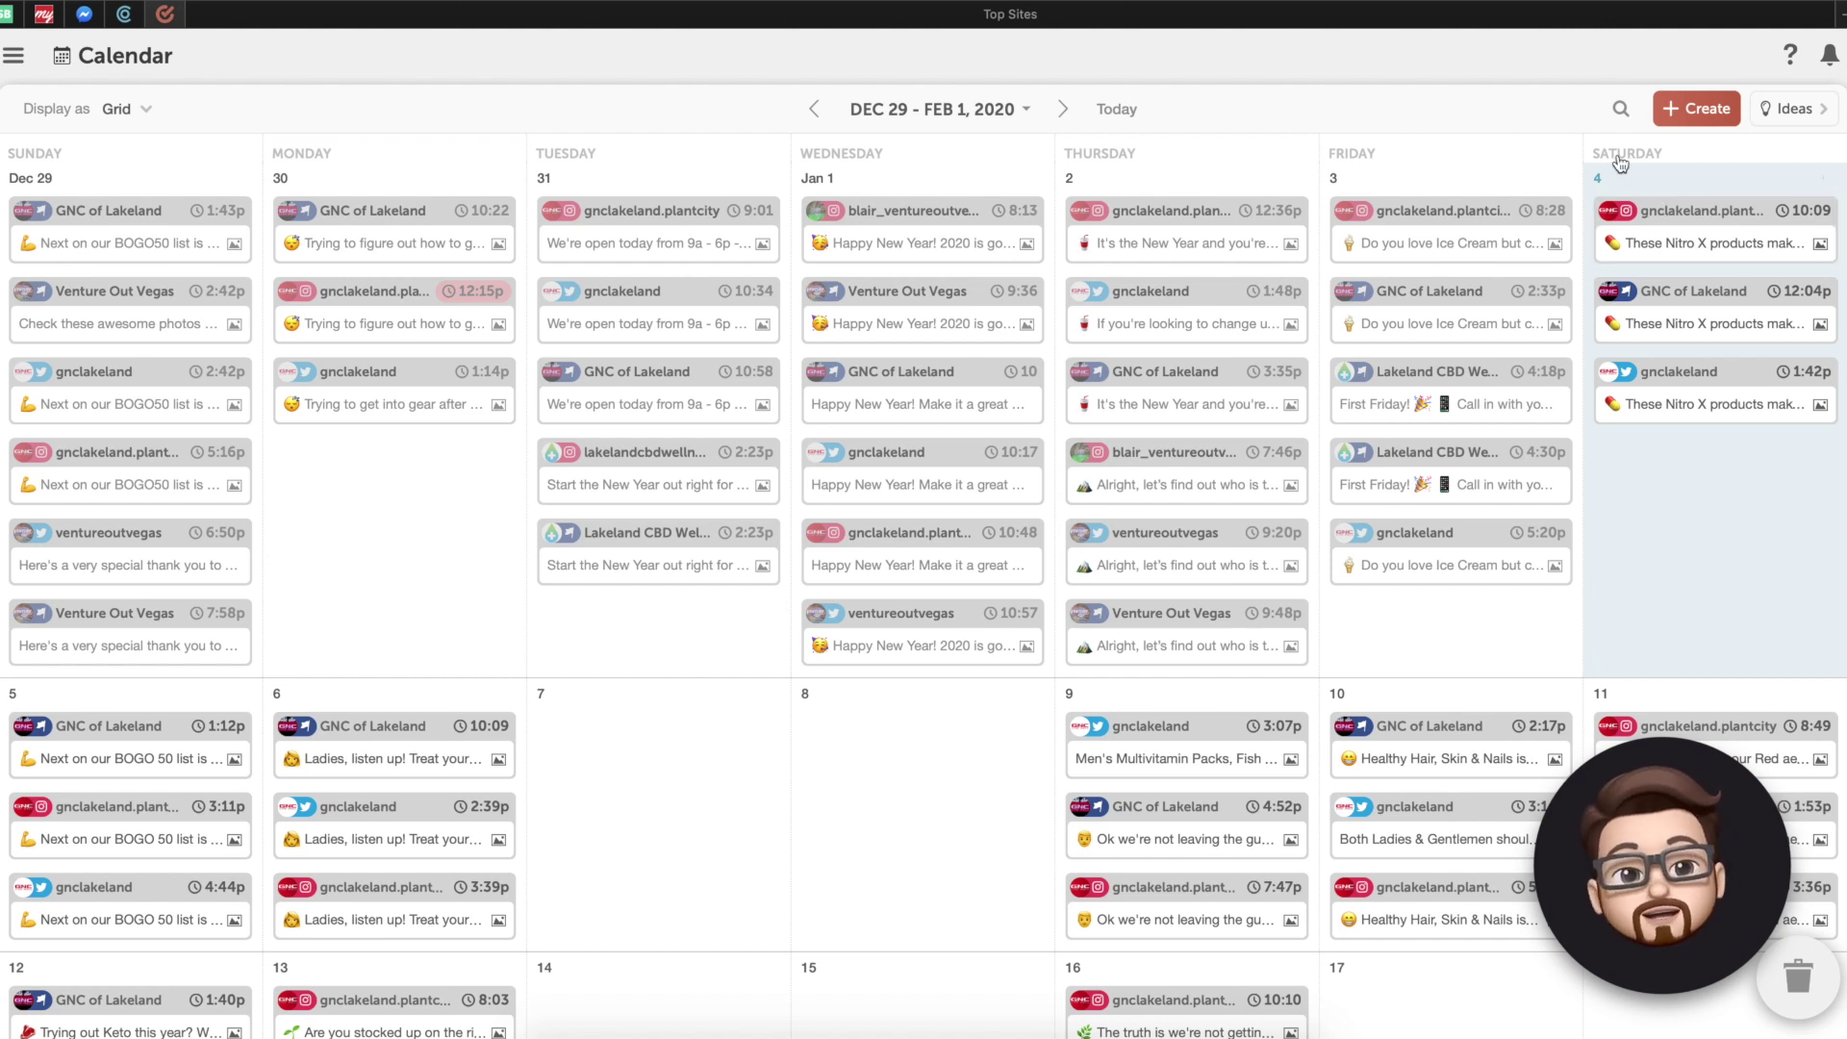
Step: Open the gnclakeland.plantcity Instagram post on Saturday, January 4 and review its text, hashtags, image and preview
click(1693, 243)
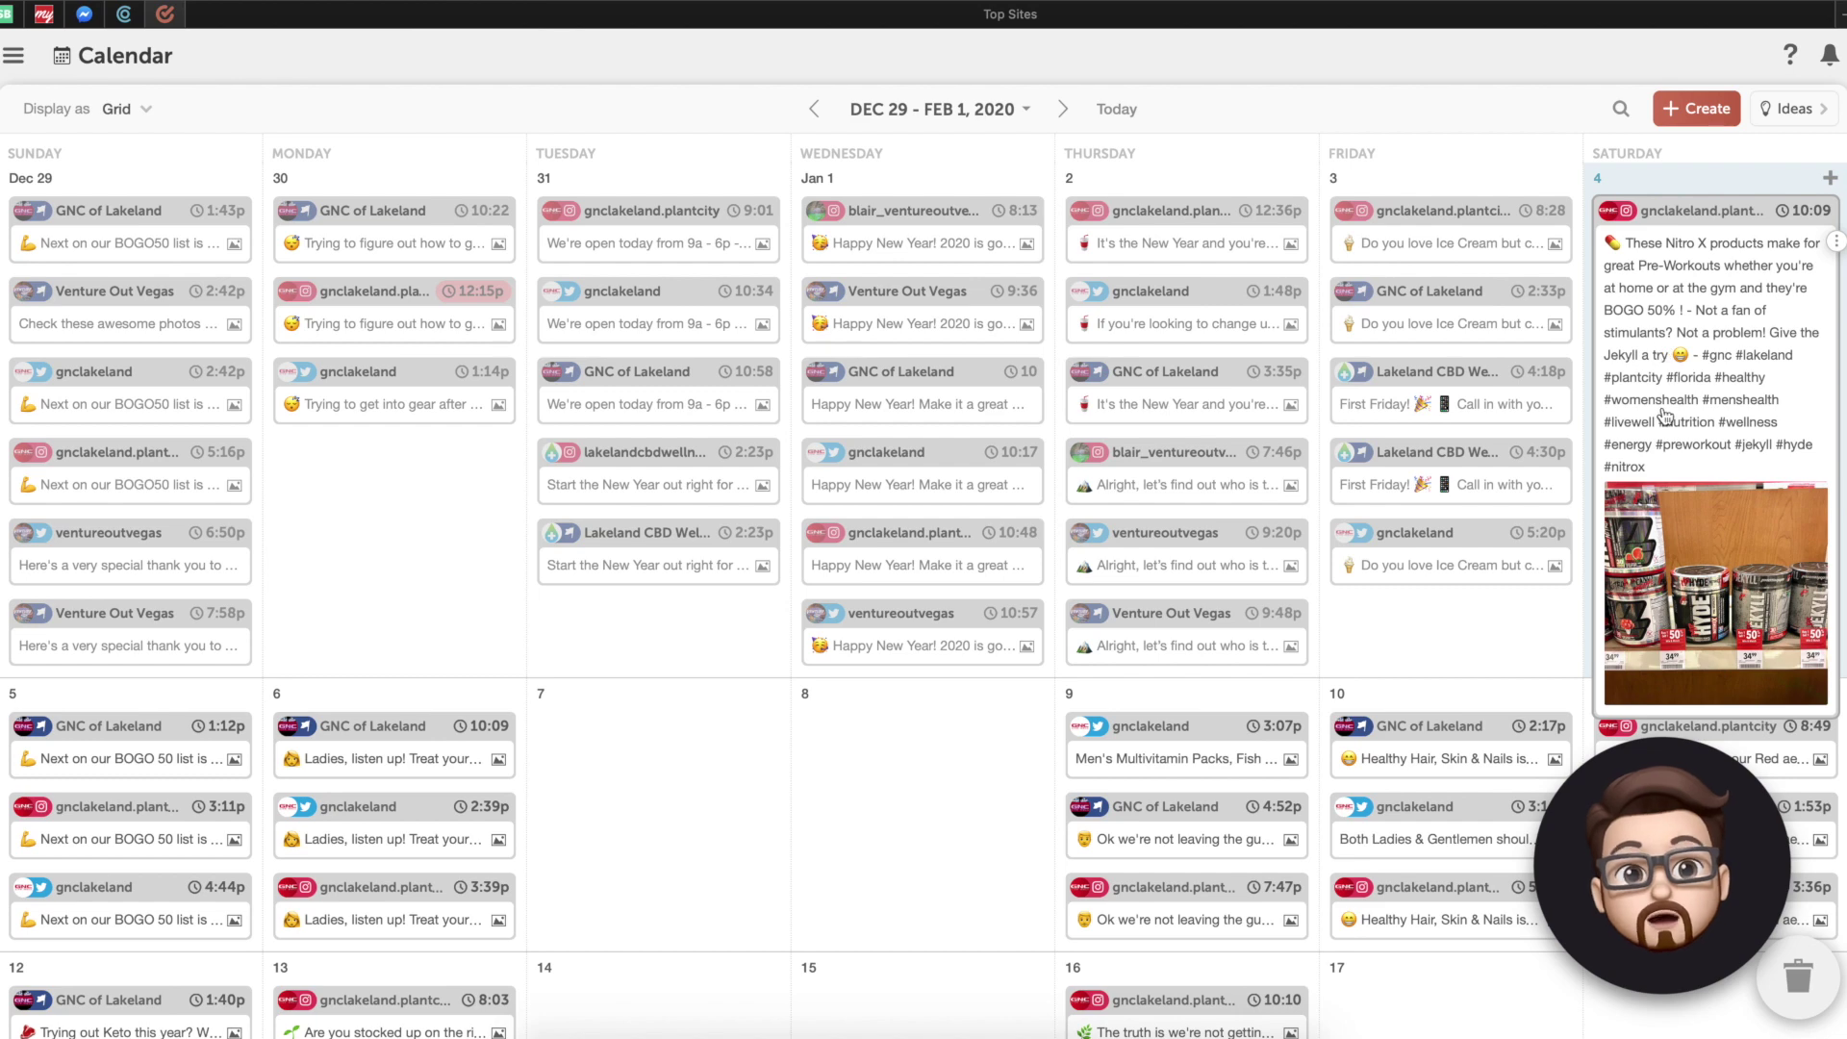
click(1656, 300)
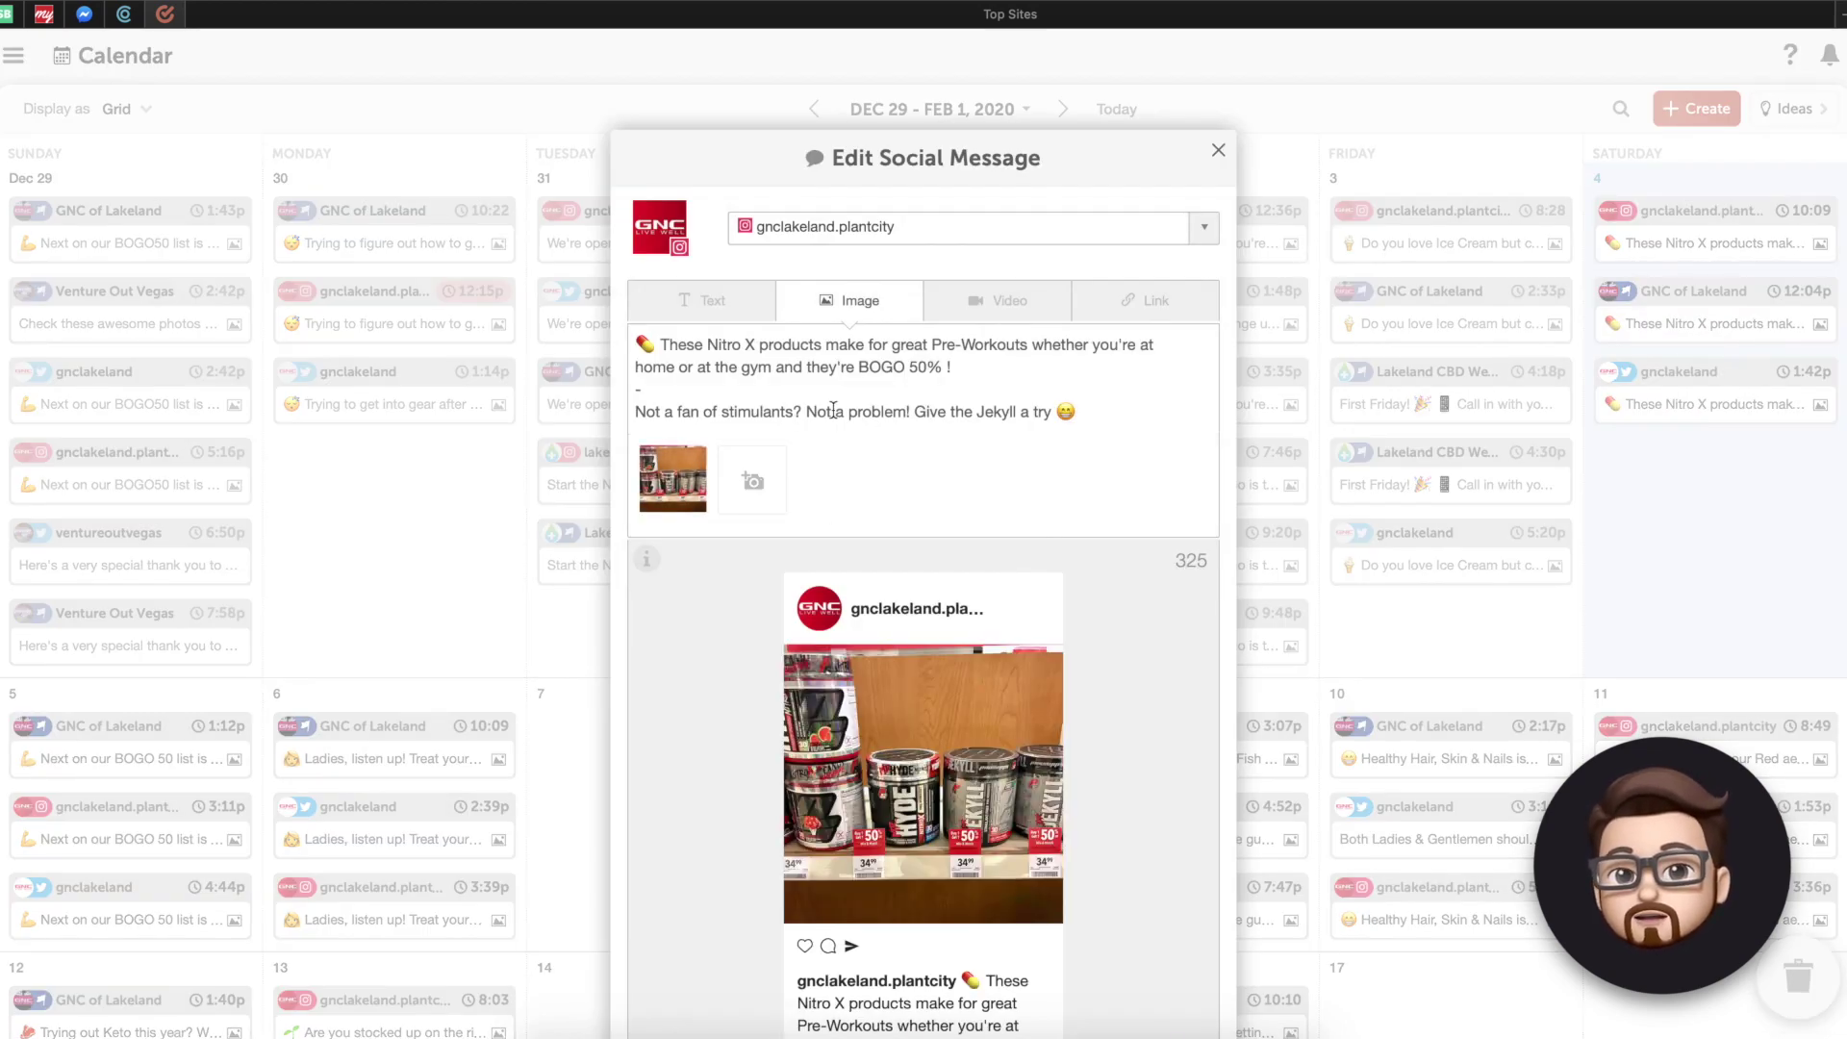
scroll(833, 410, down, 2)
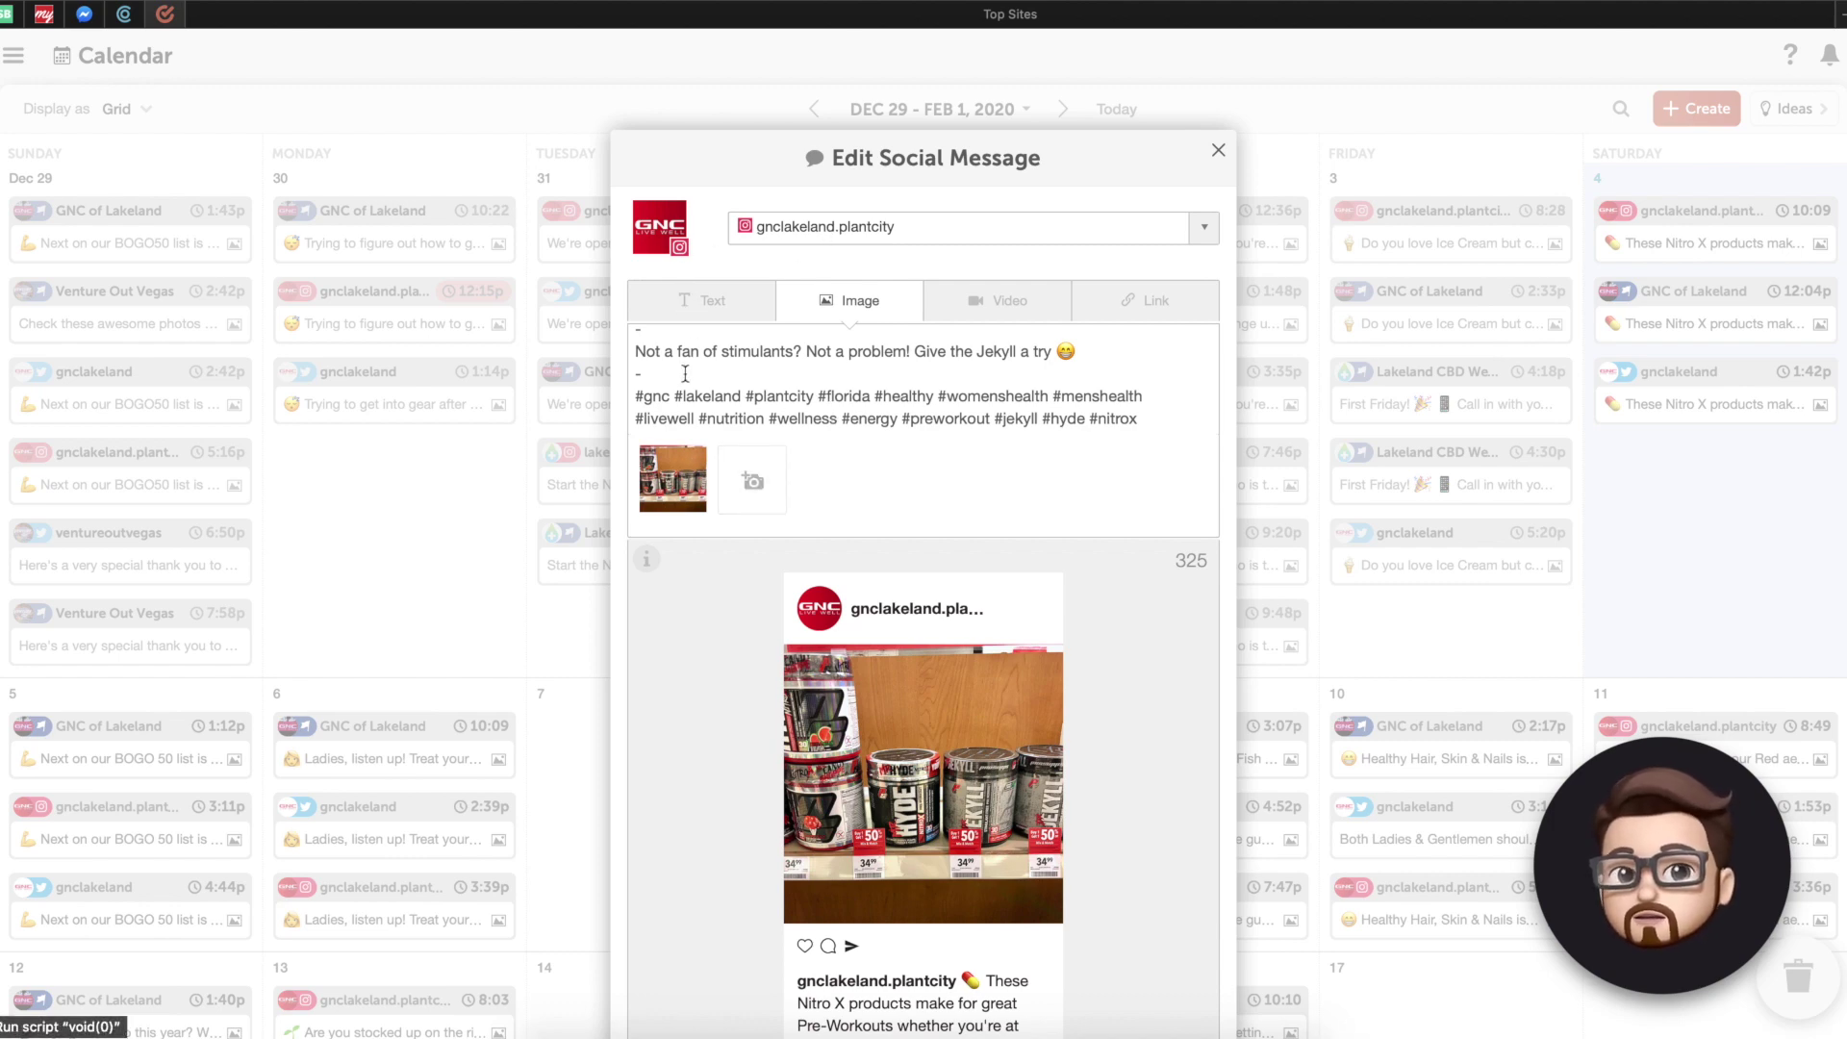
mouse_move(678, 497)
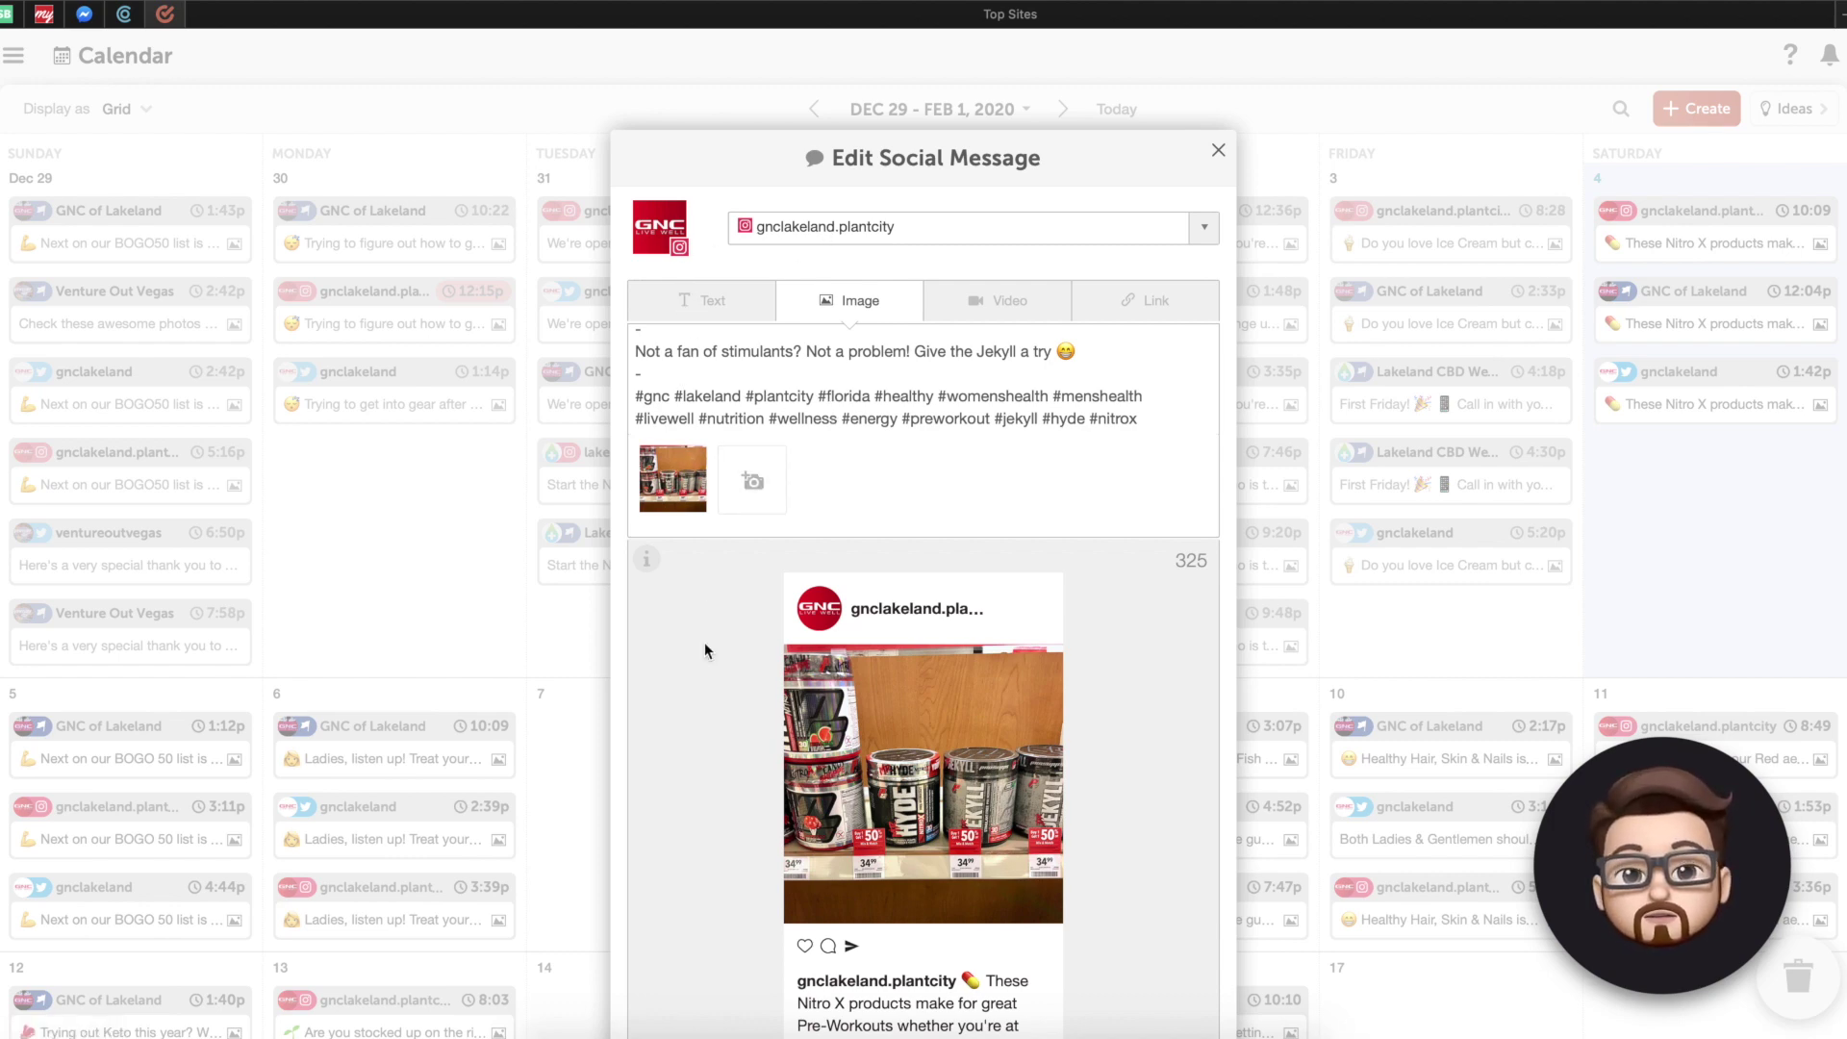
scroll(704, 643, down, 4)
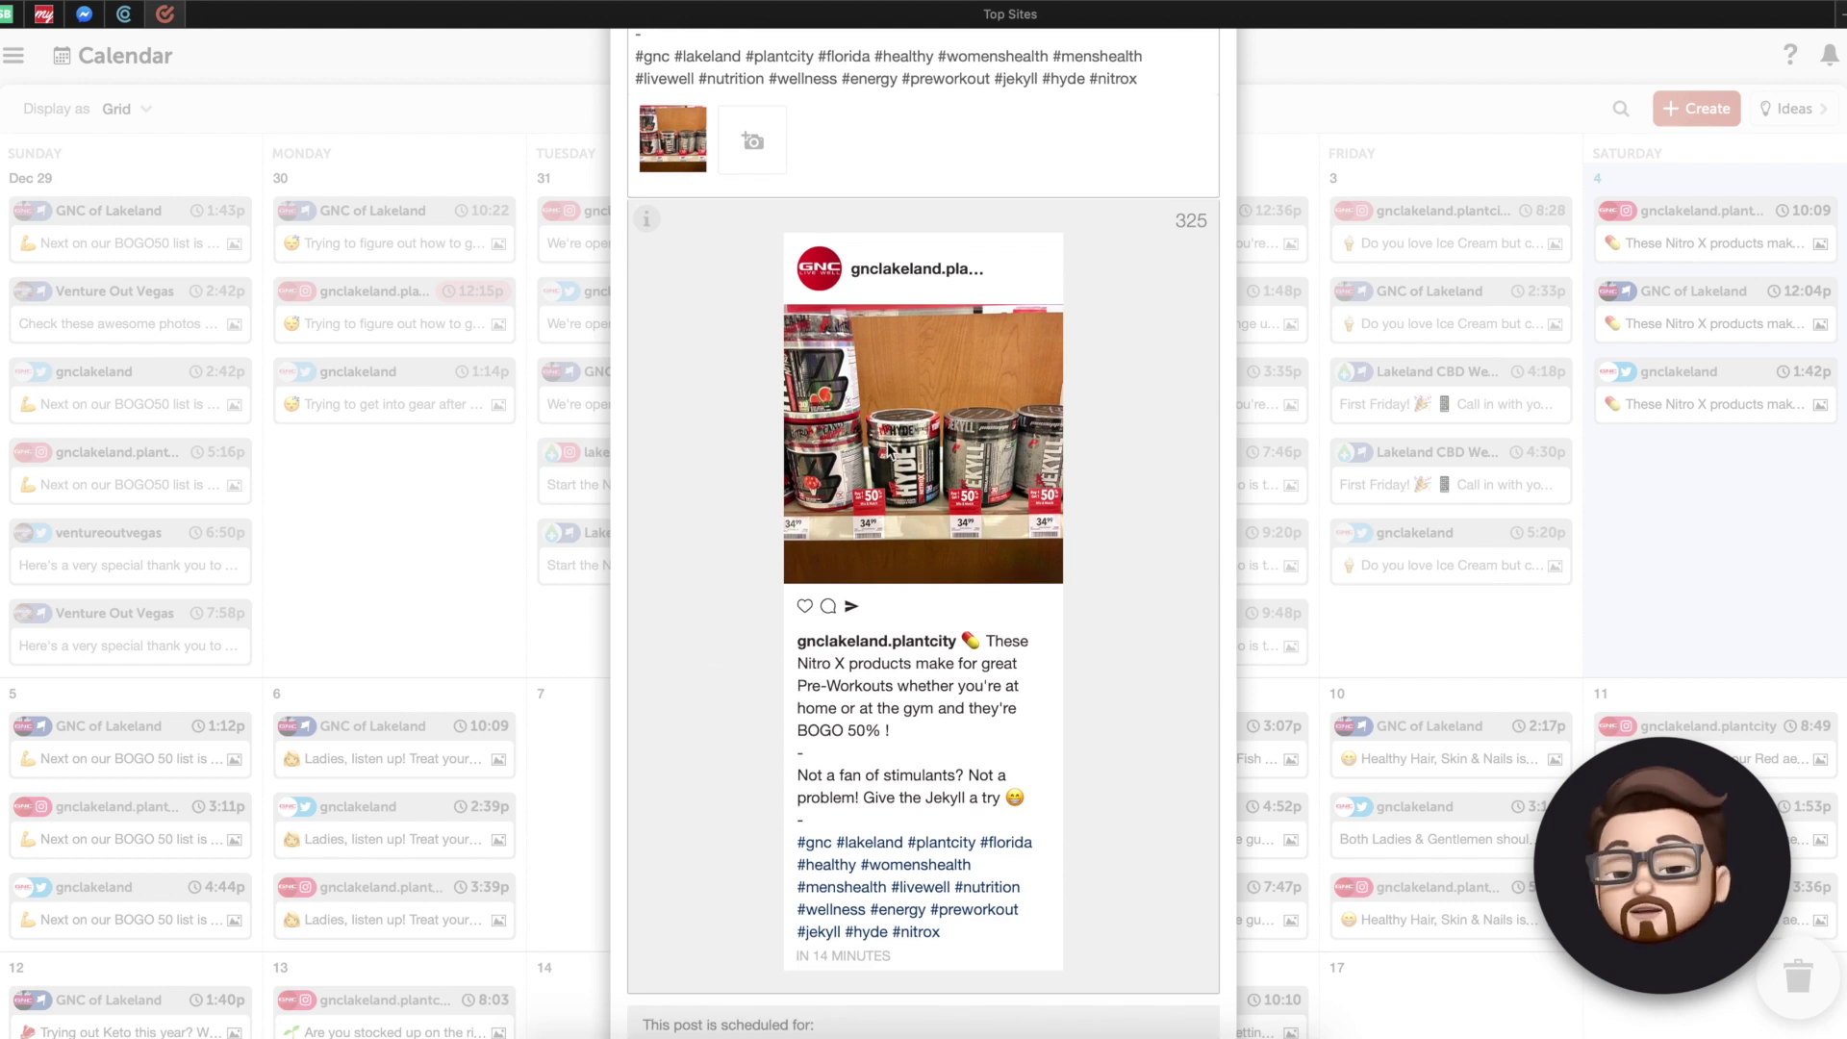
Step: Review the rest of the open Instagram post's preview and scheduled time, and close the post
scroll(862, 707, down, 1)
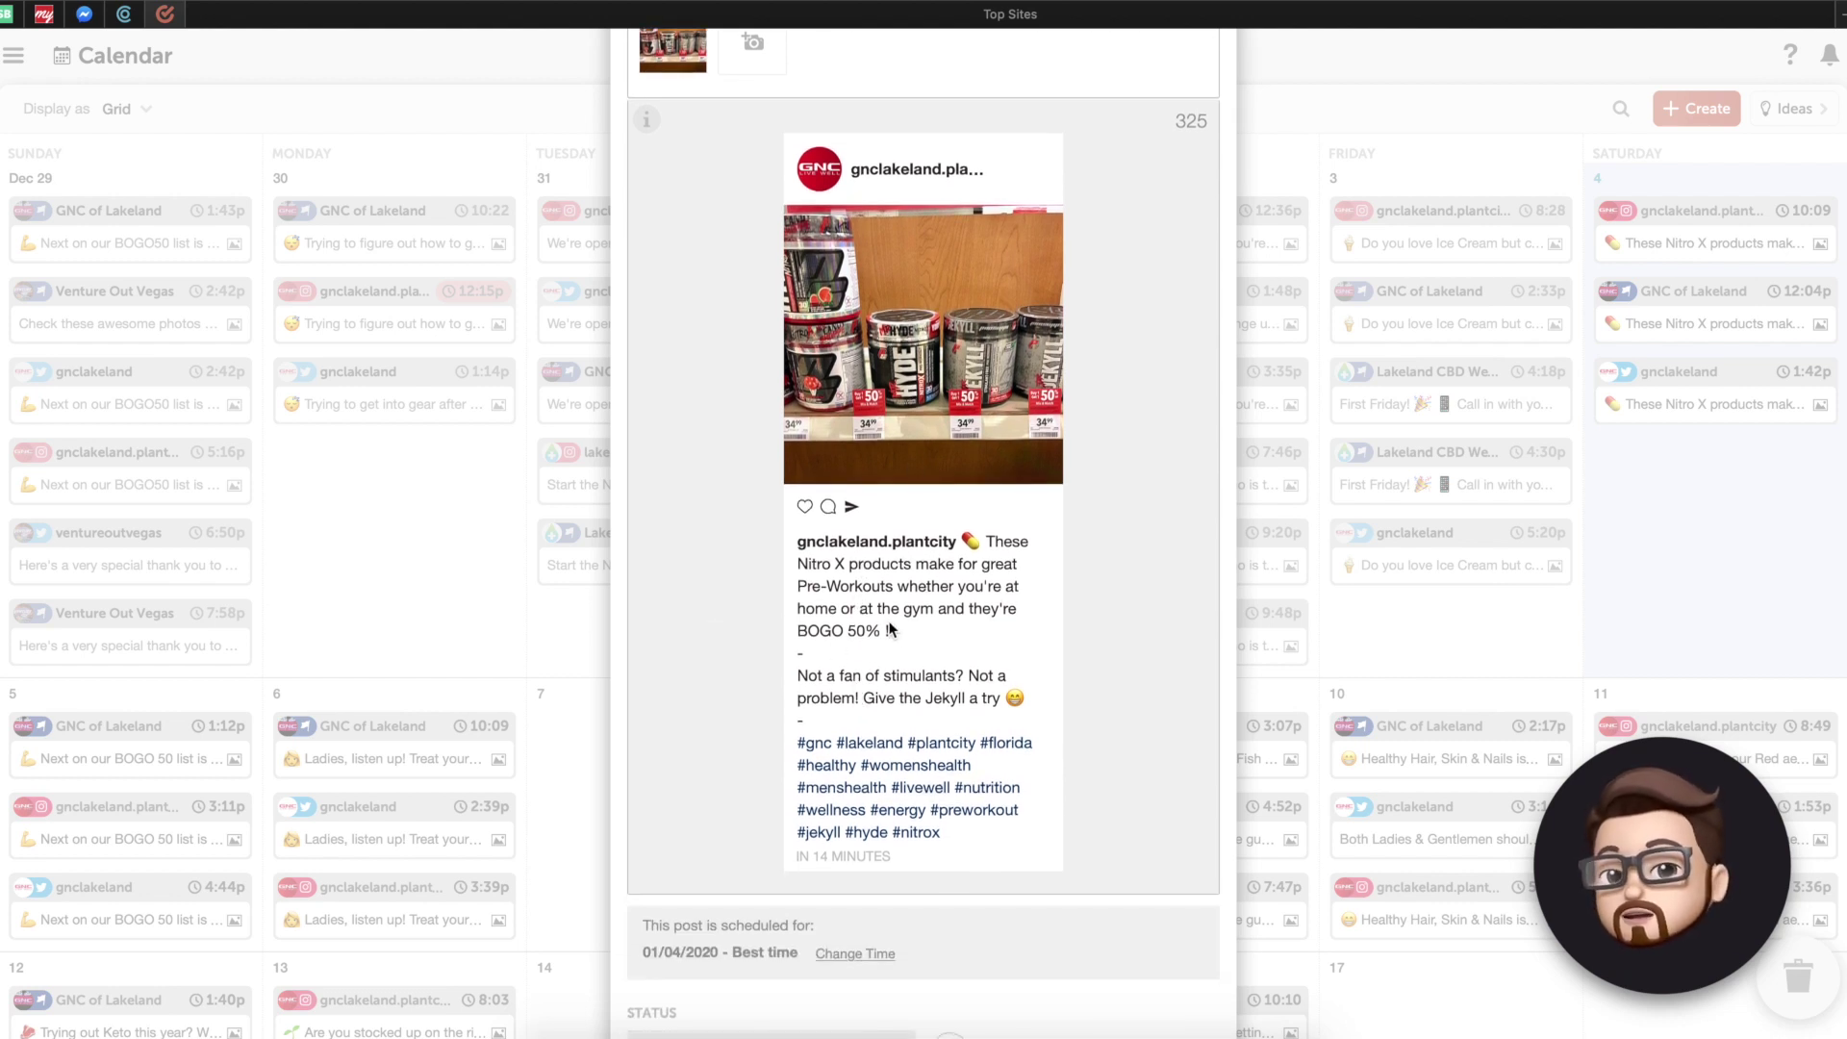
scroll(933, 681, down, 1)
scroll(933, 681, up, 4)
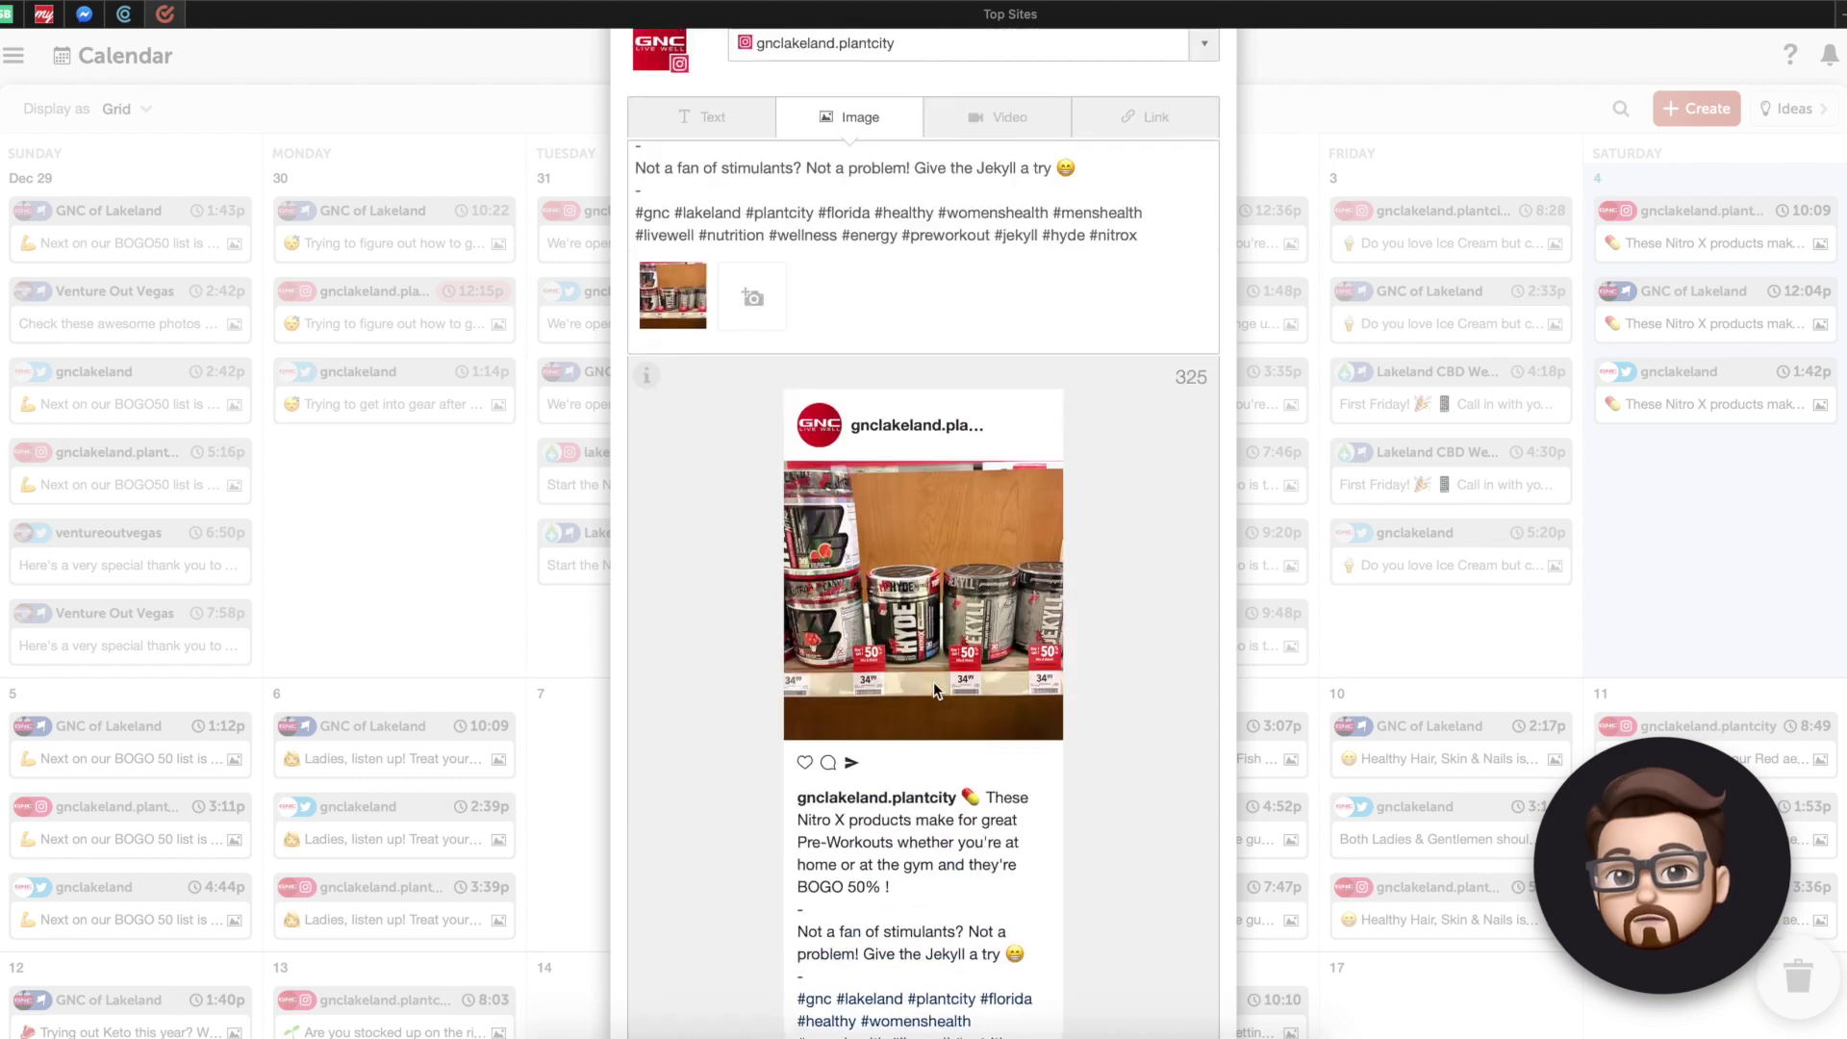
scroll(988, 531, up, 2)
click(1215, 156)
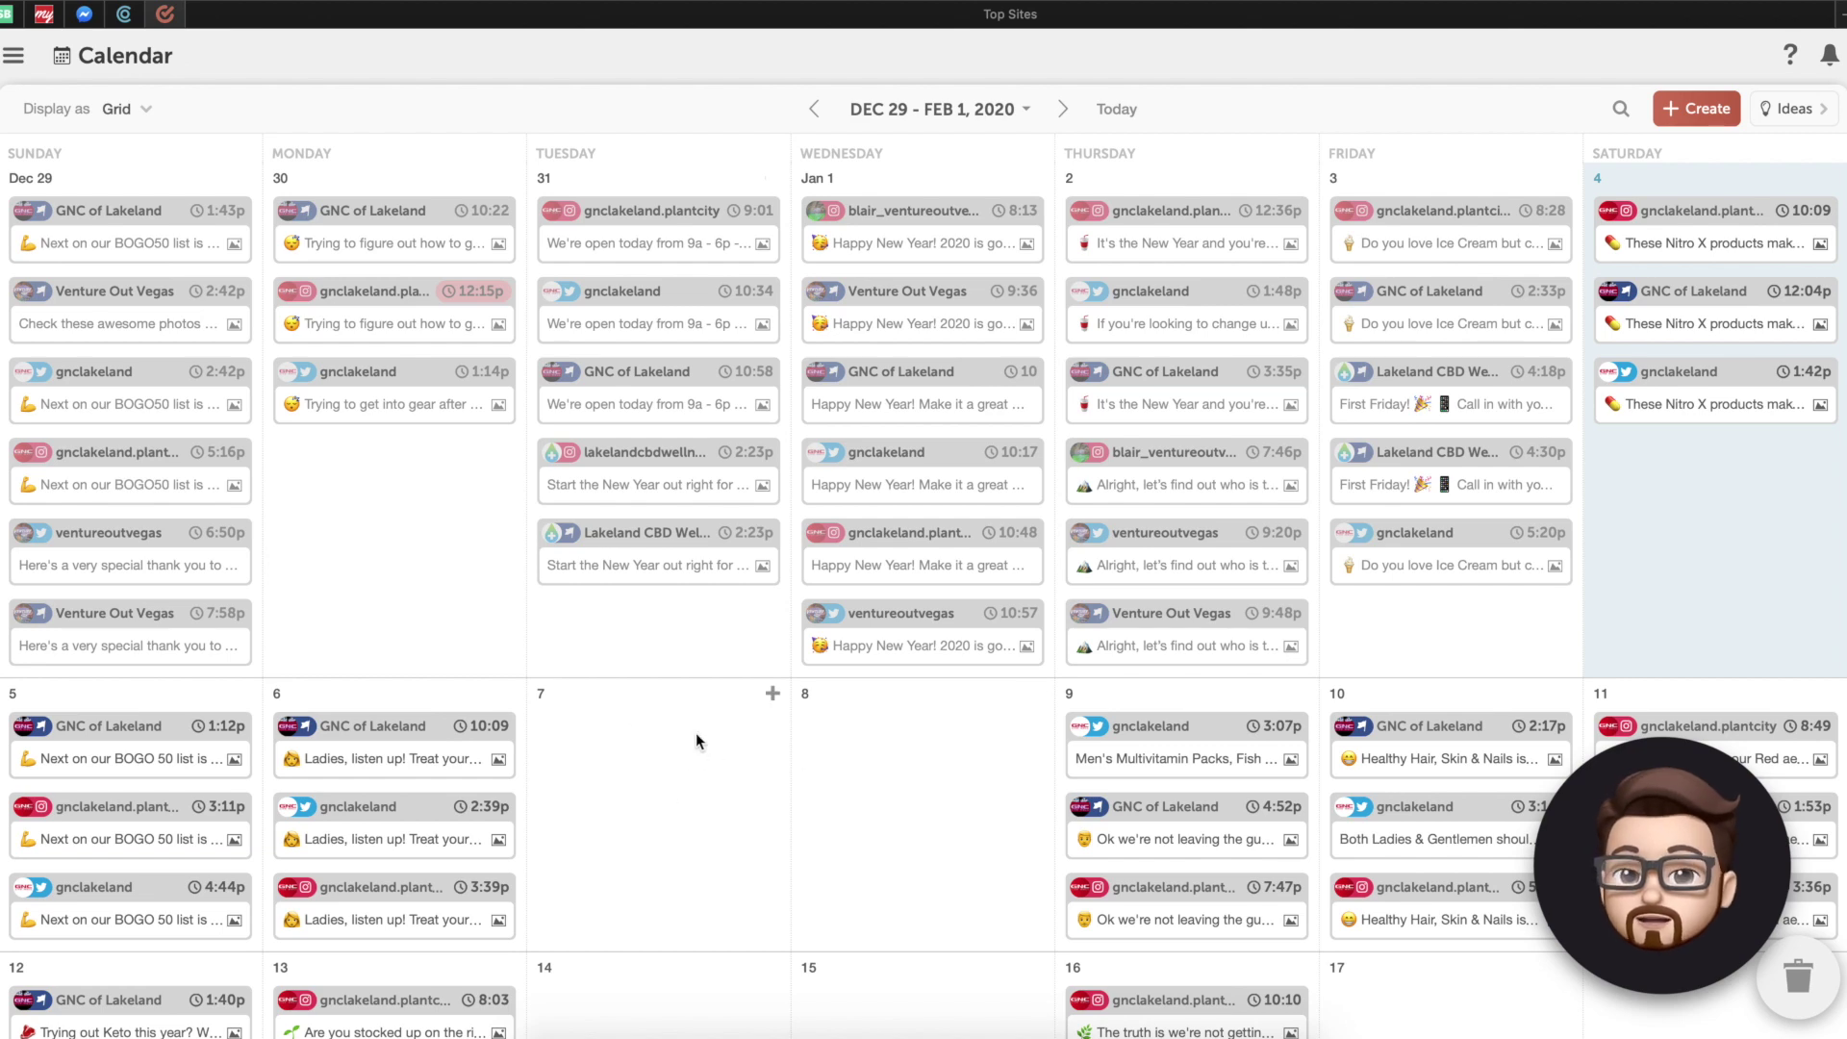
Step: Open a new Blog Post project for January 7, examine the available project types, and close it without creating anything
scroll(673, 741, down, 2)
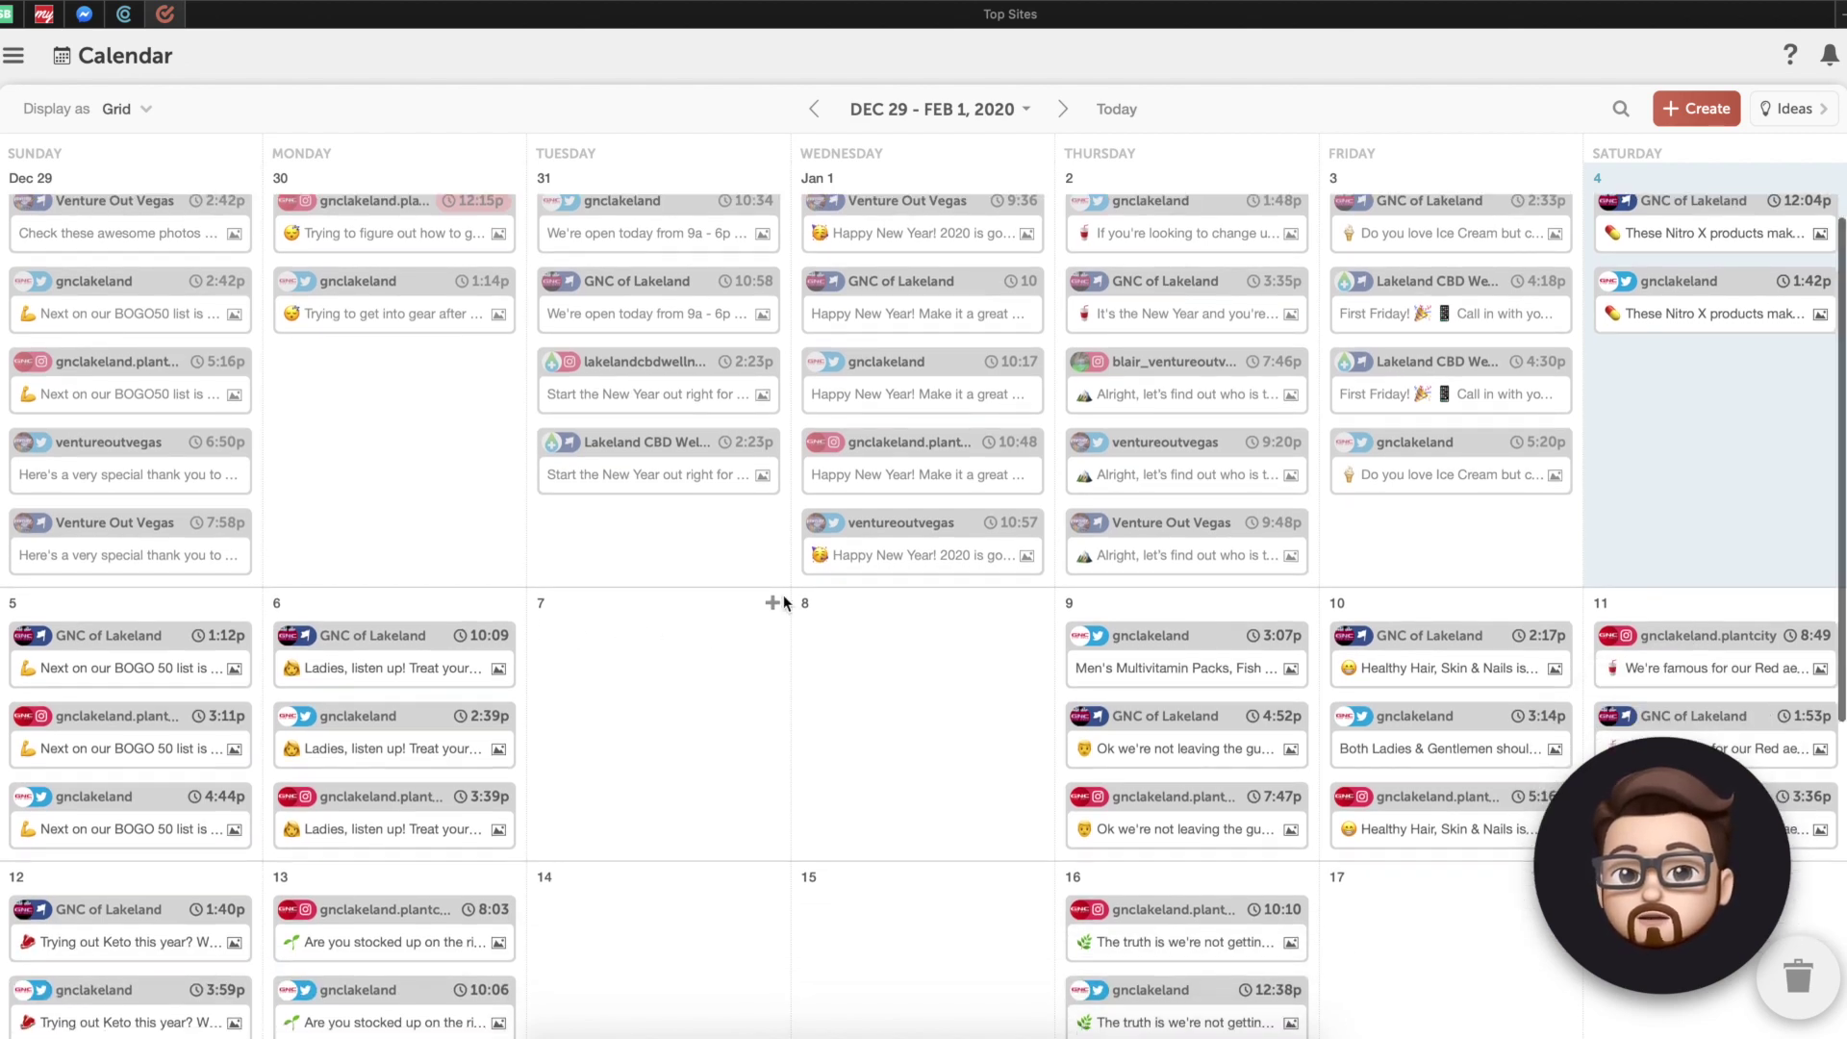
click(773, 604)
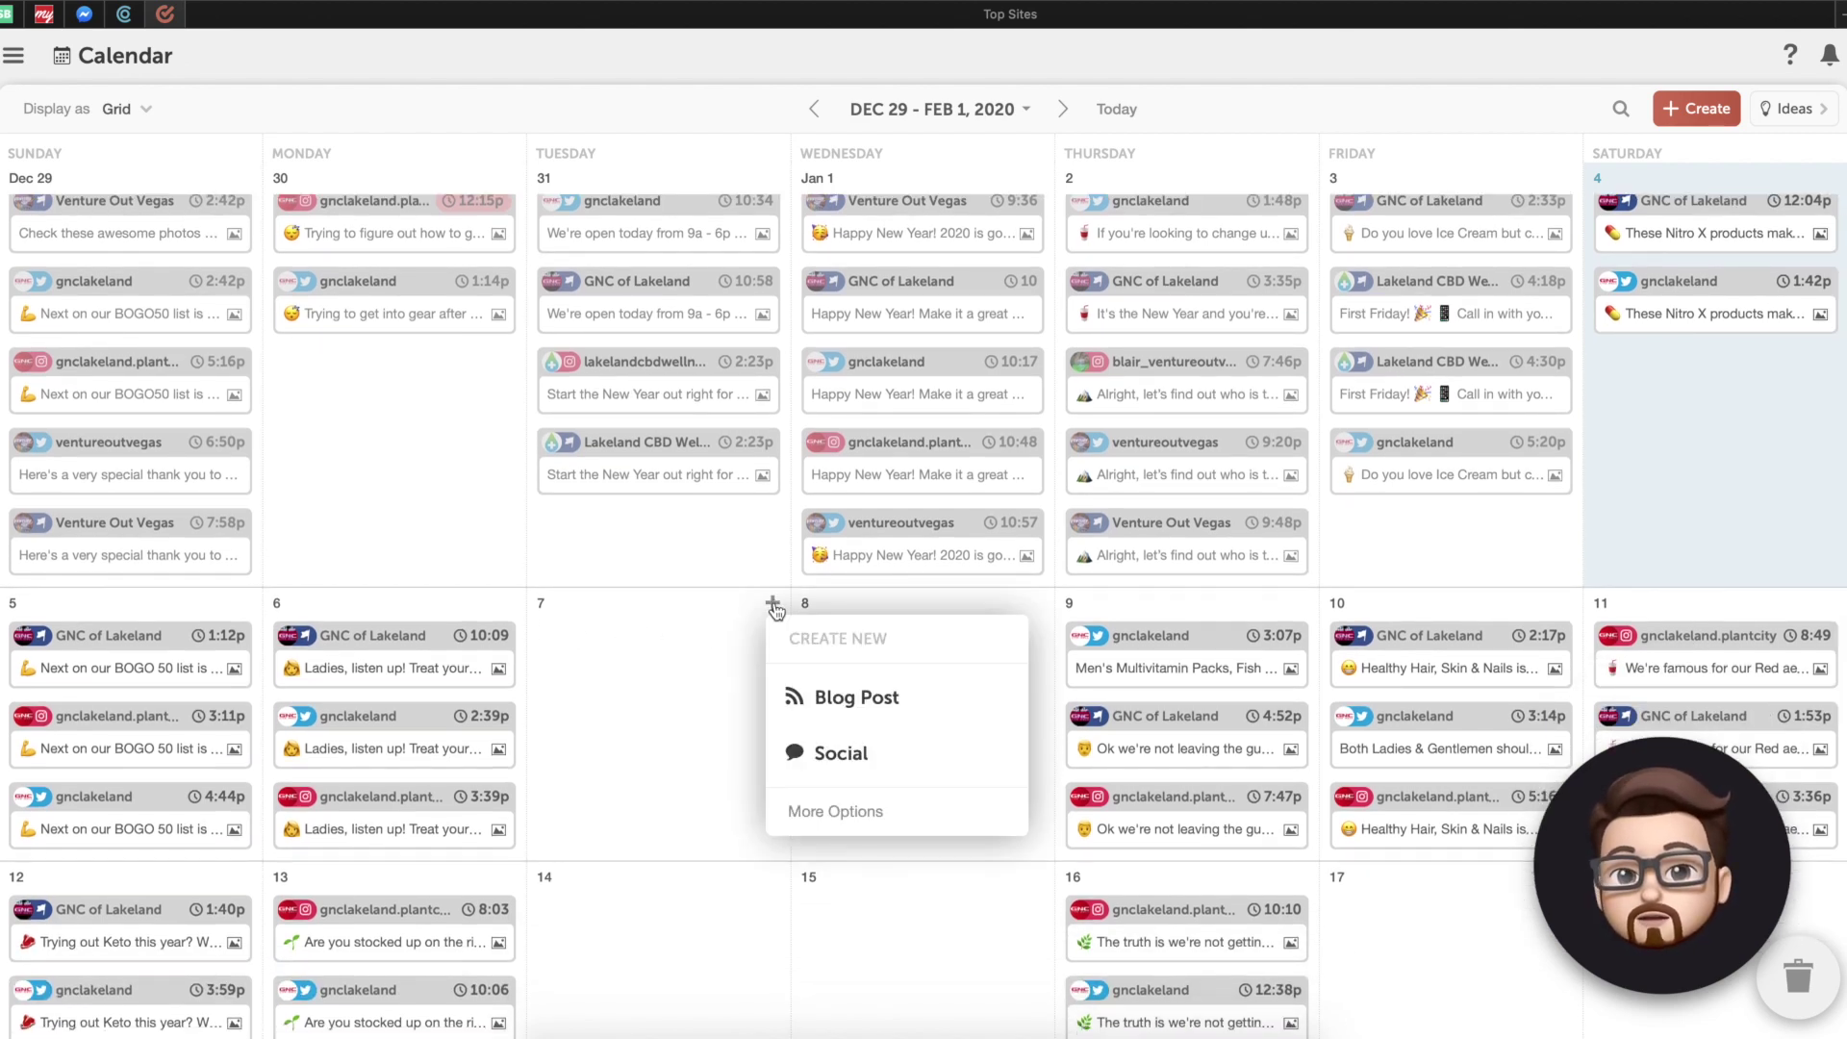
click(846, 702)
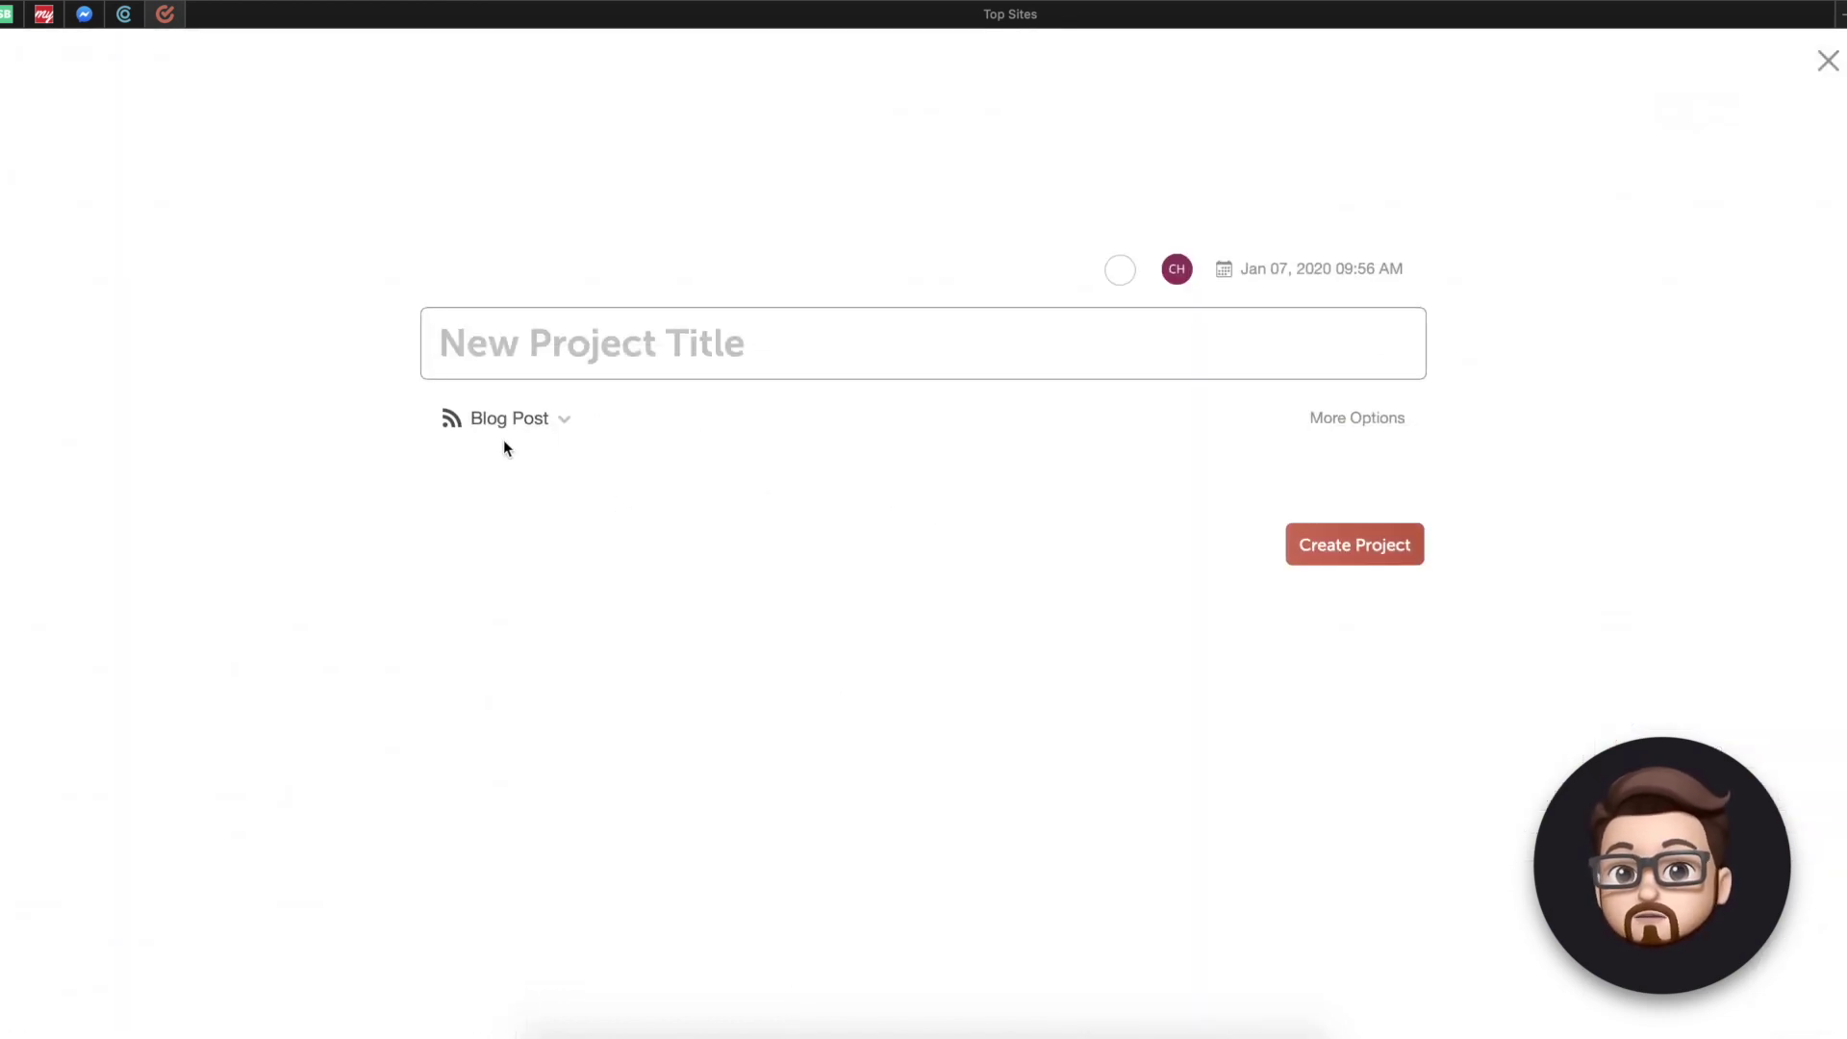
click(528, 424)
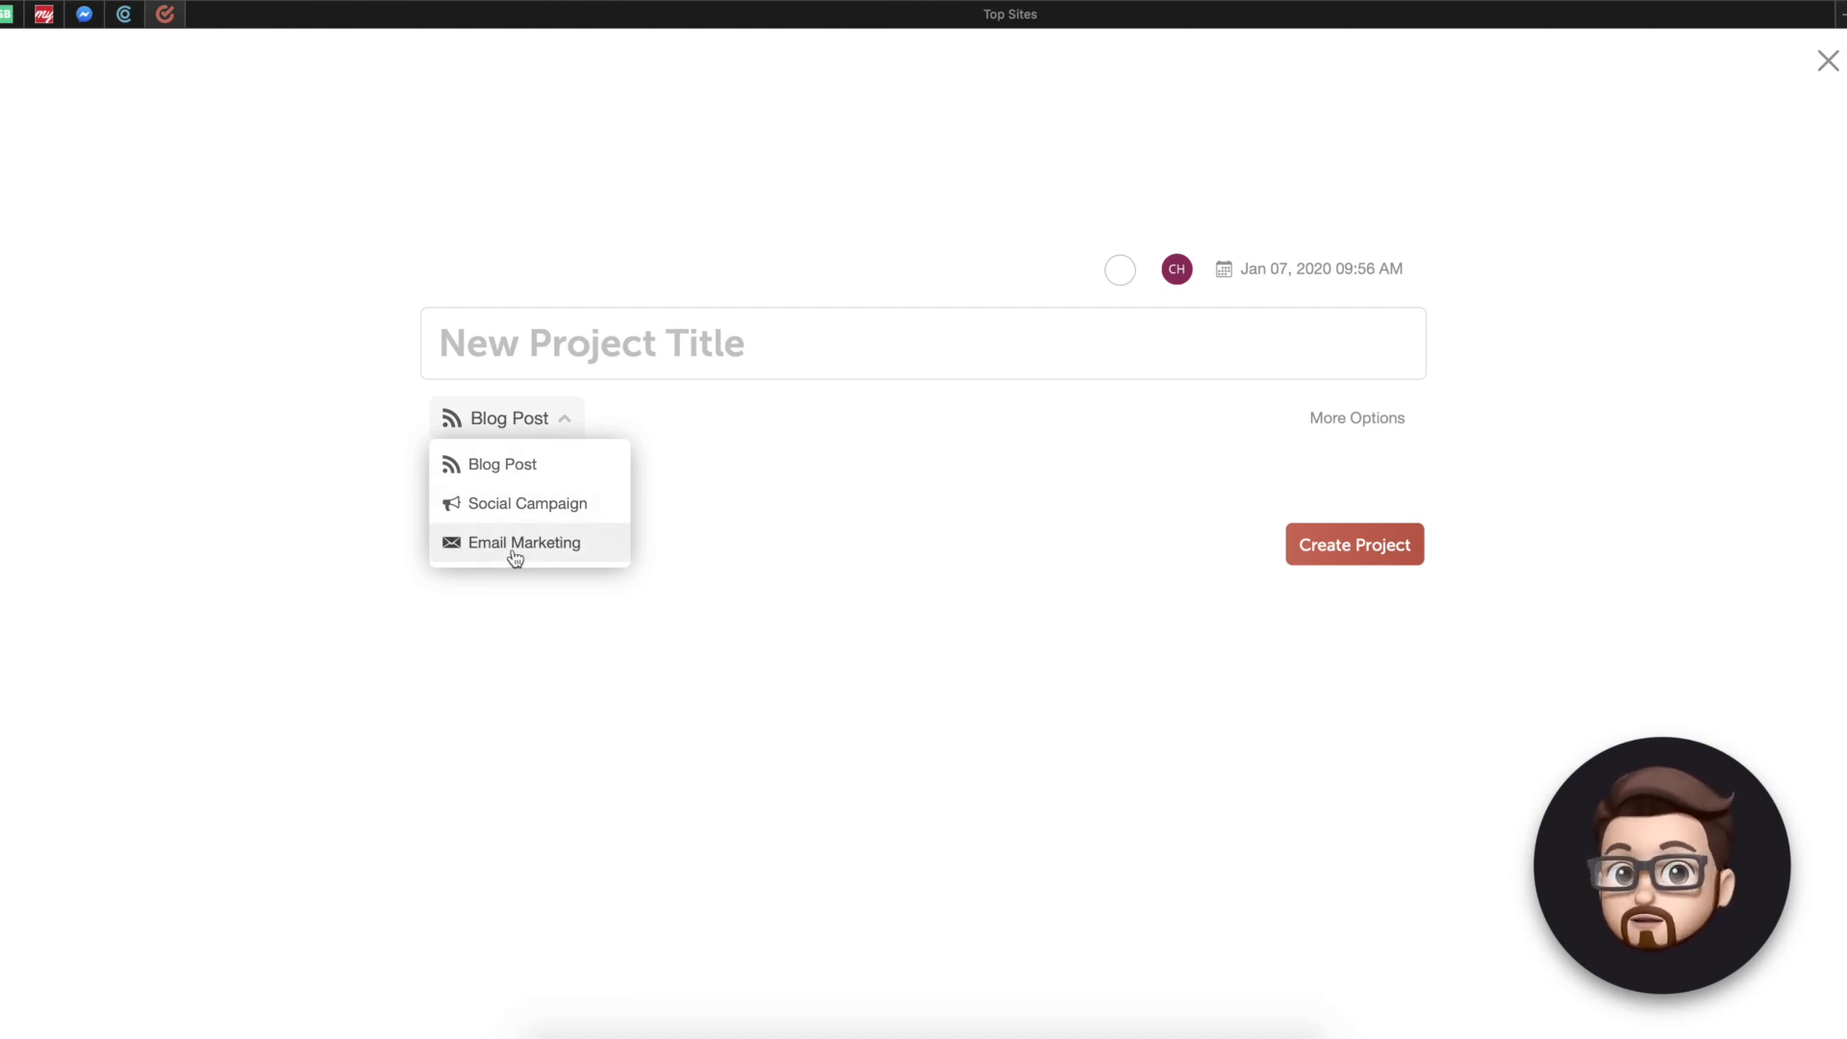
click(761, 532)
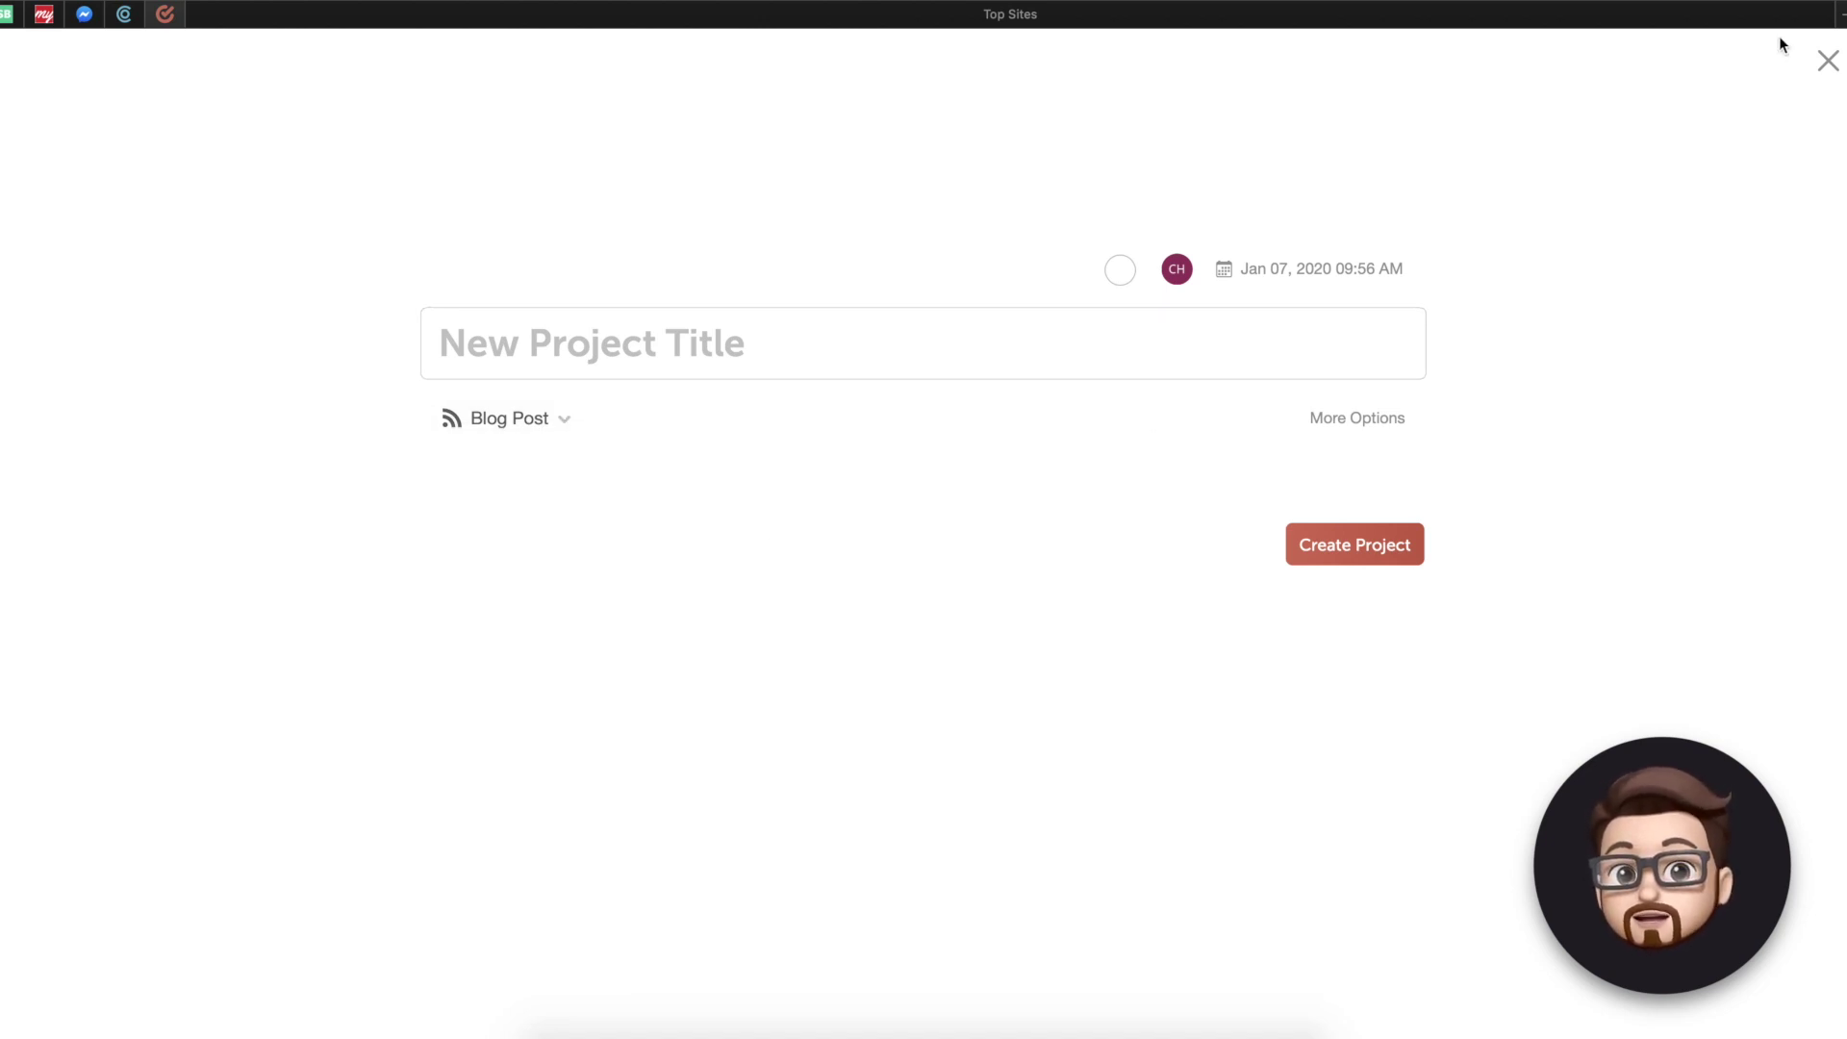
click(1828, 61)
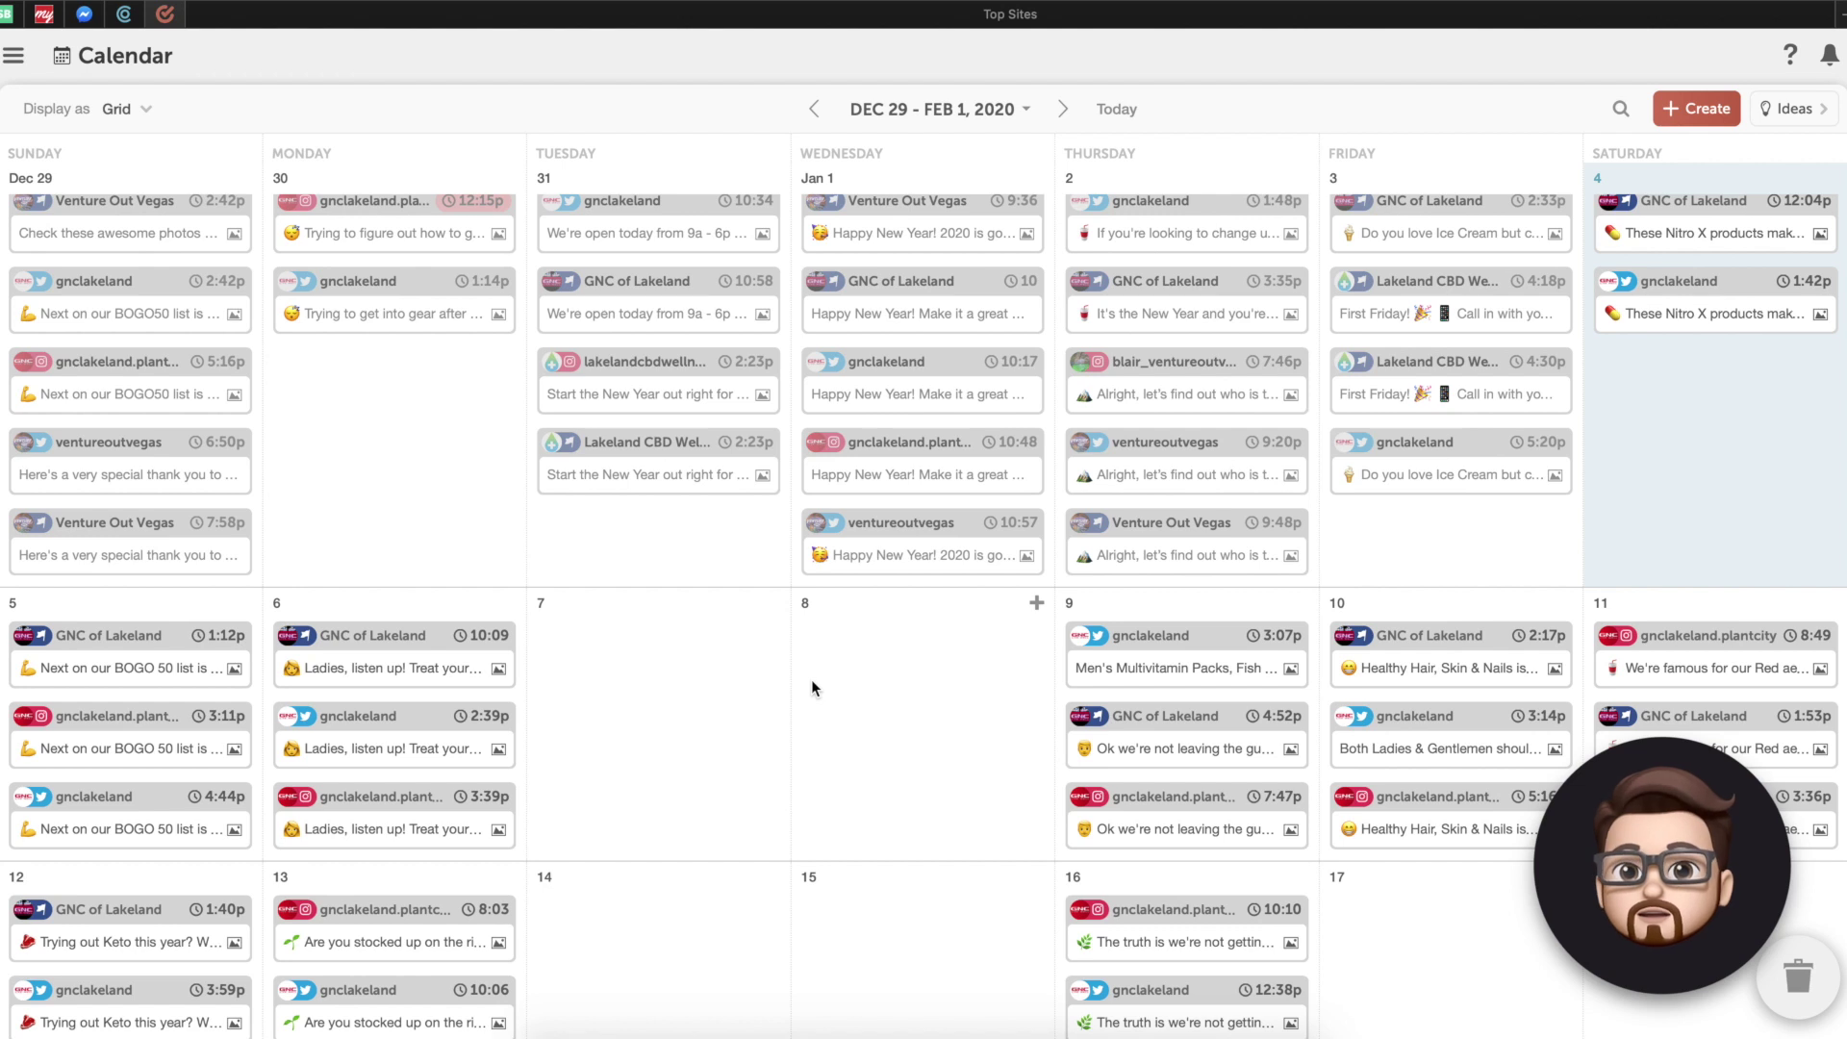
Step: Start a new Social Message on January 7 for the gnclakeland.plantcity Instagram profile
click(772, 604)
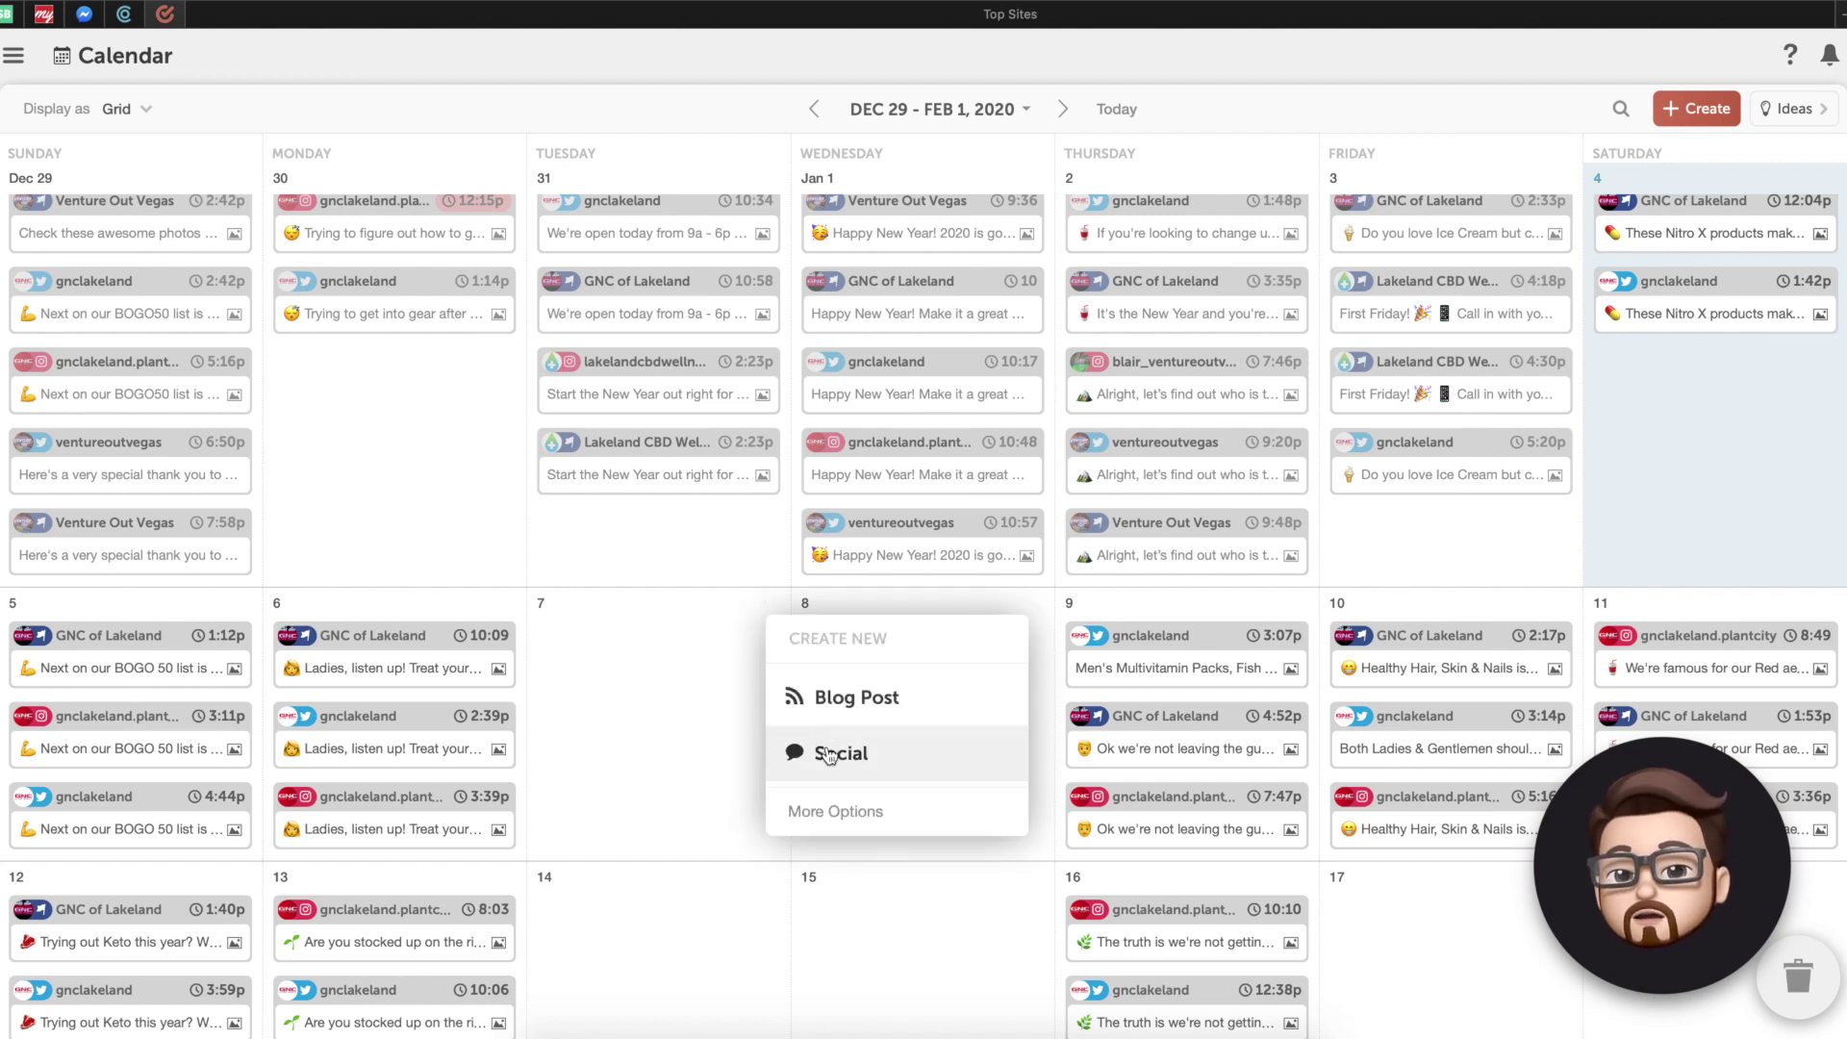
click(823, 762)
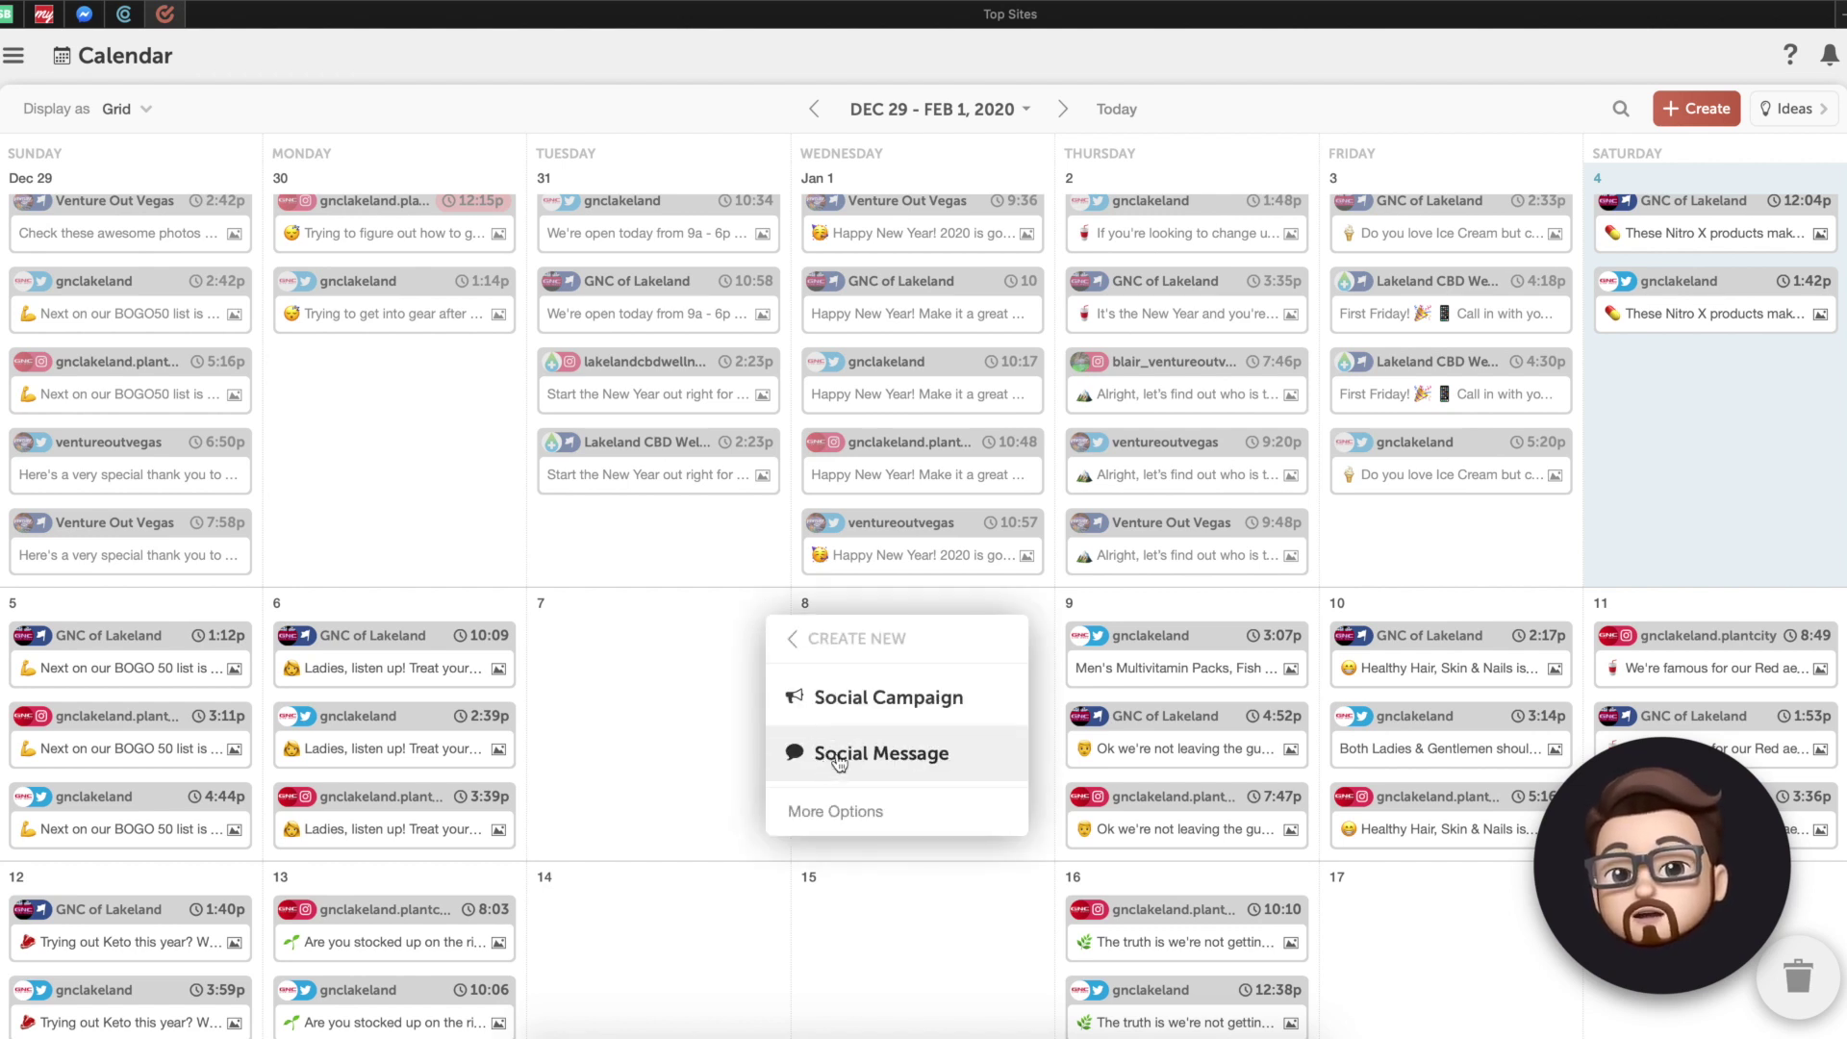
click(839, 756)
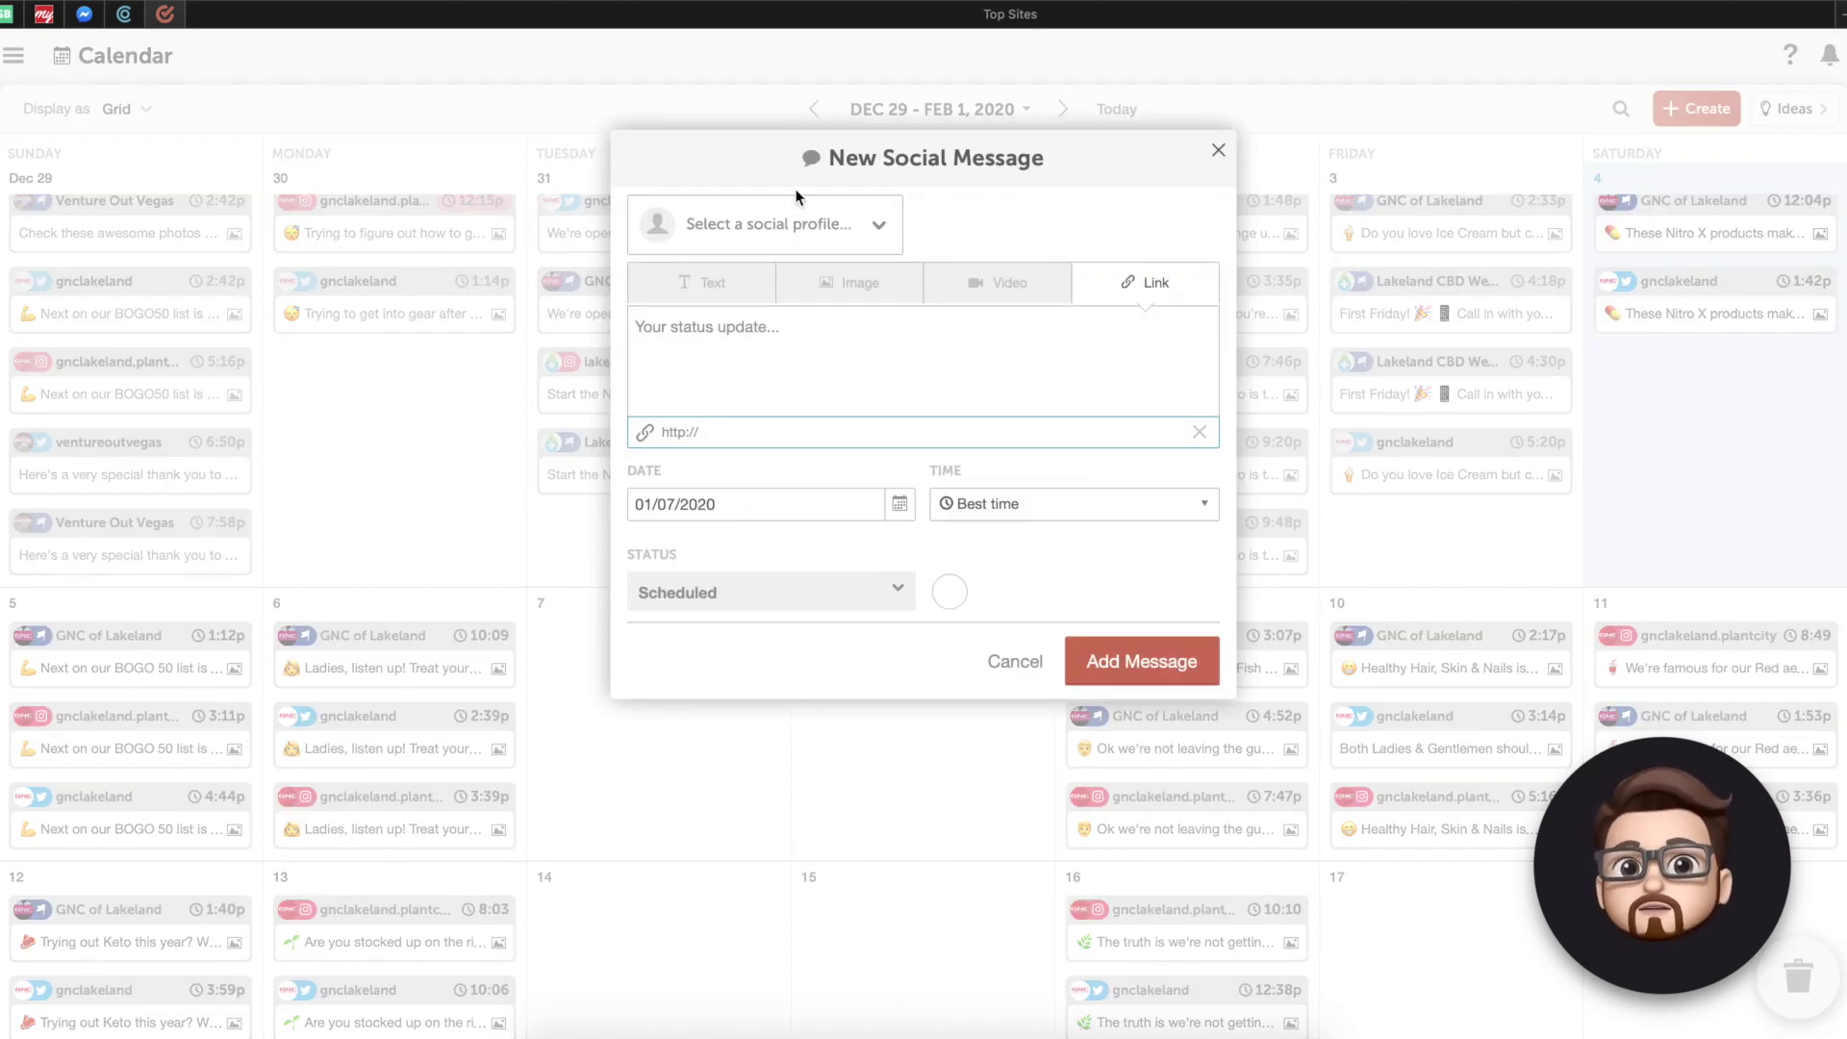
click(769, 222)
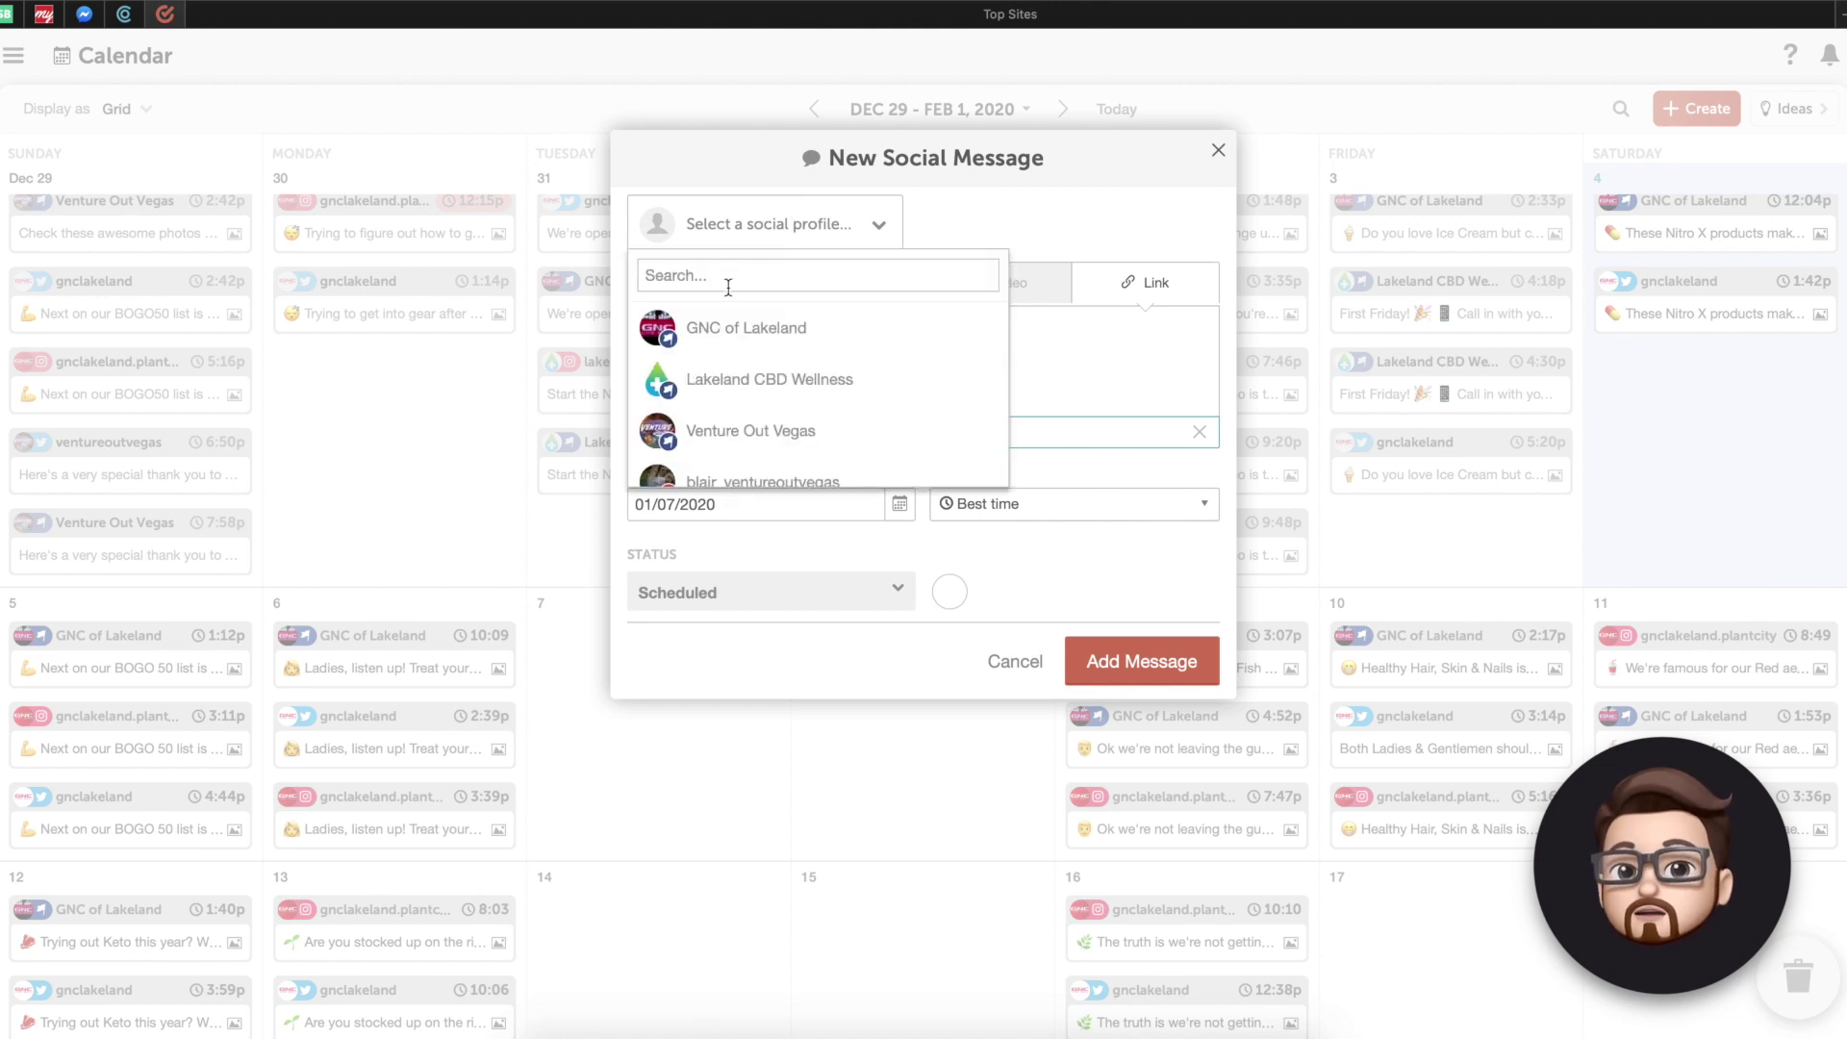
scroll(731, 332, down, 3)
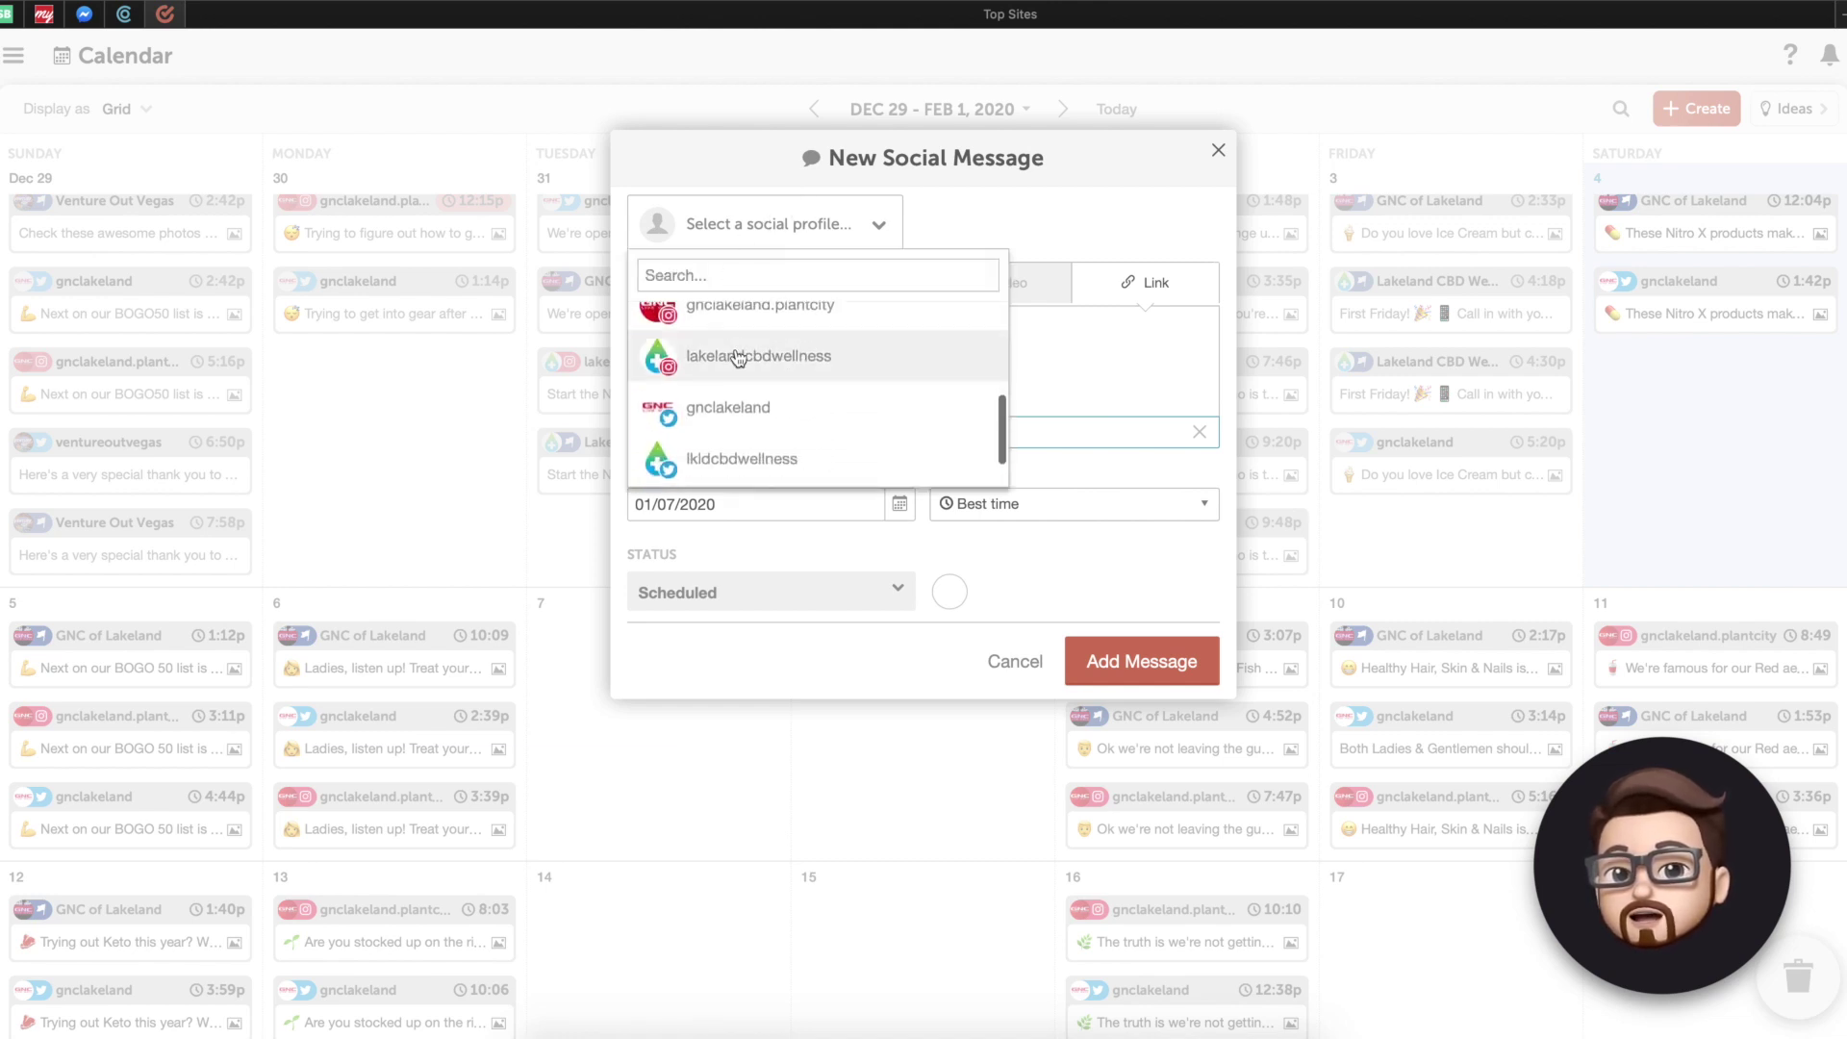
click(746, 338)
click(774, 379)
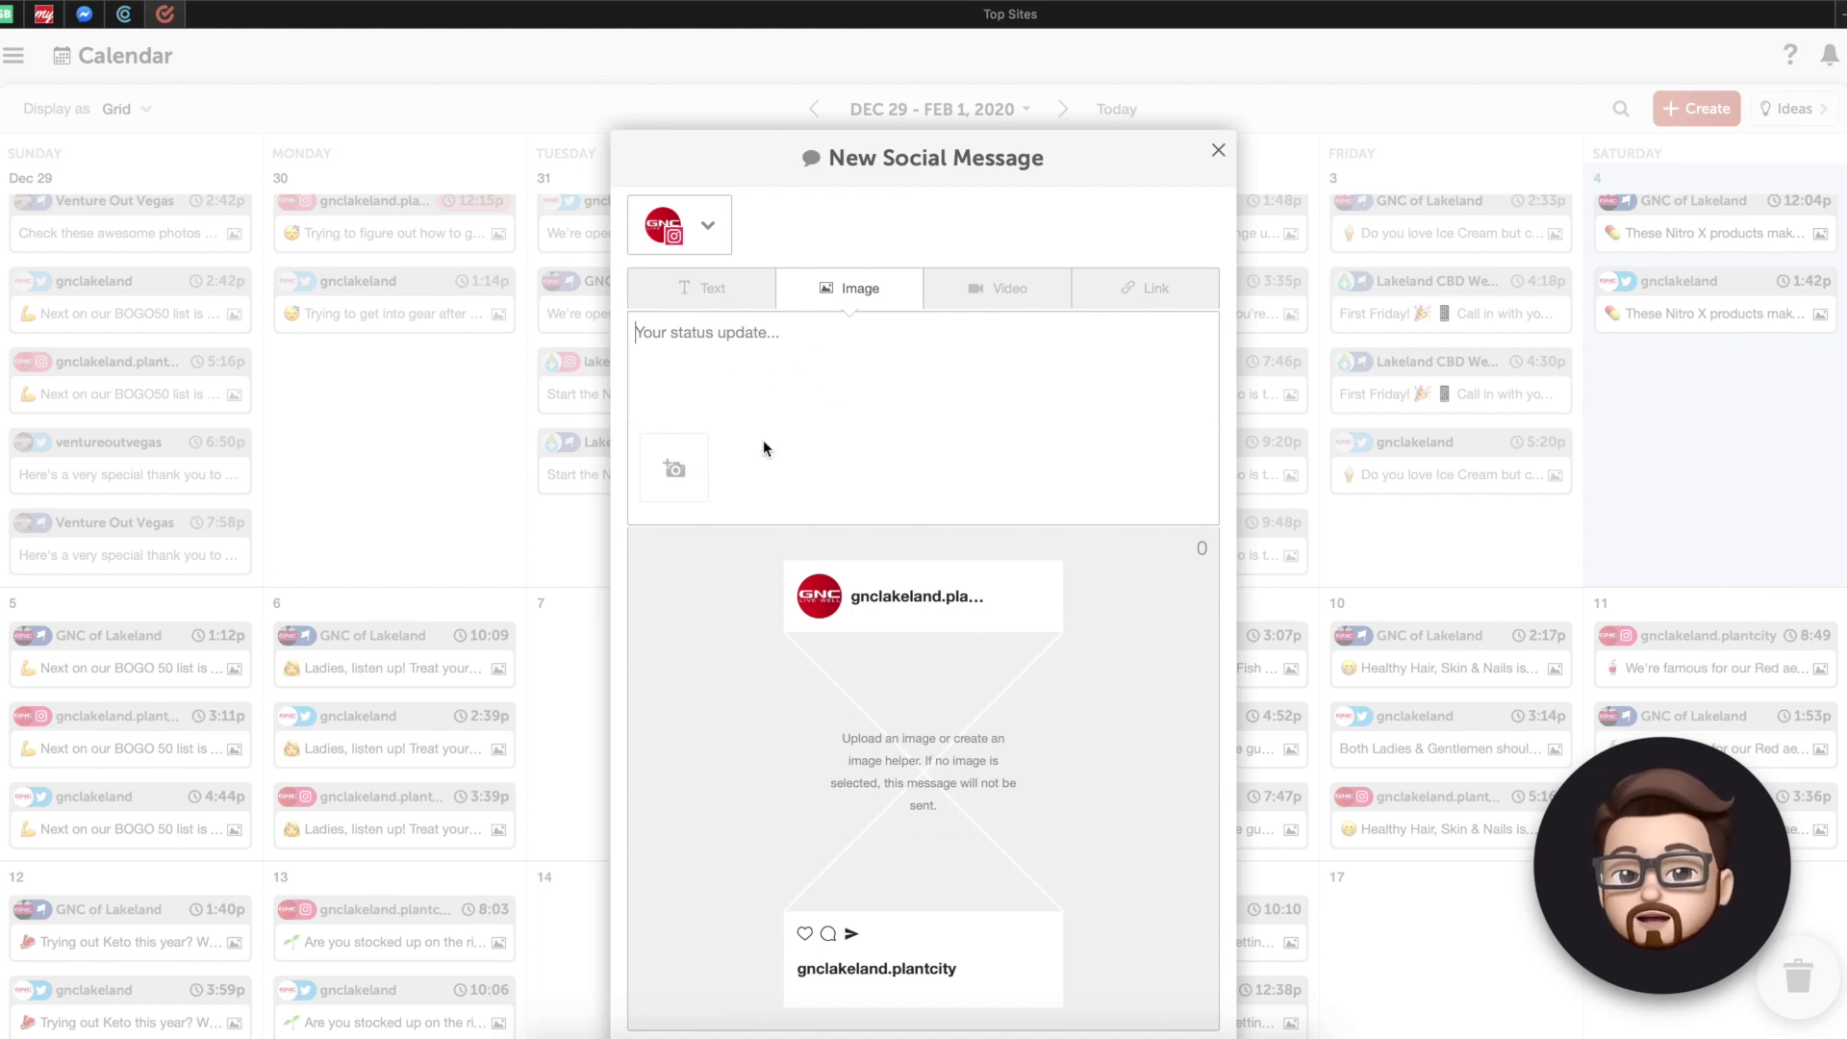
Step: Attach the previously uploaded Isopure product photo whose name starts with D654F6DC-4D3F-46D1-9878 to the message
click(675, 471)
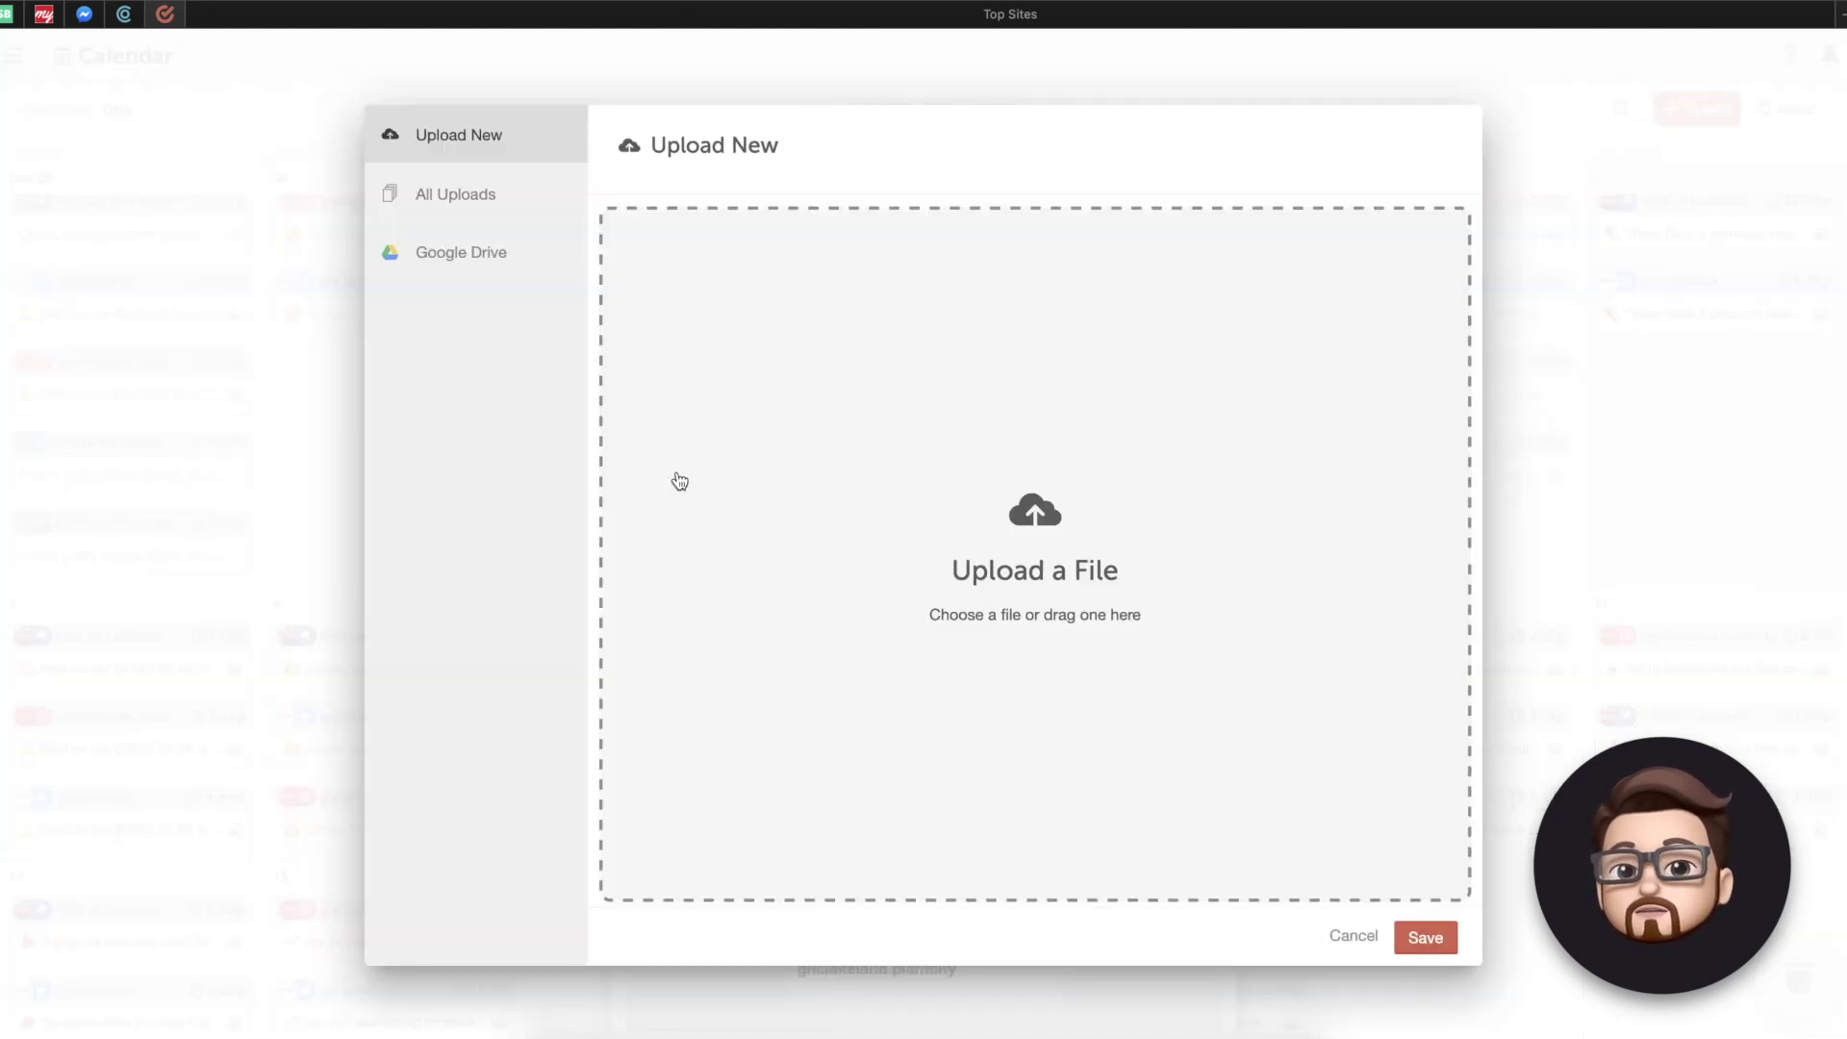
click(471, 219)
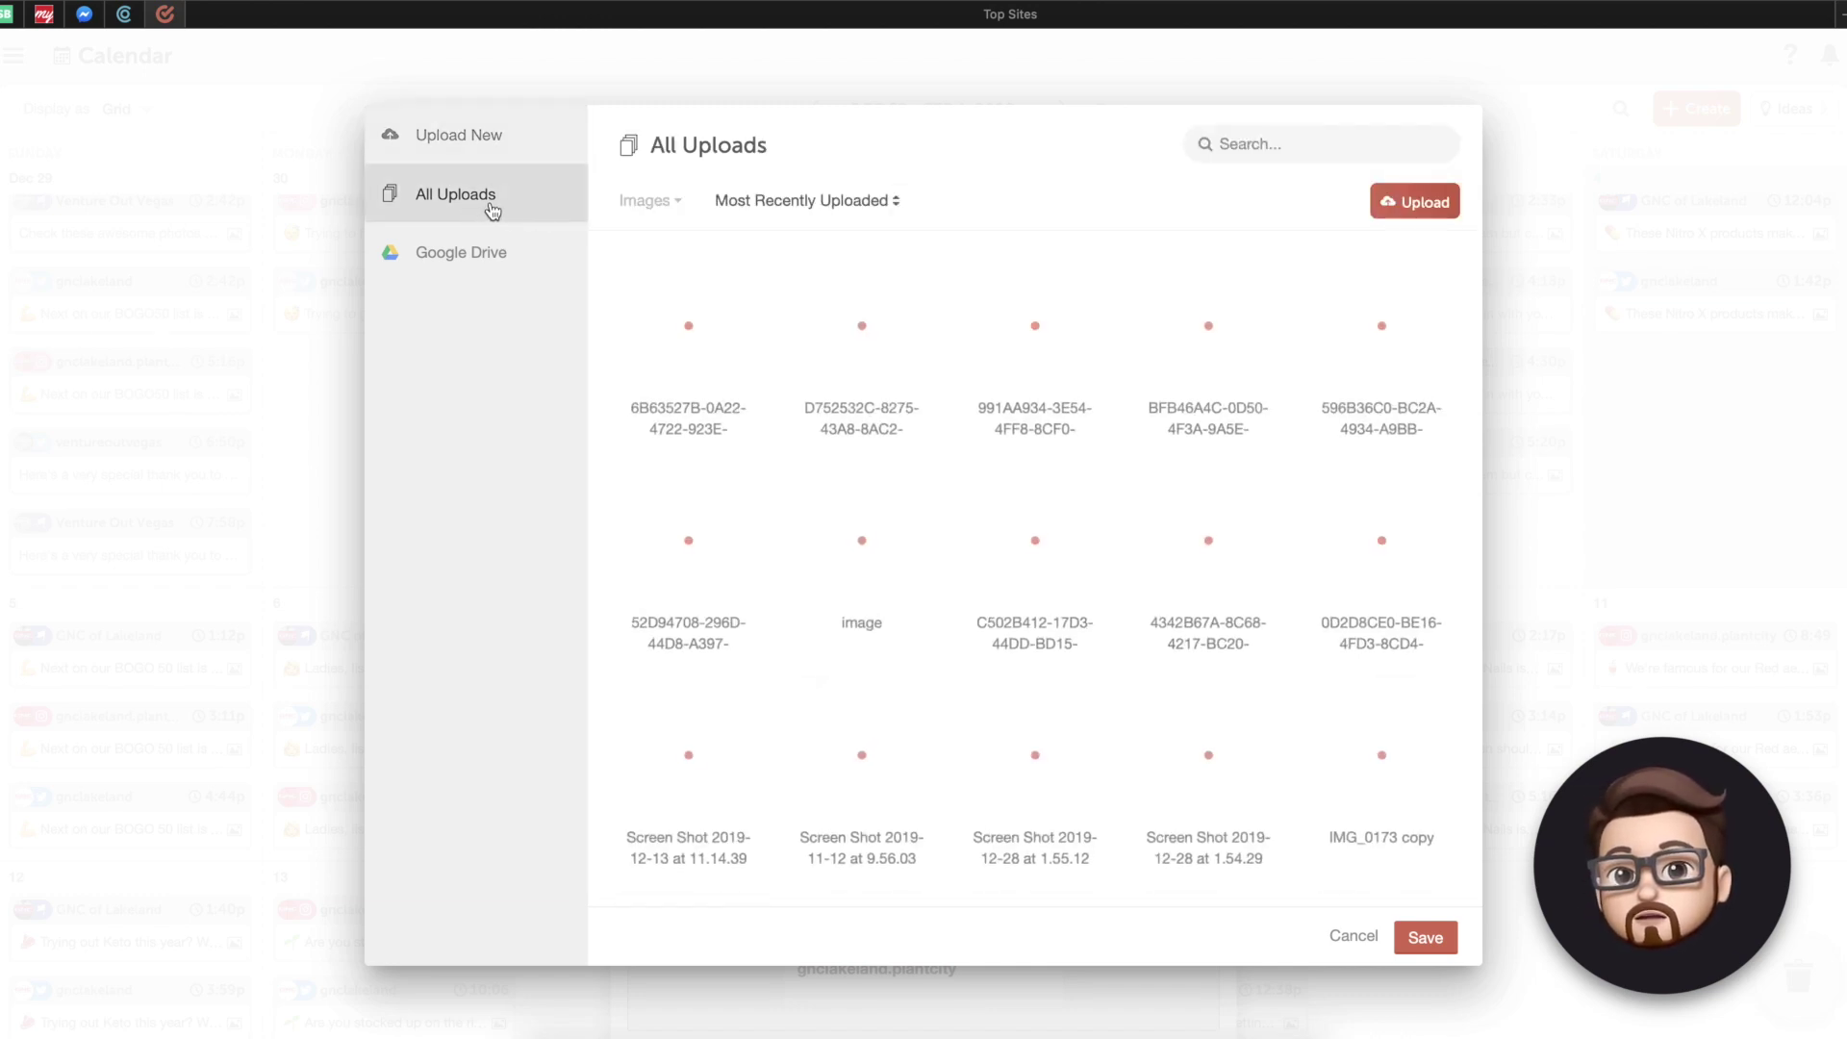
scroll(1007, 679, down, 5)
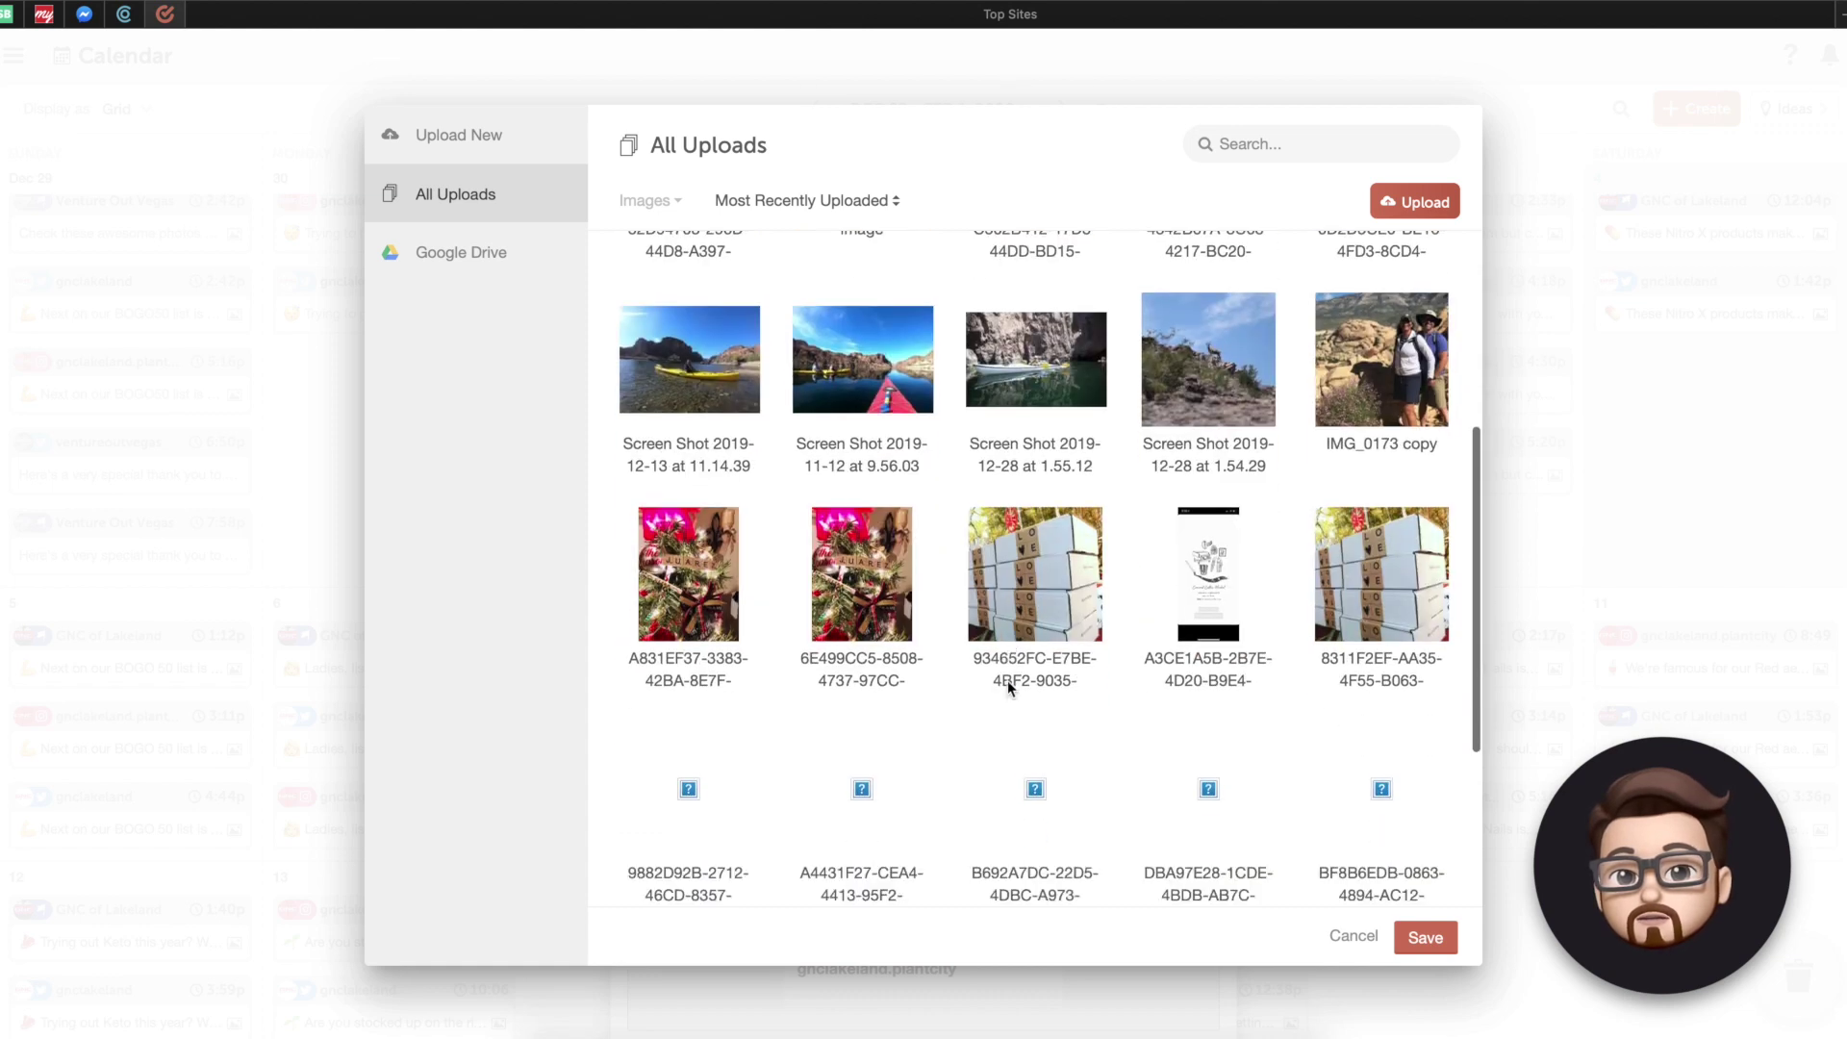
scroll(1007, 679, down, 5)
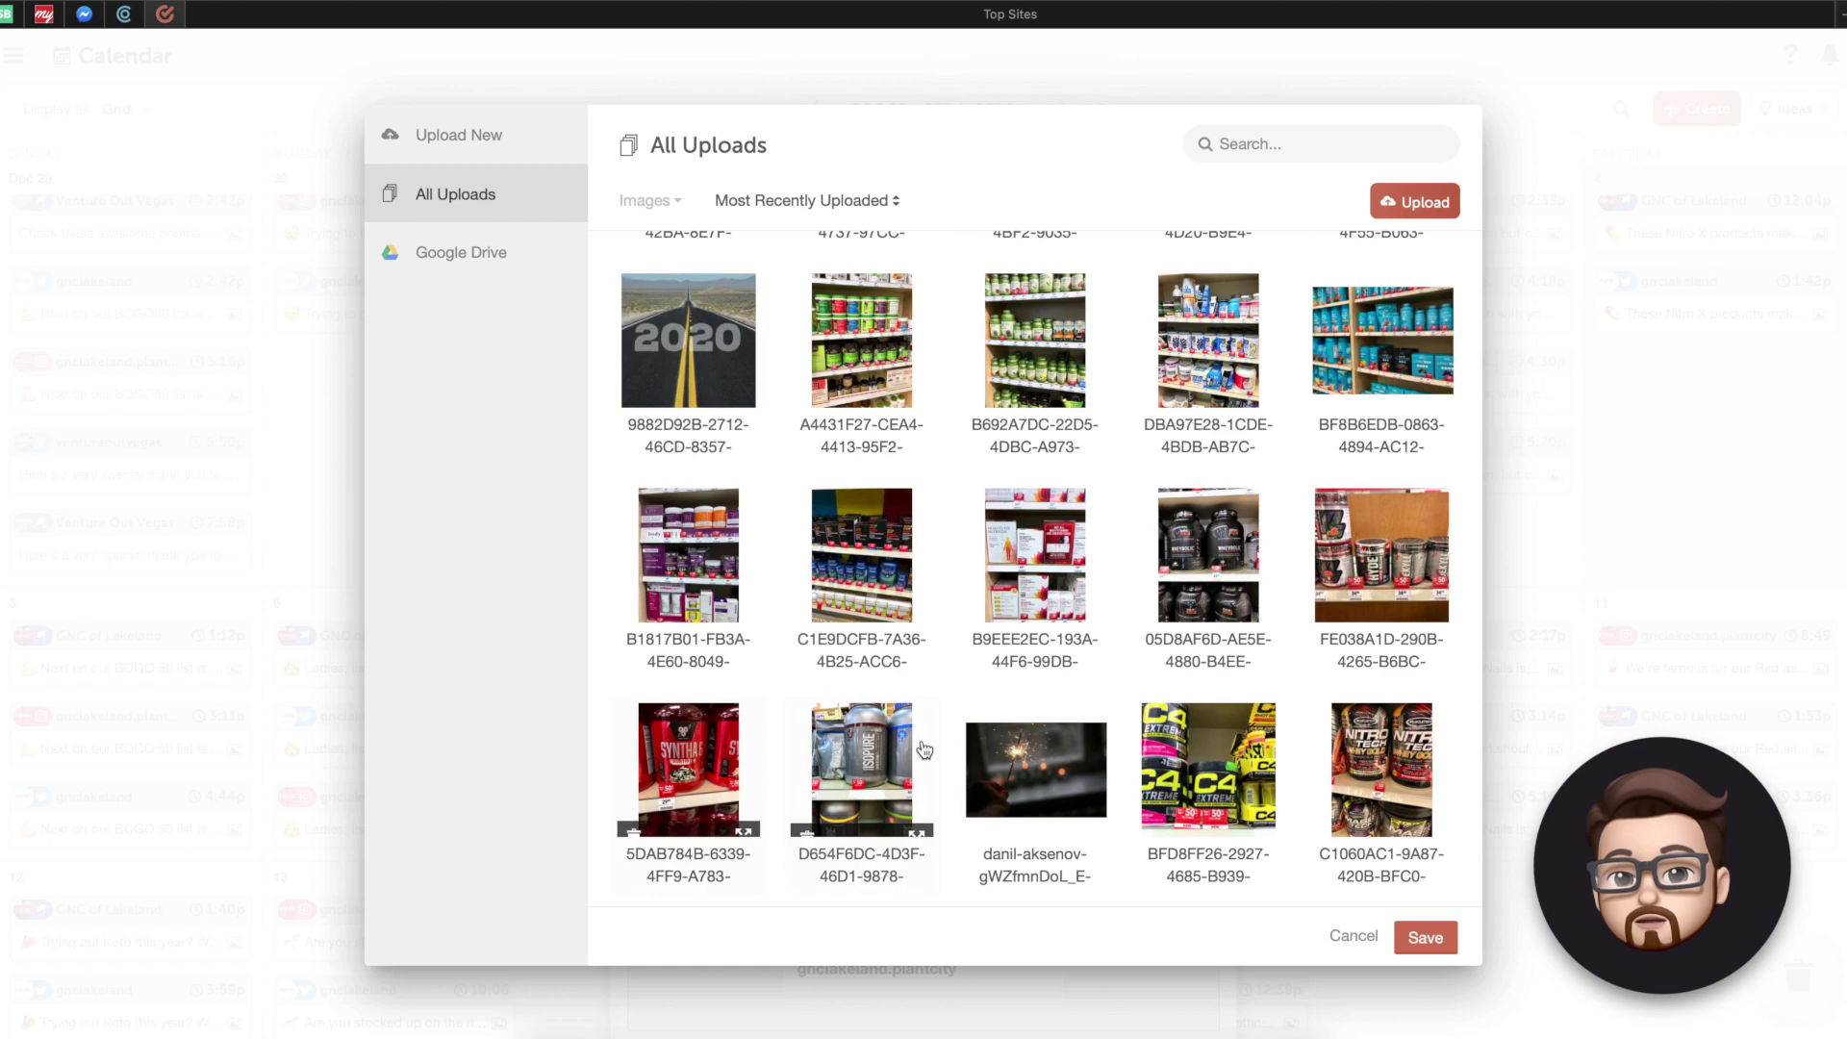
click(894, 760)
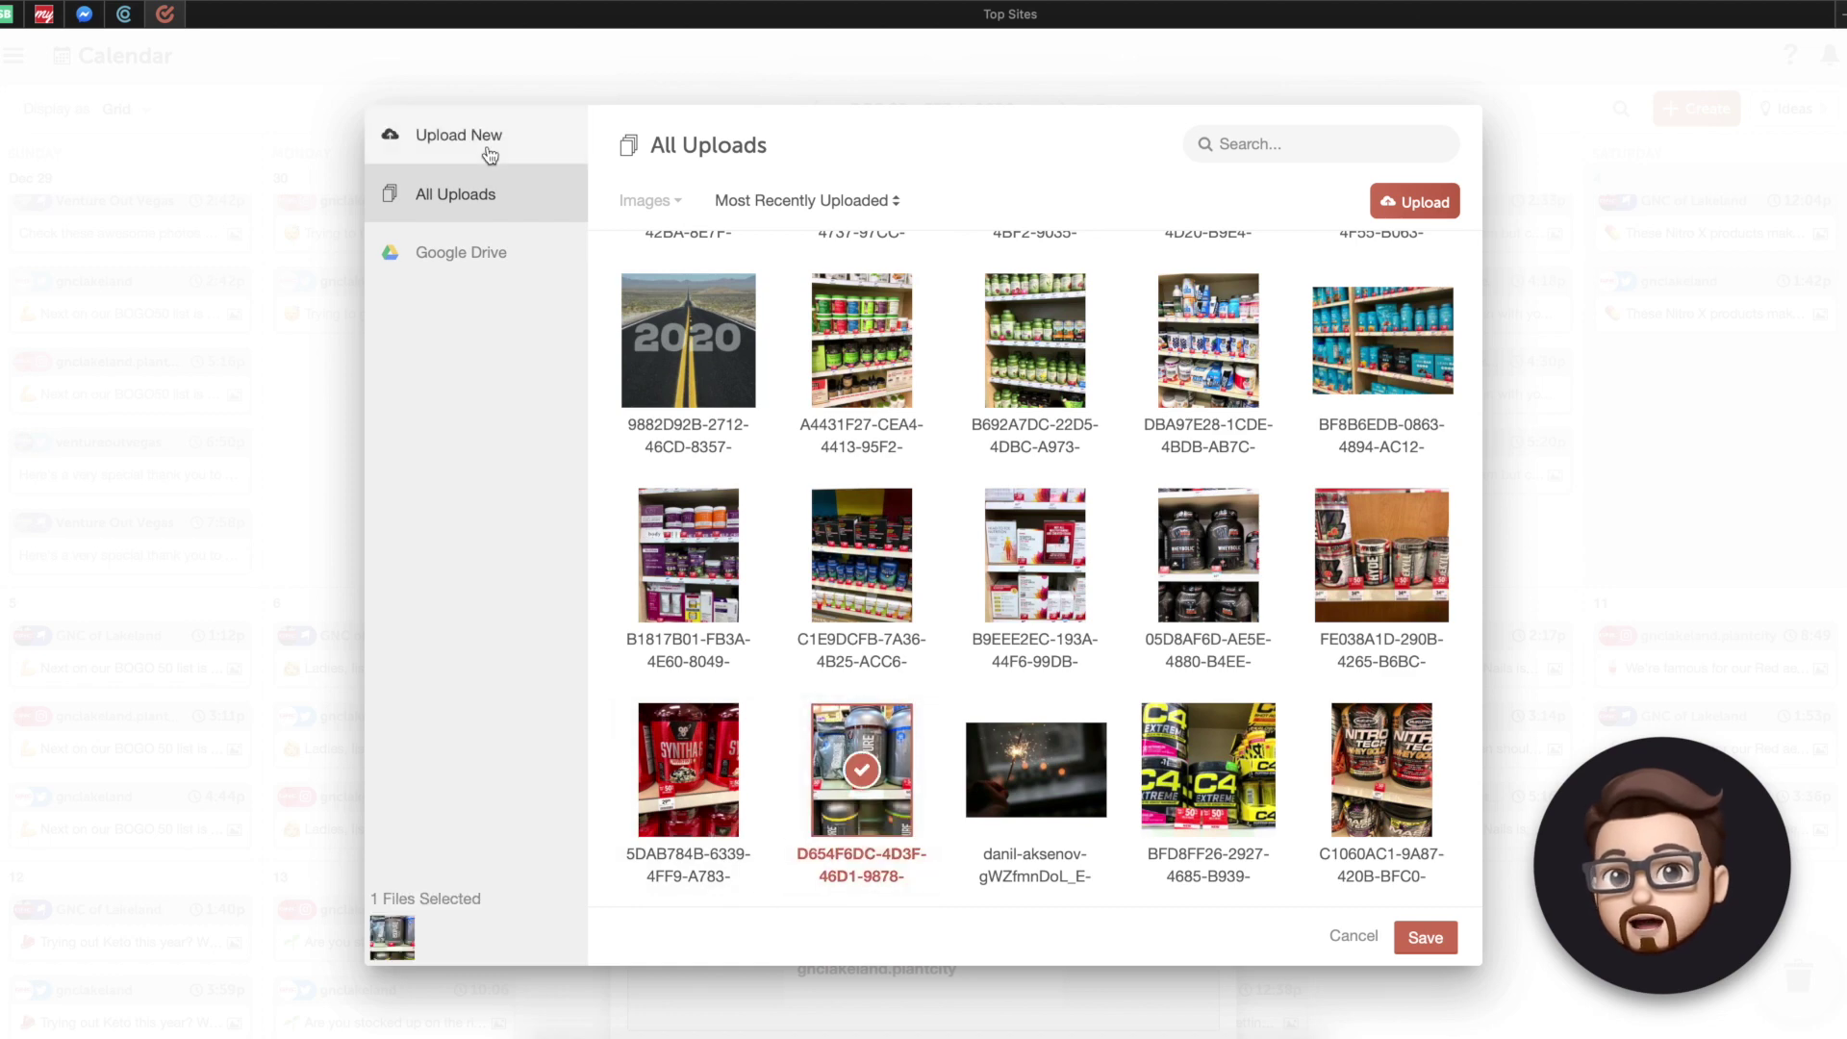
click(1425, 937)
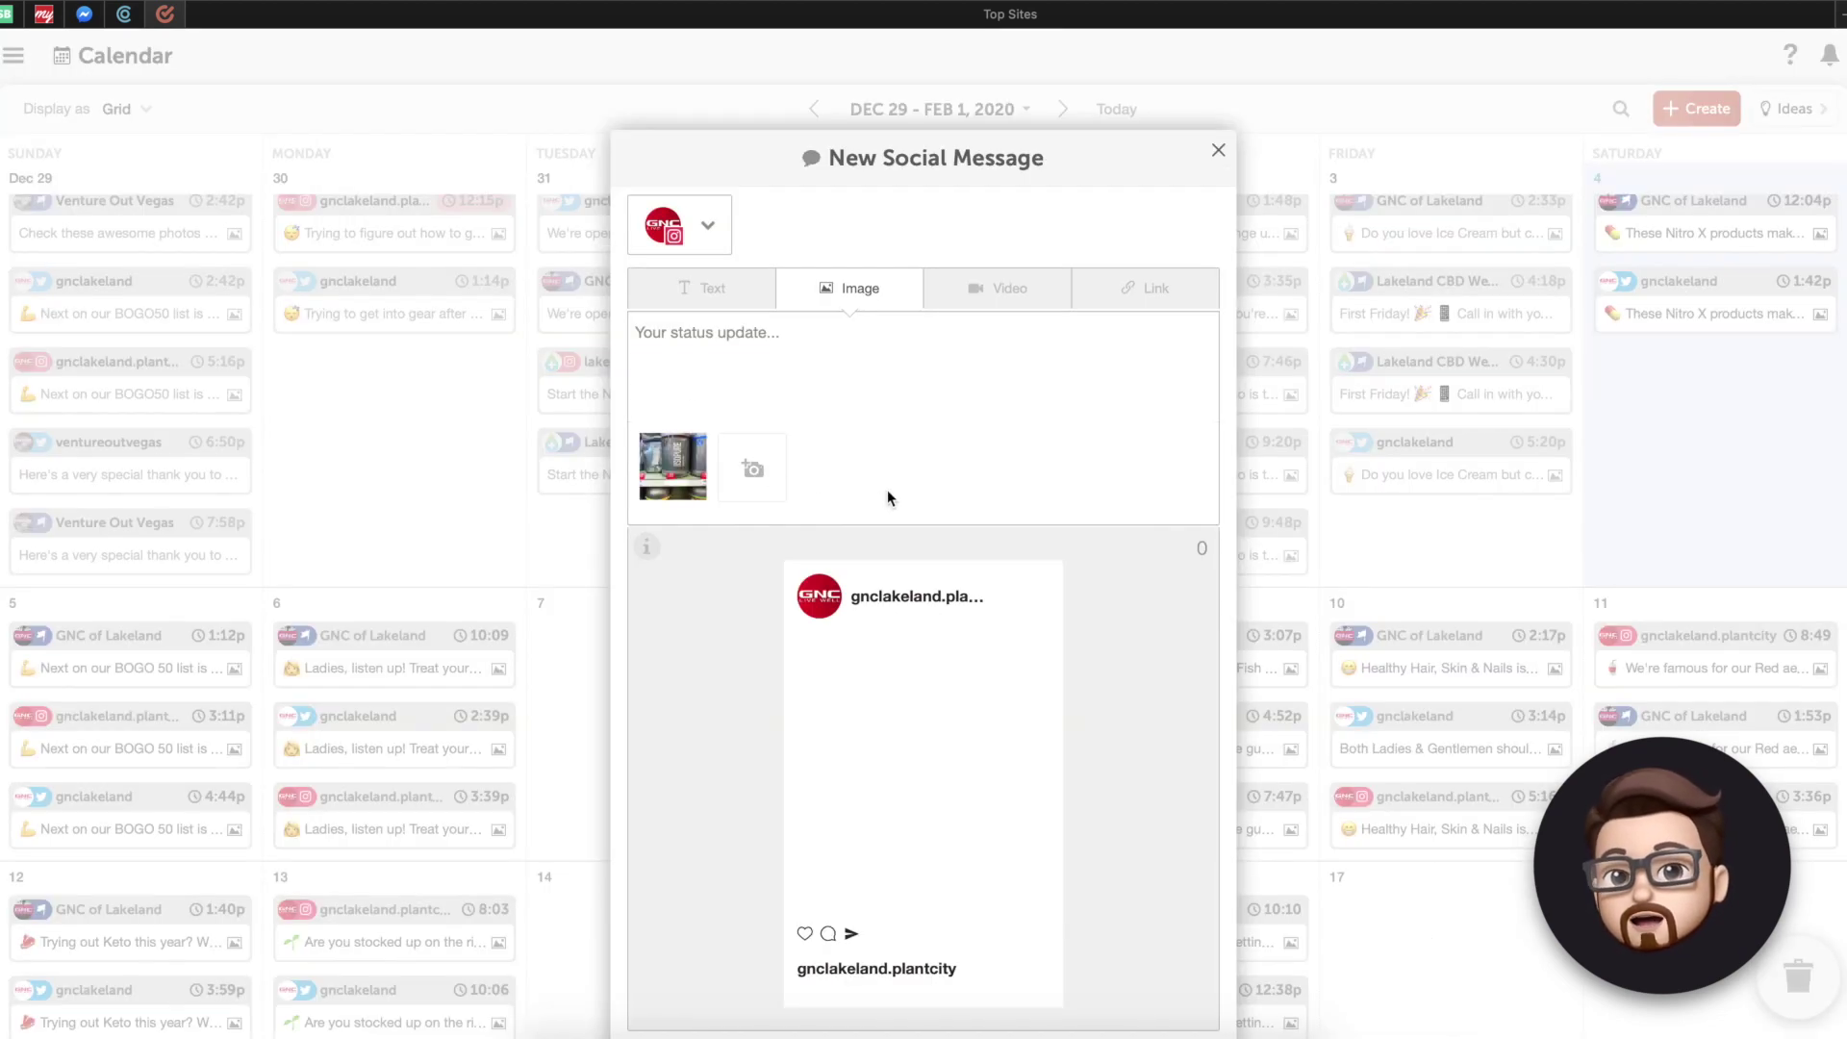
Step: Examine the Google Drive and new-upload image sources, and return to the message keeping the selected photo
click(753, 468)
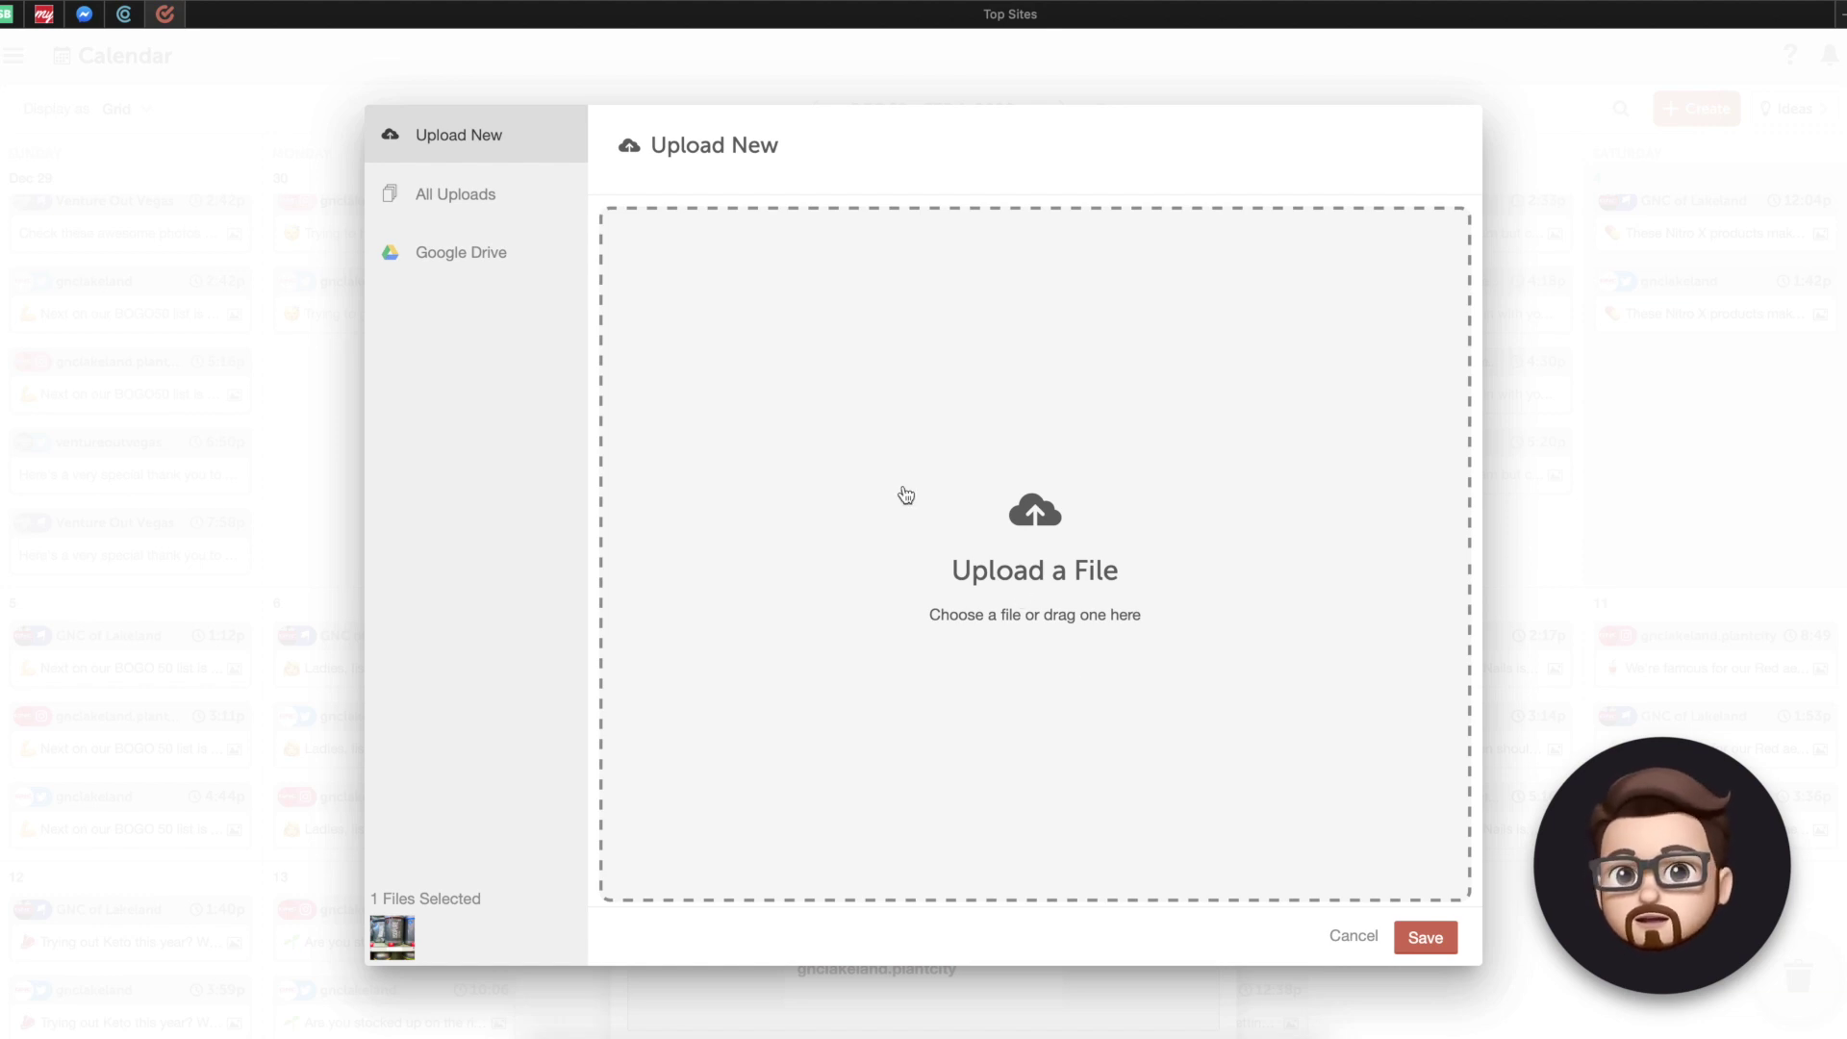
click(432, 256)
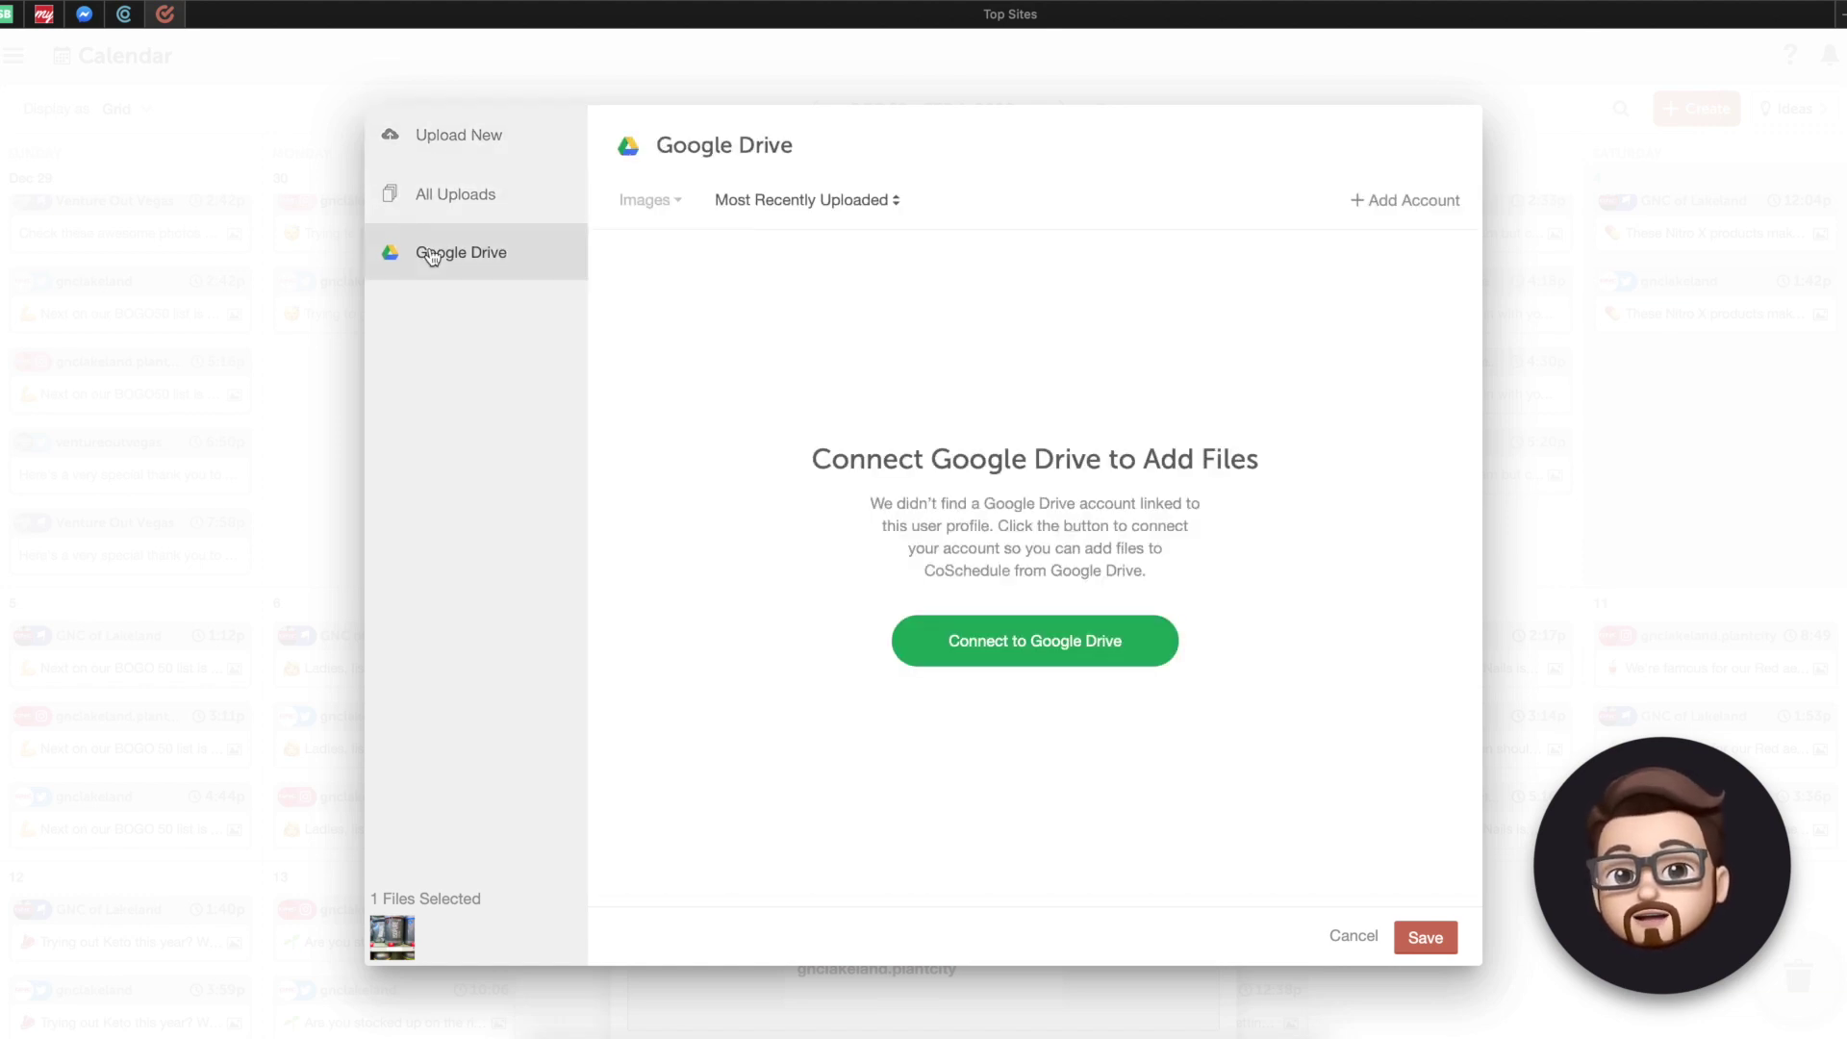
click(506, 136)
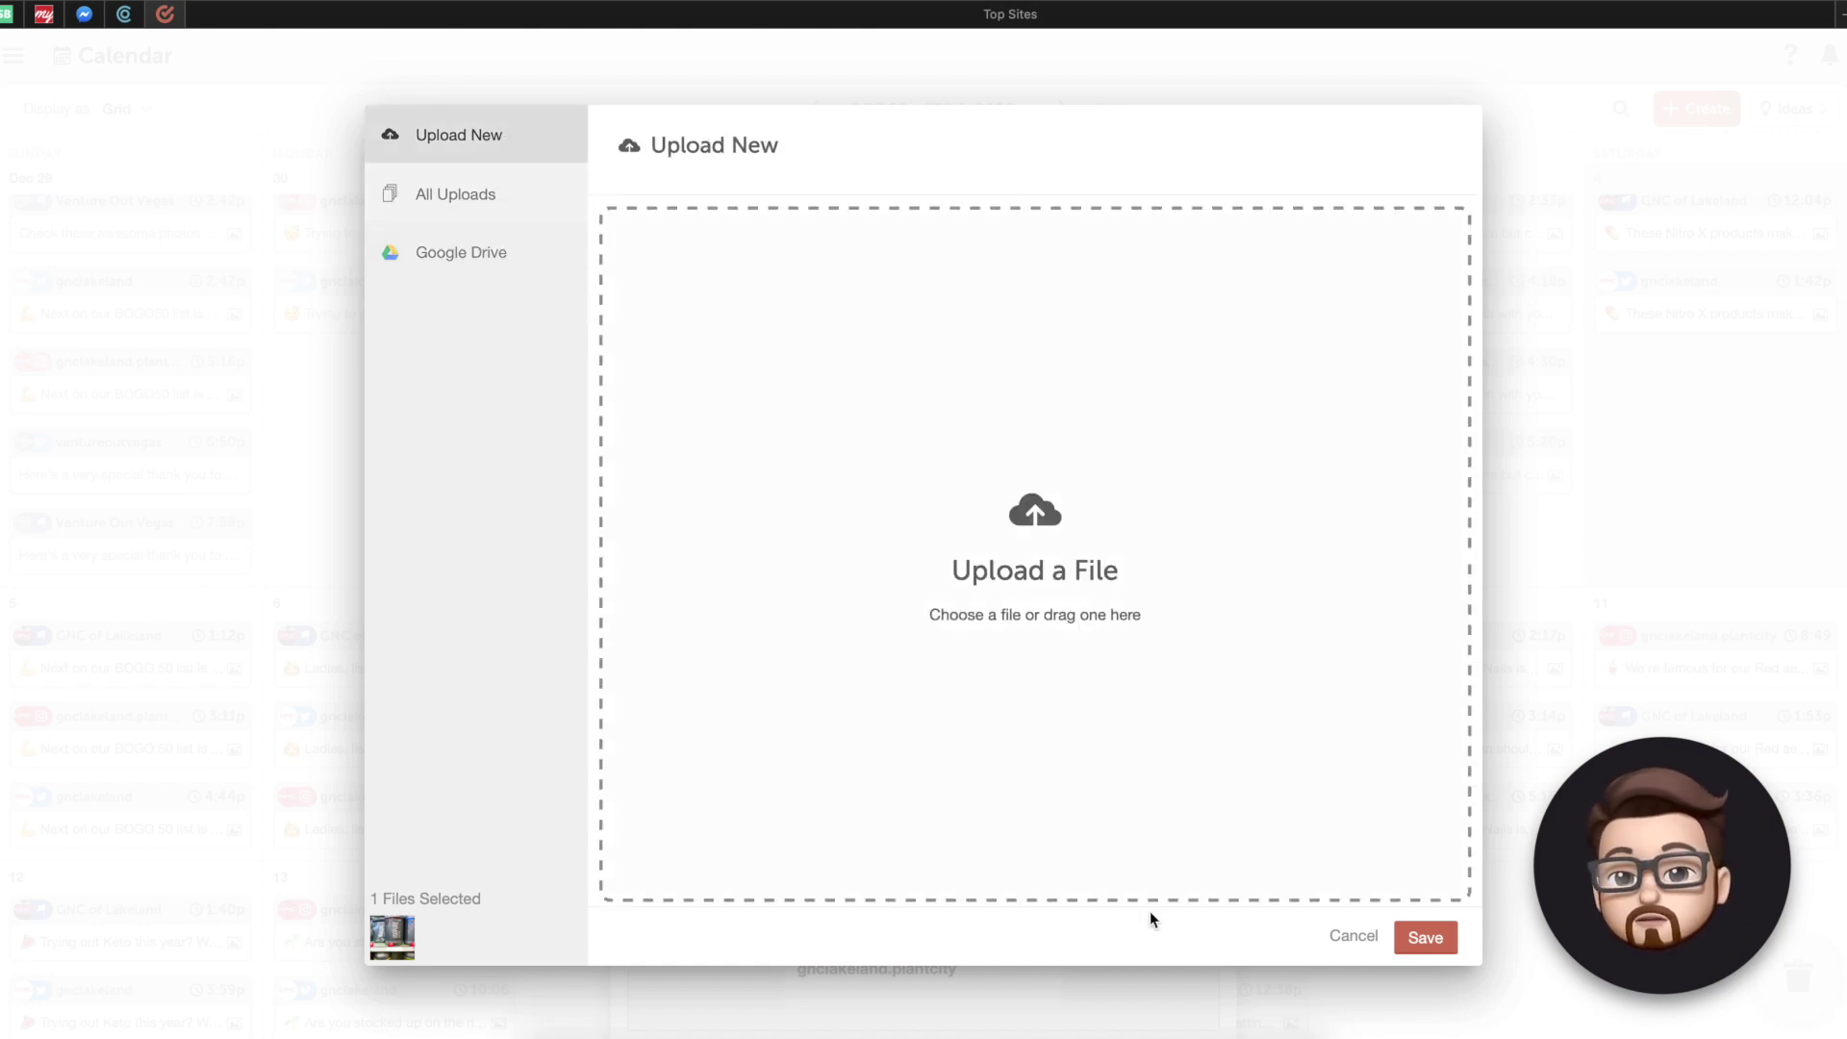
click(1424, 937)
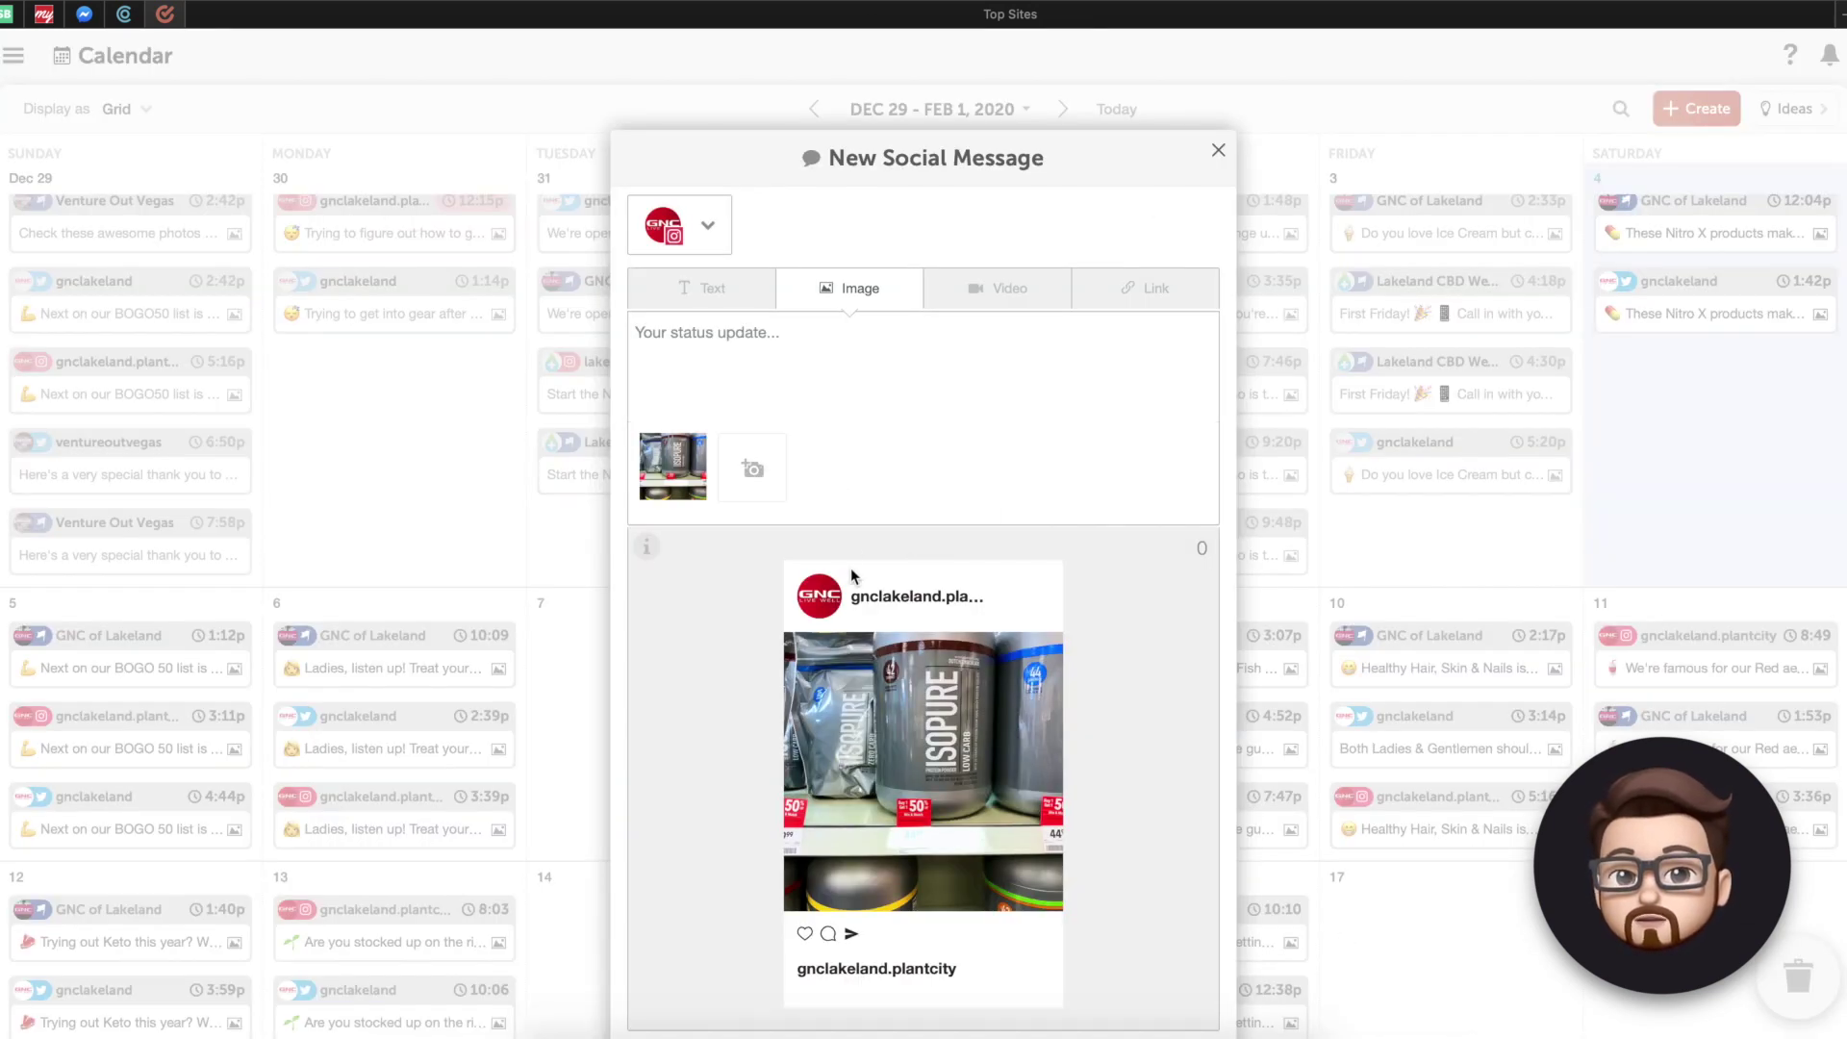
Step: Write the status update "Be sure to take advantage of this BOGO 80% OFF while the offer is good!" and start a new paragraph
scroll(851, 576, down, 2)
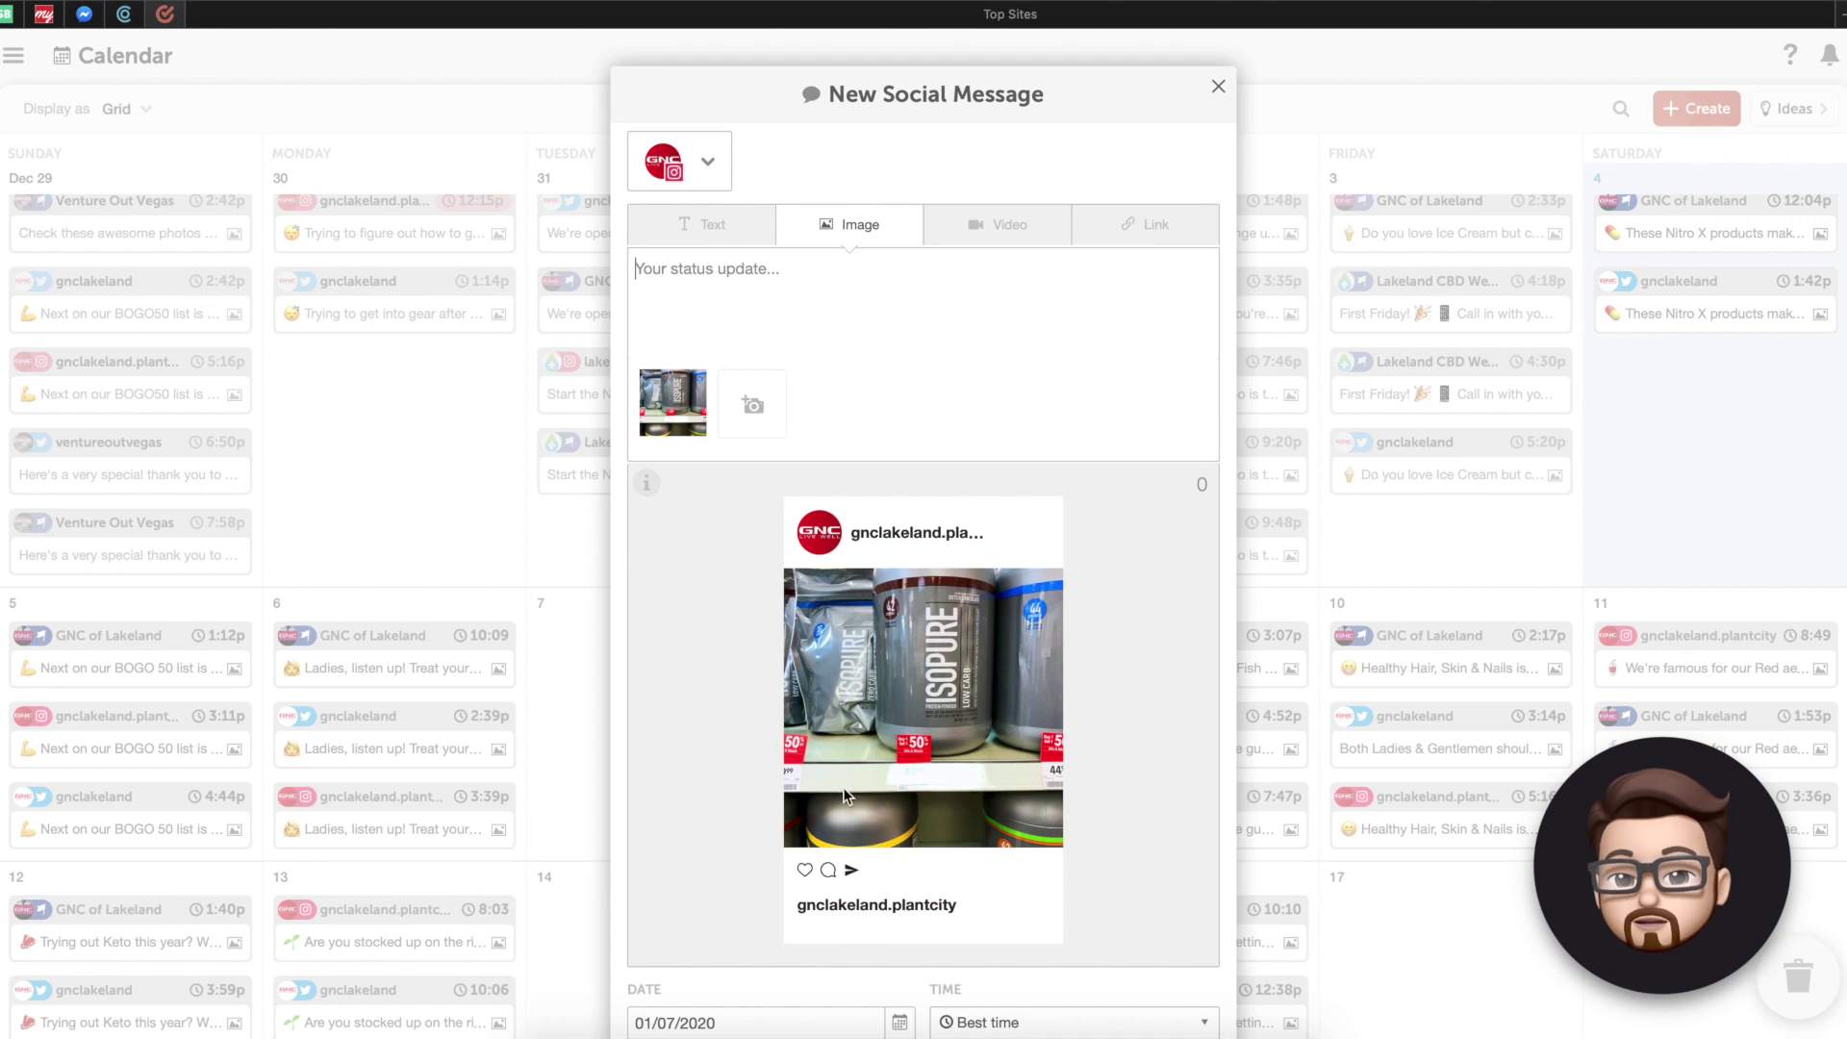
text(B)
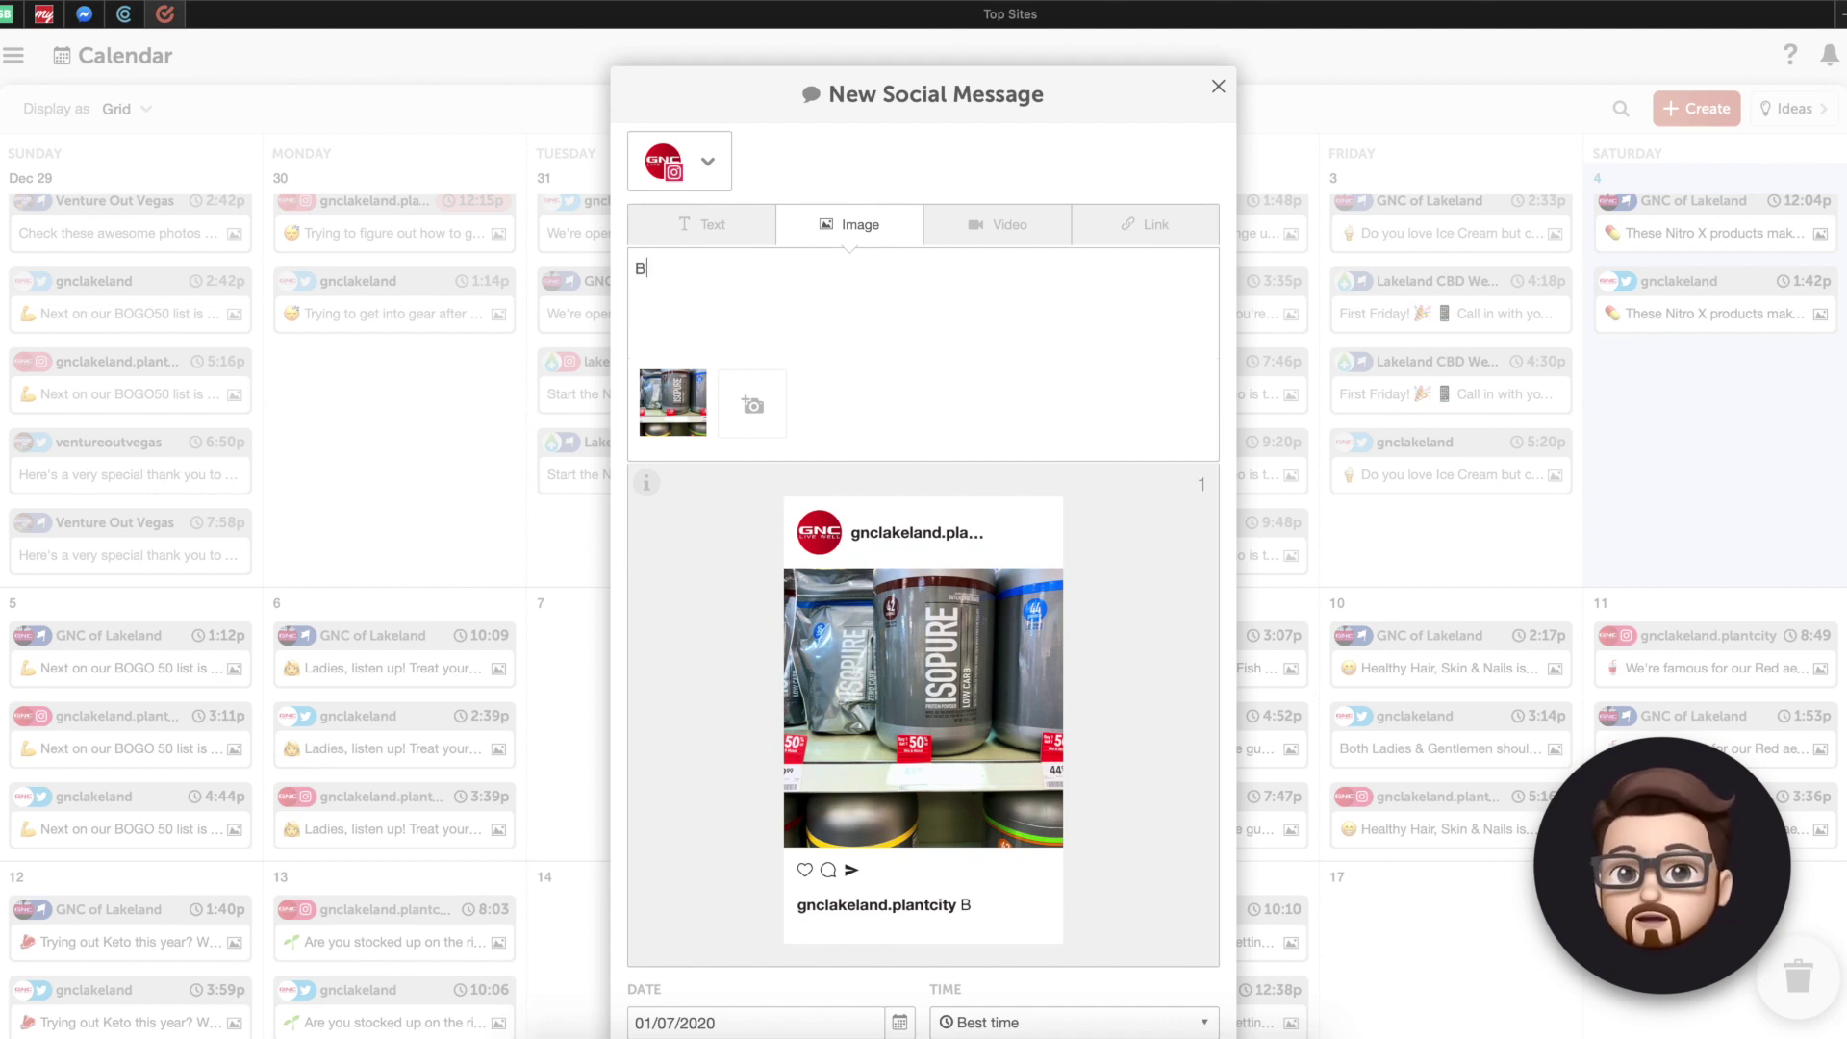
text(e sure to take adv)
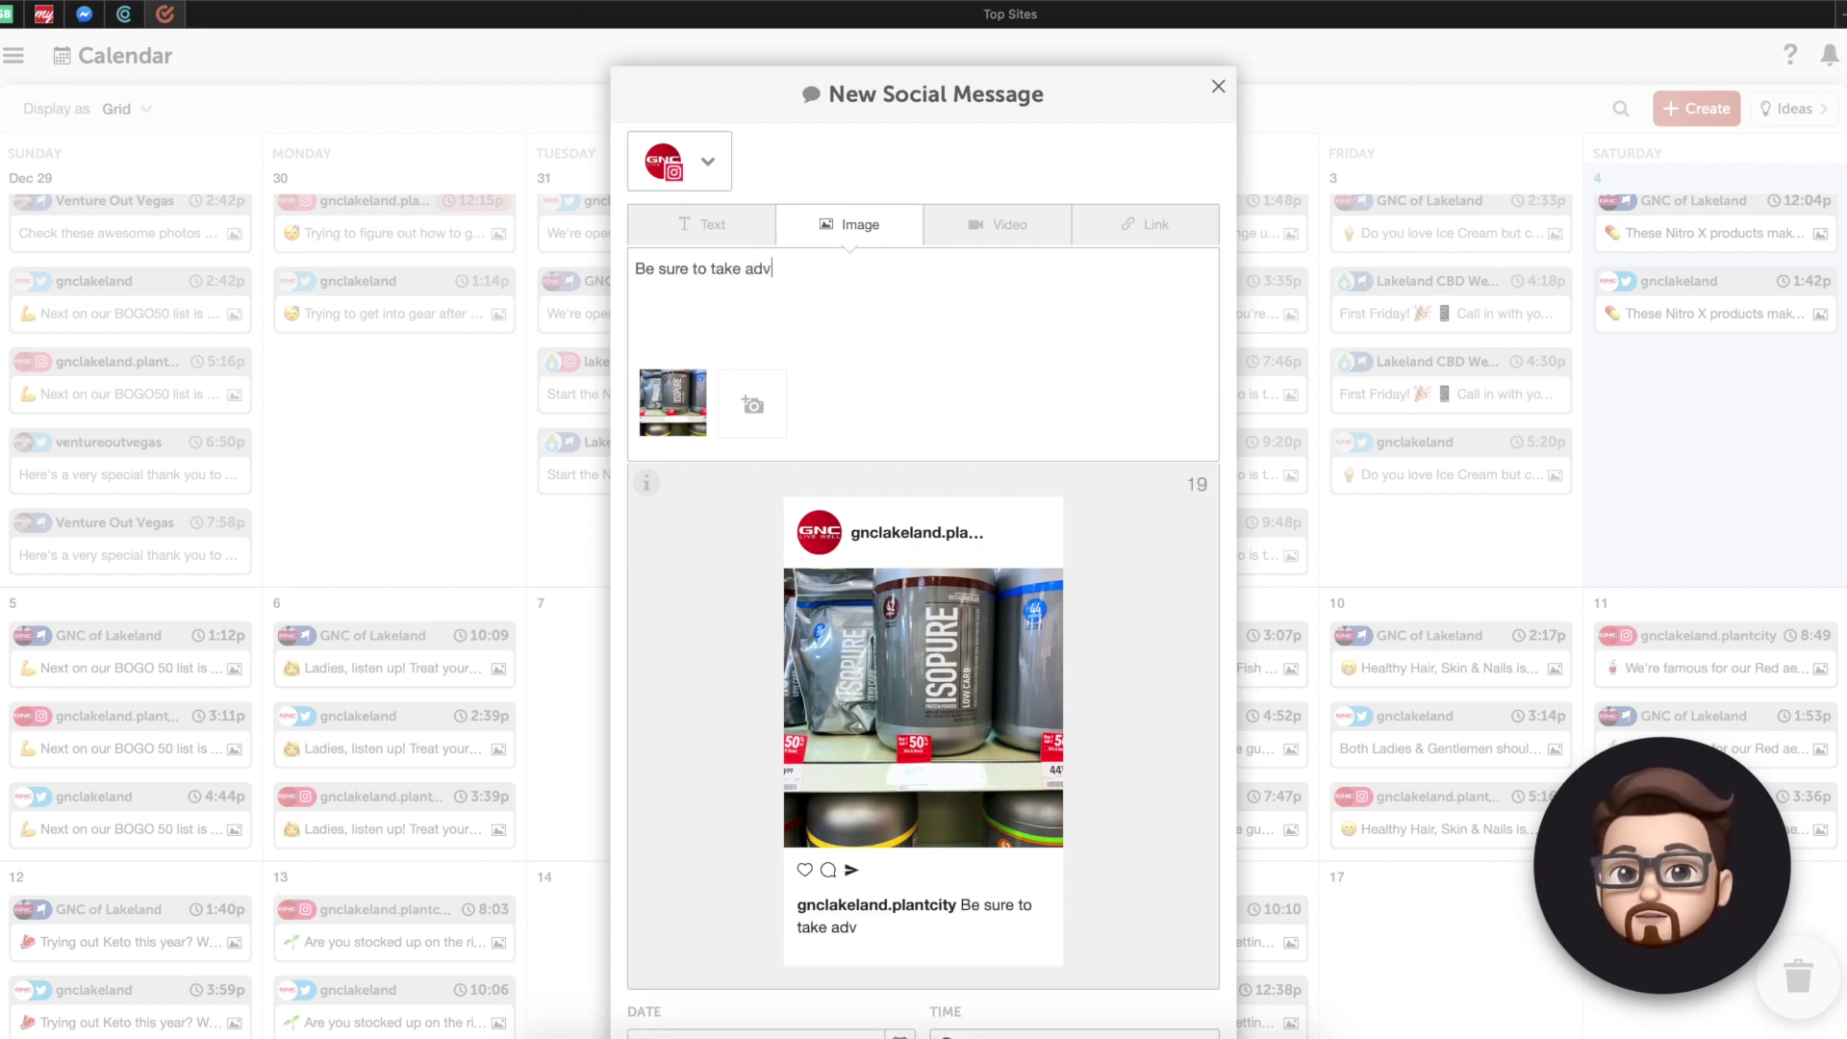
text(antage of this )
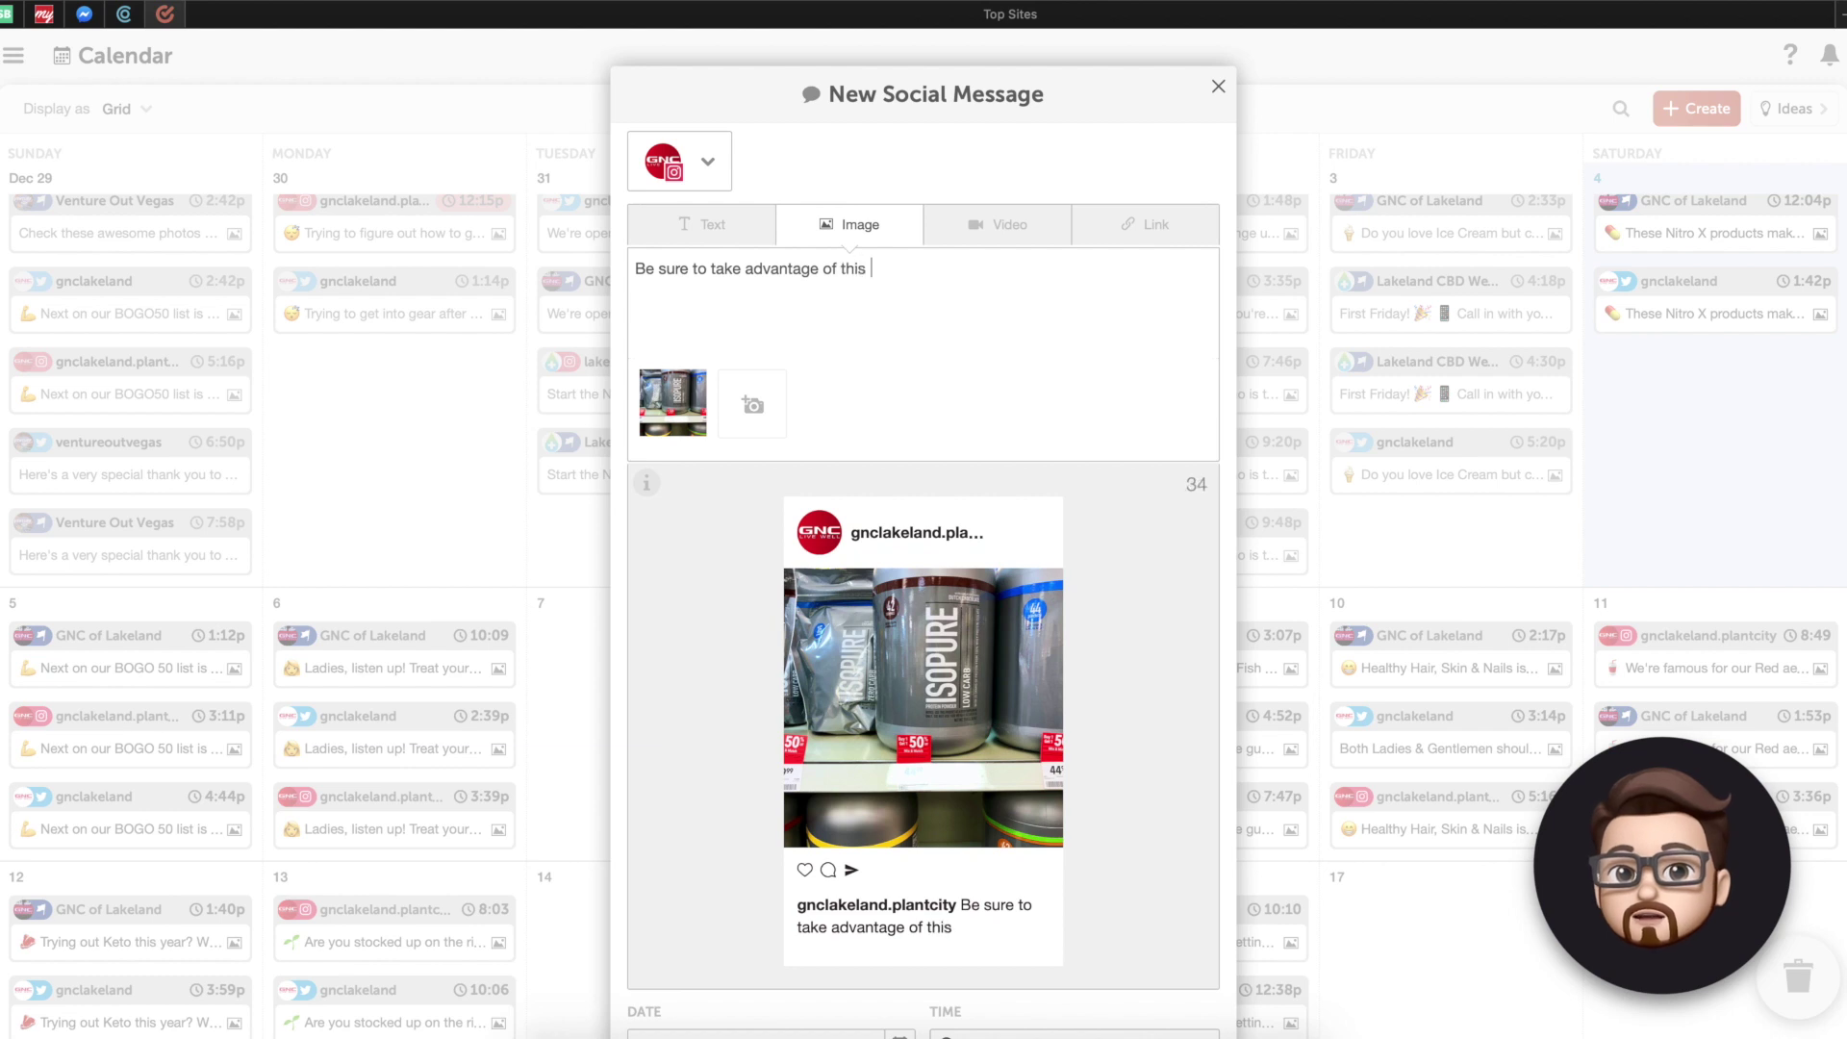
text(BOGO 80)
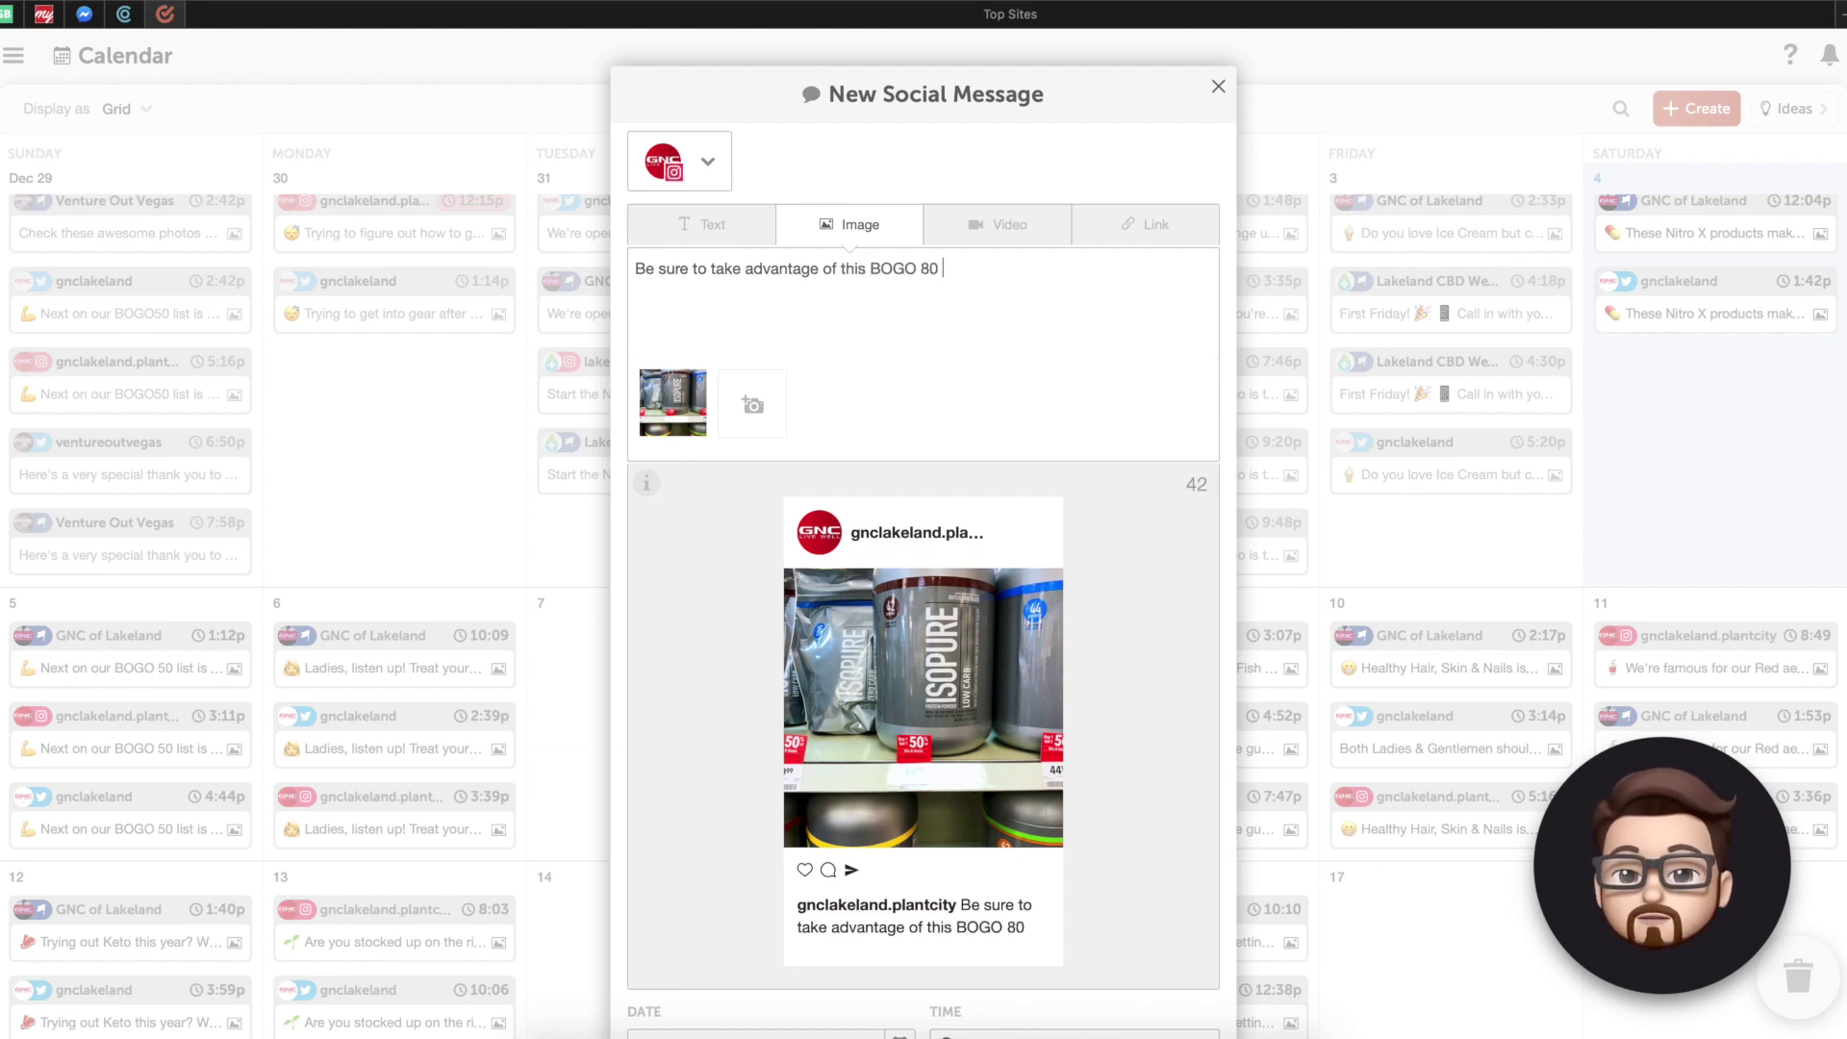
text(% OFF )
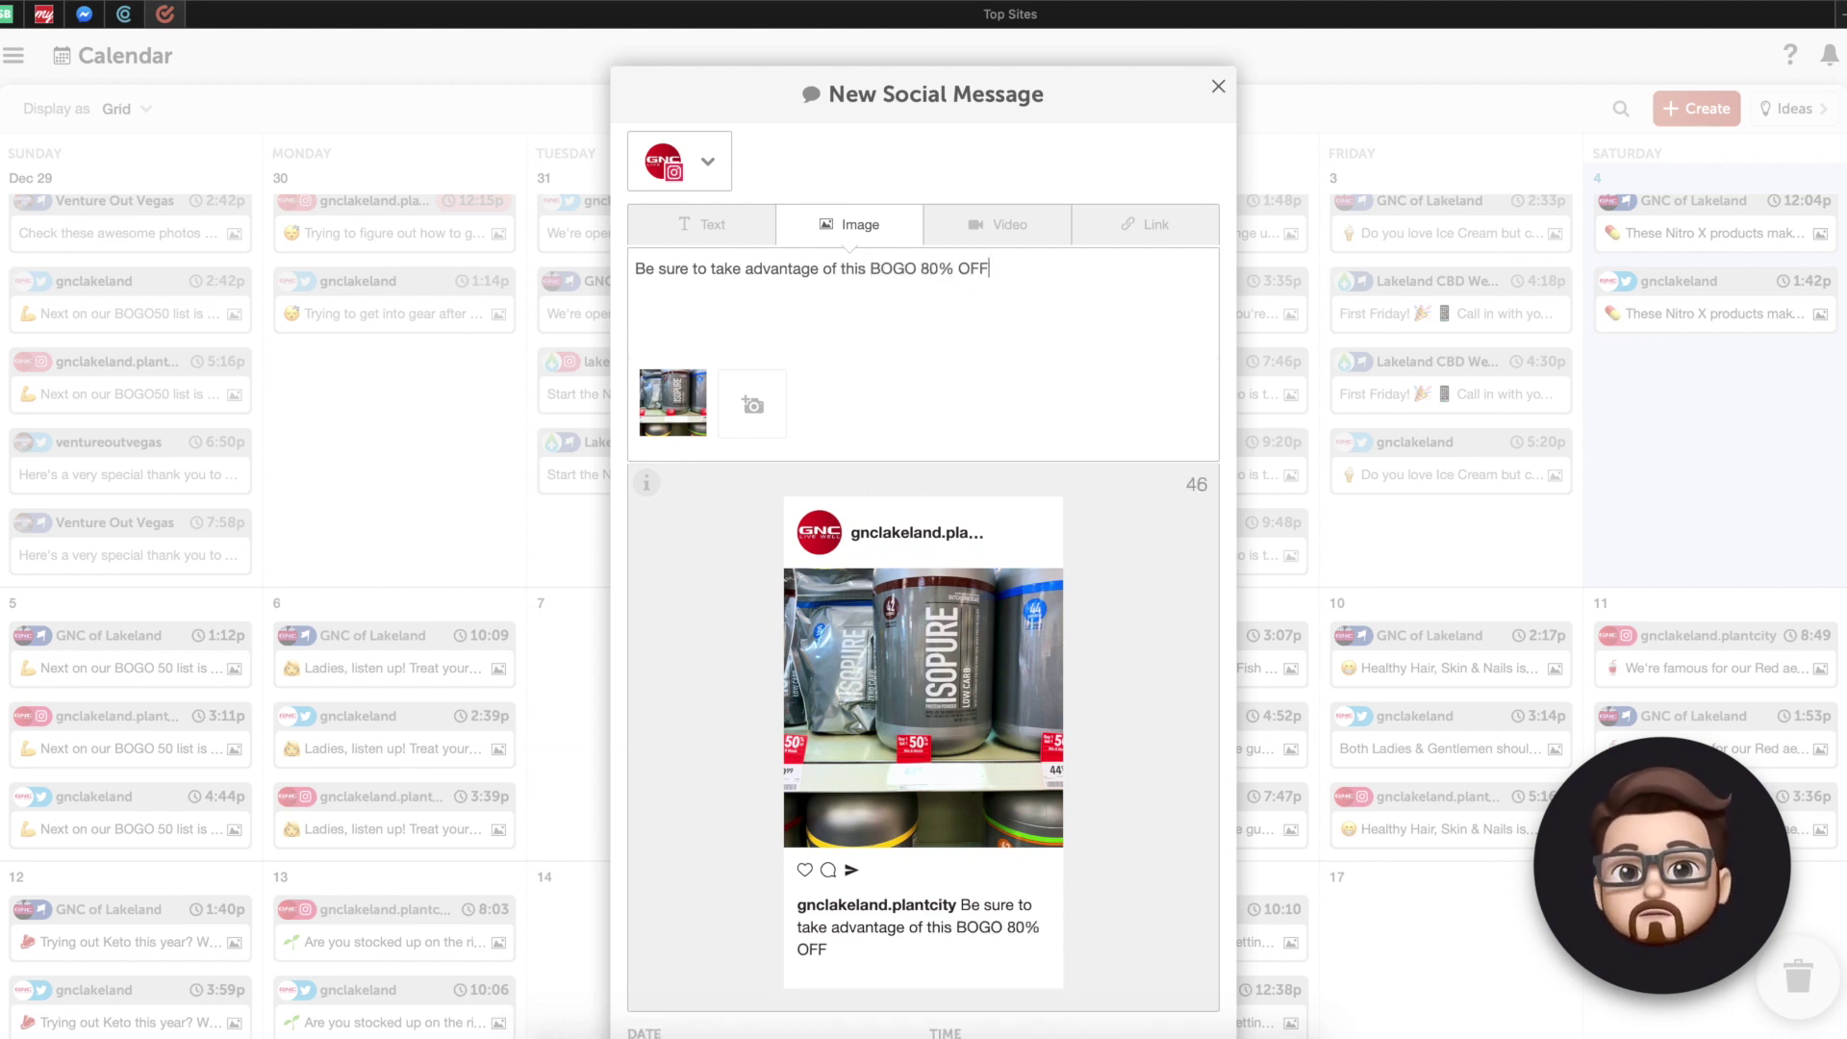
text(while the)
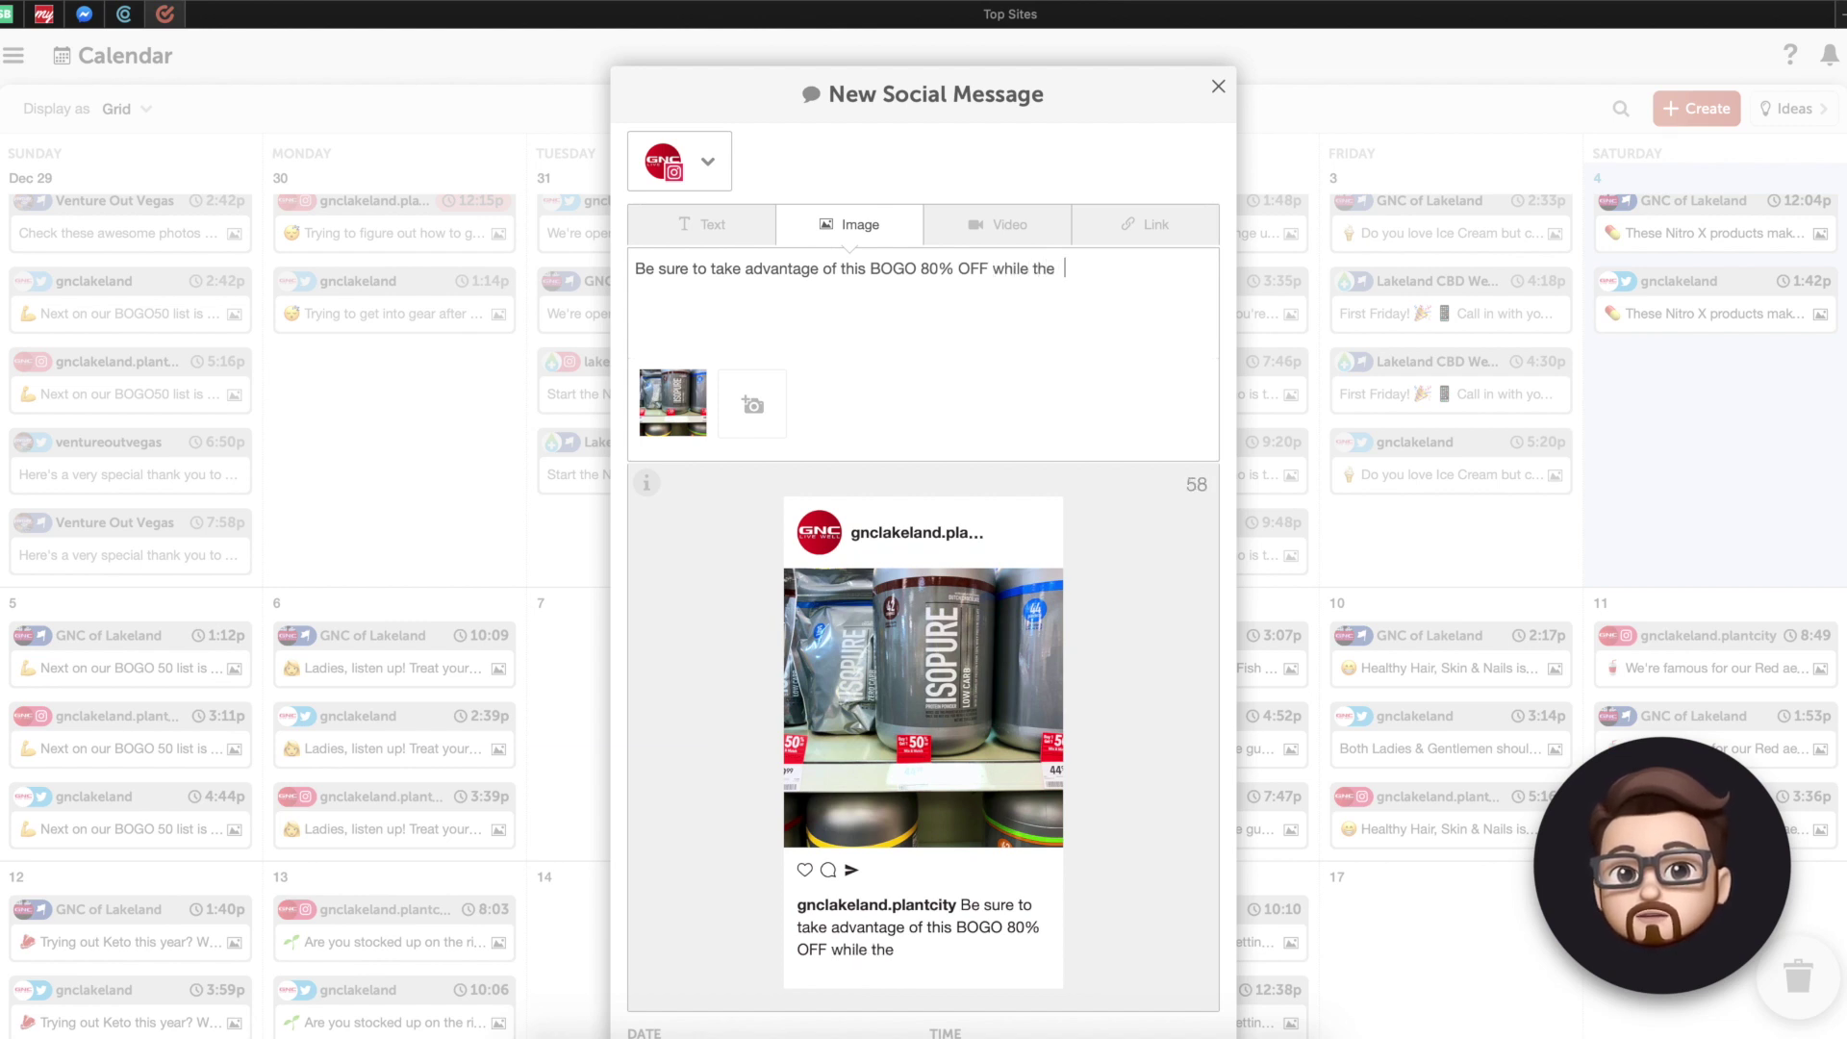
key(BackSpace)
text(offer is good)
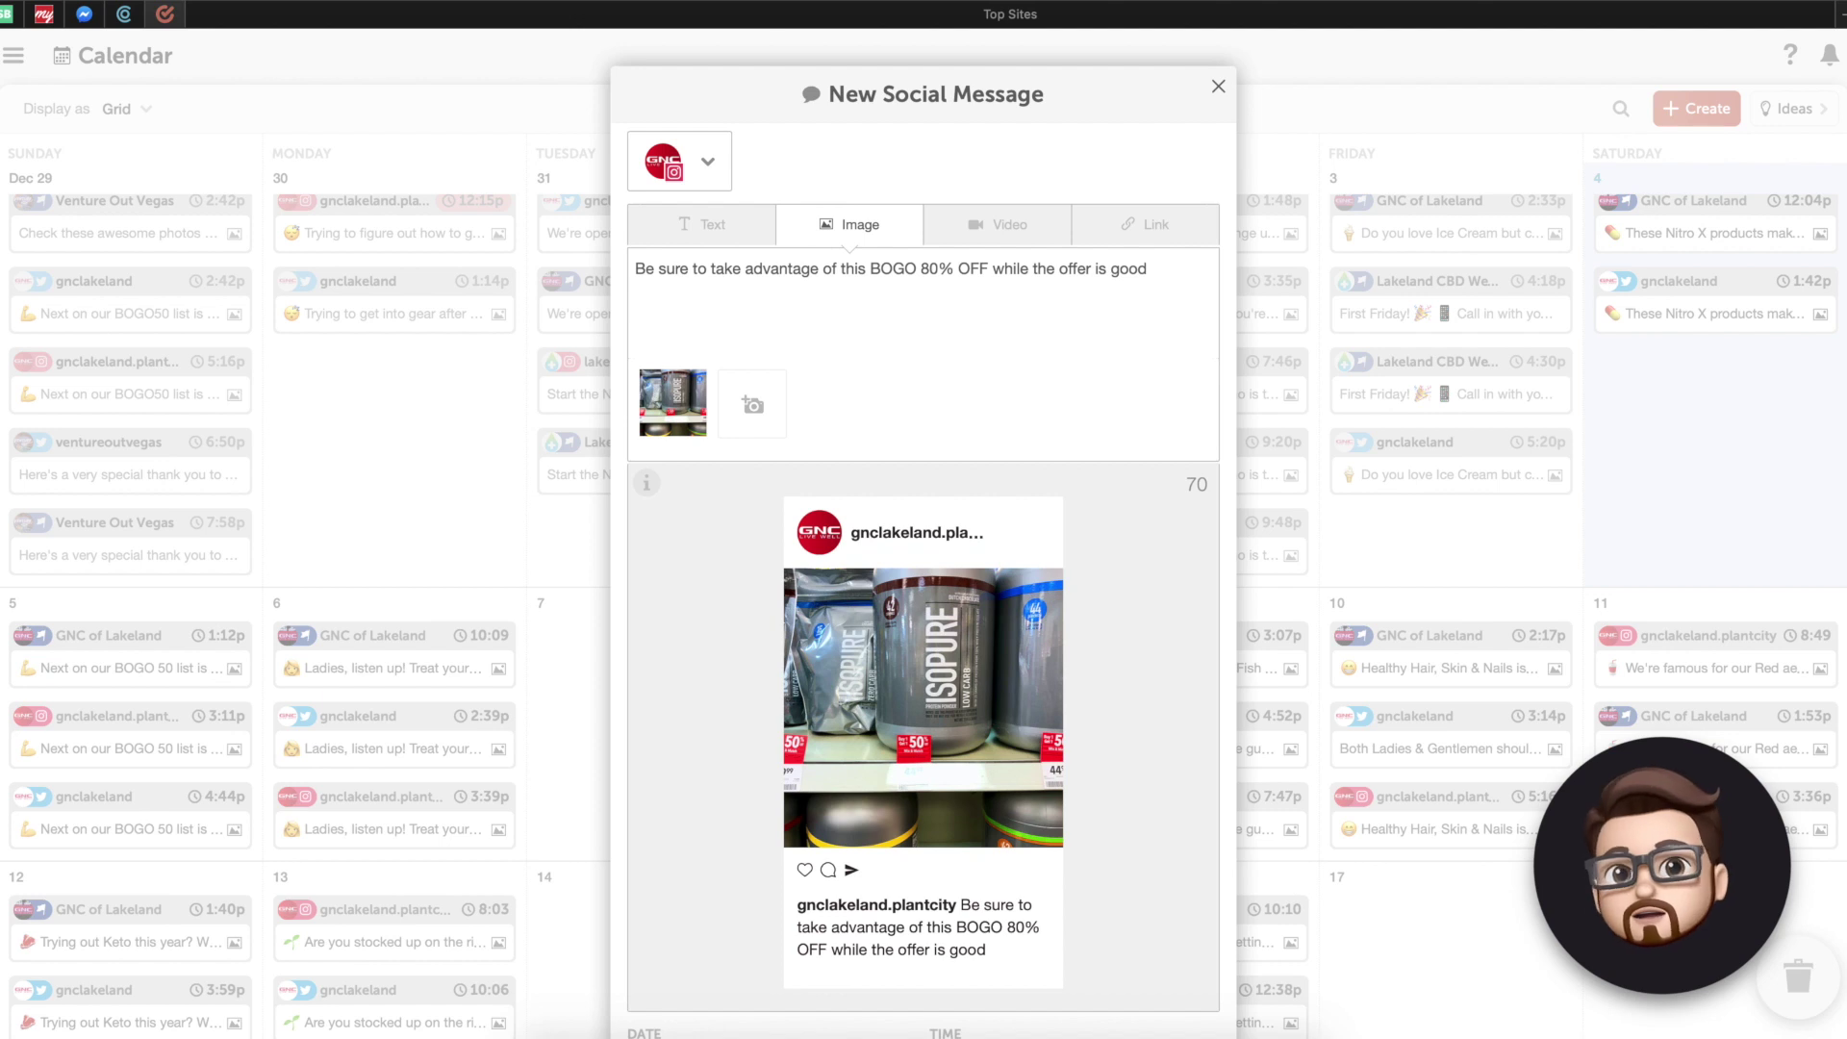
text(!)
key(Return)
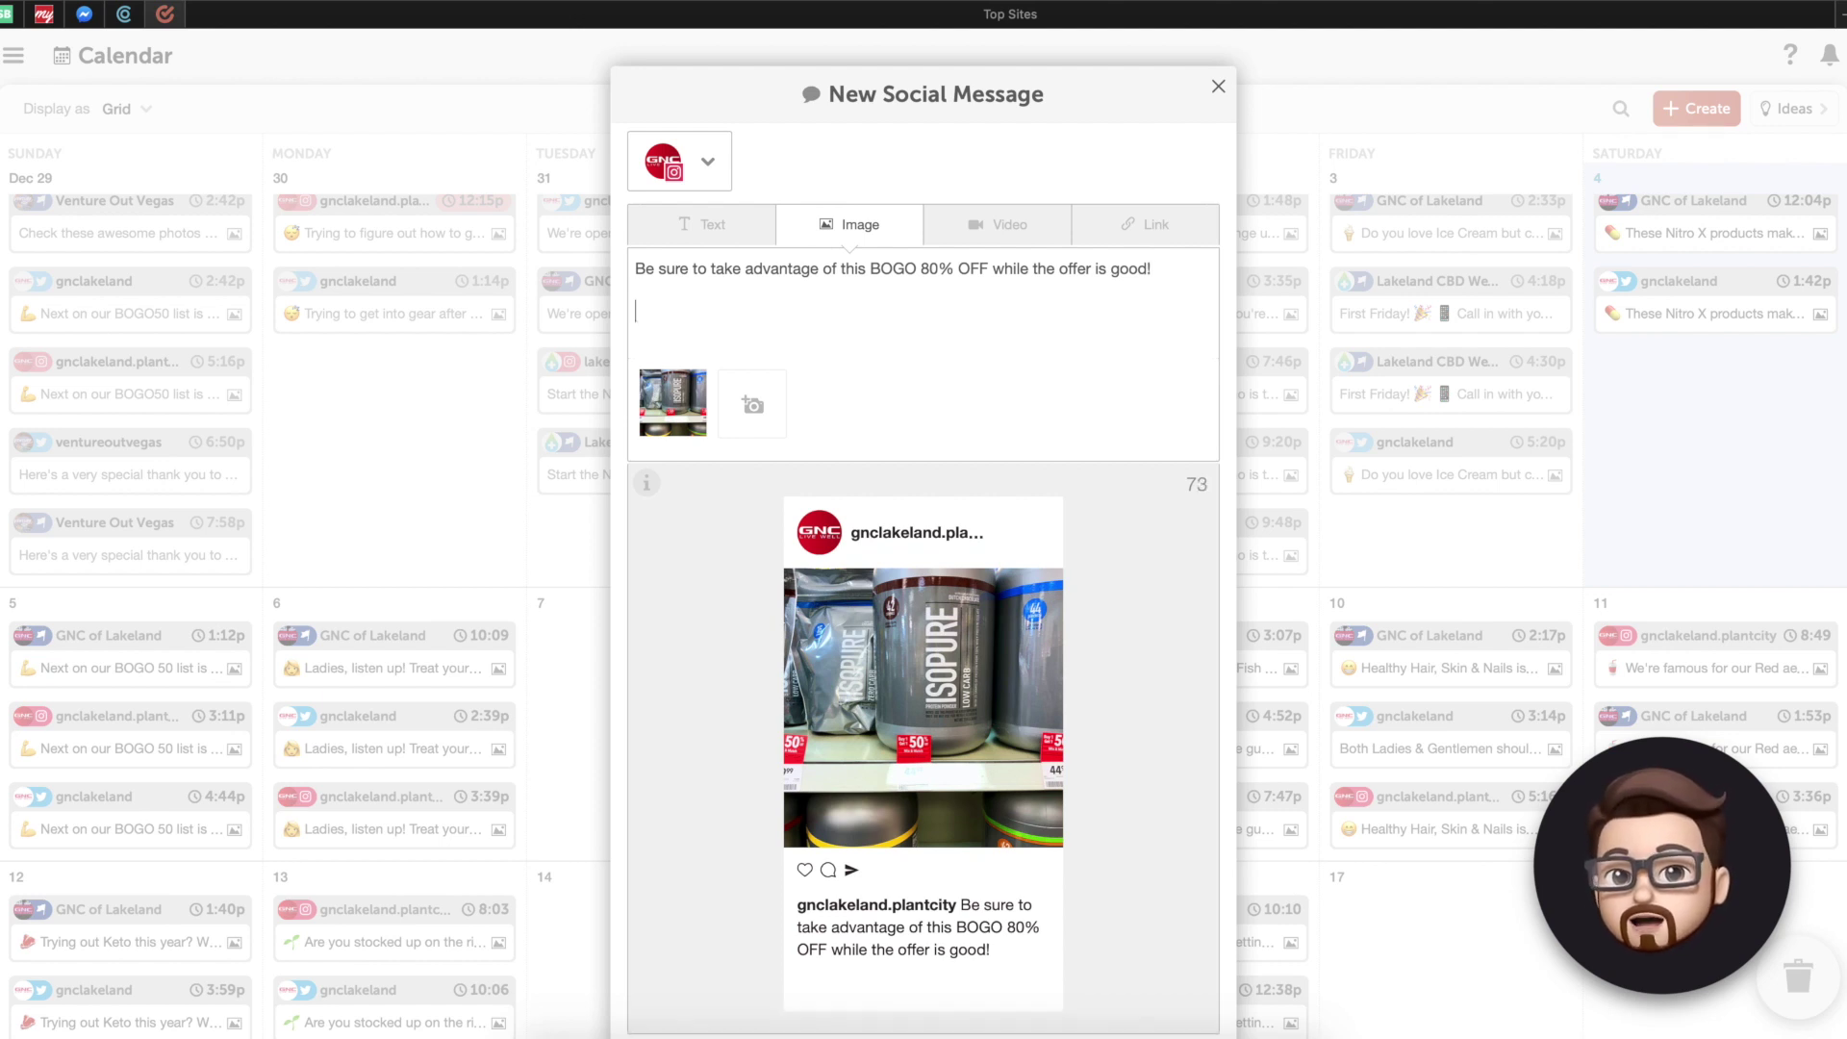
Step: Add the hashtags #whey #protein #lakeland below the status update text
text(#)
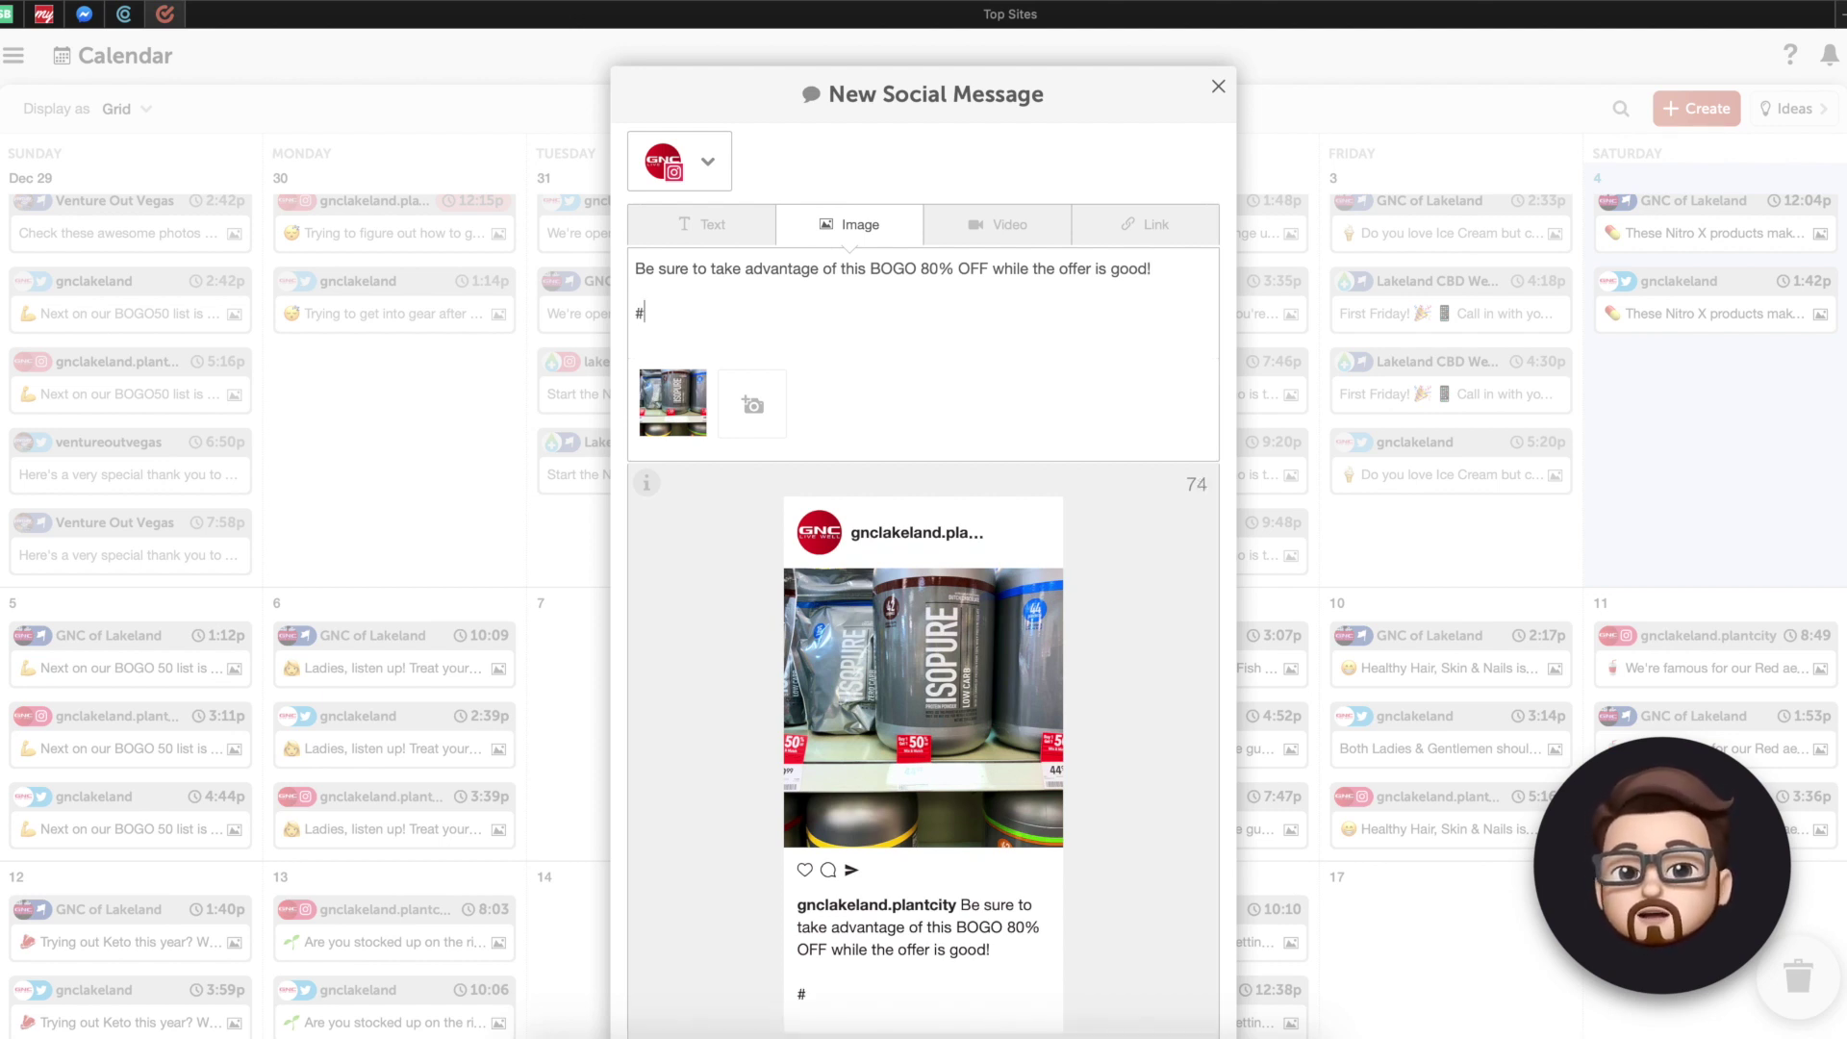
text(whey 3)
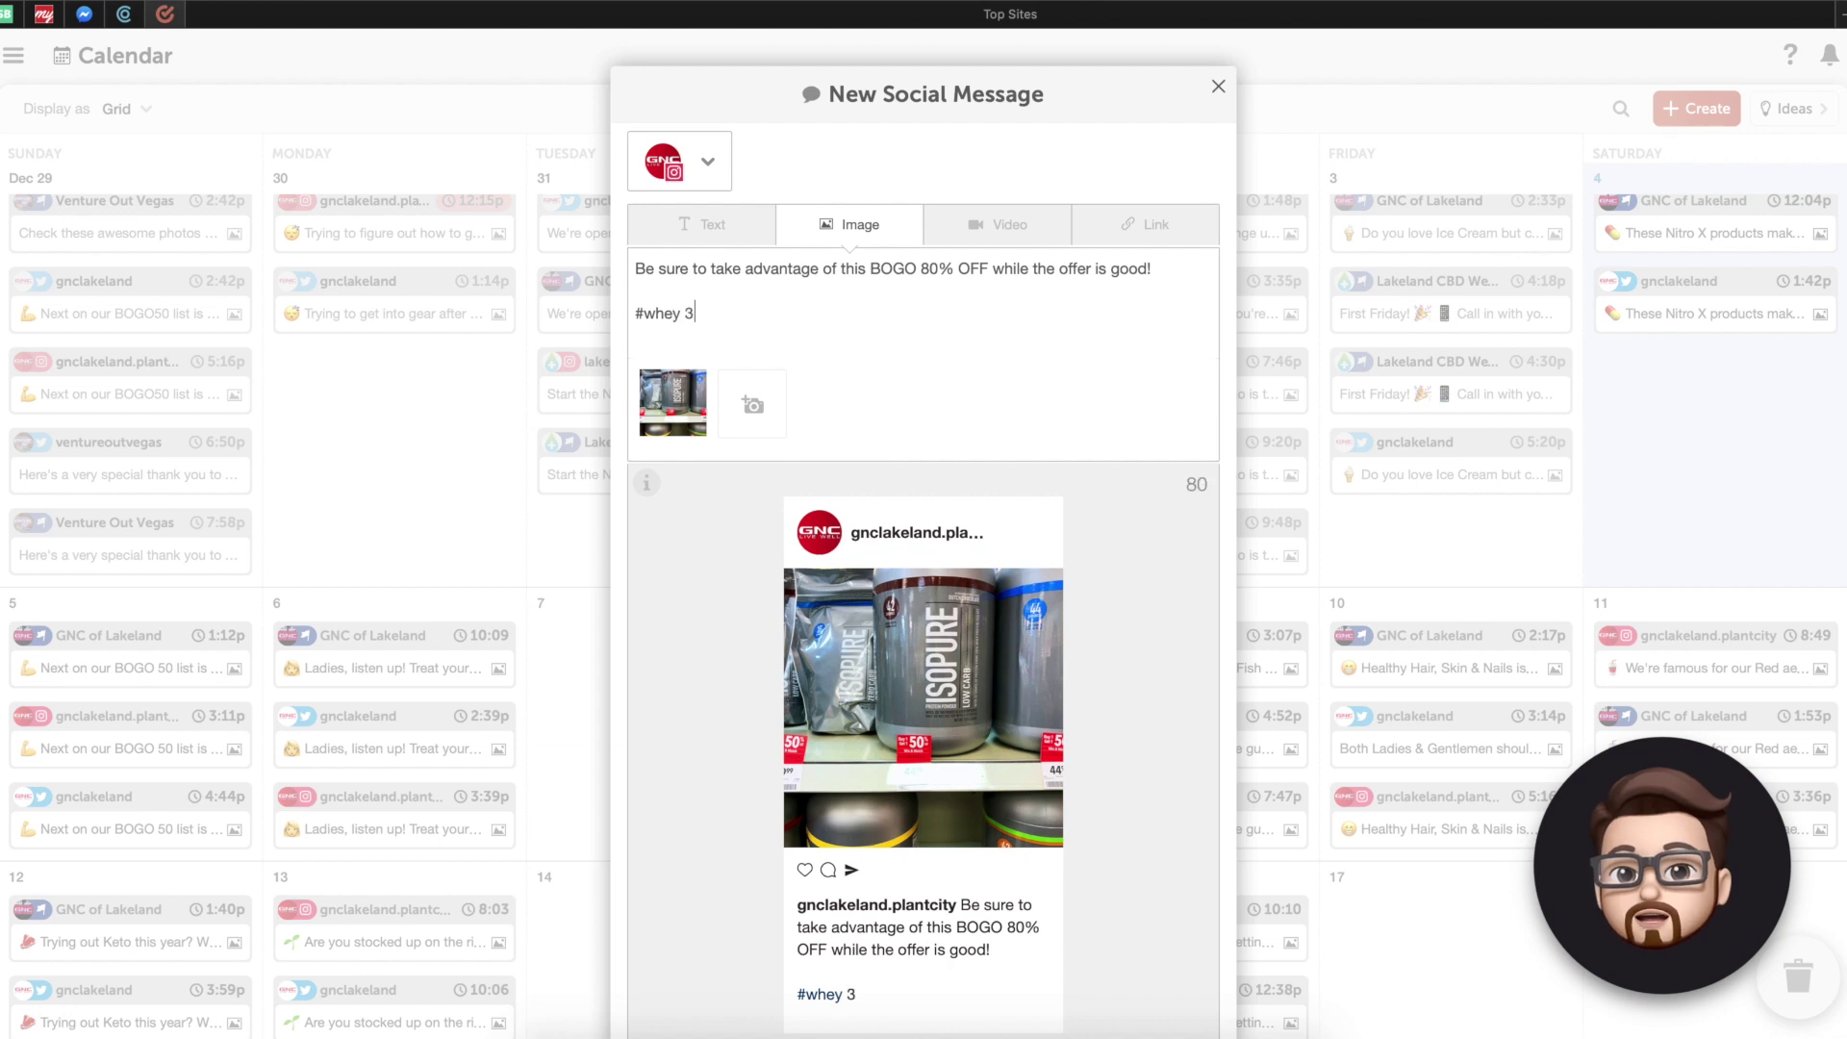
key(BackSpace)
text(#)
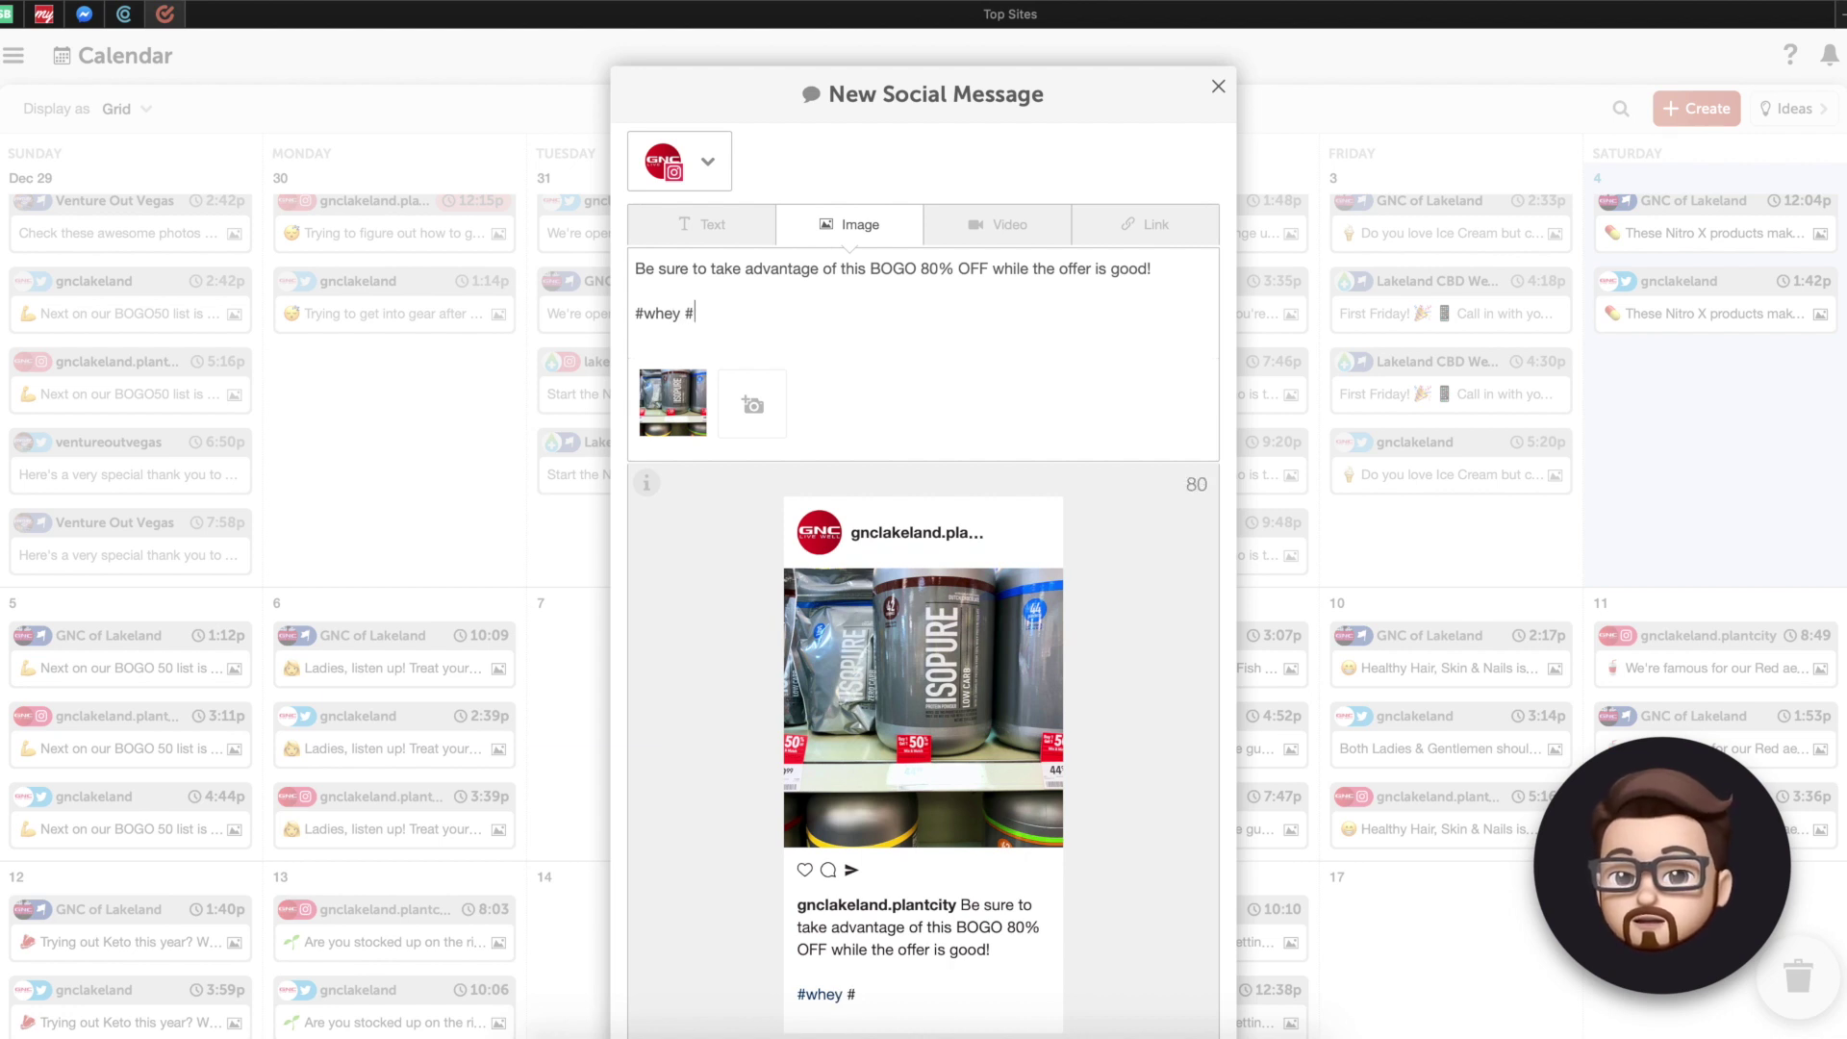
text(protein )
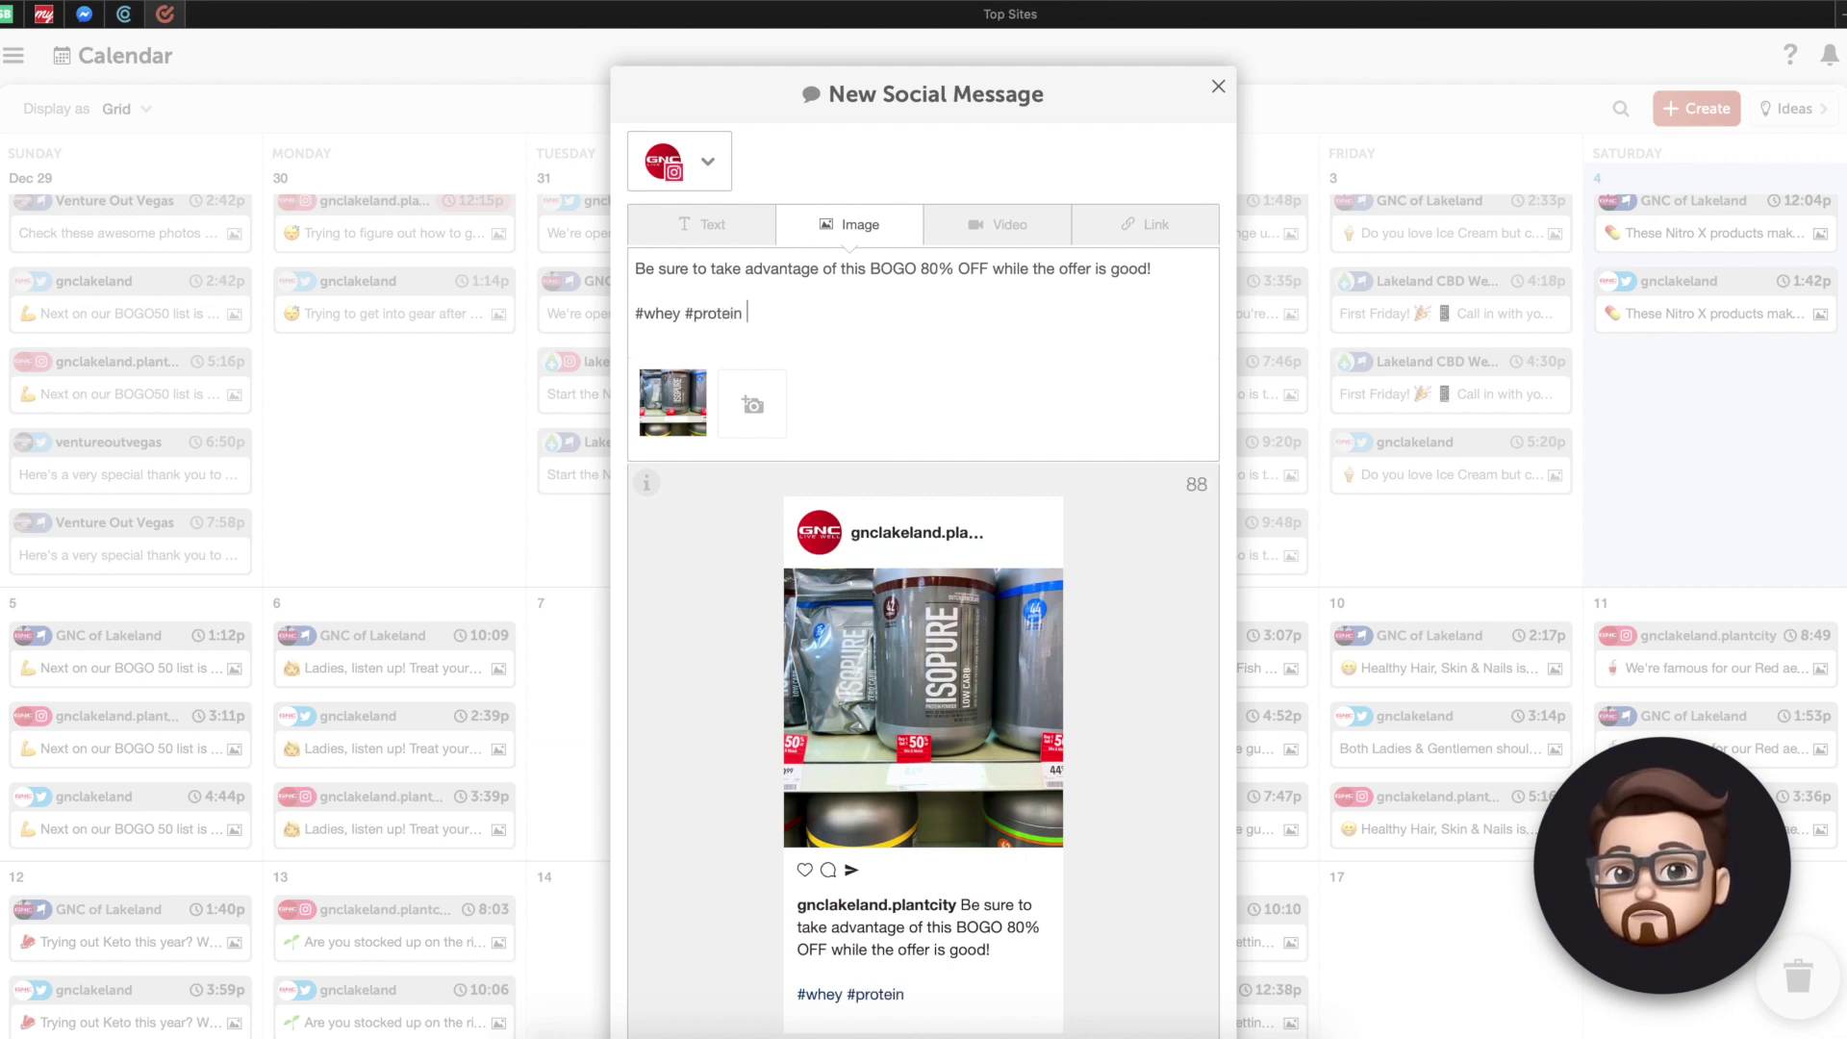
text(#lakeland)
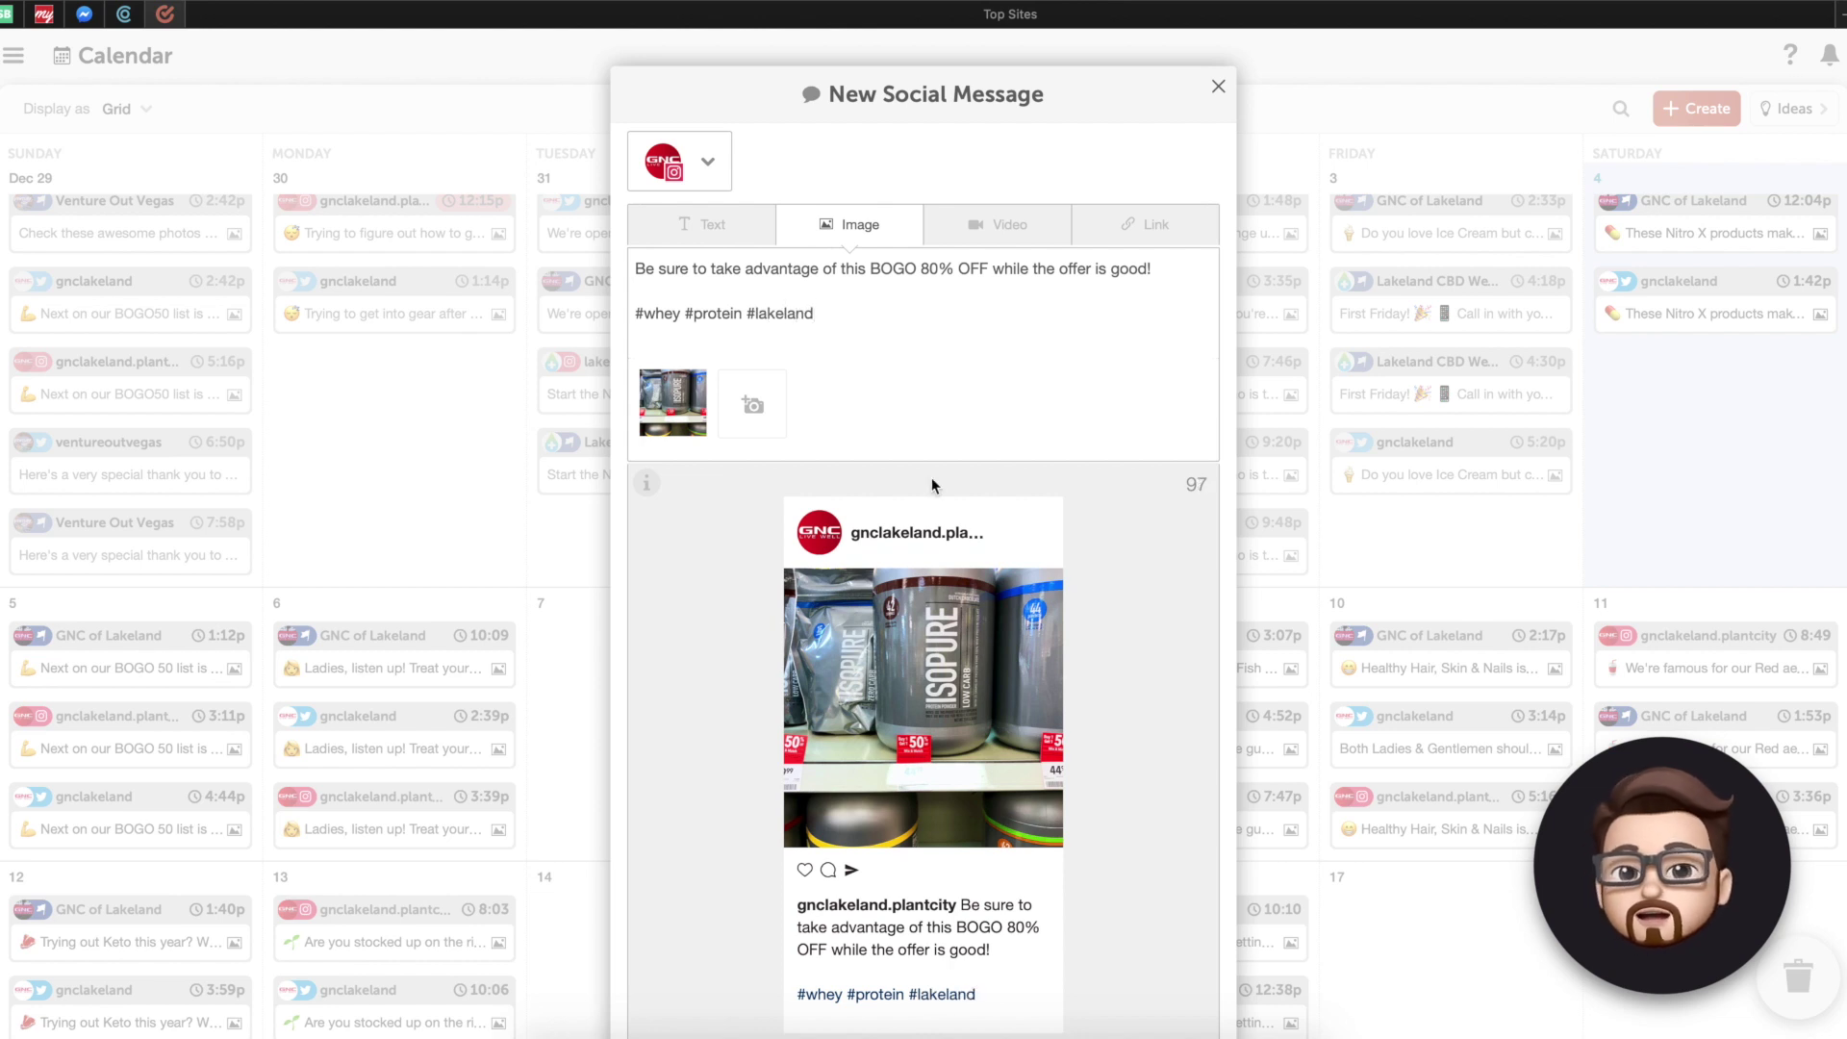
Step: Try a custom posting time for the January 7 message, and revert to the Best time options
scroll(927, 590, down, 5)
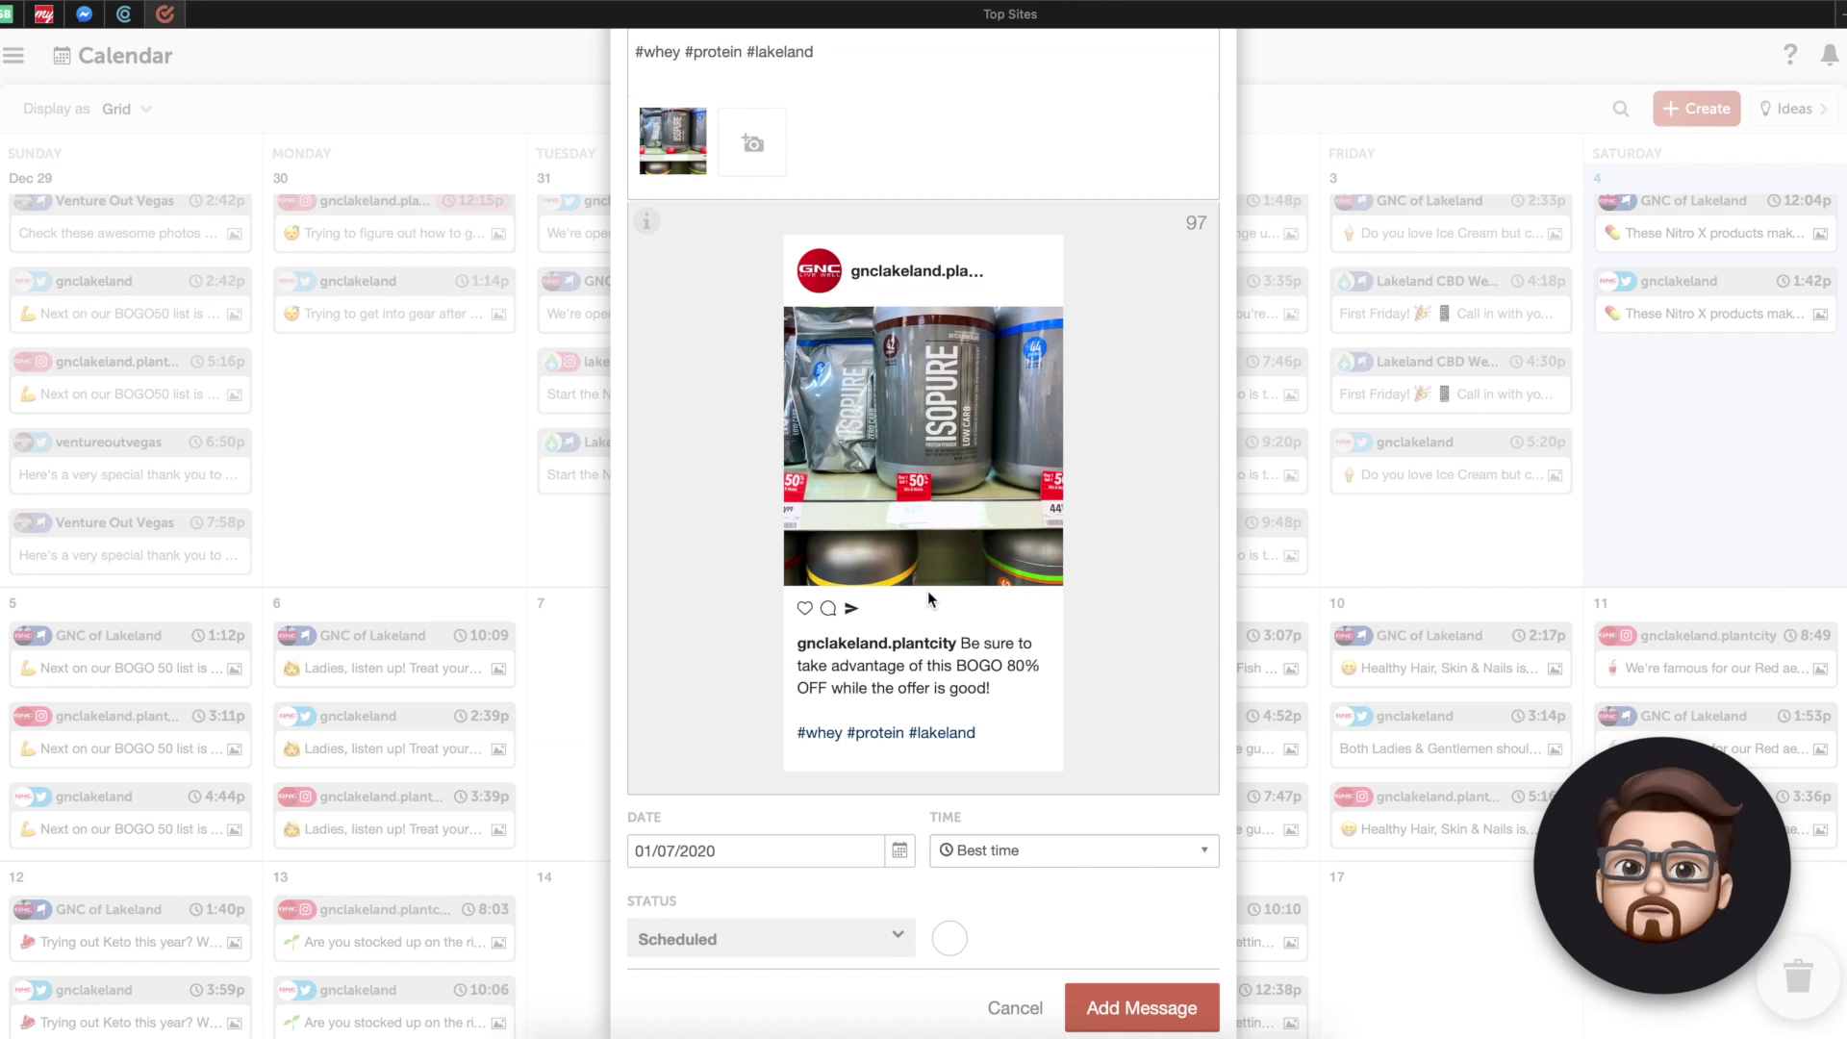
scroll(819, 616, down, 1)
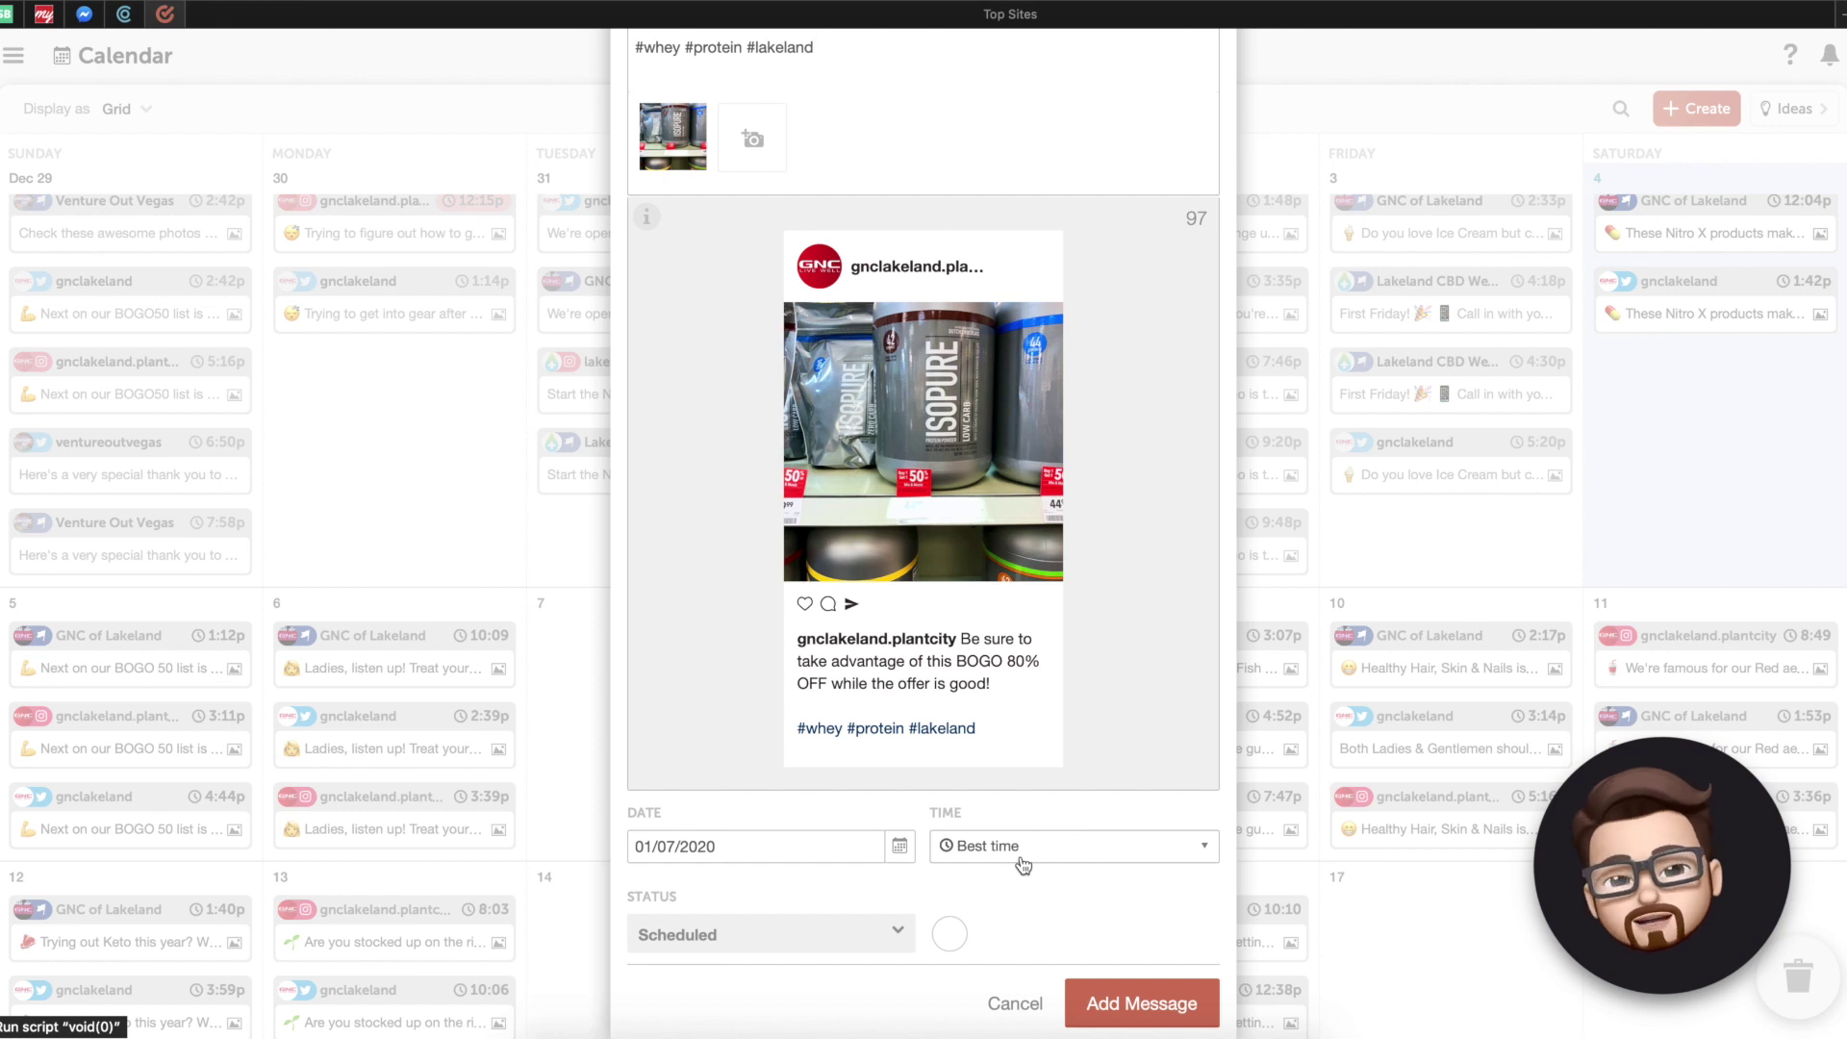
click(1022, 864)
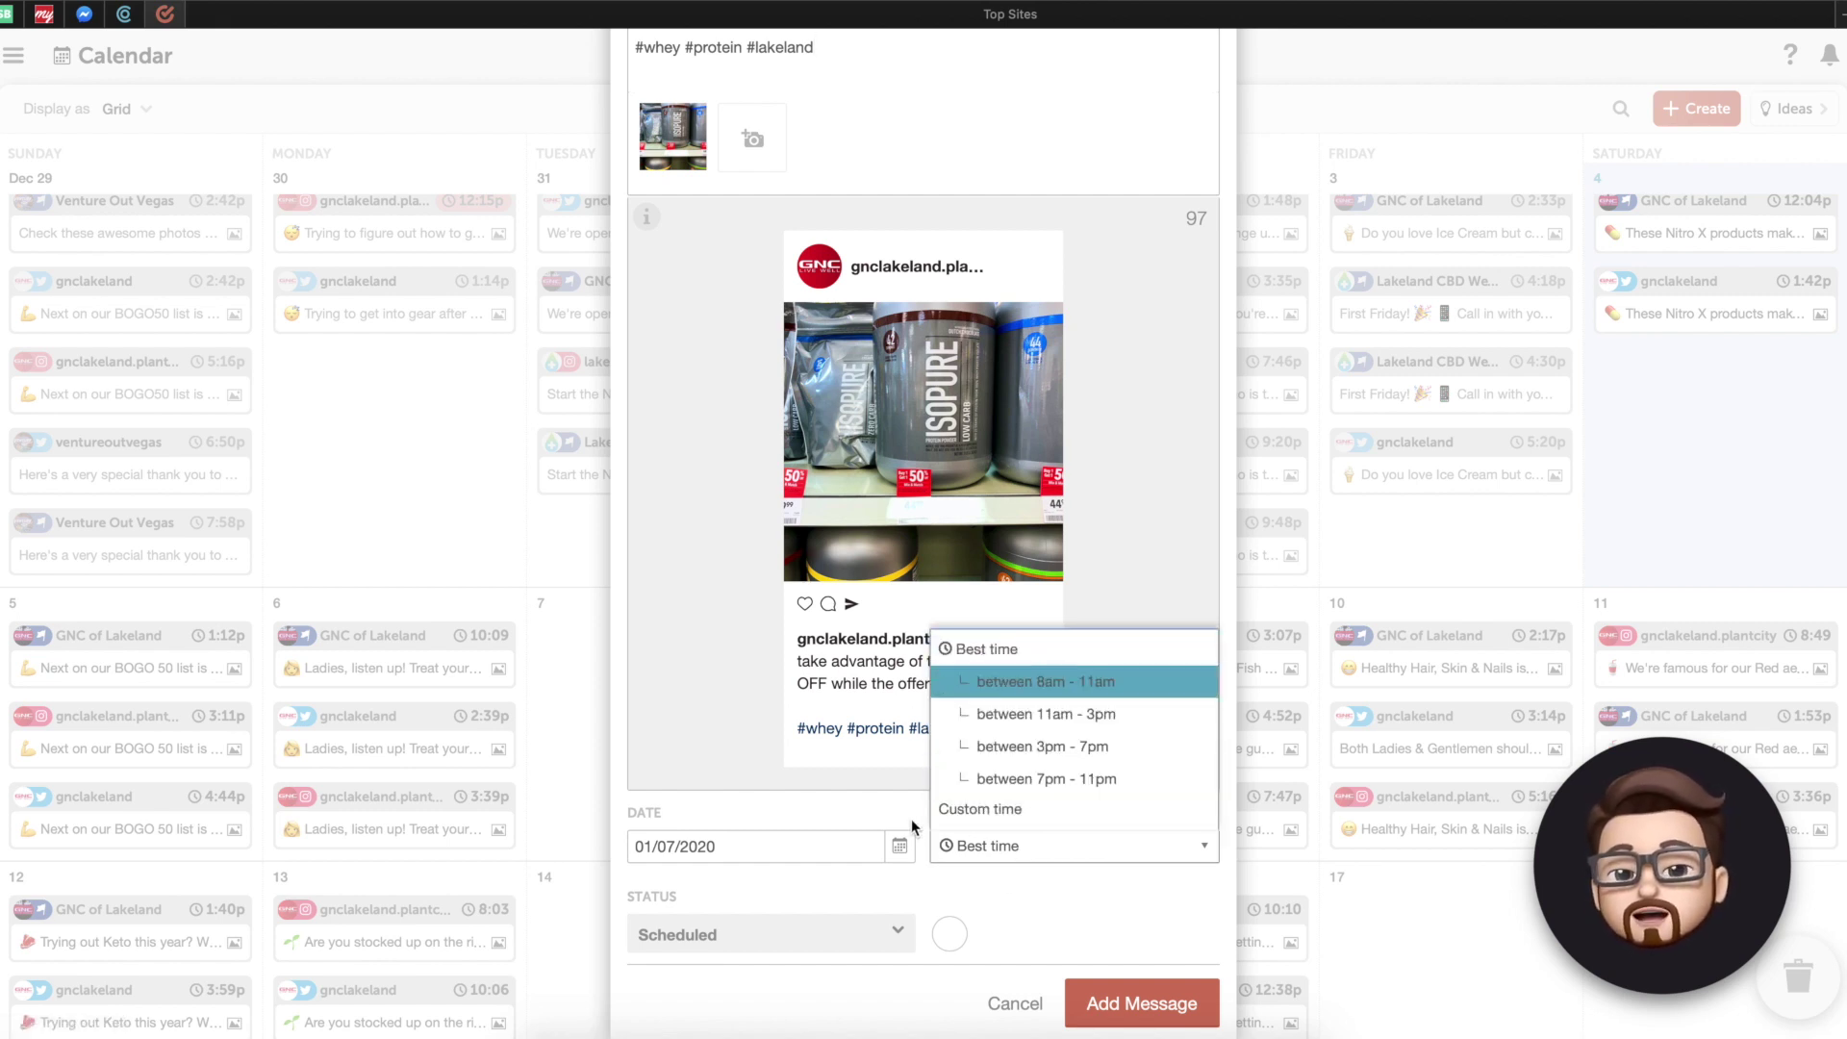
click(970, 815)
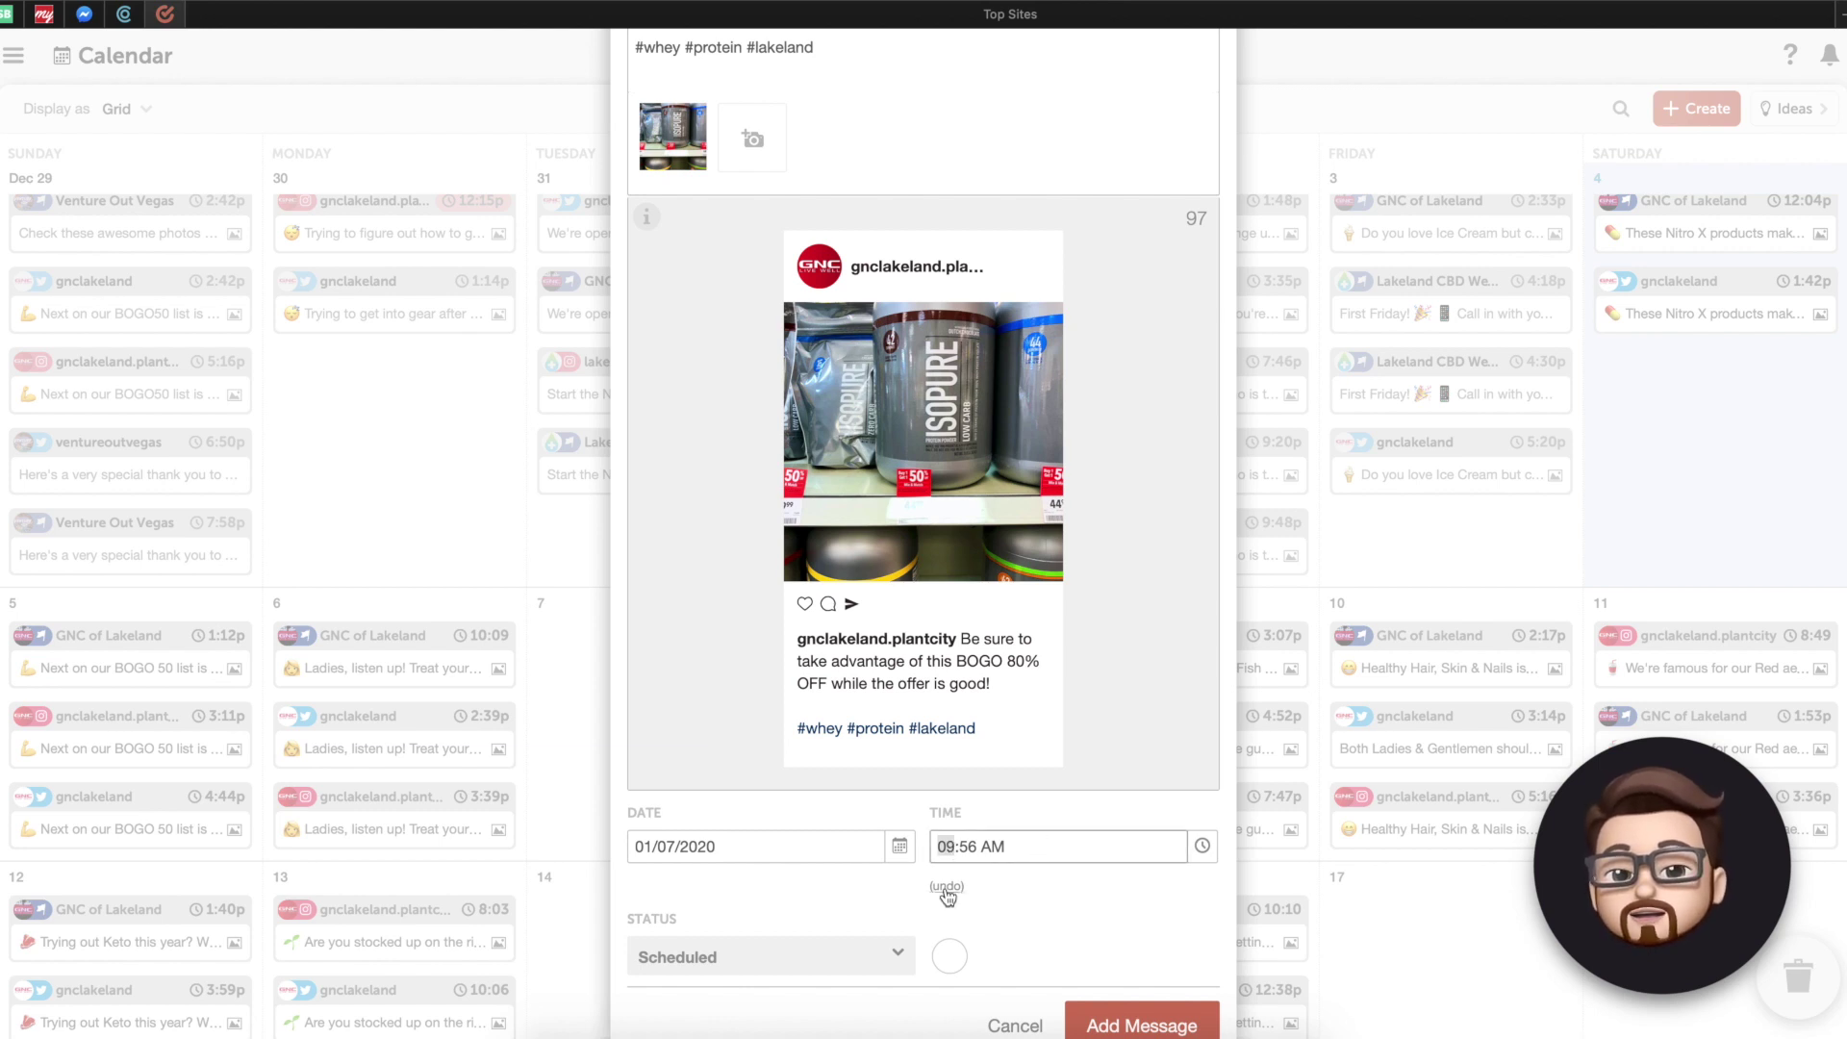
click(946, 886)
Step: Set the posting time to the general Best time option and add the message to the calendar
click(1030, 852)
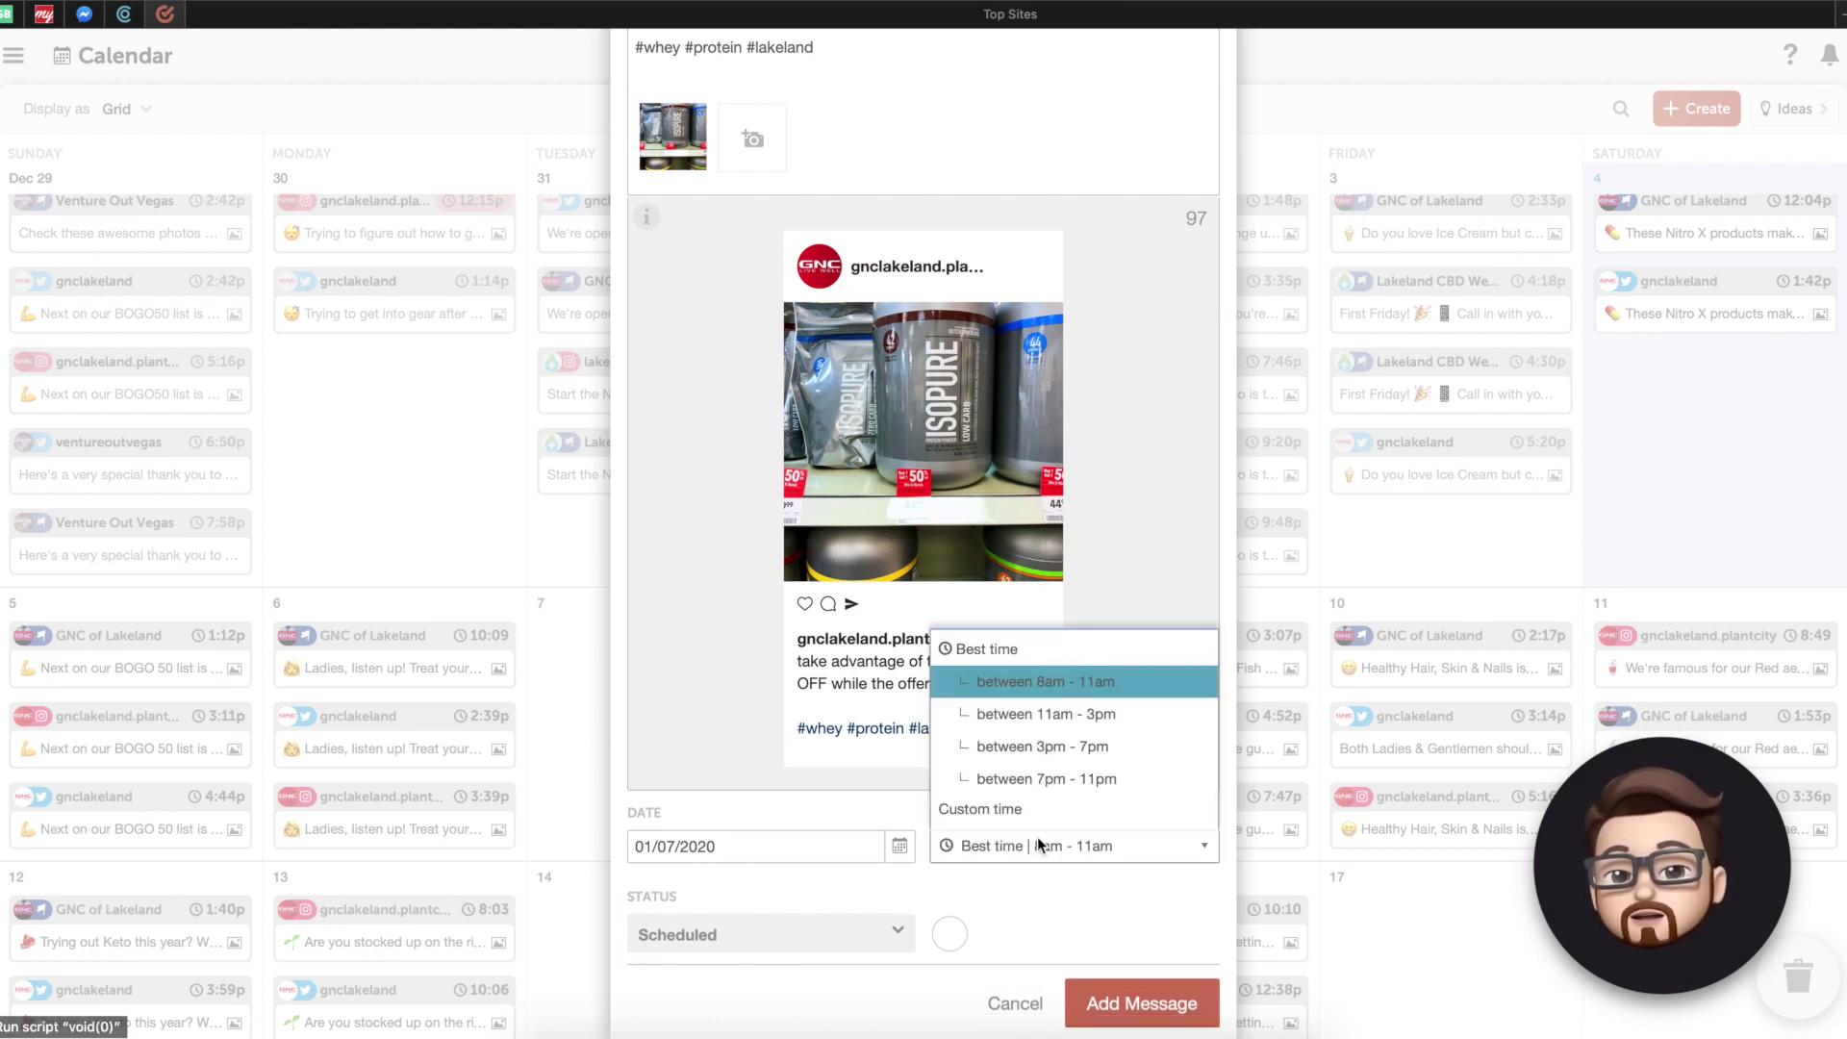
click(997, 643)
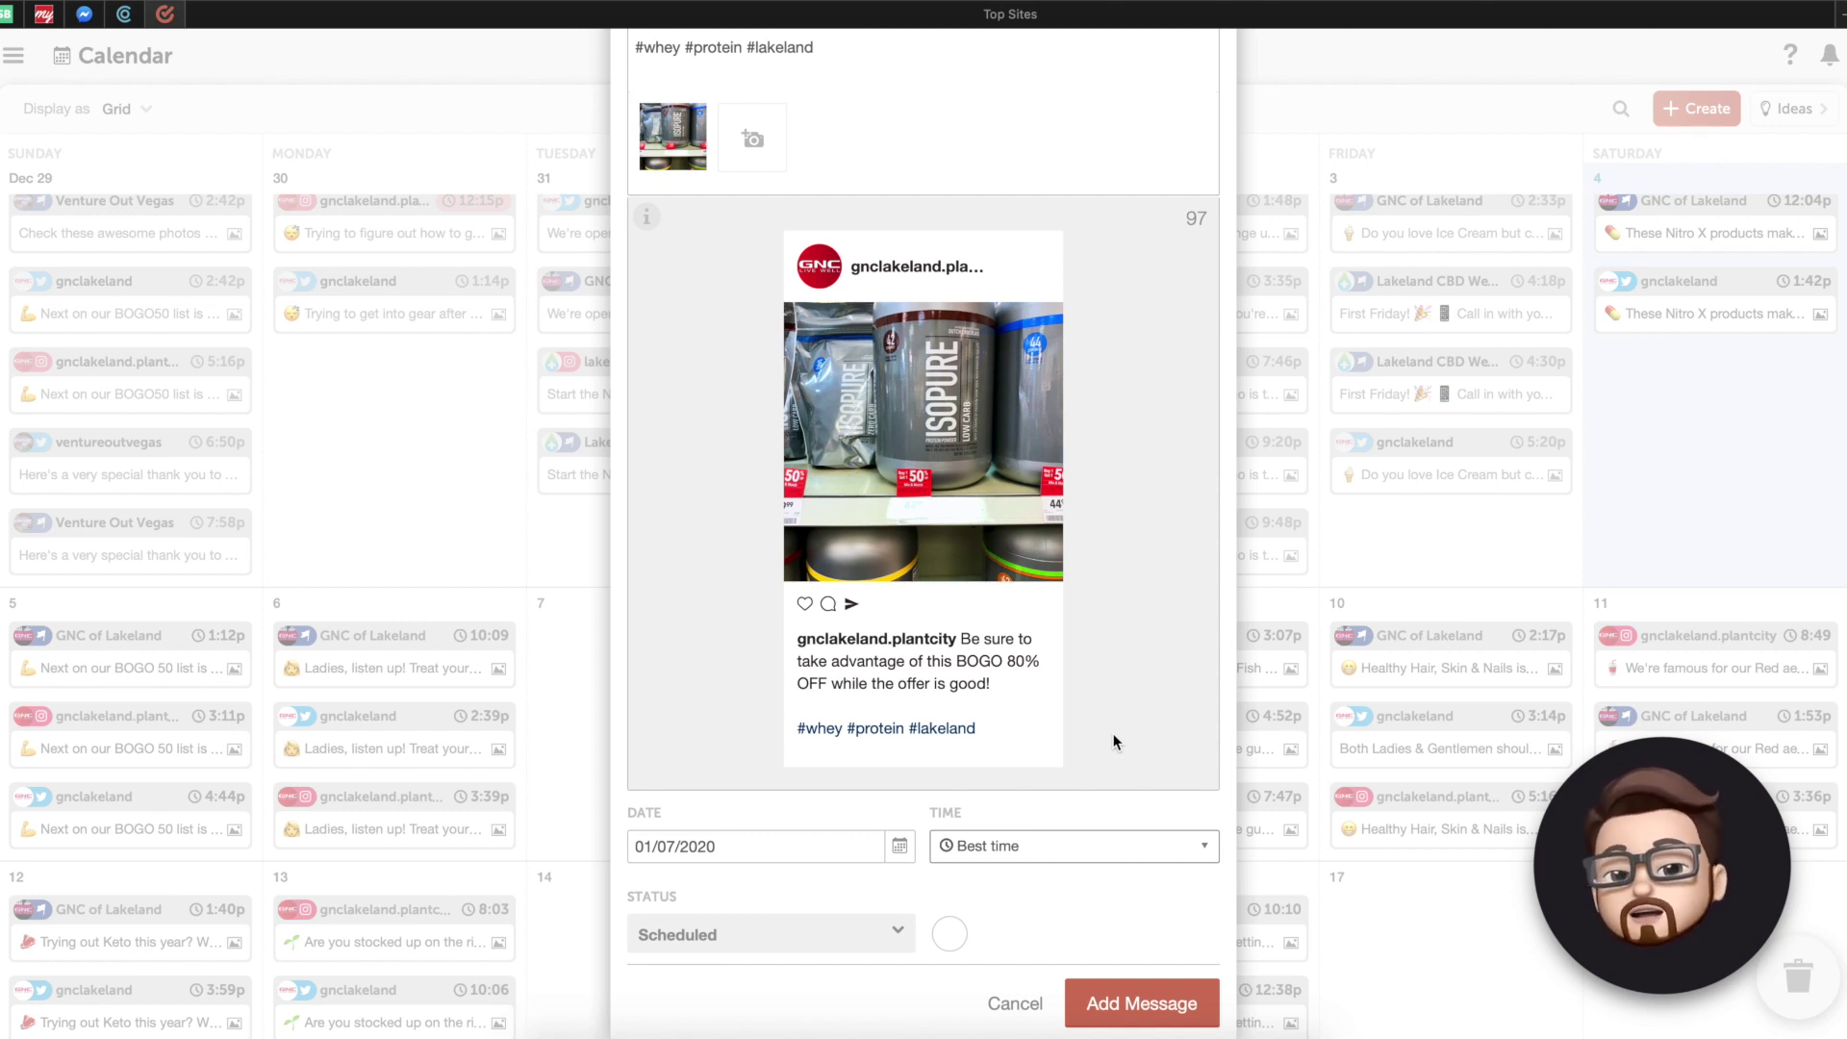
click(1121, 1002)
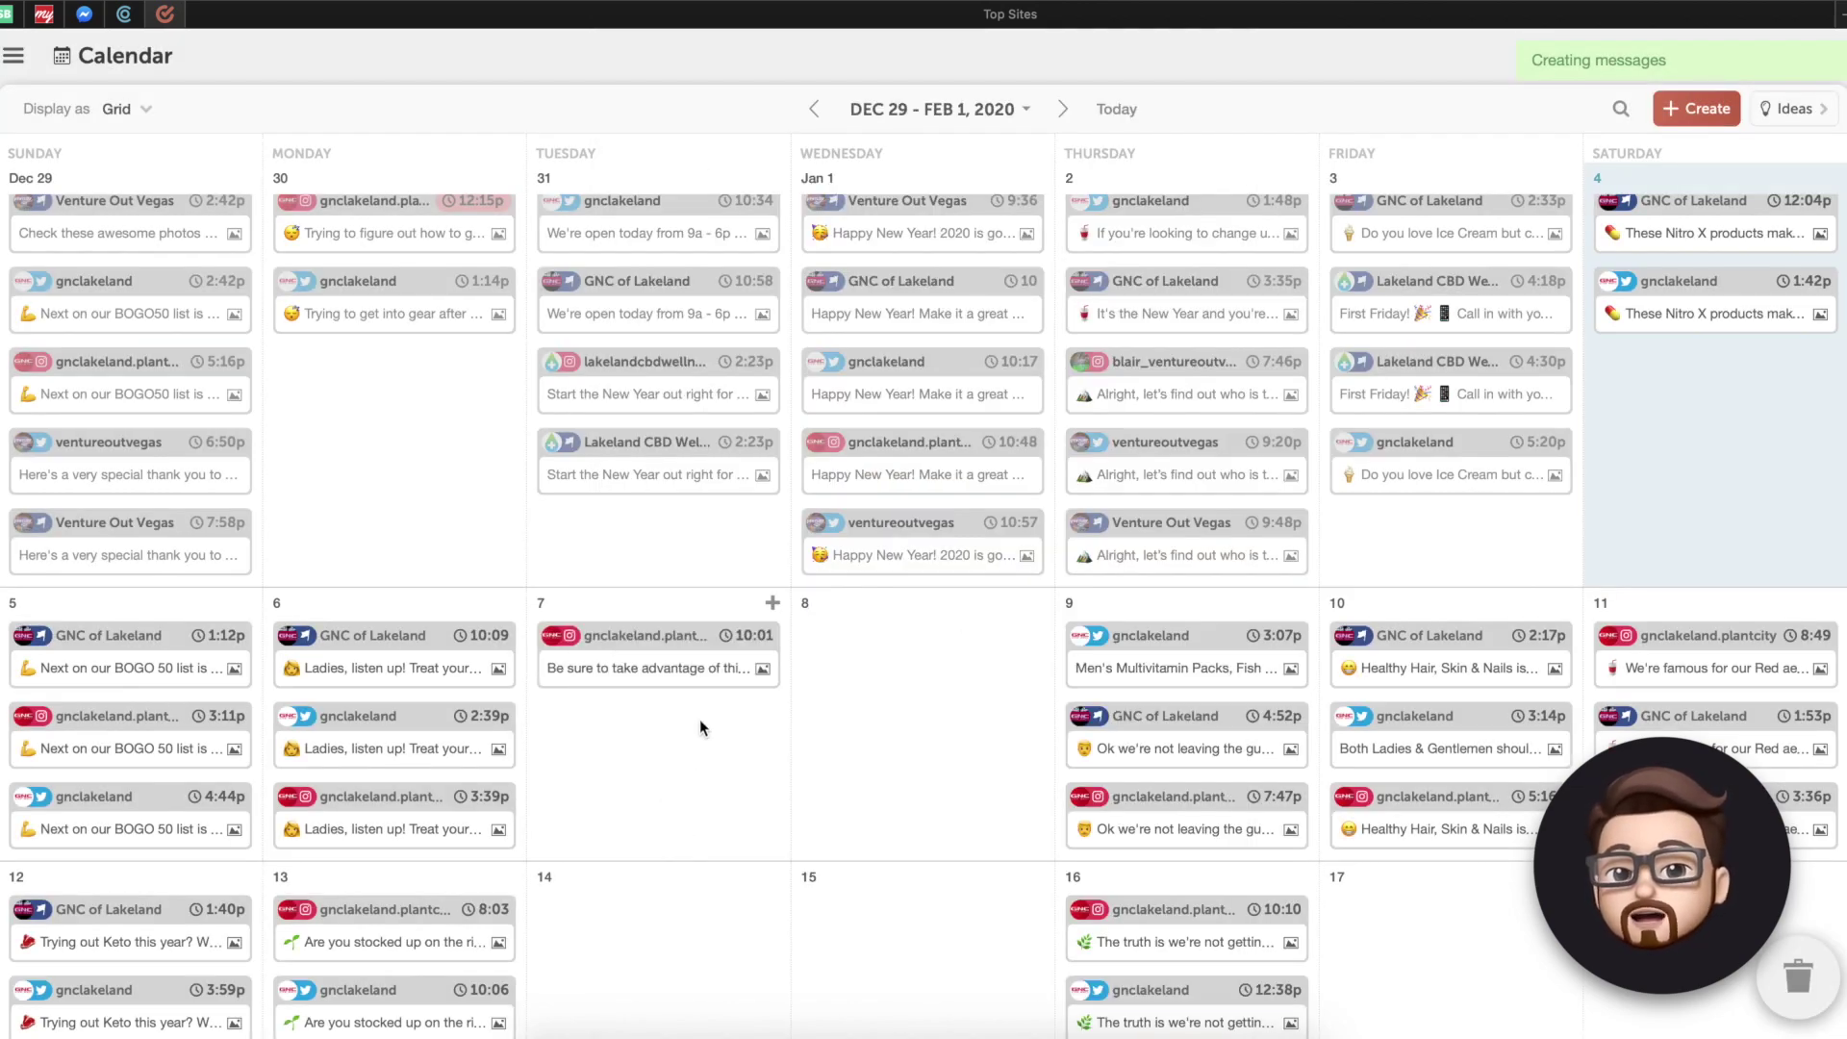
Step: Change the January 7 Instagram message's posting time to Best time between 8am - 11am and save it
mouse_move(750, 668)
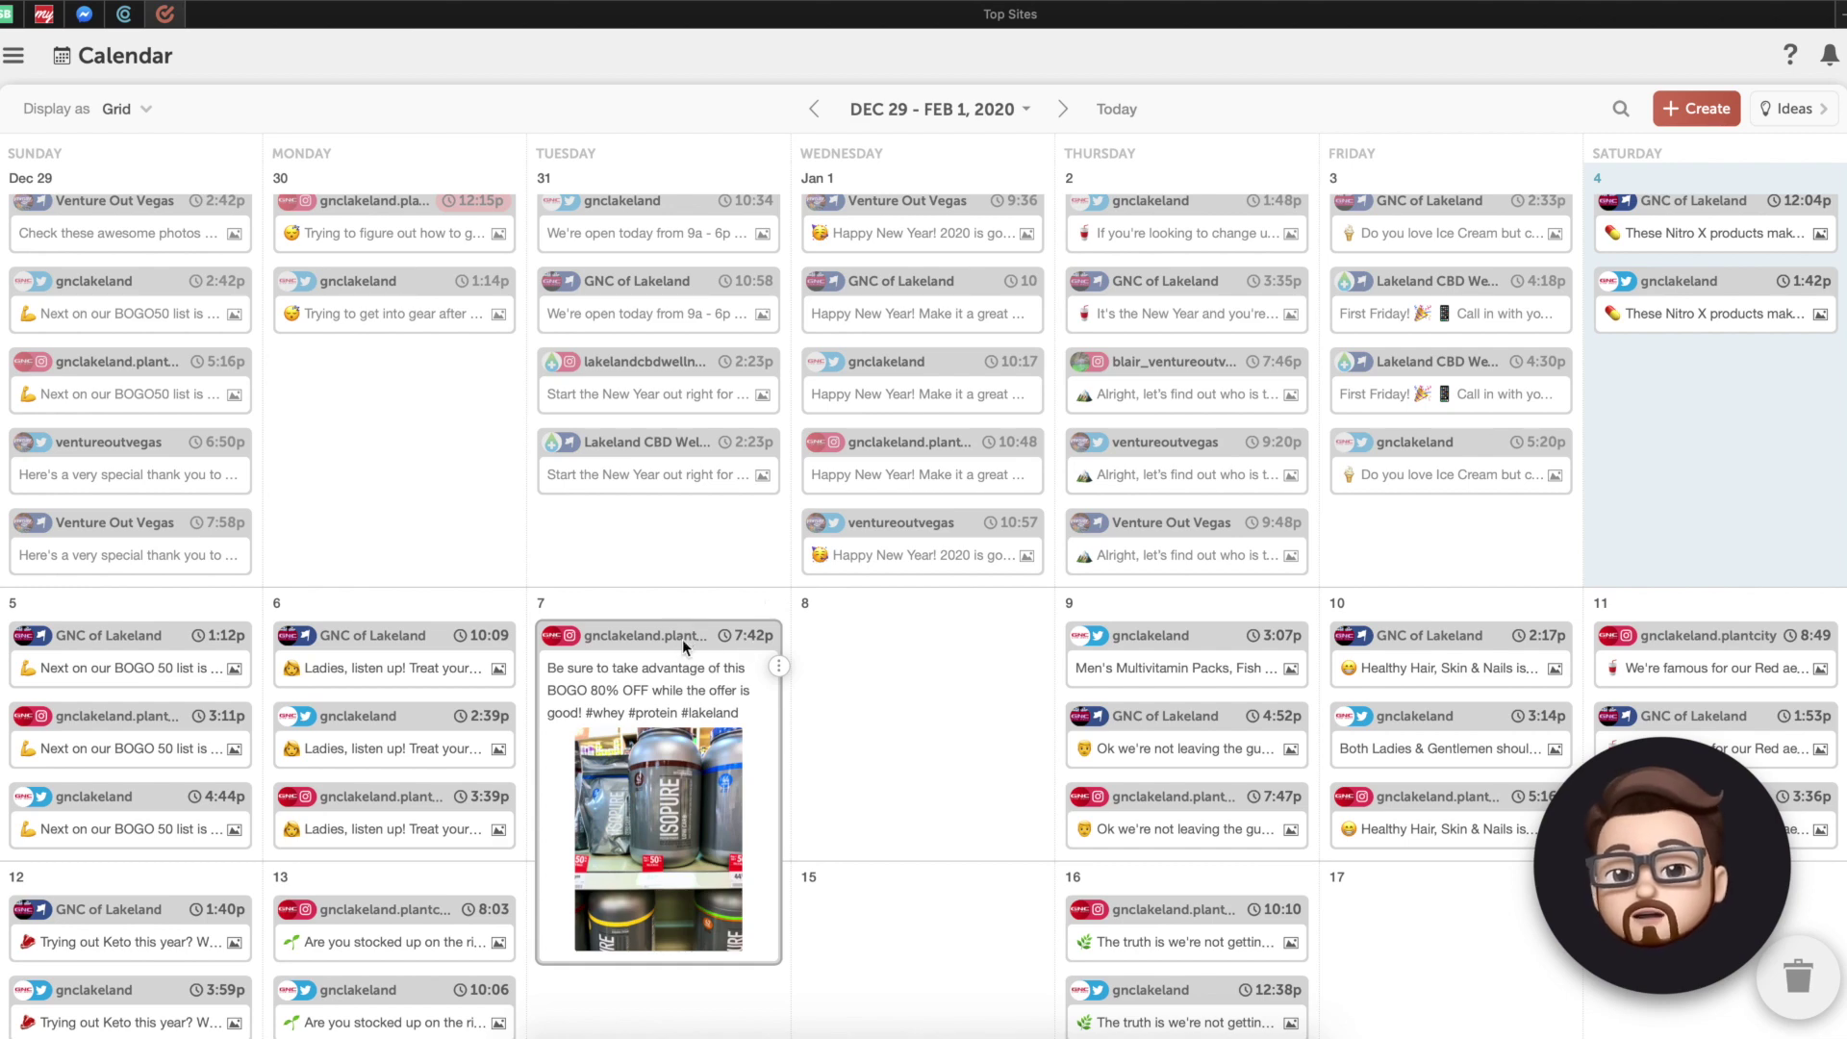
click(679, 643)
scroll(1055, 852, down, 5)
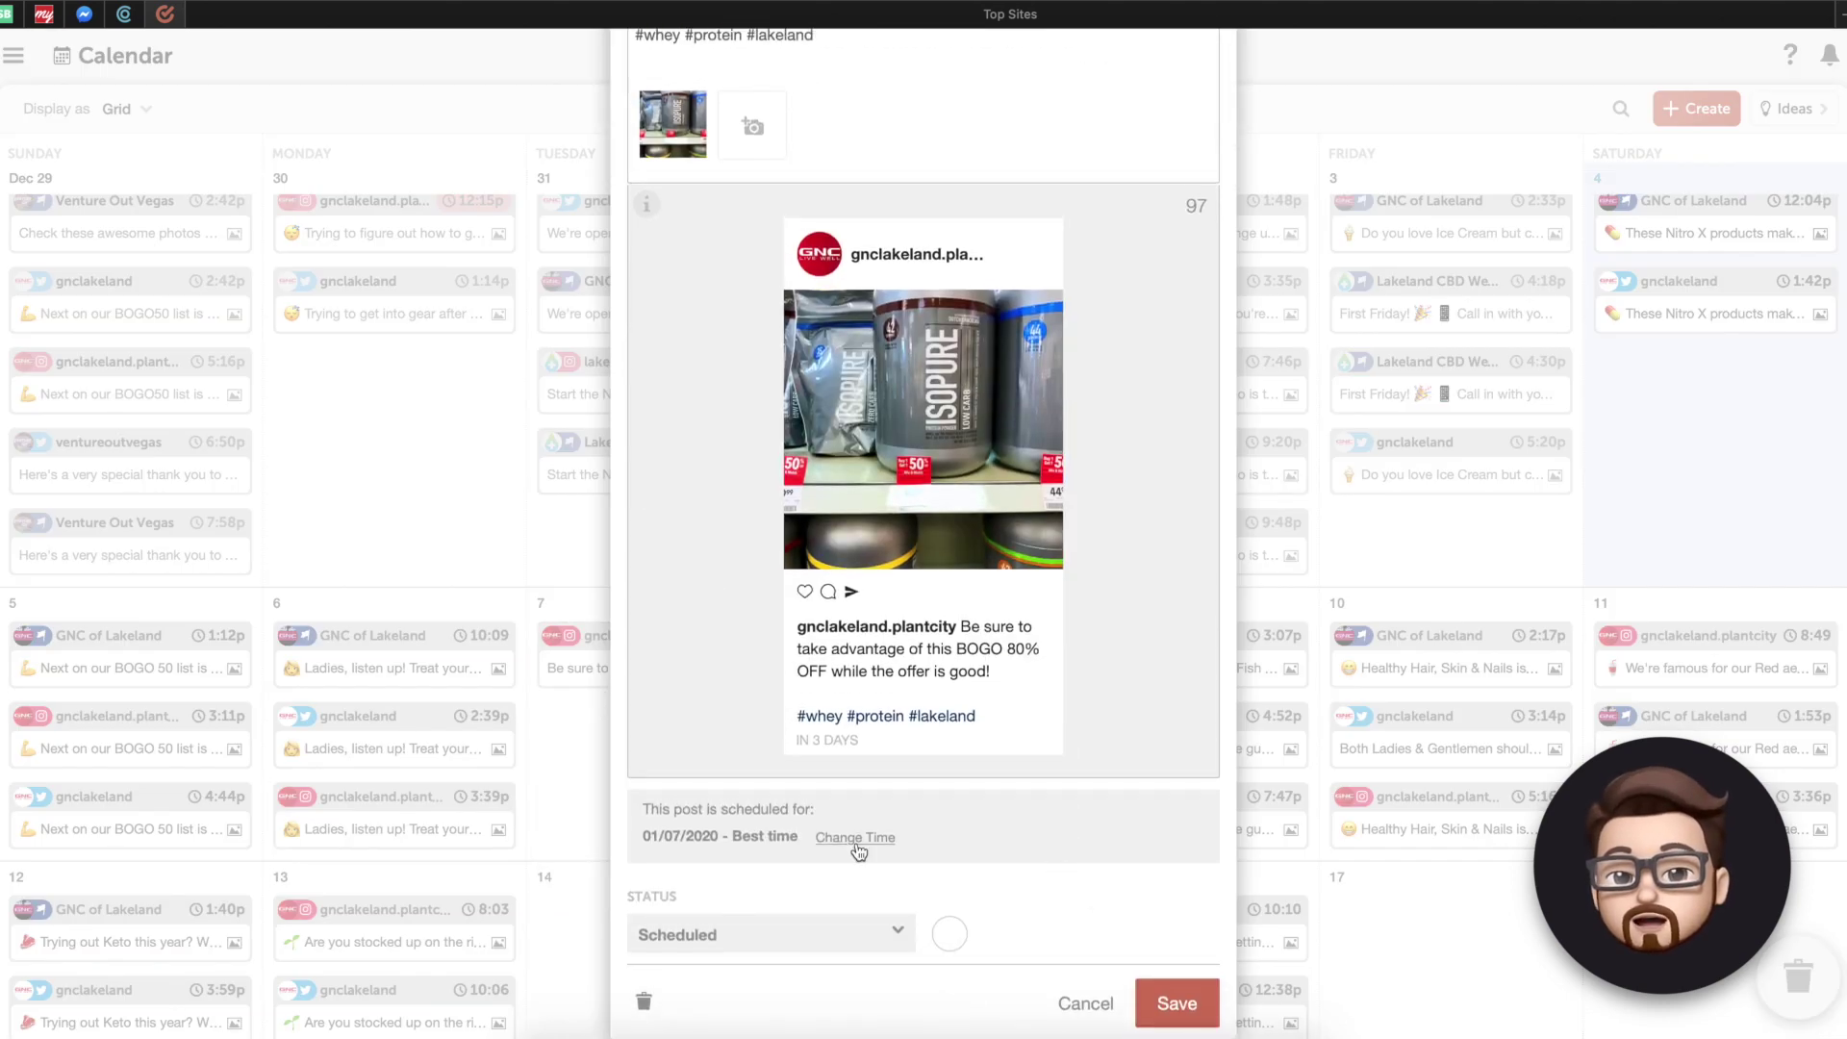
click(857, 843)
click(1174, 846)
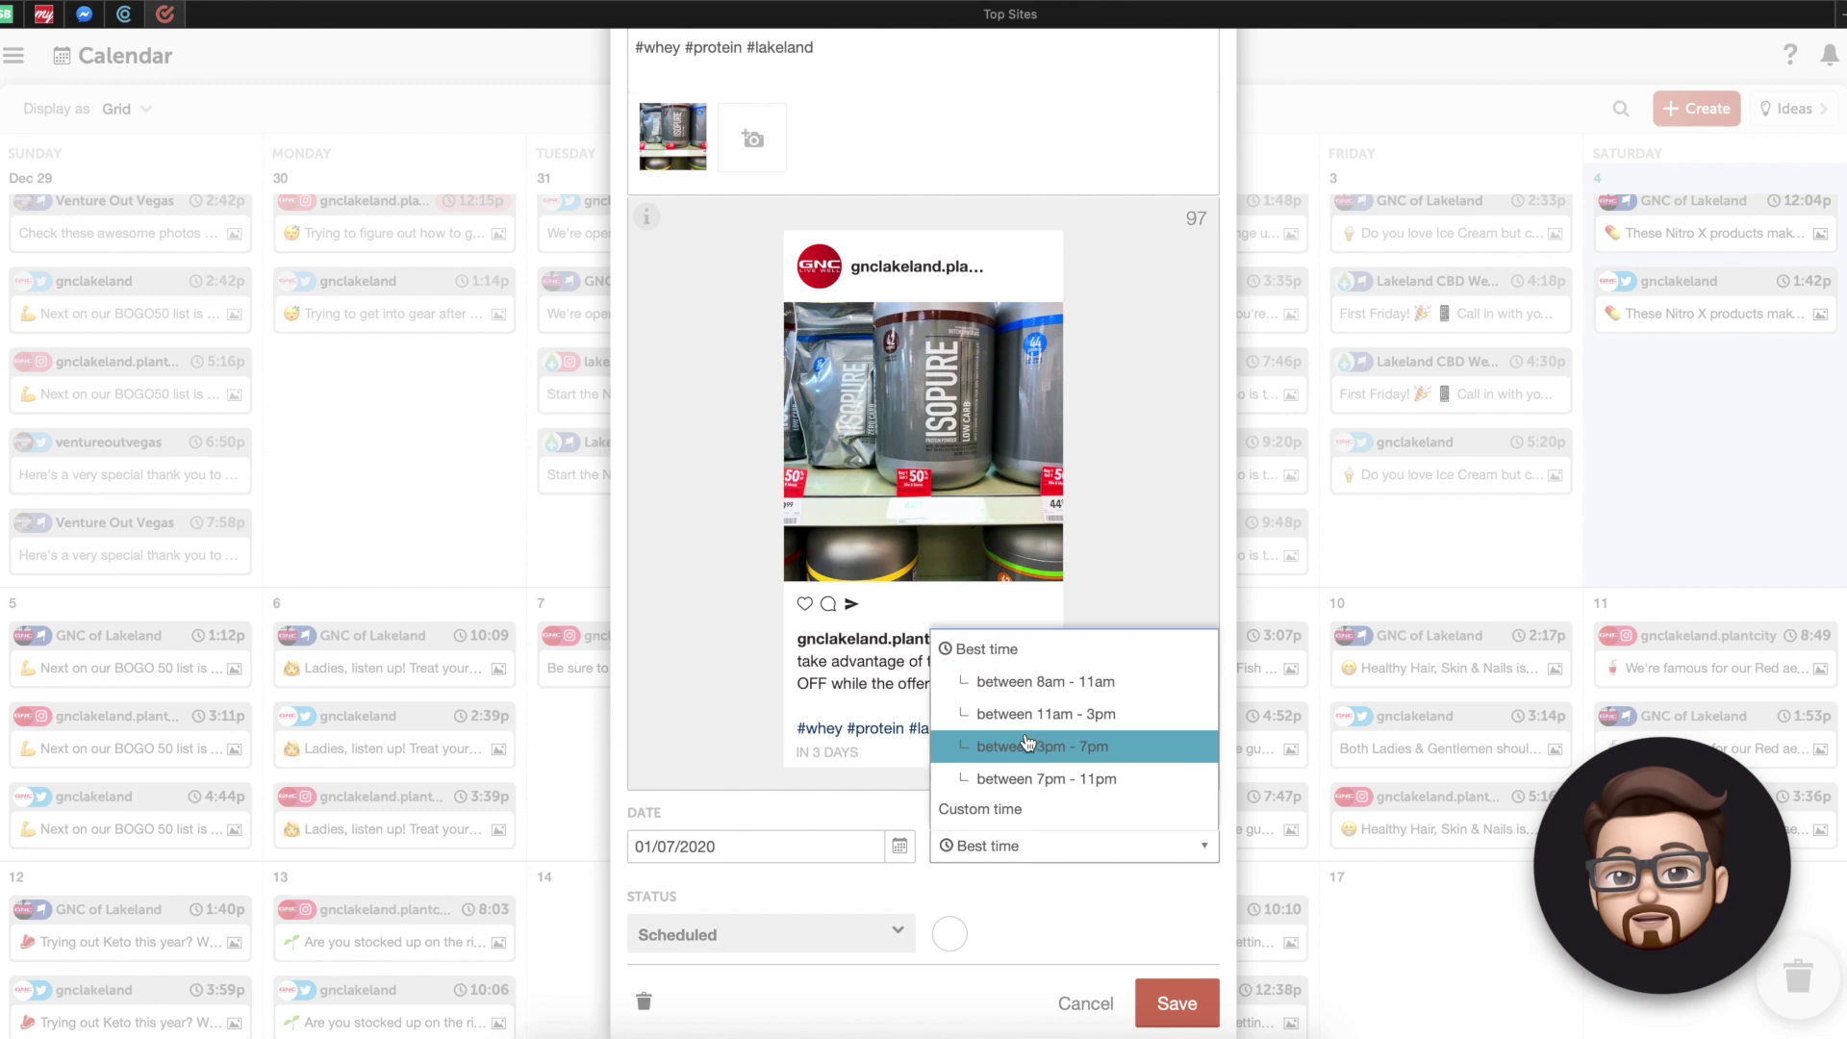
click(1052, 685)
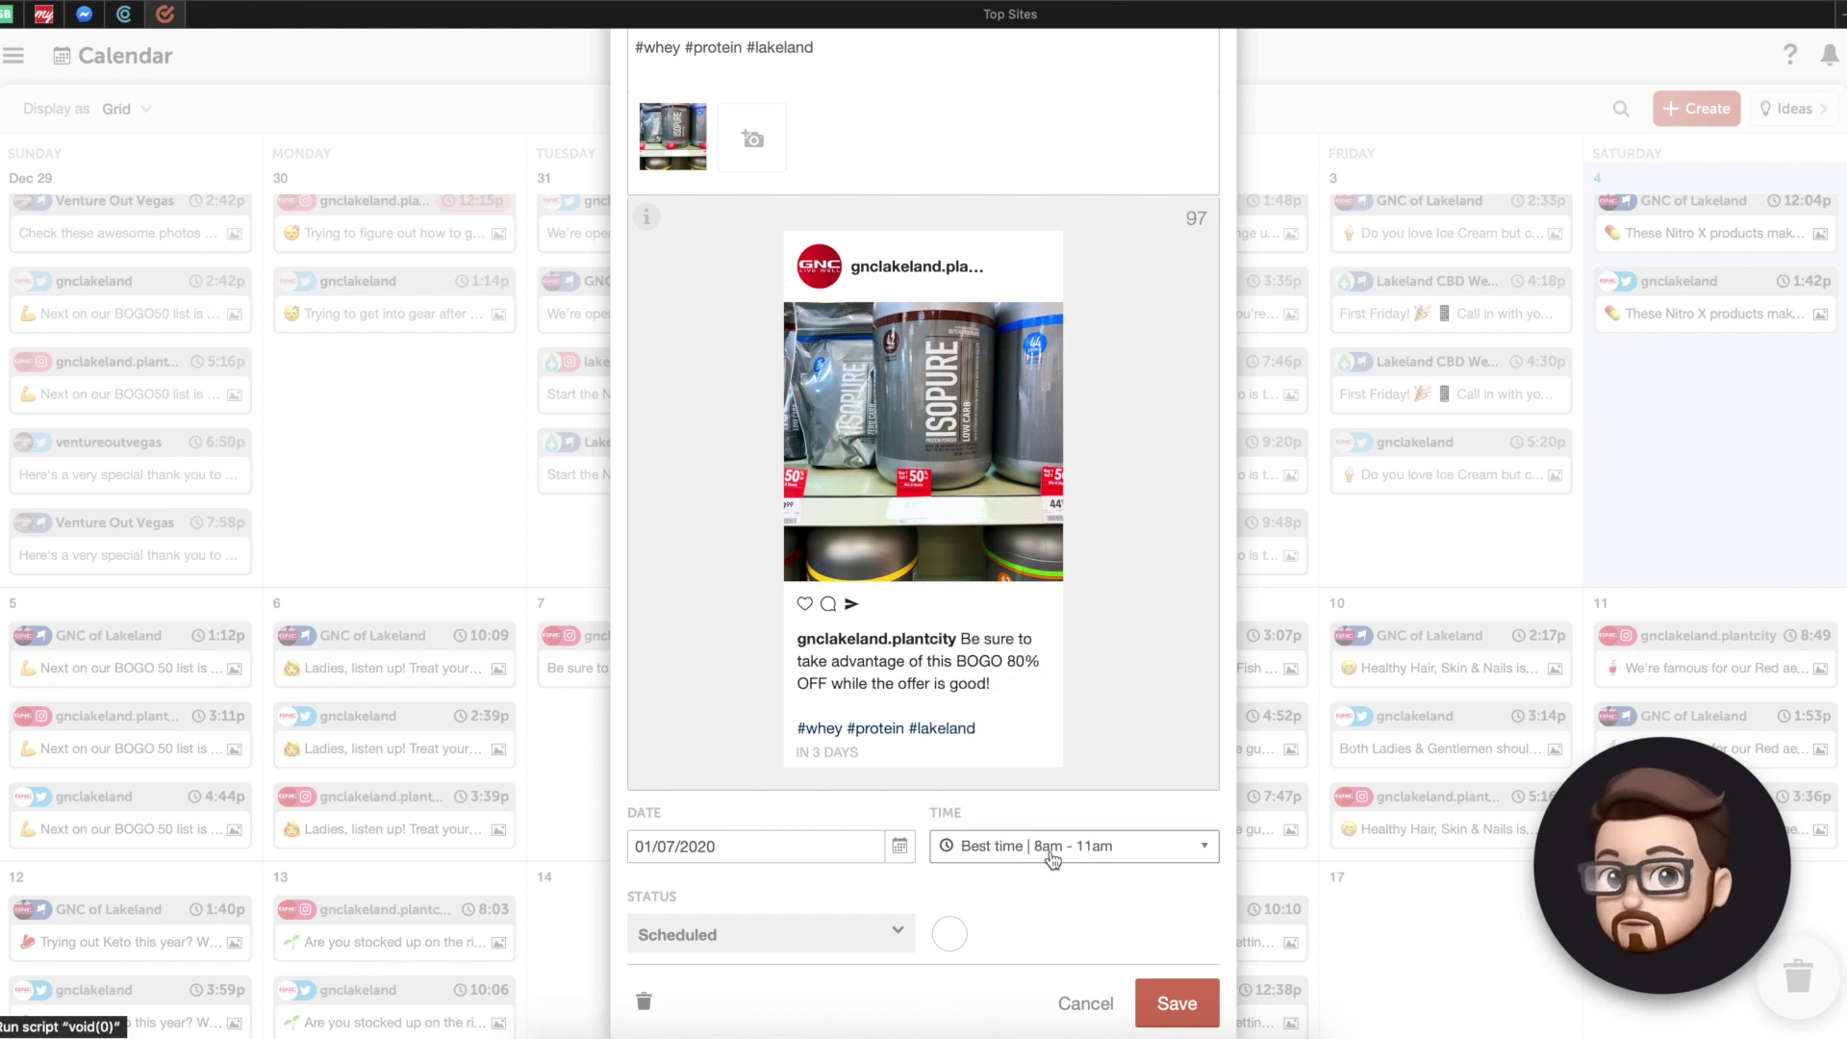
click(1182, 996)
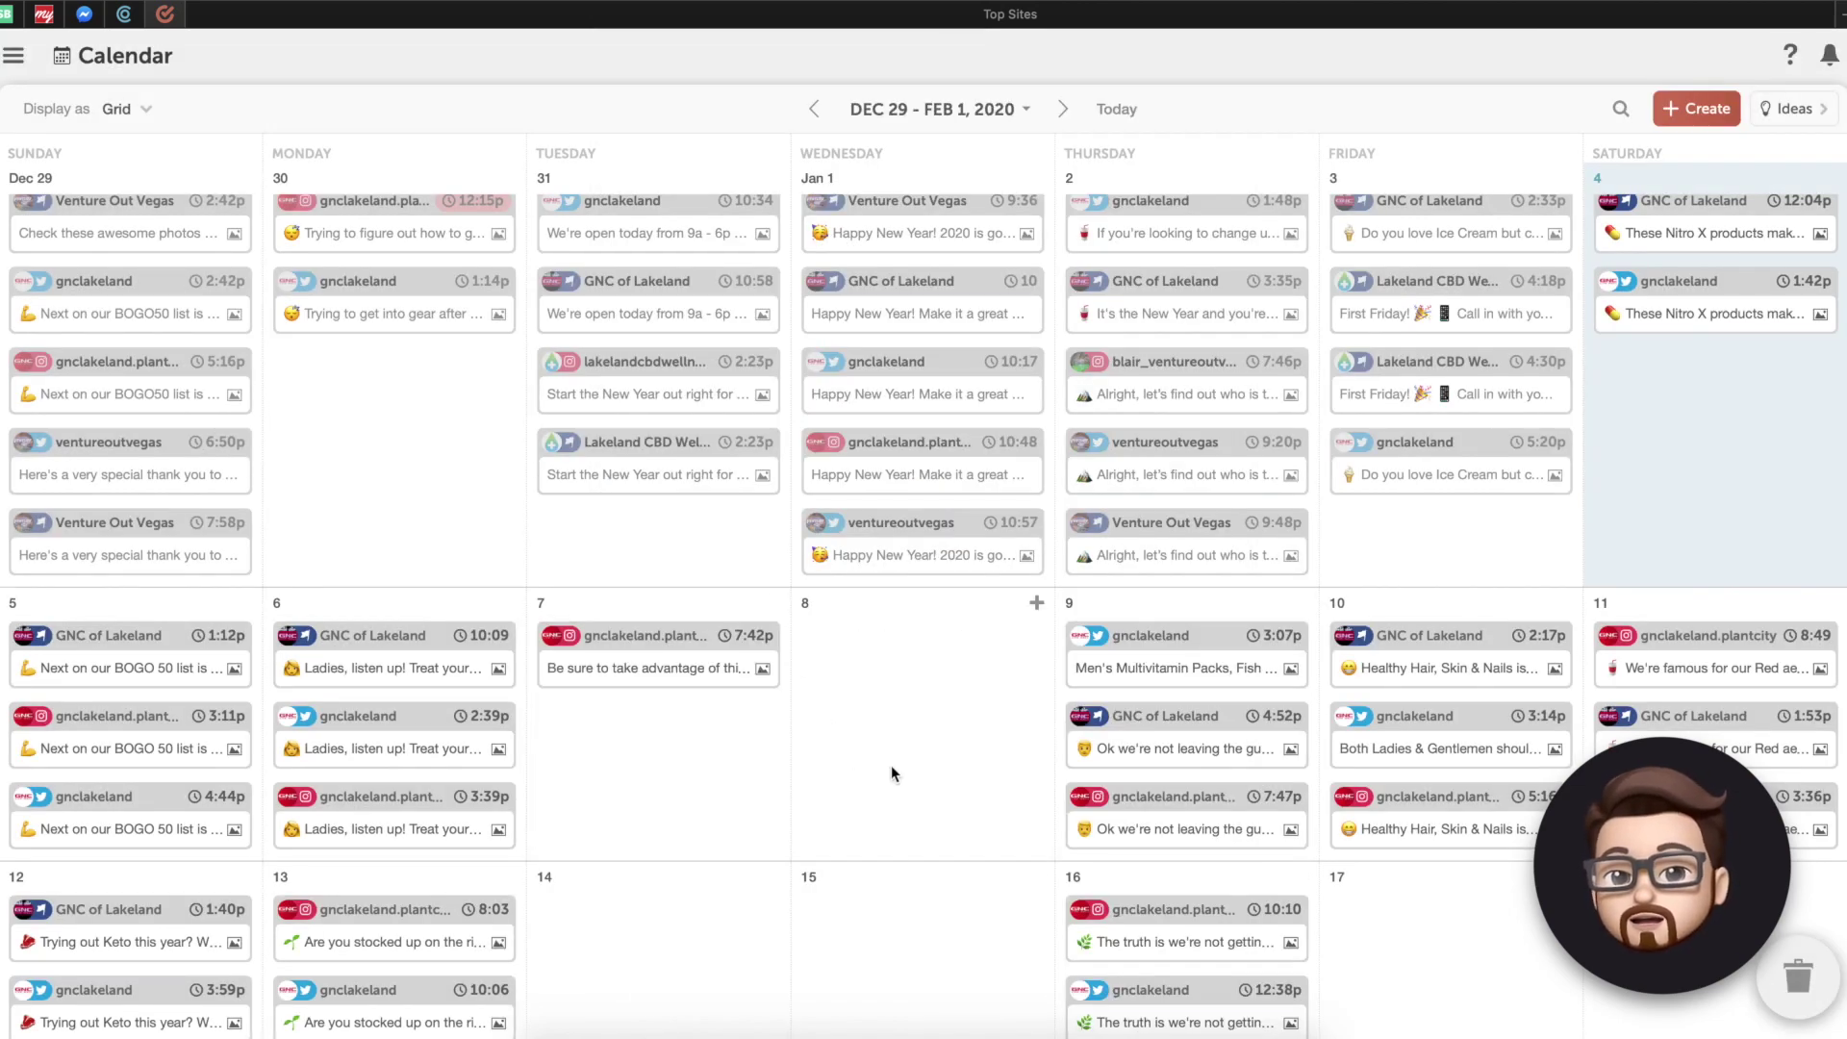
Step: Delete the BOGO 80% OFF Instagram message from January 7, confirm the deletion, and close its editor
mouse_move(746, 669)
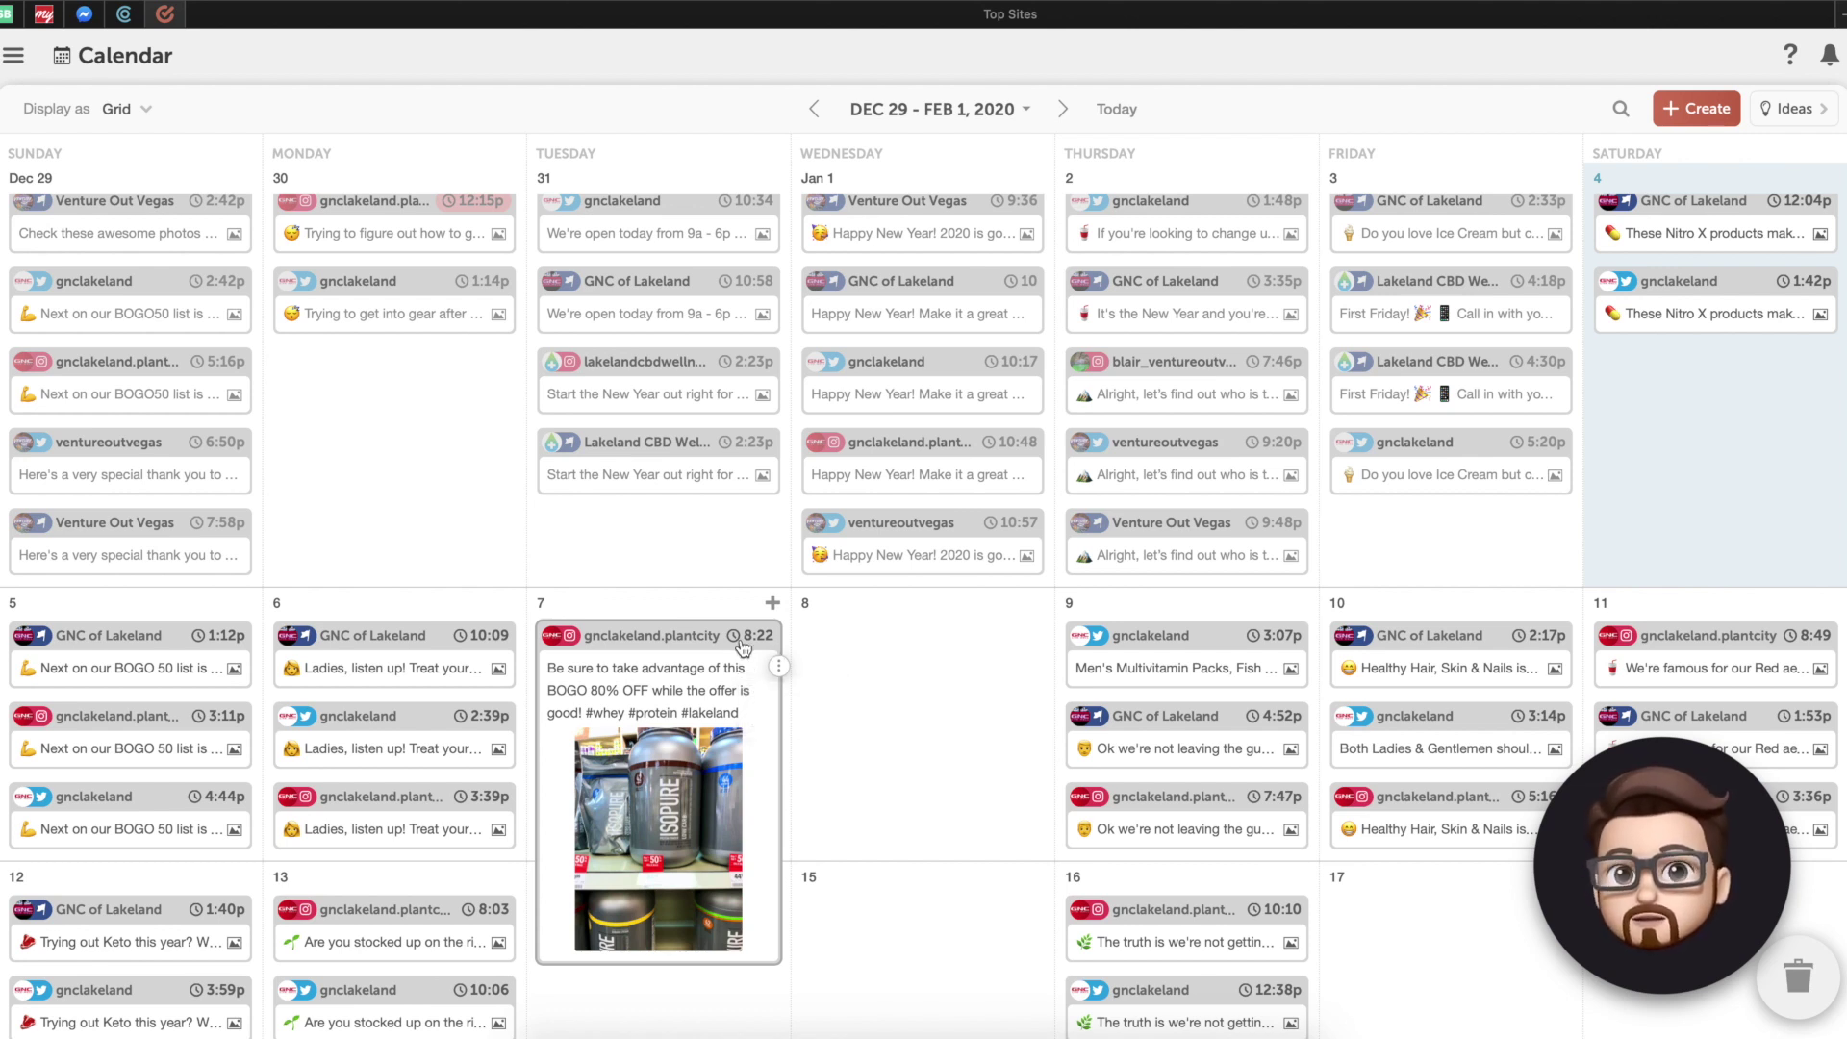
click(743, 646)
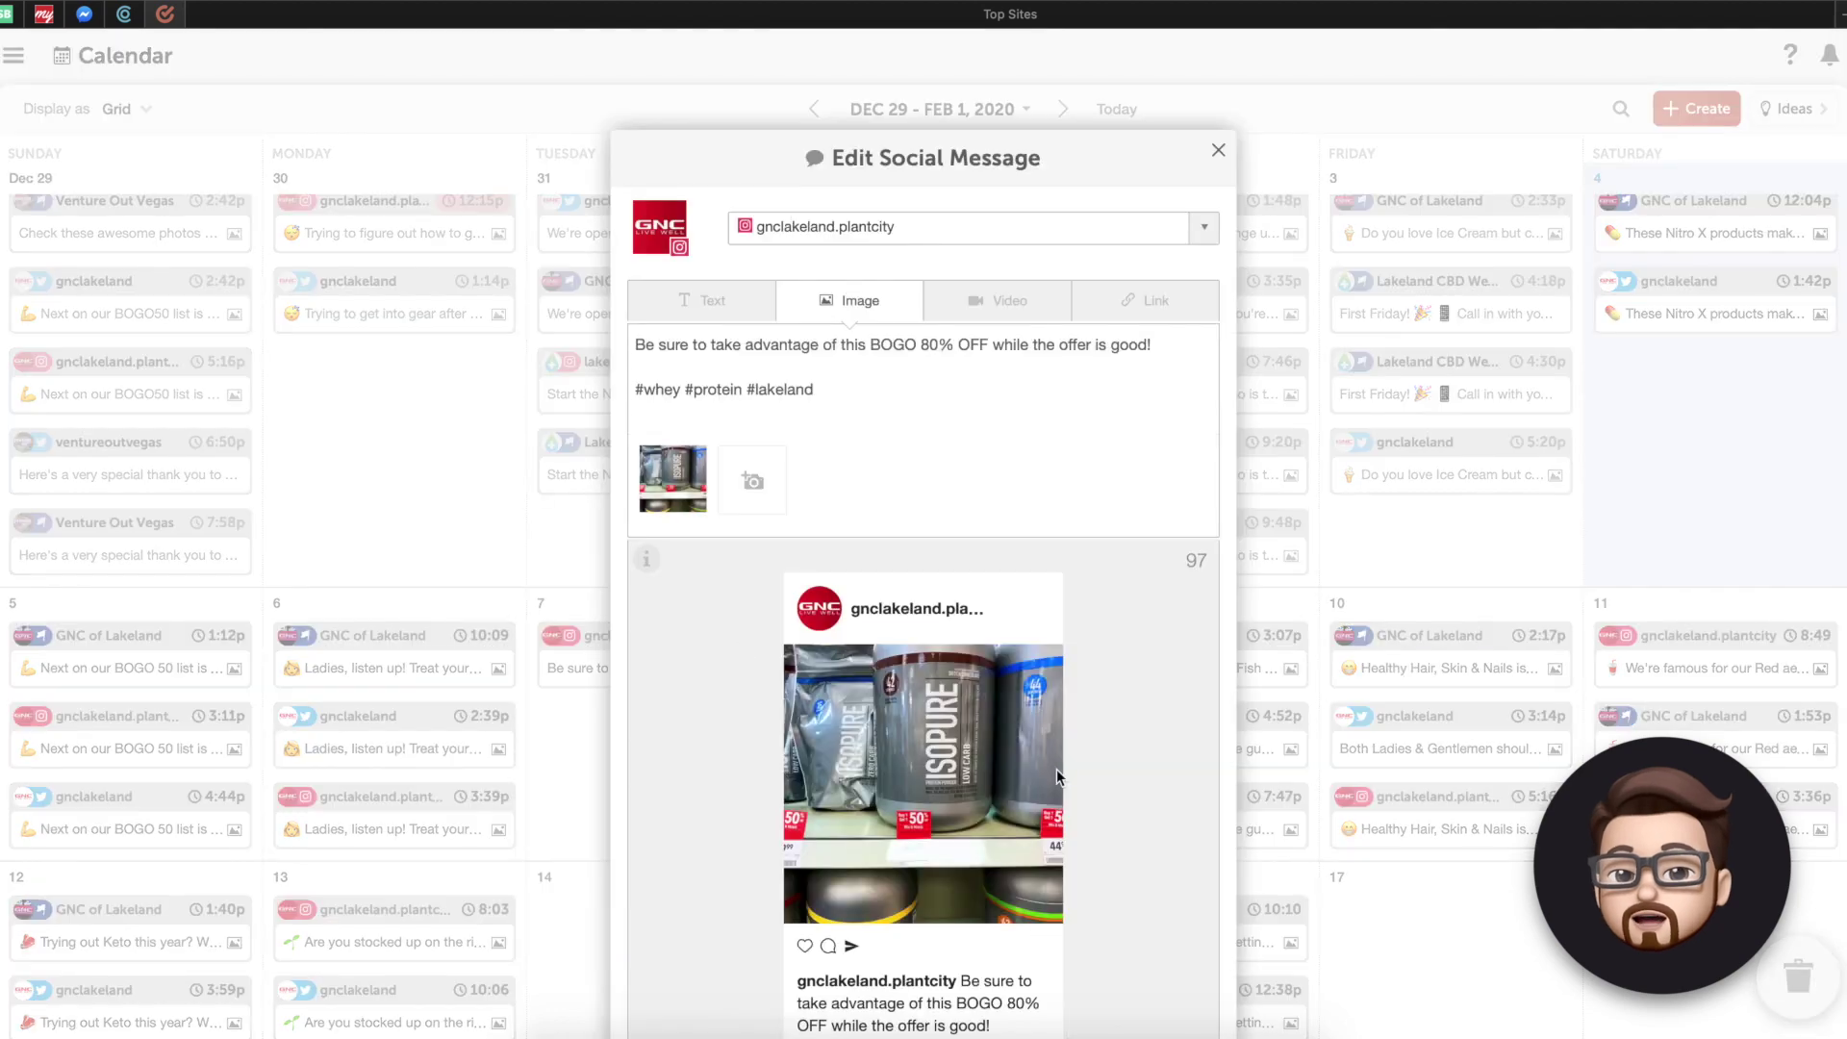
scroll(1056, 770, down, 5)
click(644, 1002)
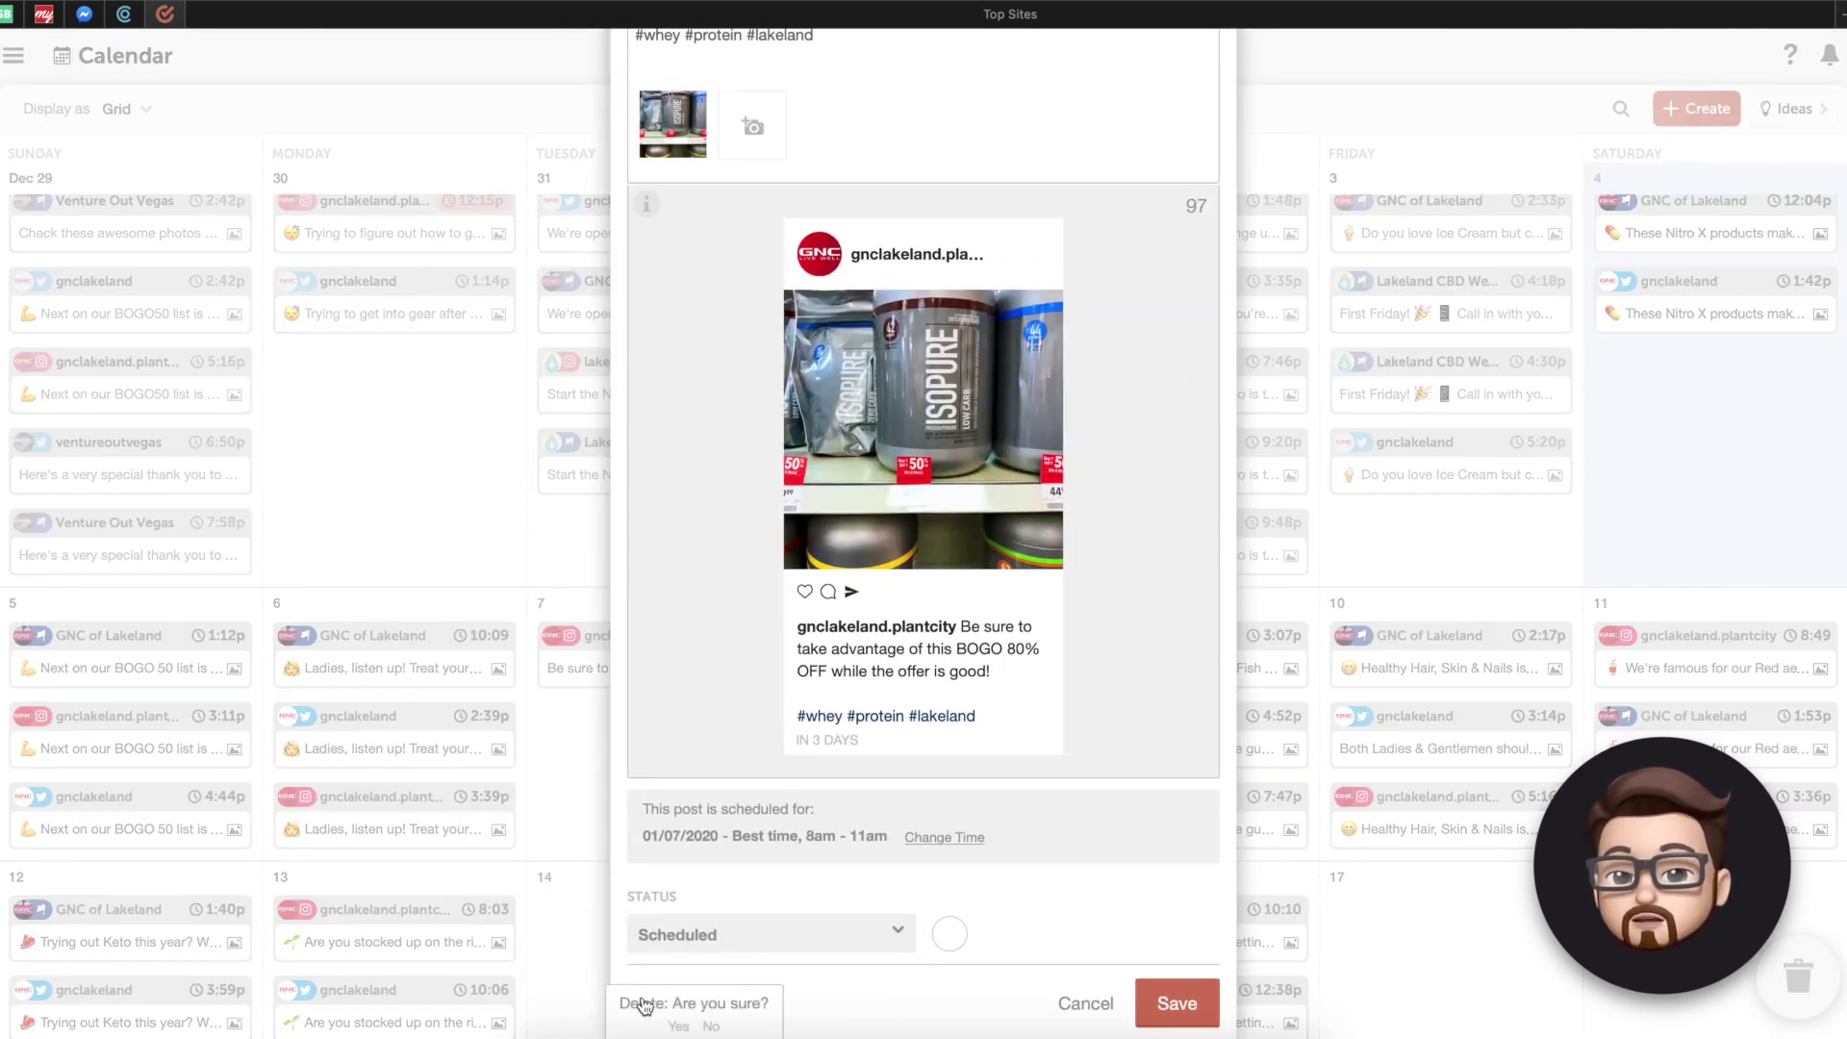
click(678, 1022)
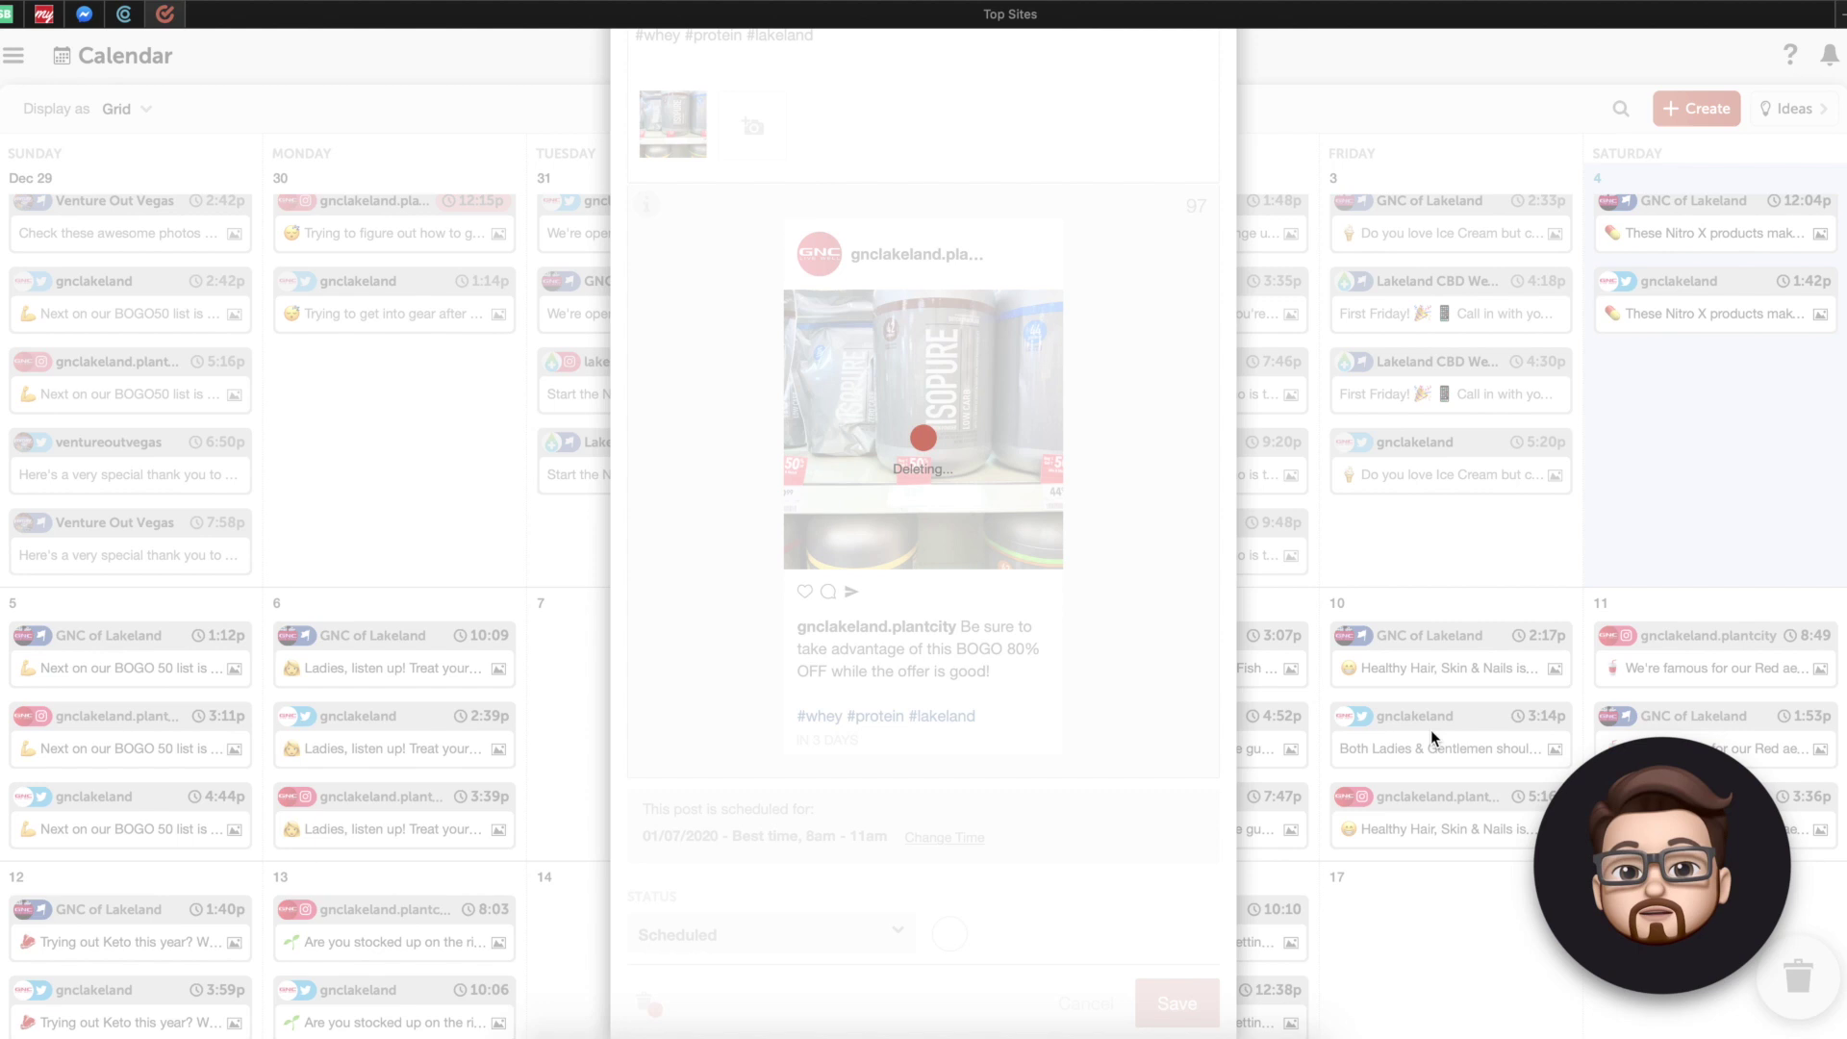
scroll(1306, 604, up, 3)
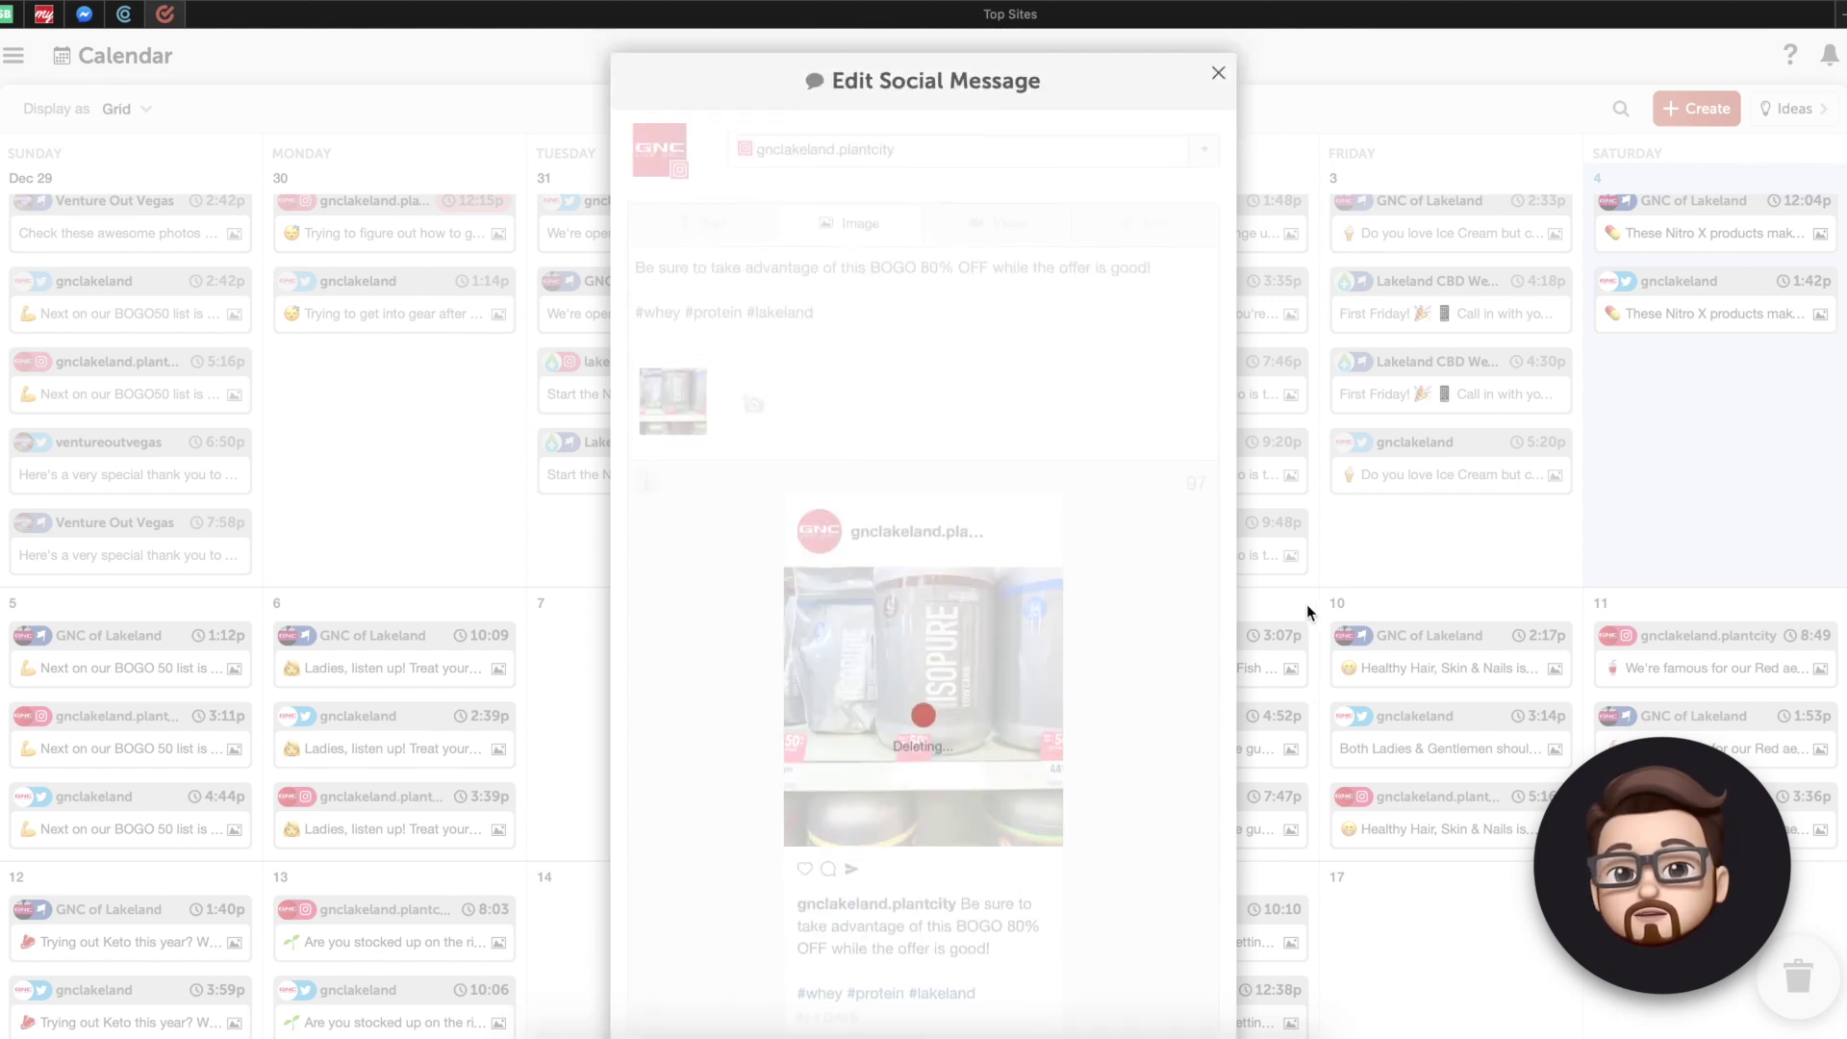
click(1217, 74)
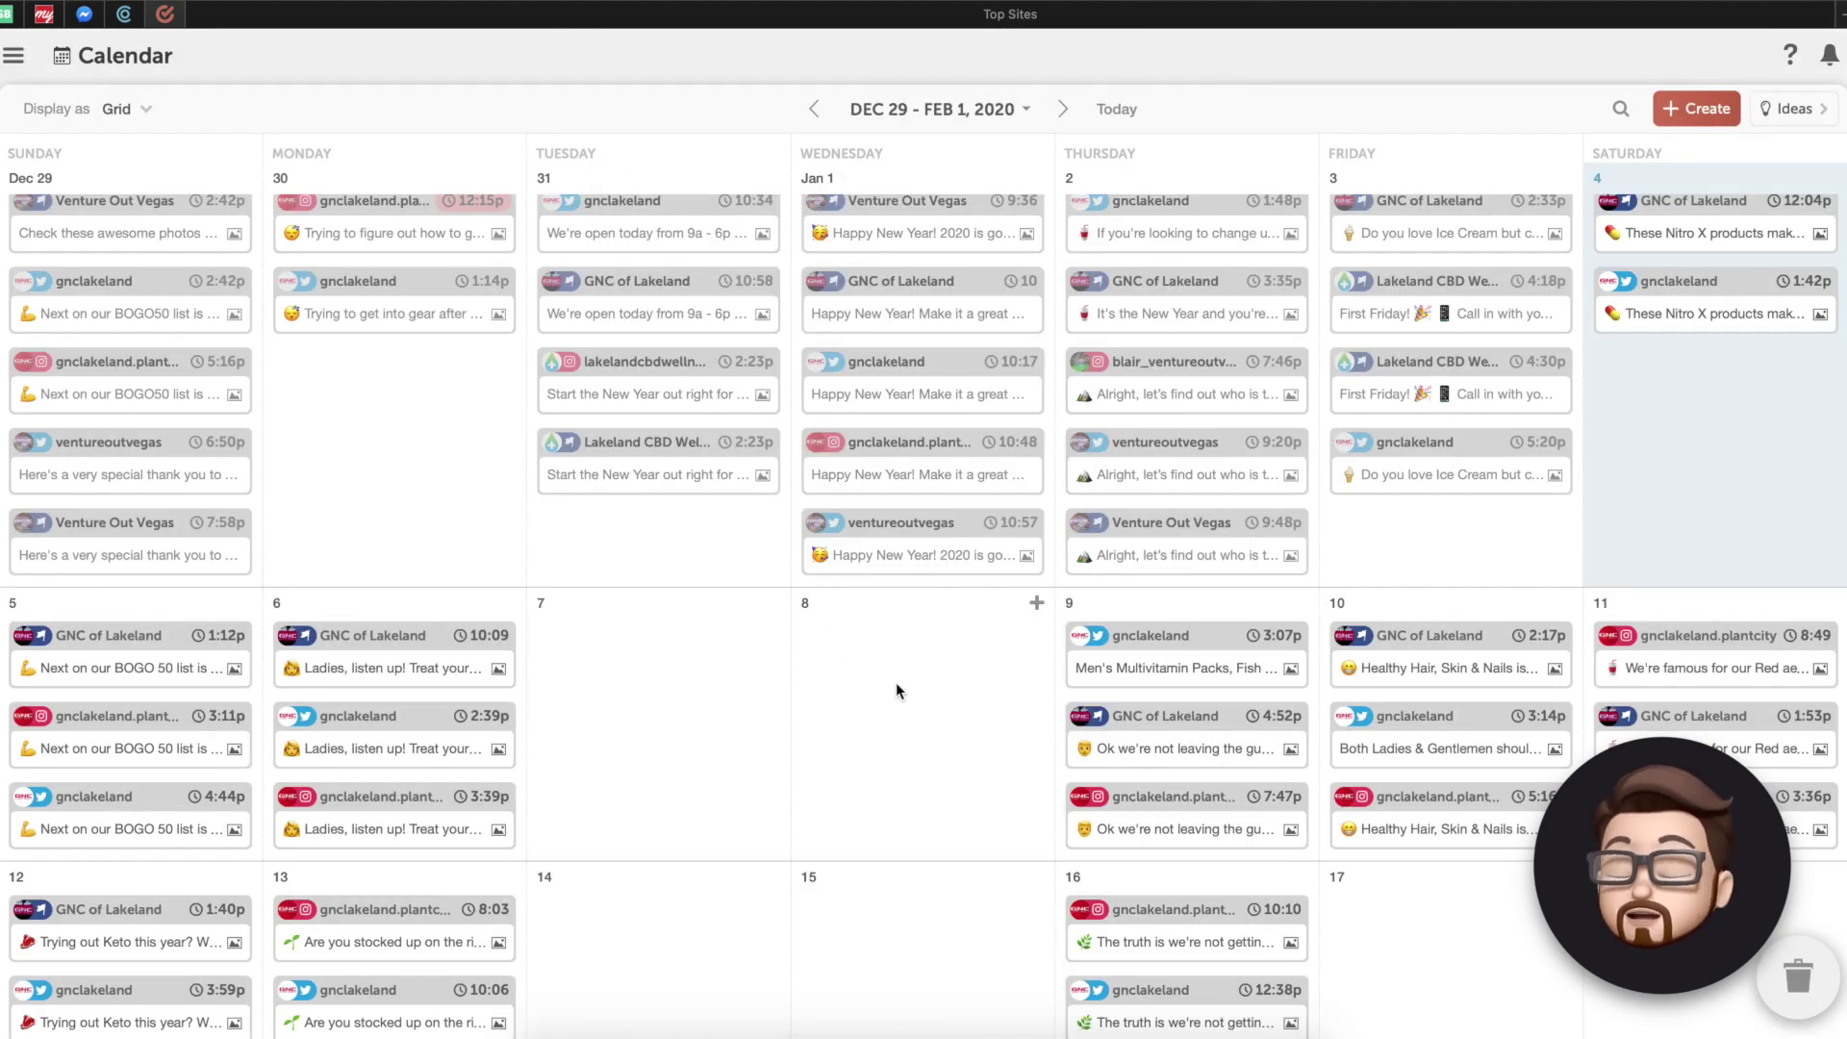
scroll(945, 755, down, 3)
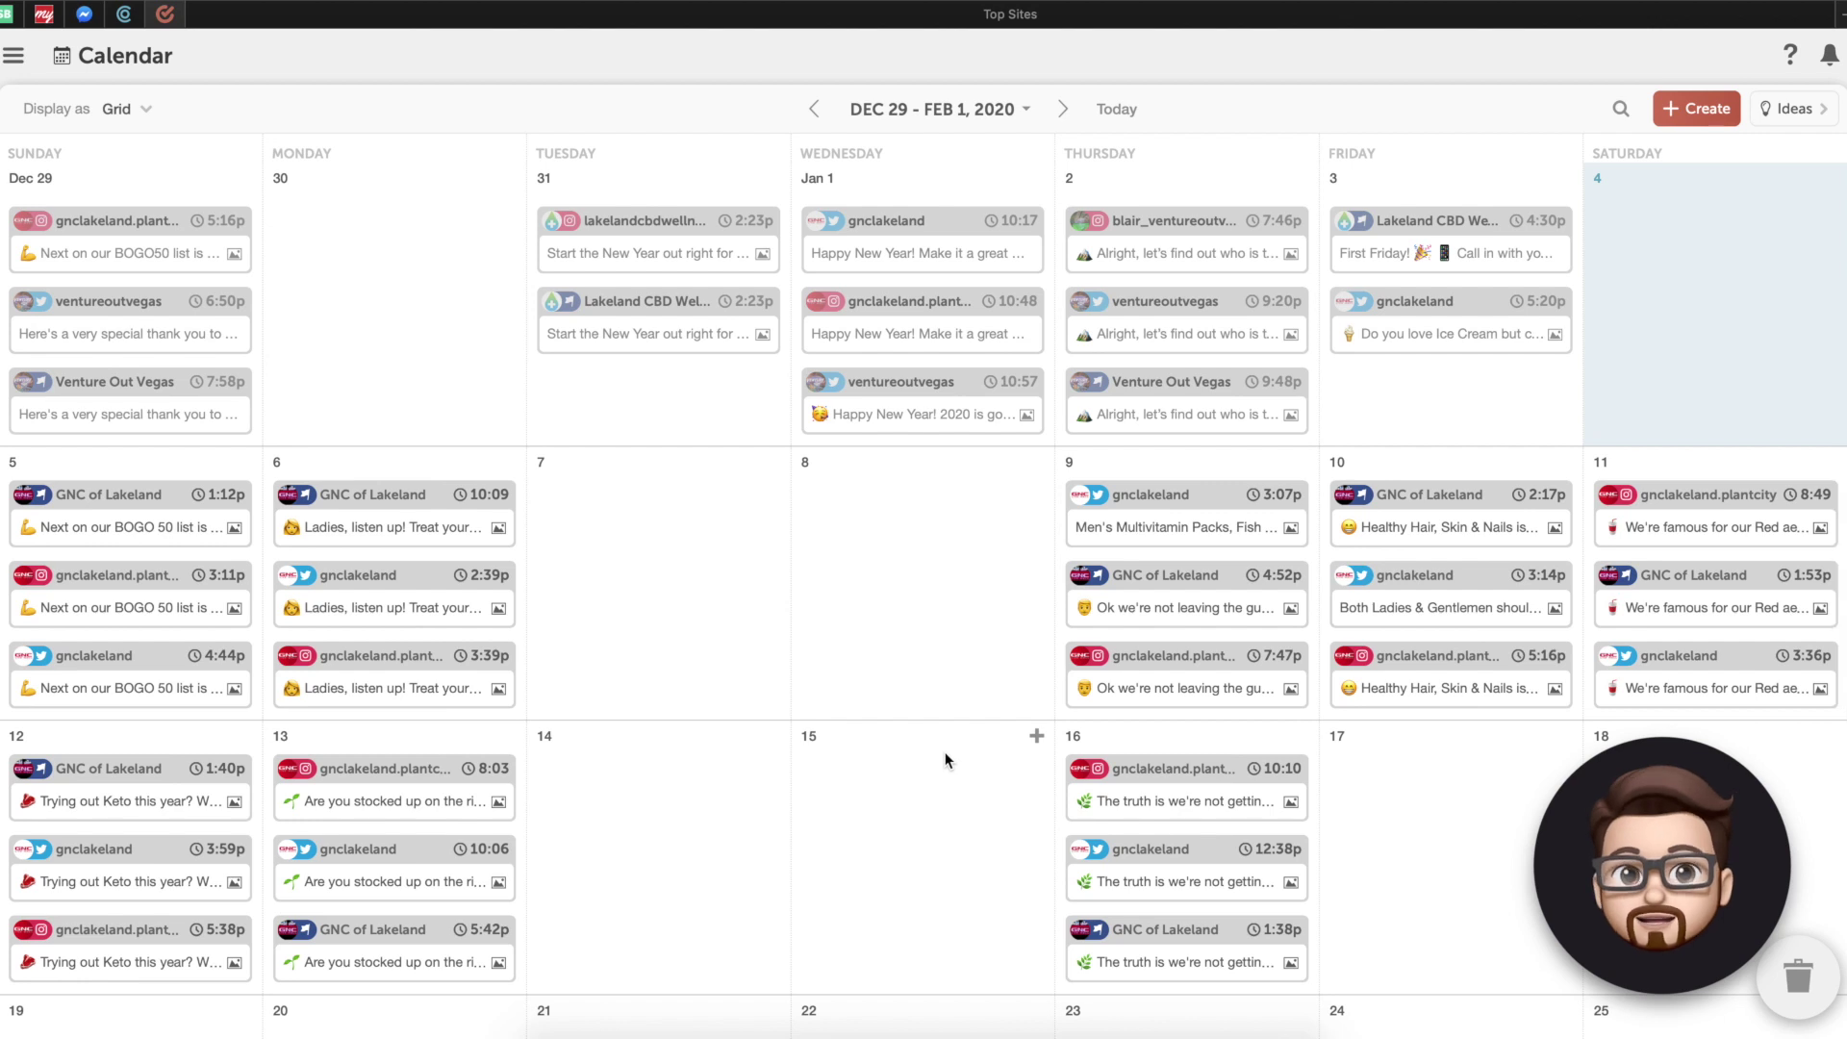
scroll(945, 760, down, 2)
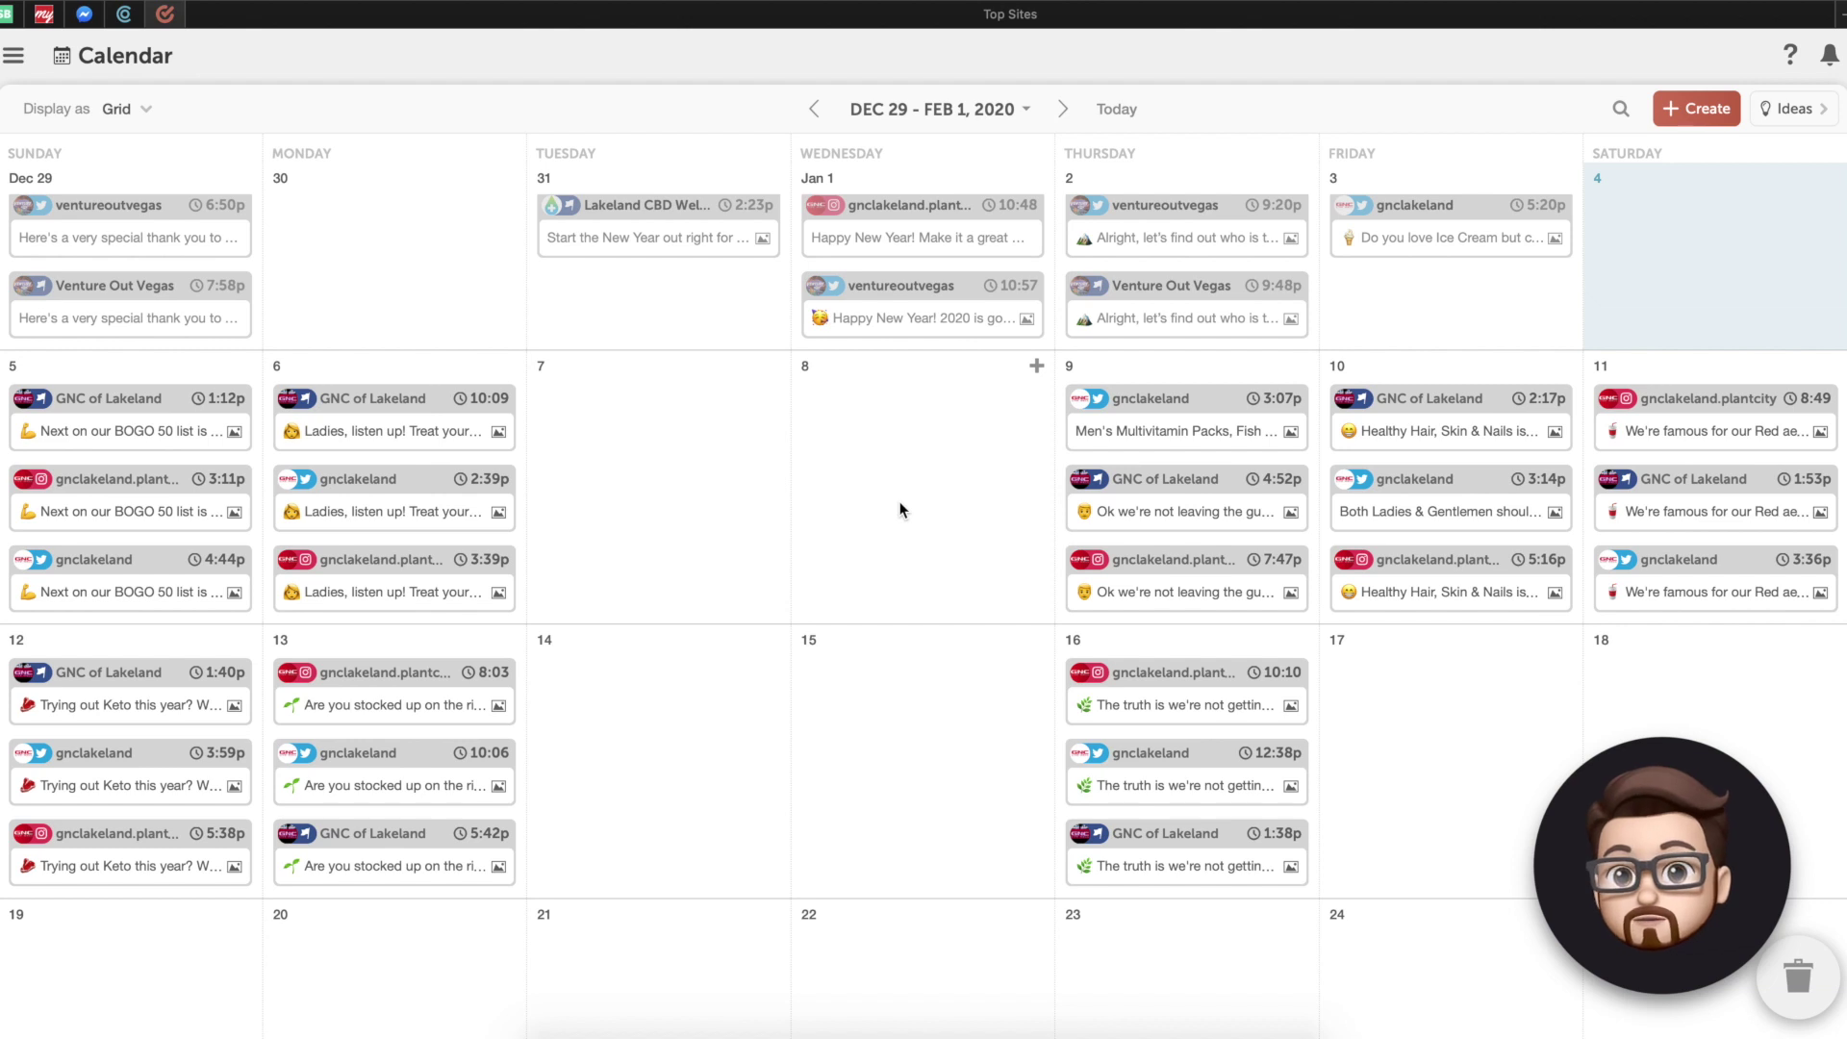
scroll(901, 509, up, 1)
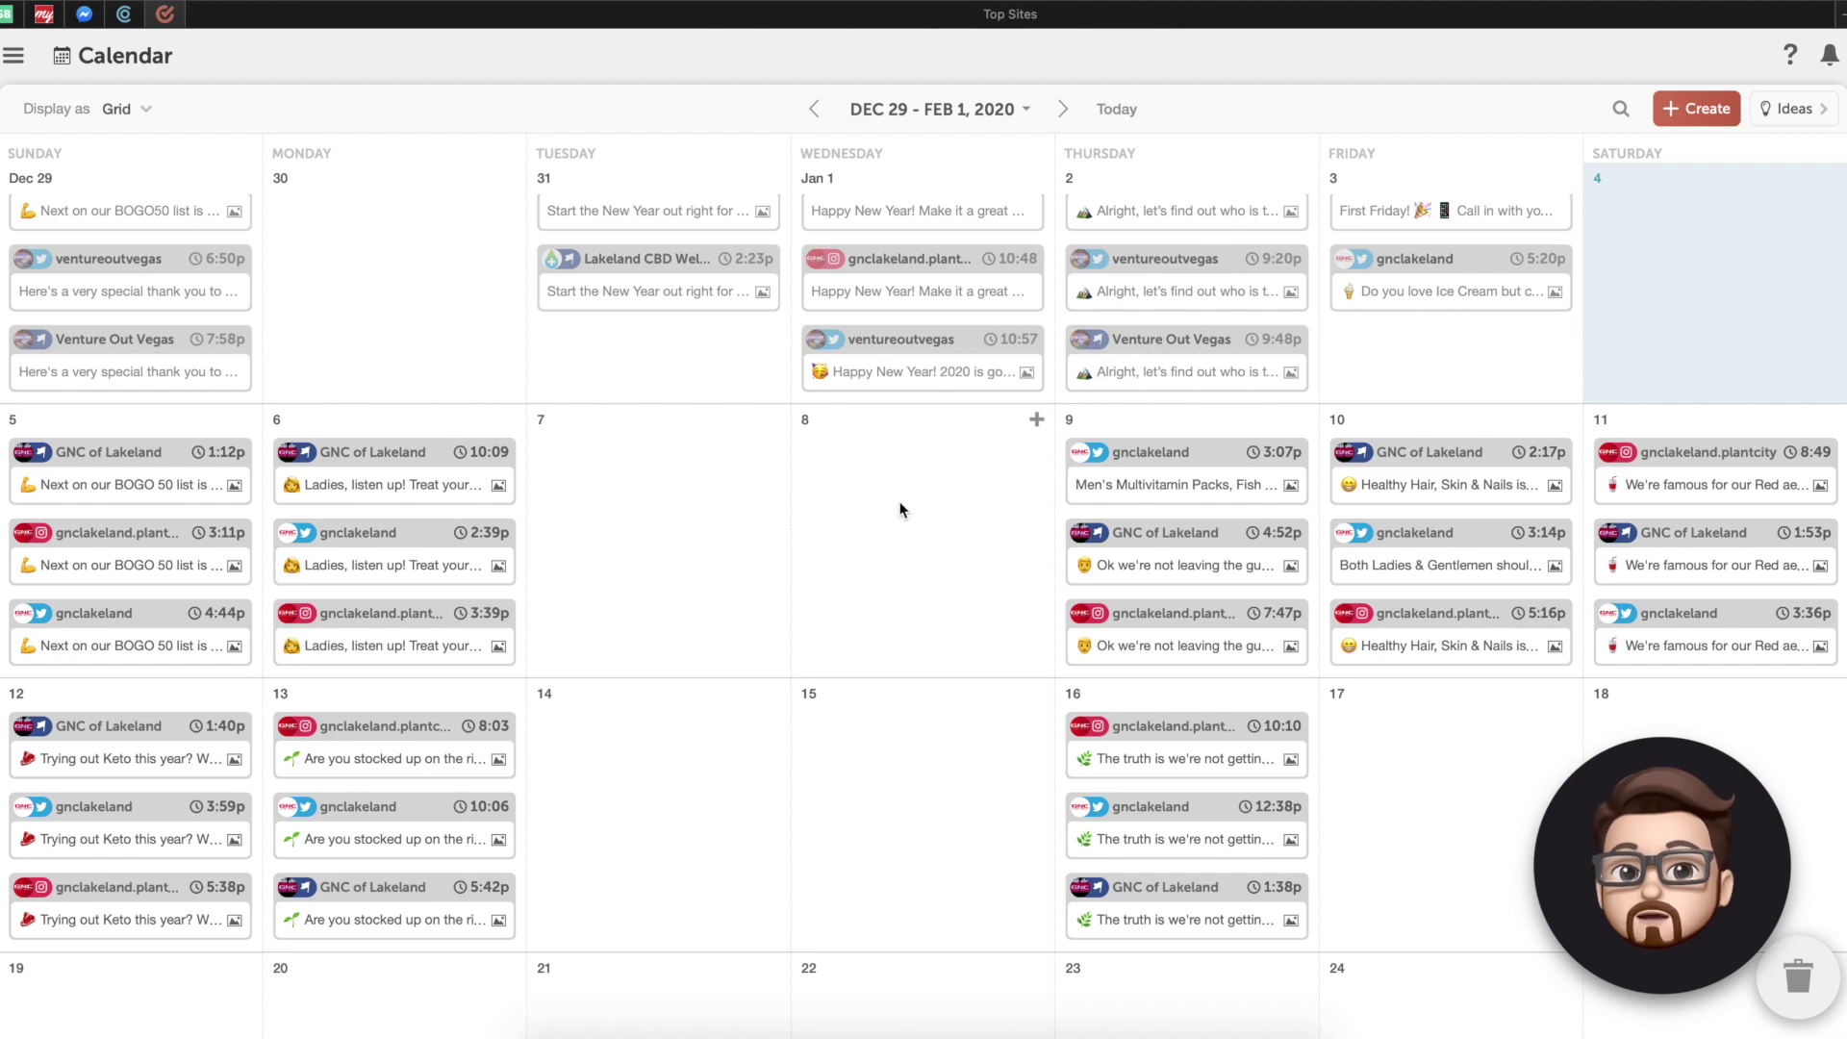
Step: Look through the additional content types that can be created, and open the blank calendar event form, closing it without adding anything
scroll(901, 510, down, 3)
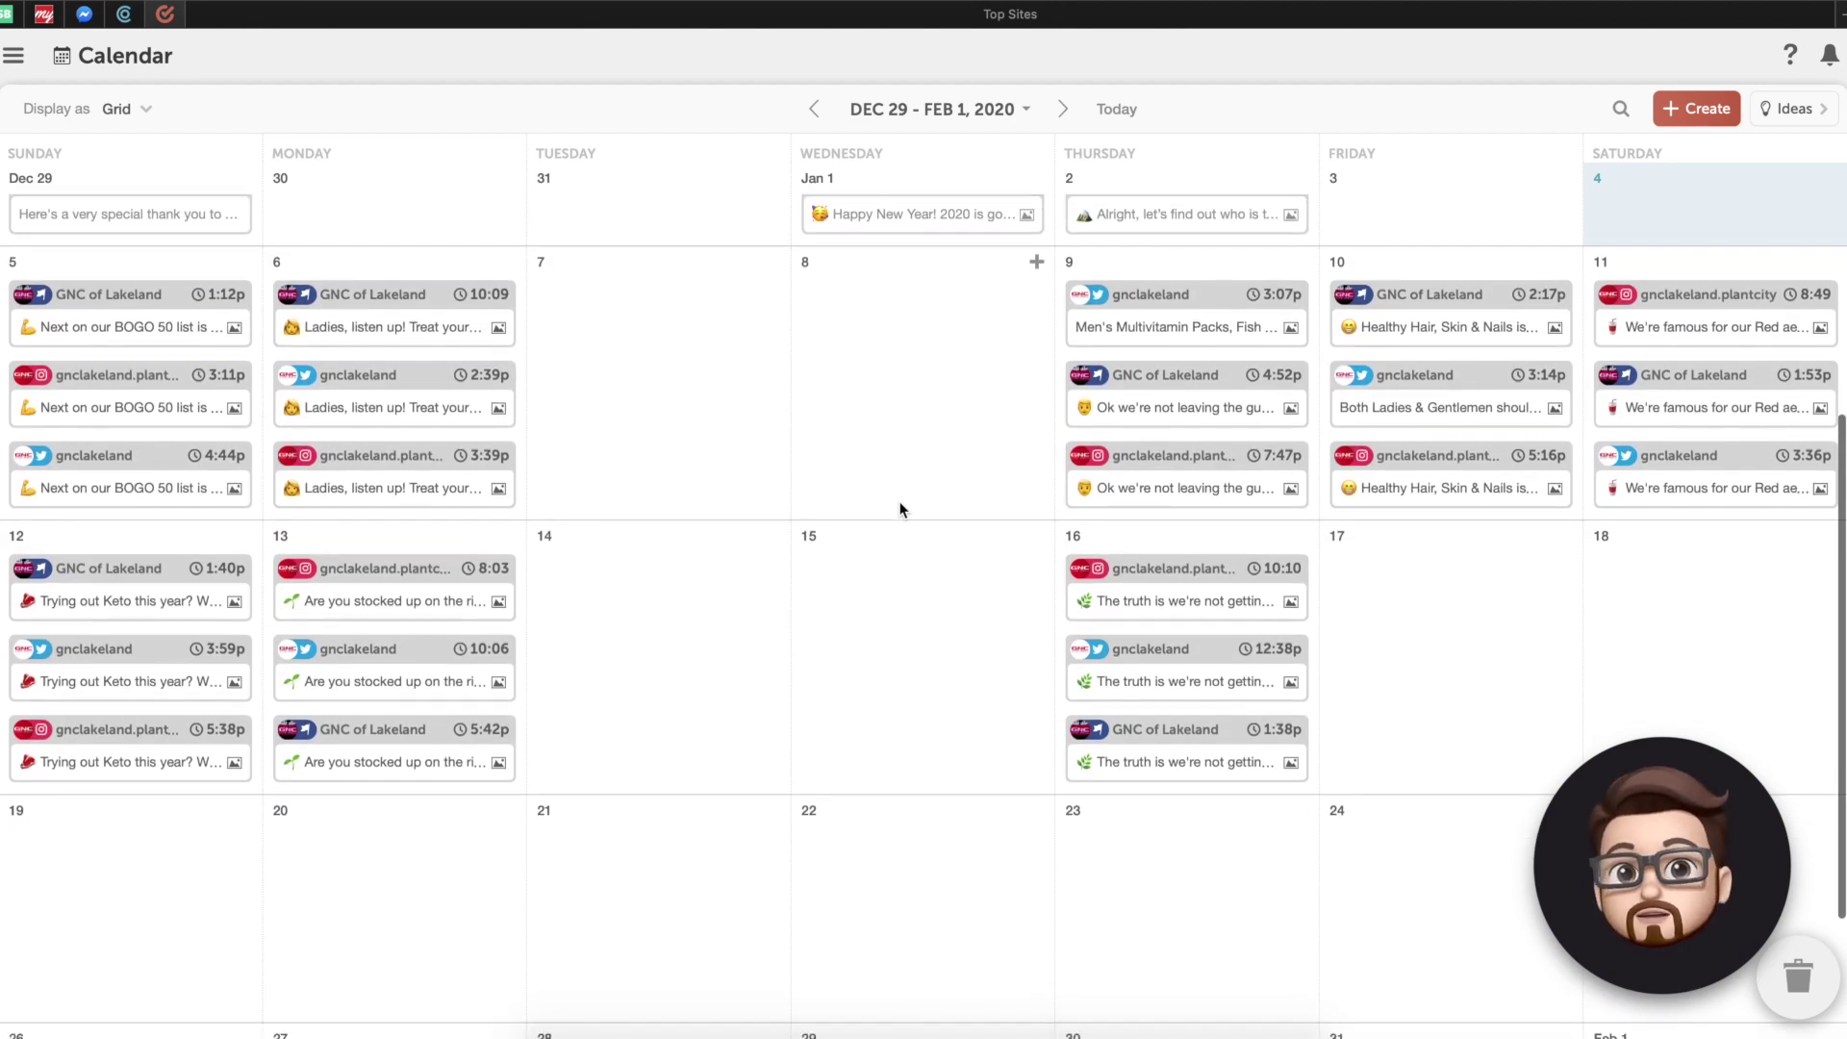
scroll(902, 510, down, 1)
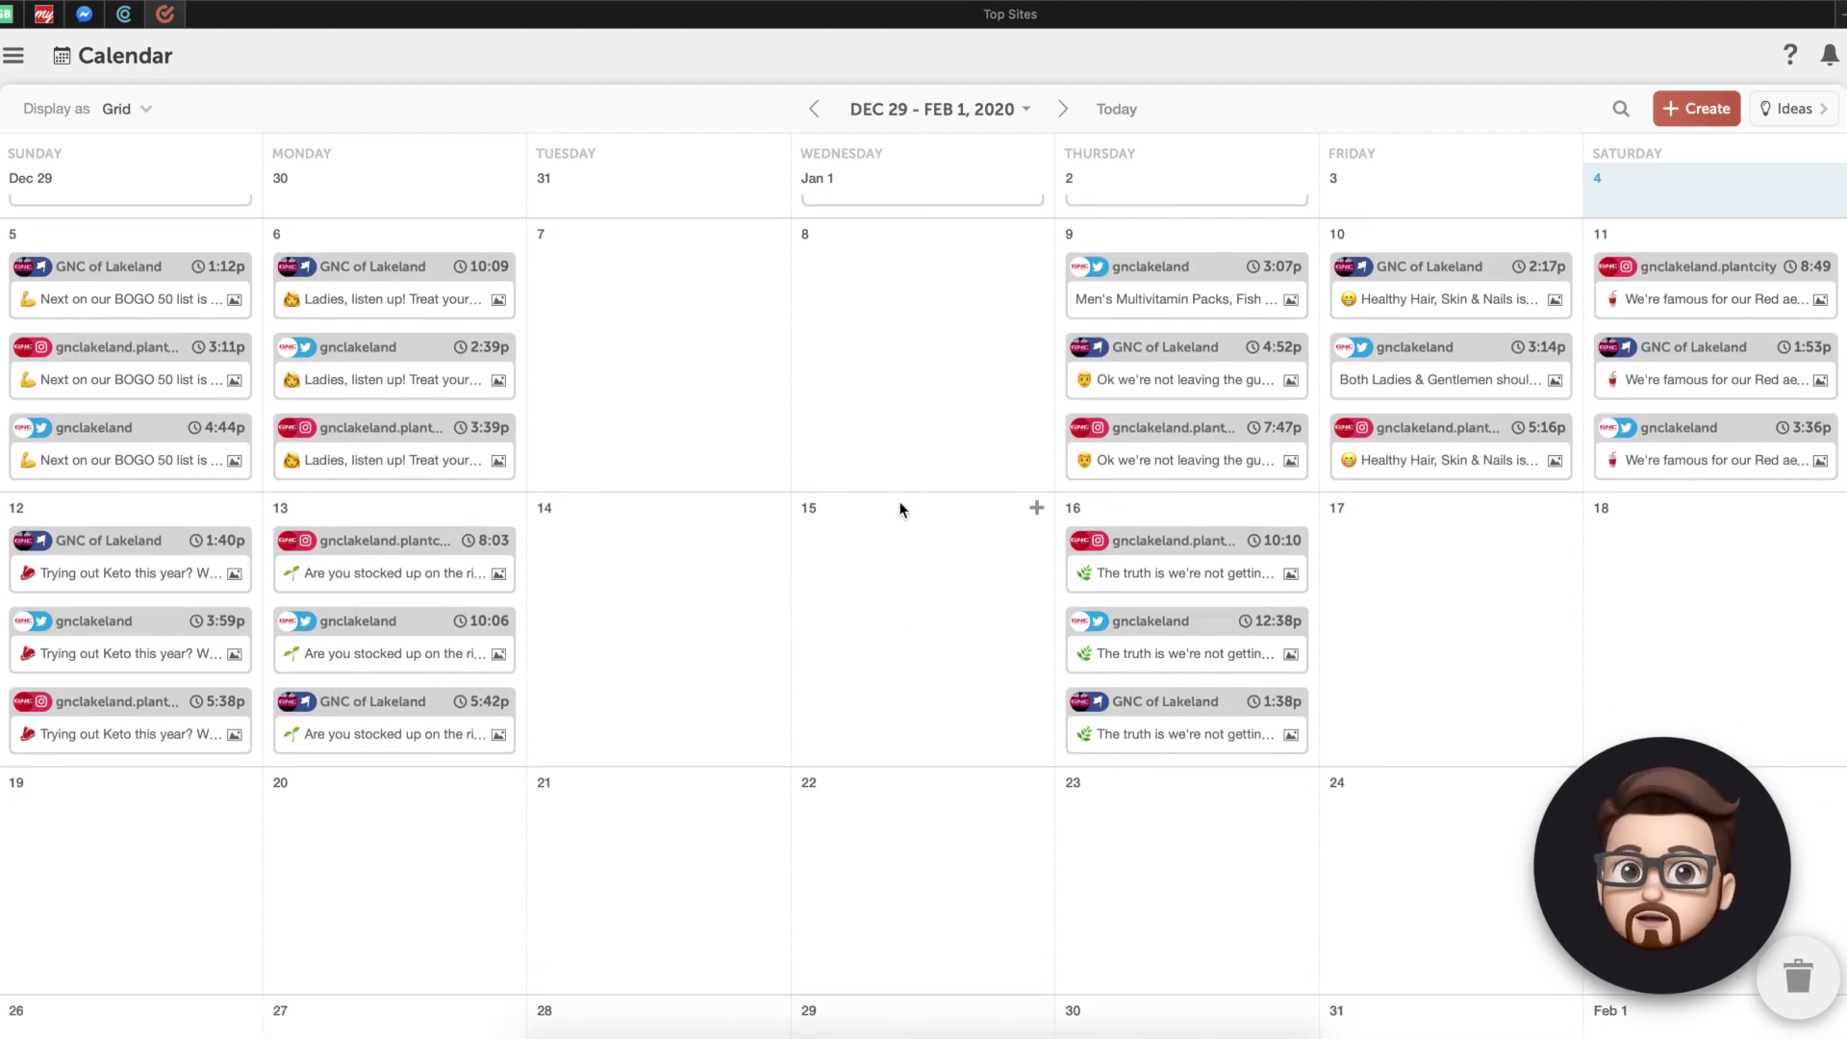
scroll(901, 510, up, 2)
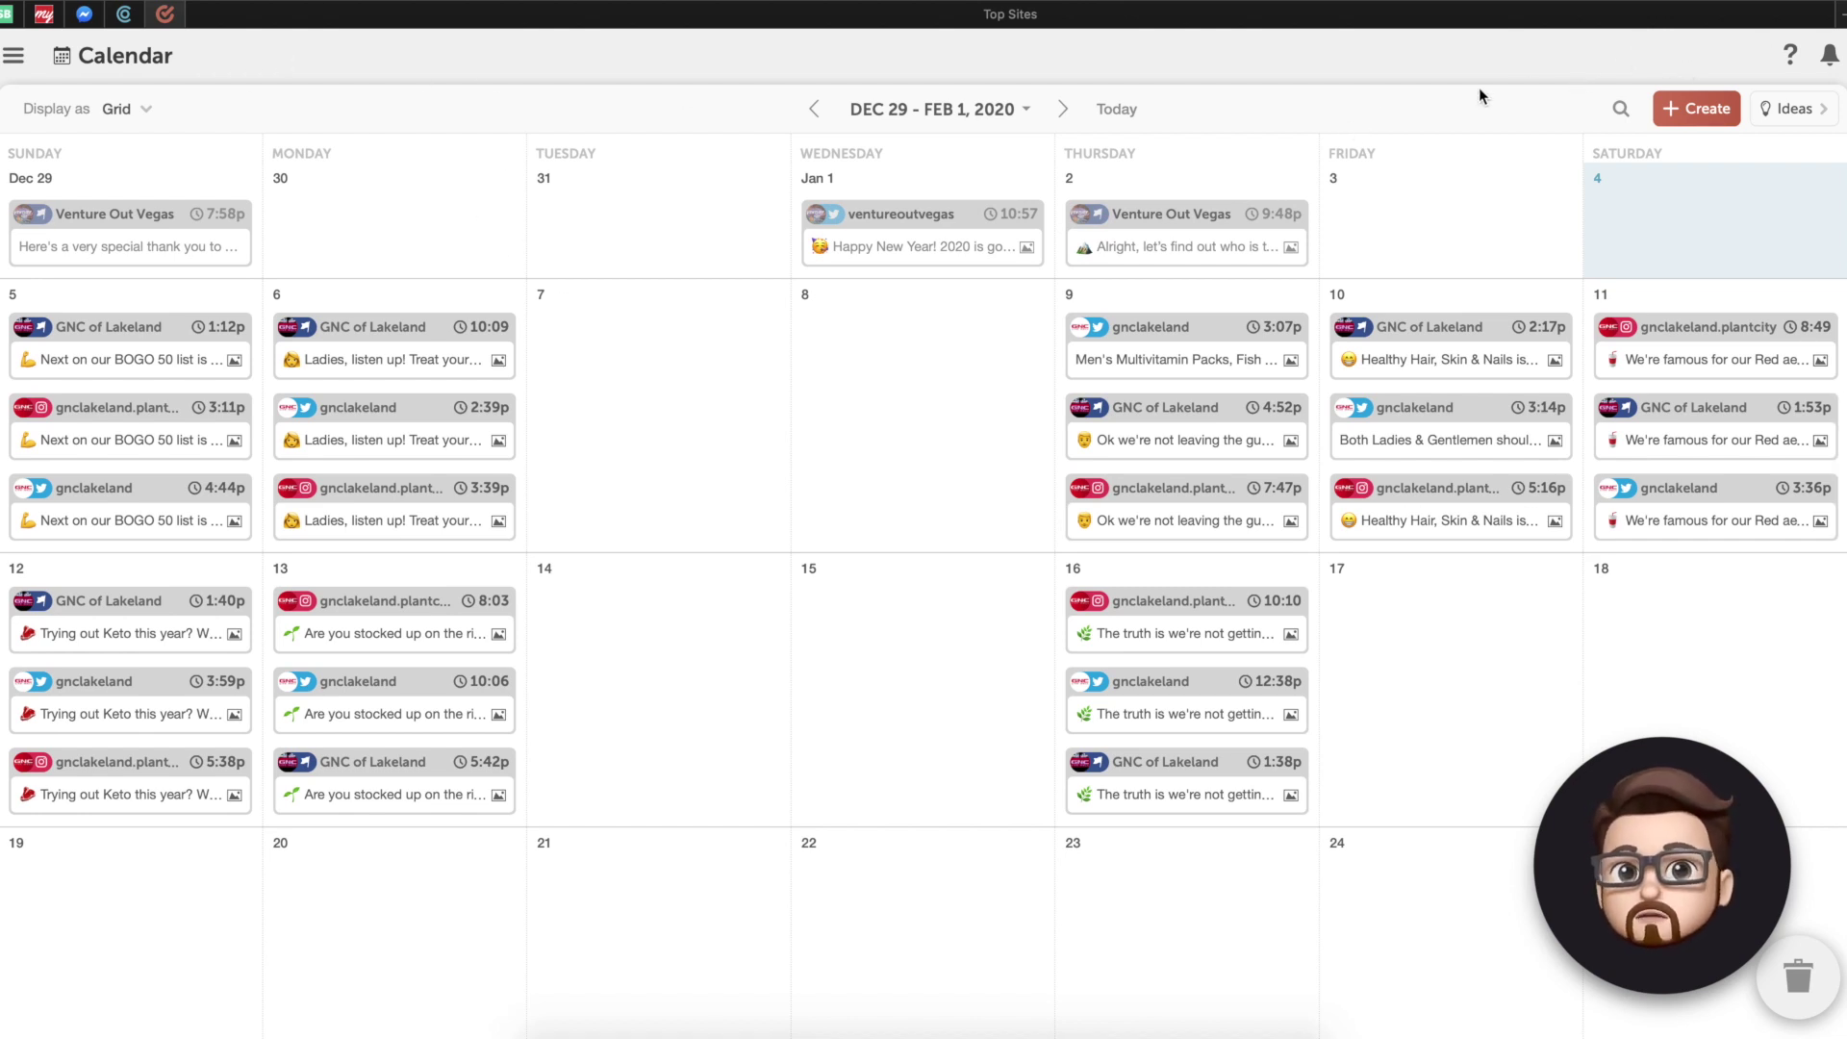
click(1673, 112)
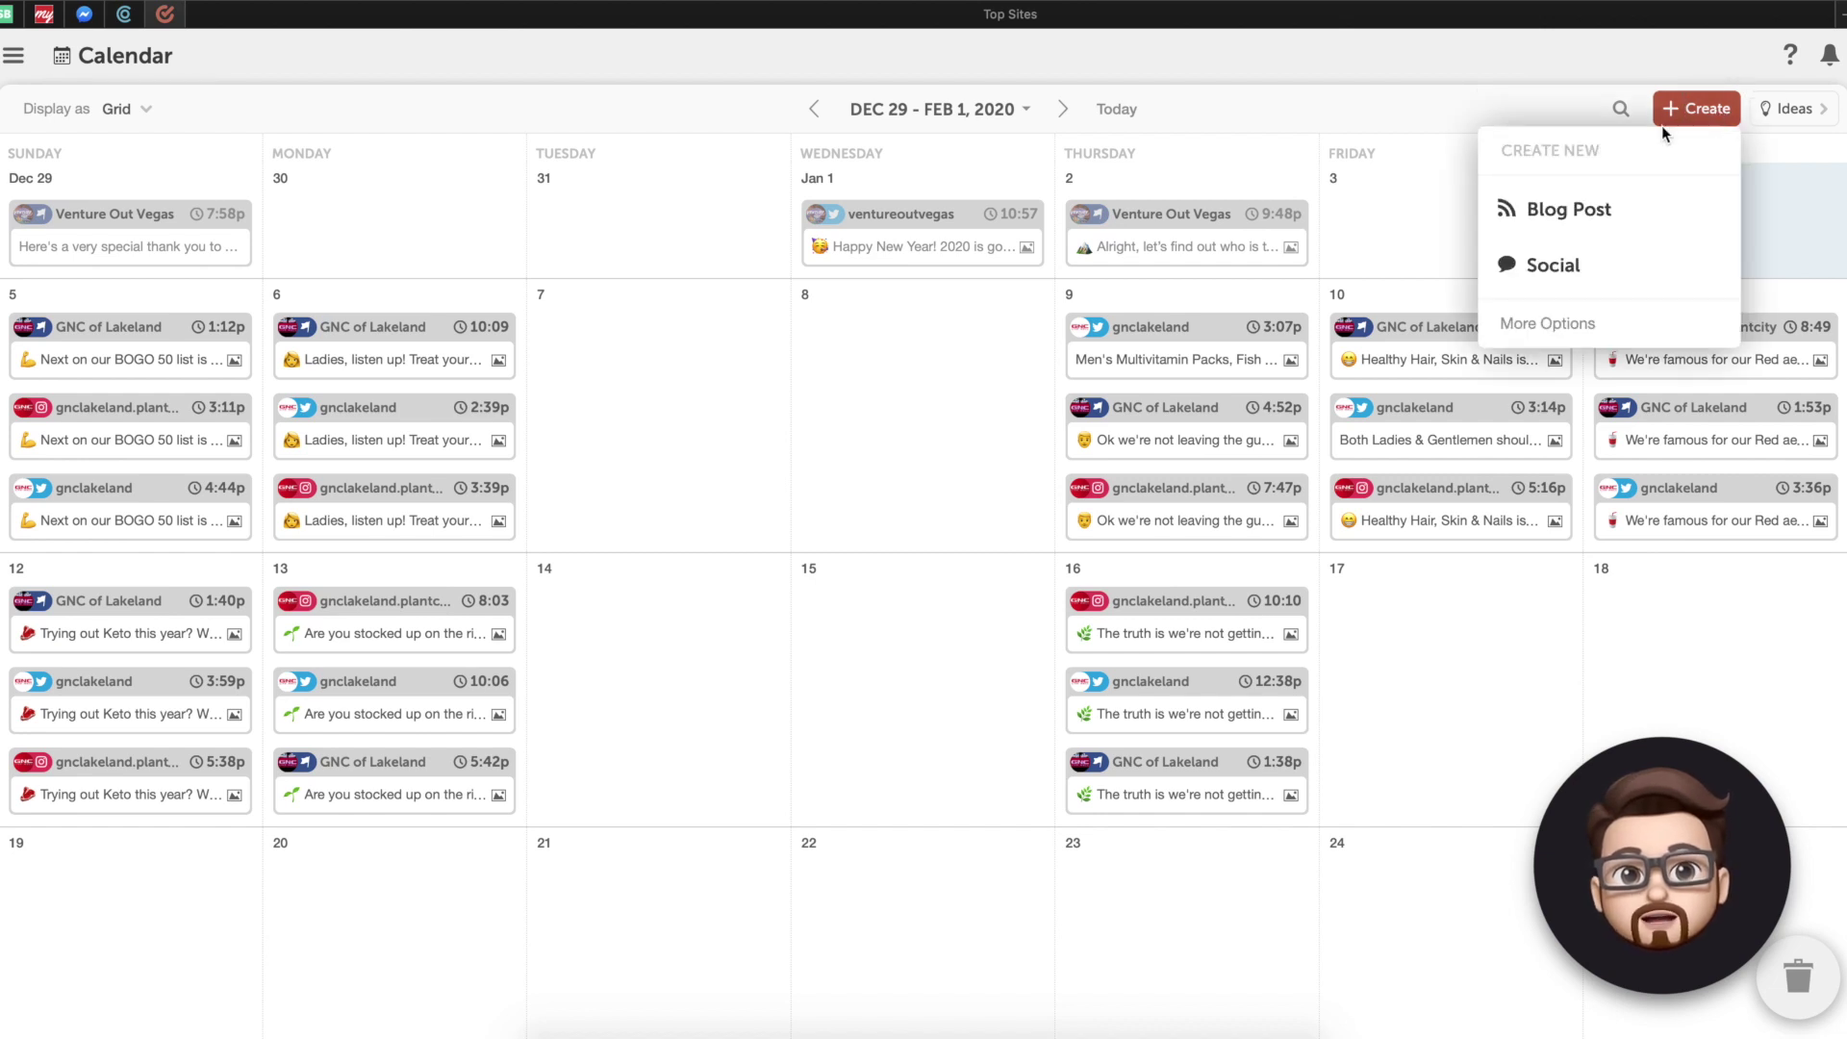
click(1551, 325)
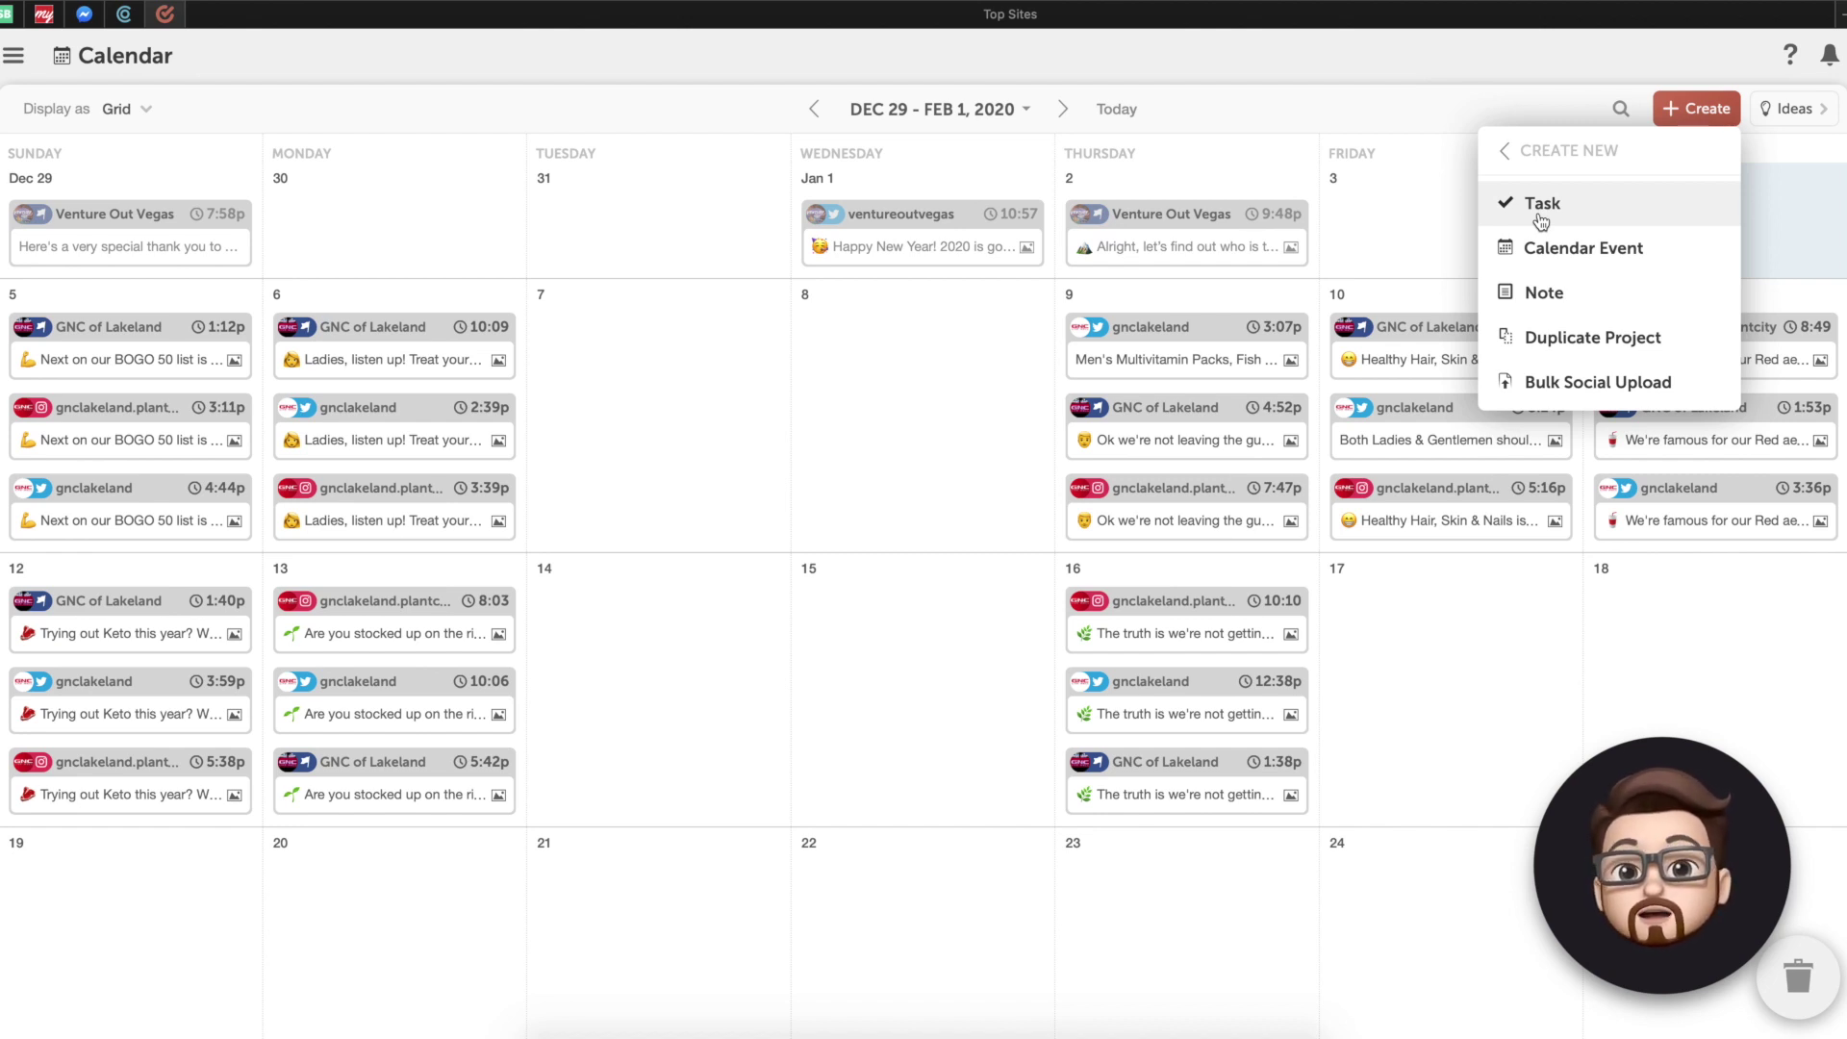
click(1585, 252)
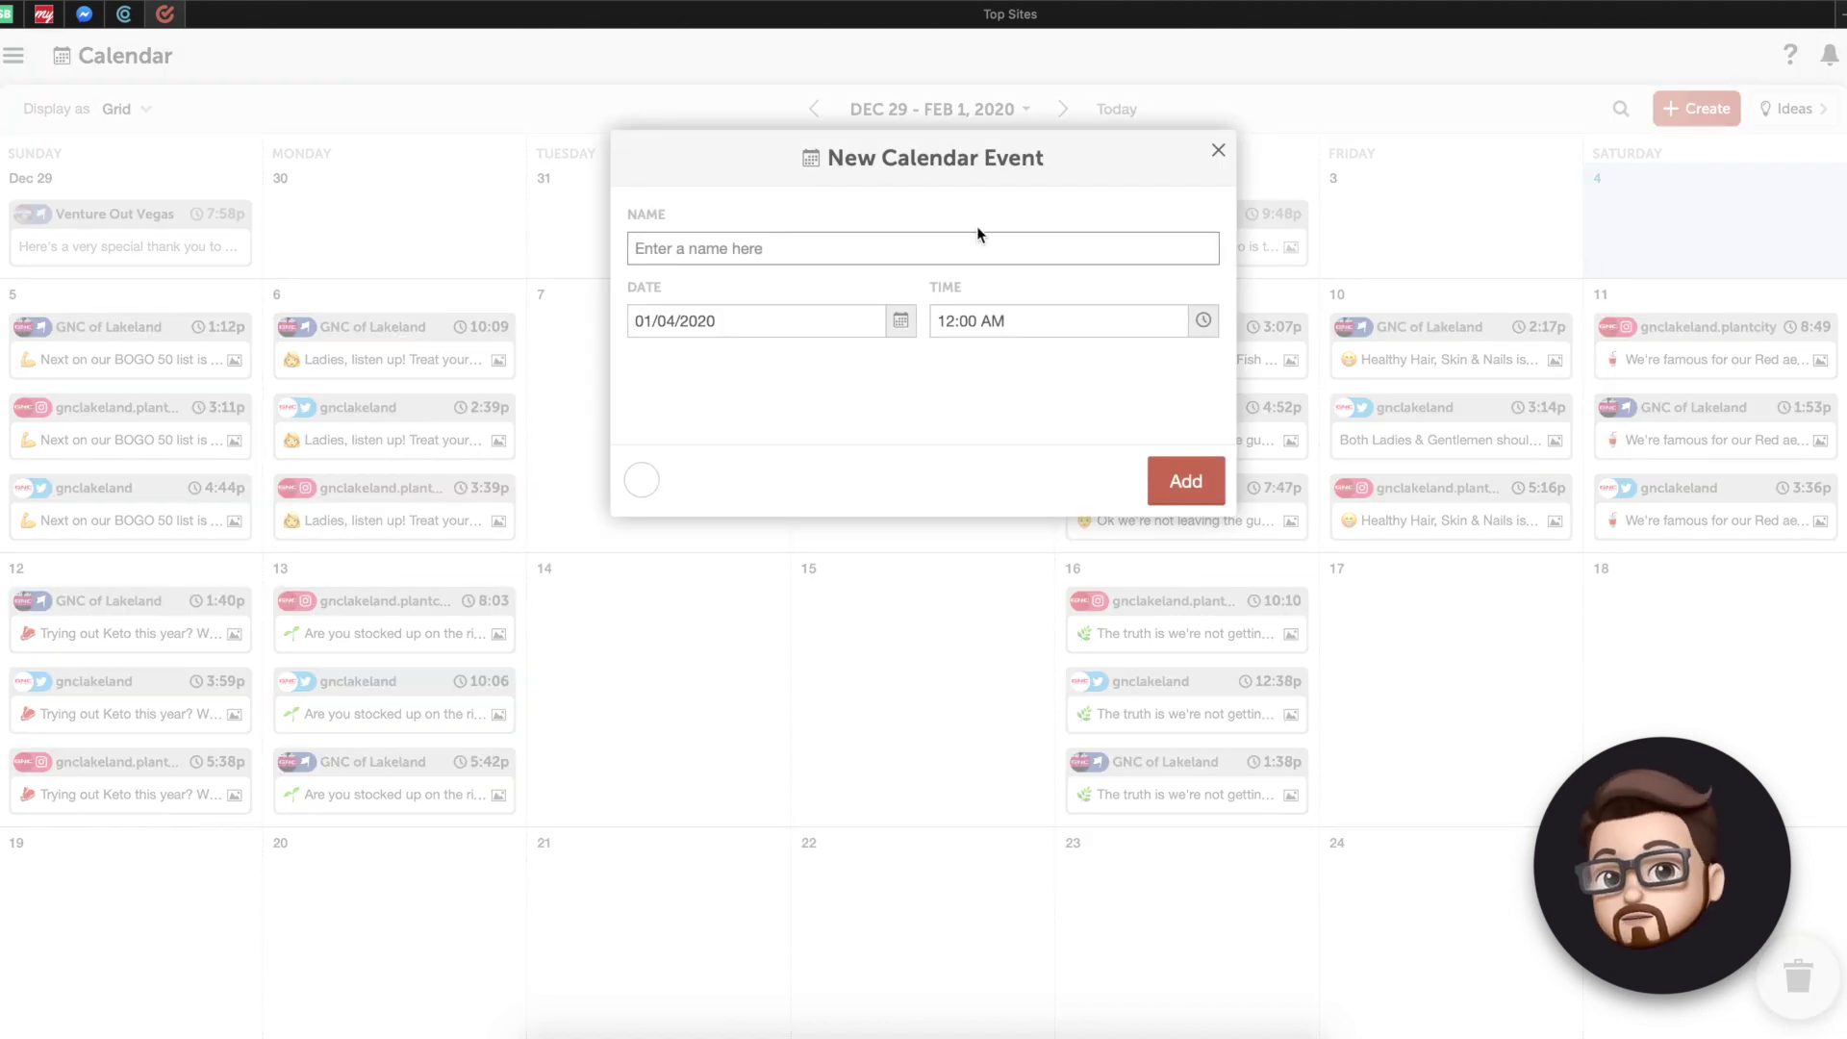
click(1216, 157)
click(1202, 287)
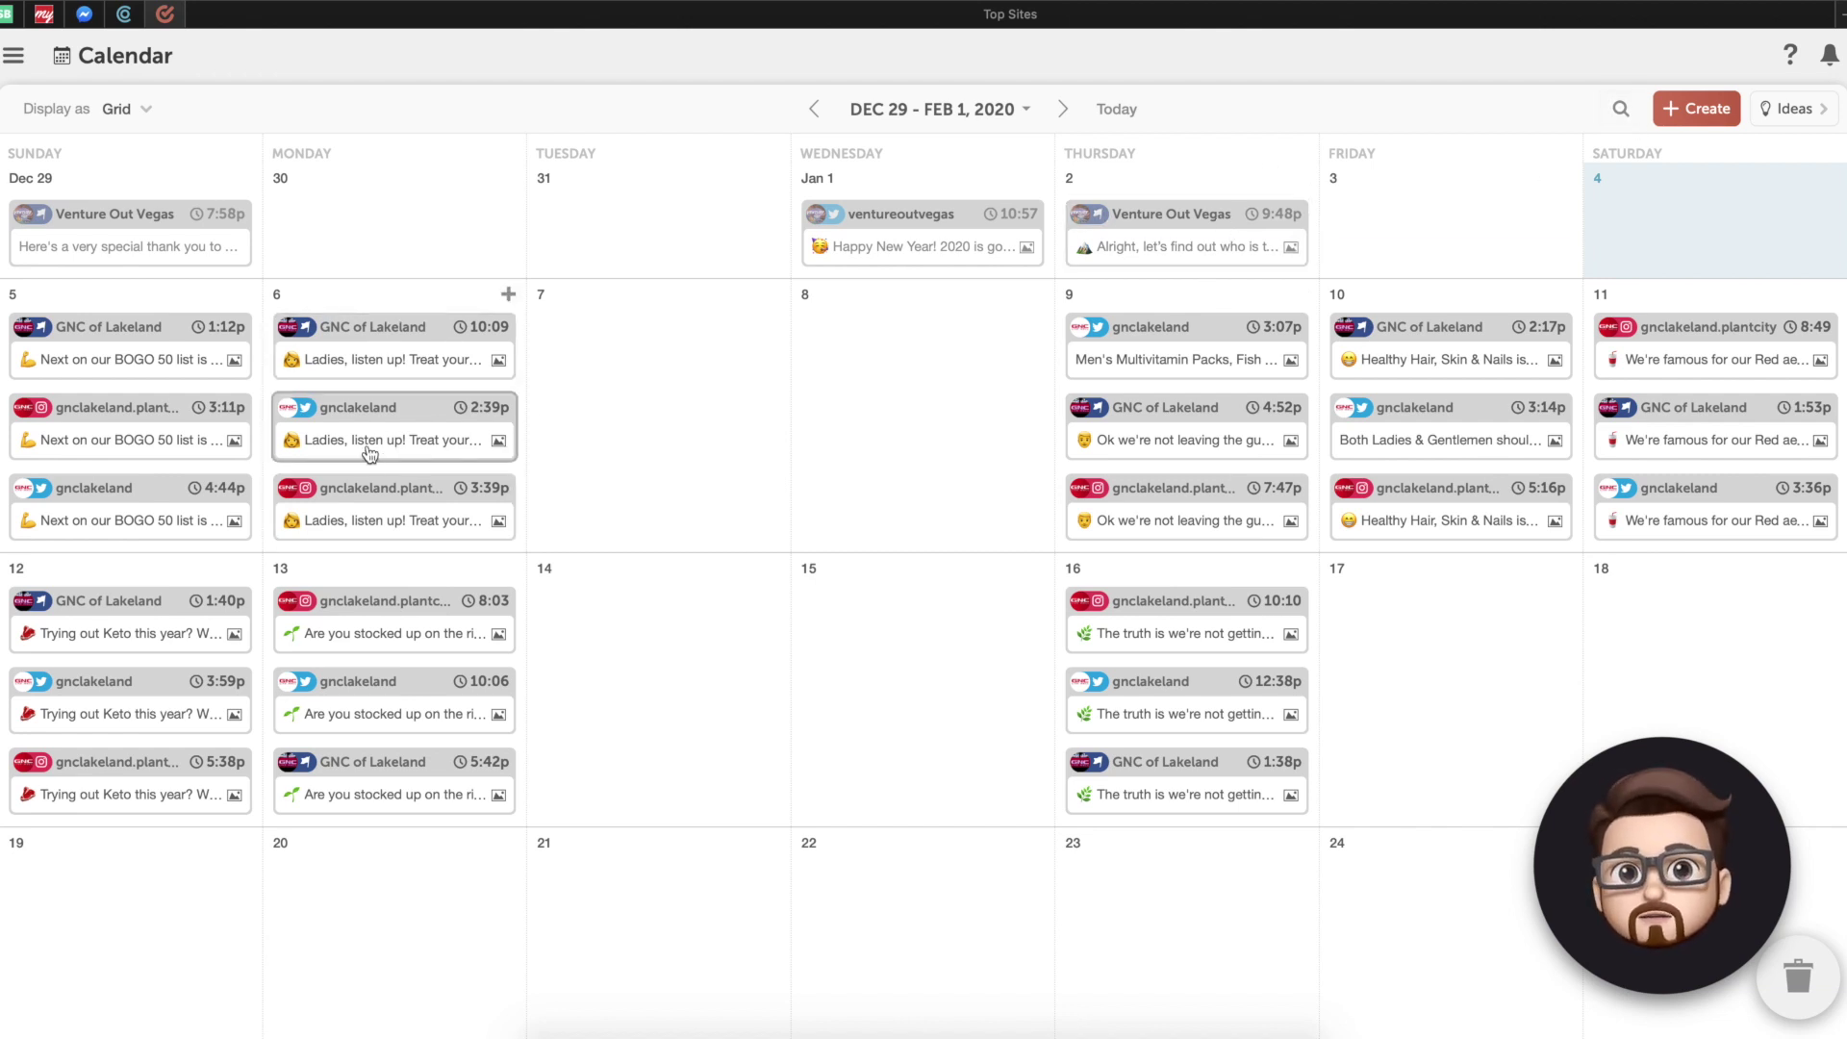
Step: Create a blog post project titled "The 5 Best Proteins To Take in 2020" and close it to return to the calendar
click(1709, 116)
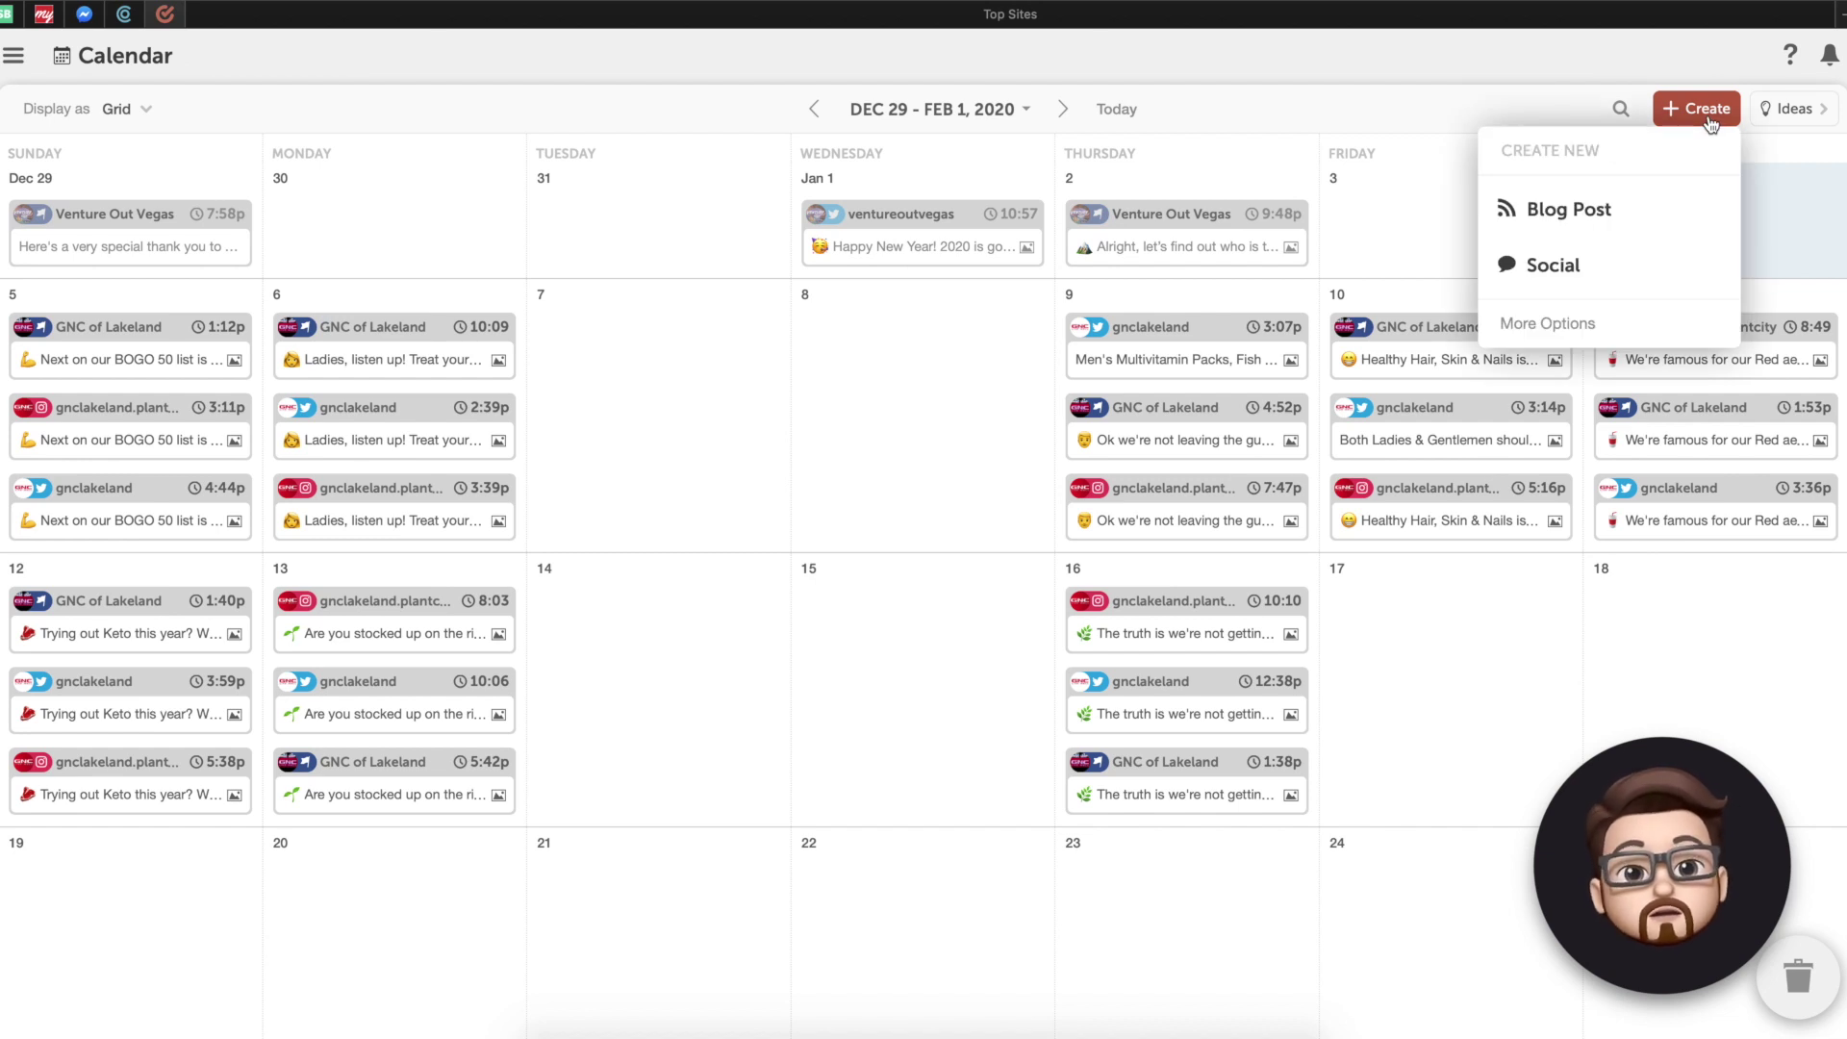
click(1568, 229)
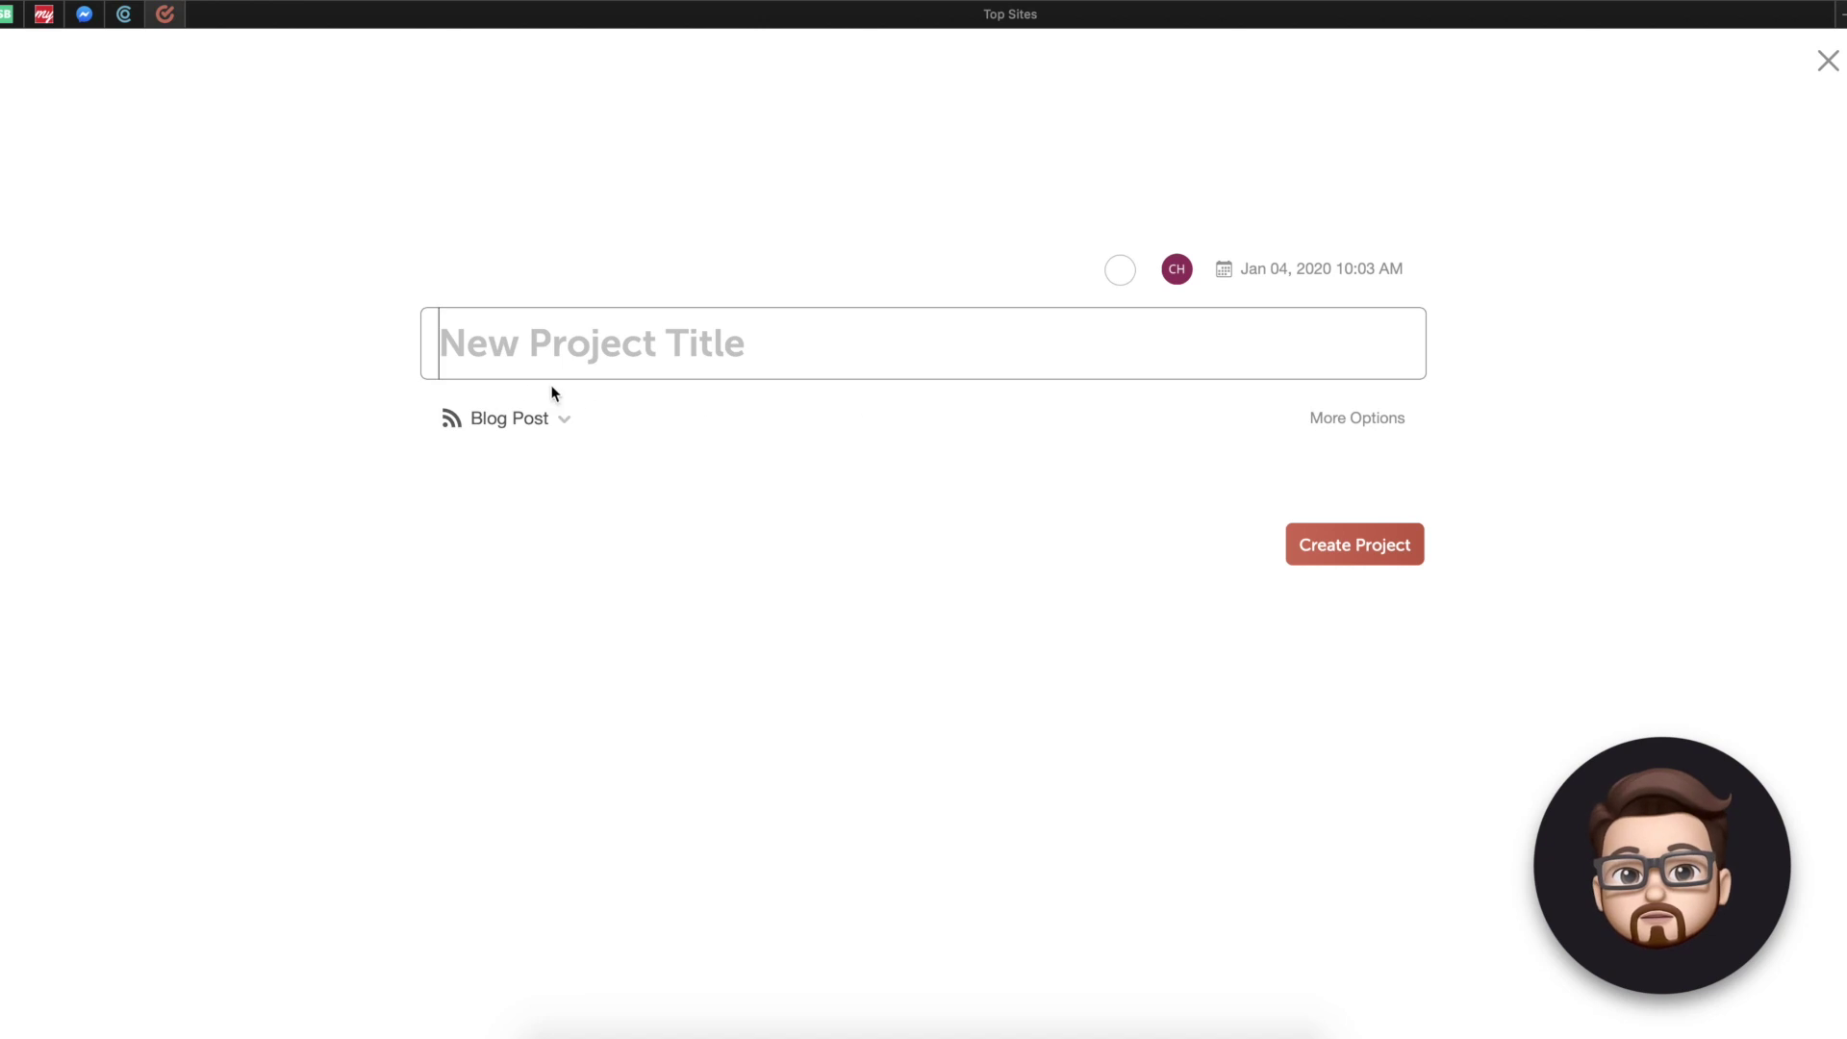
click(1364, 418)
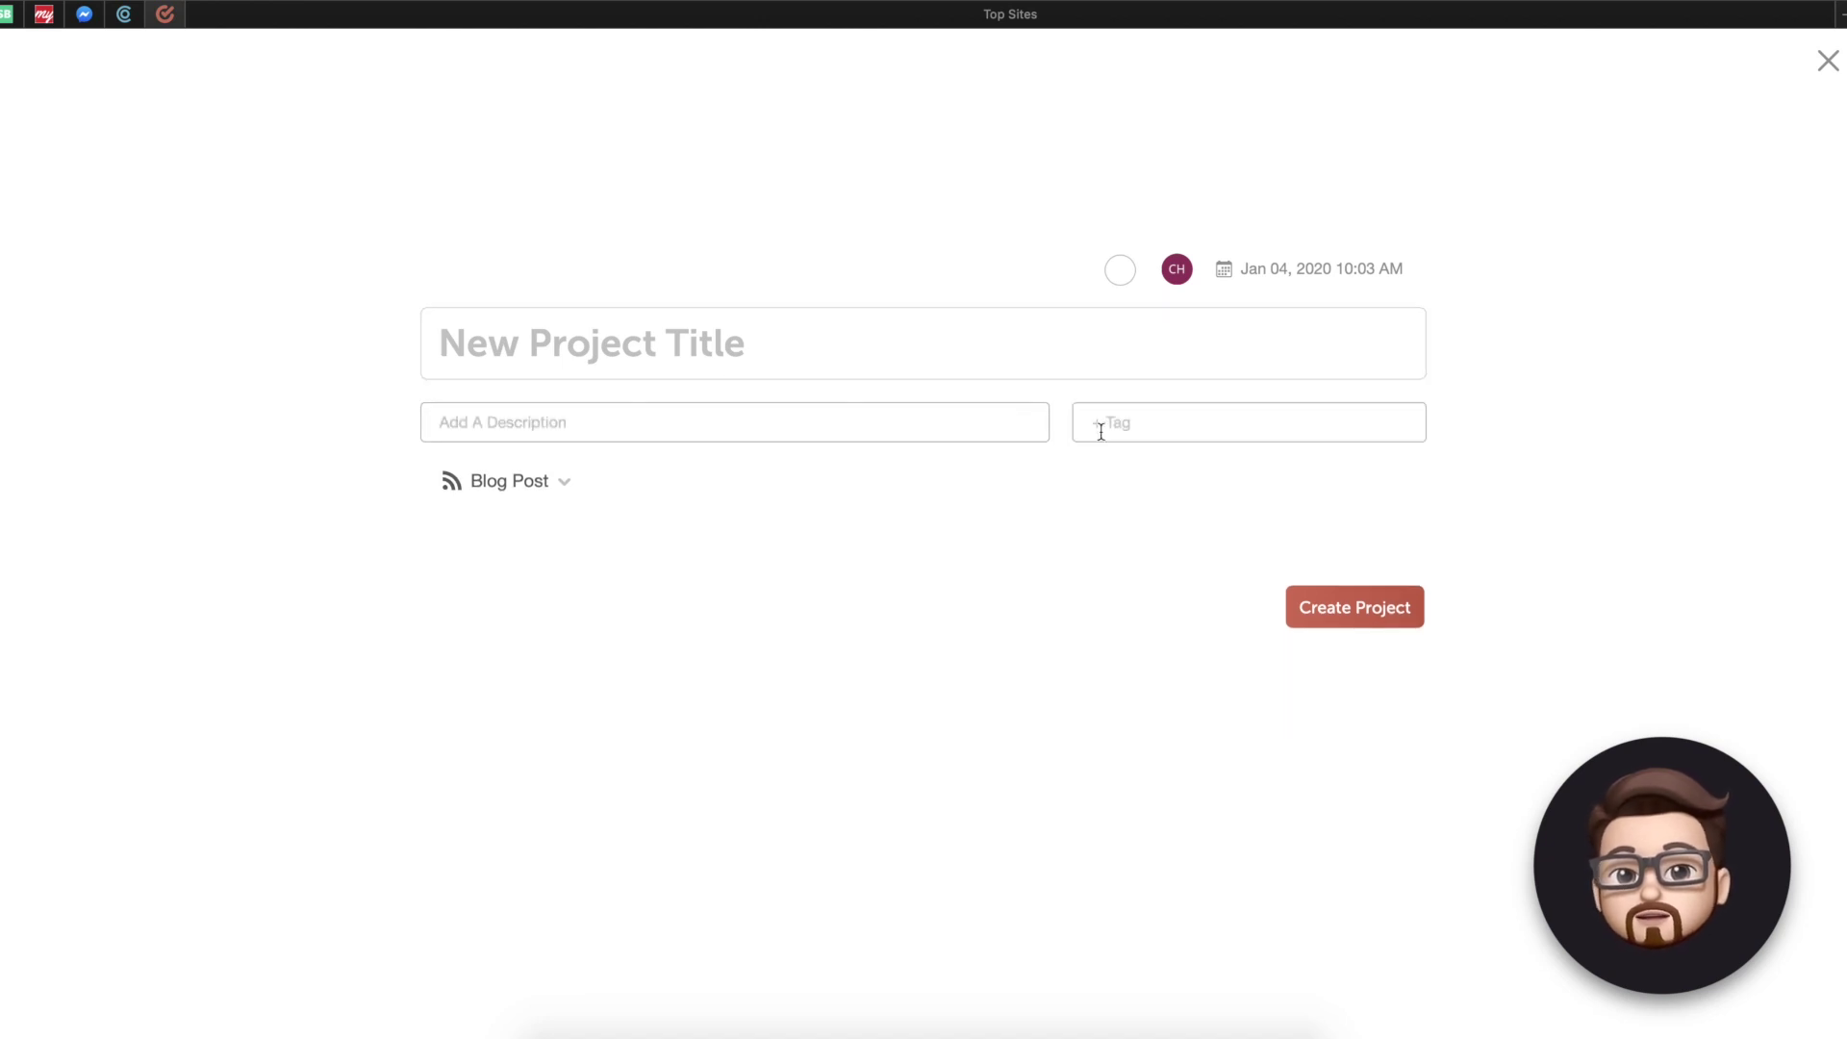
click(813, 358)
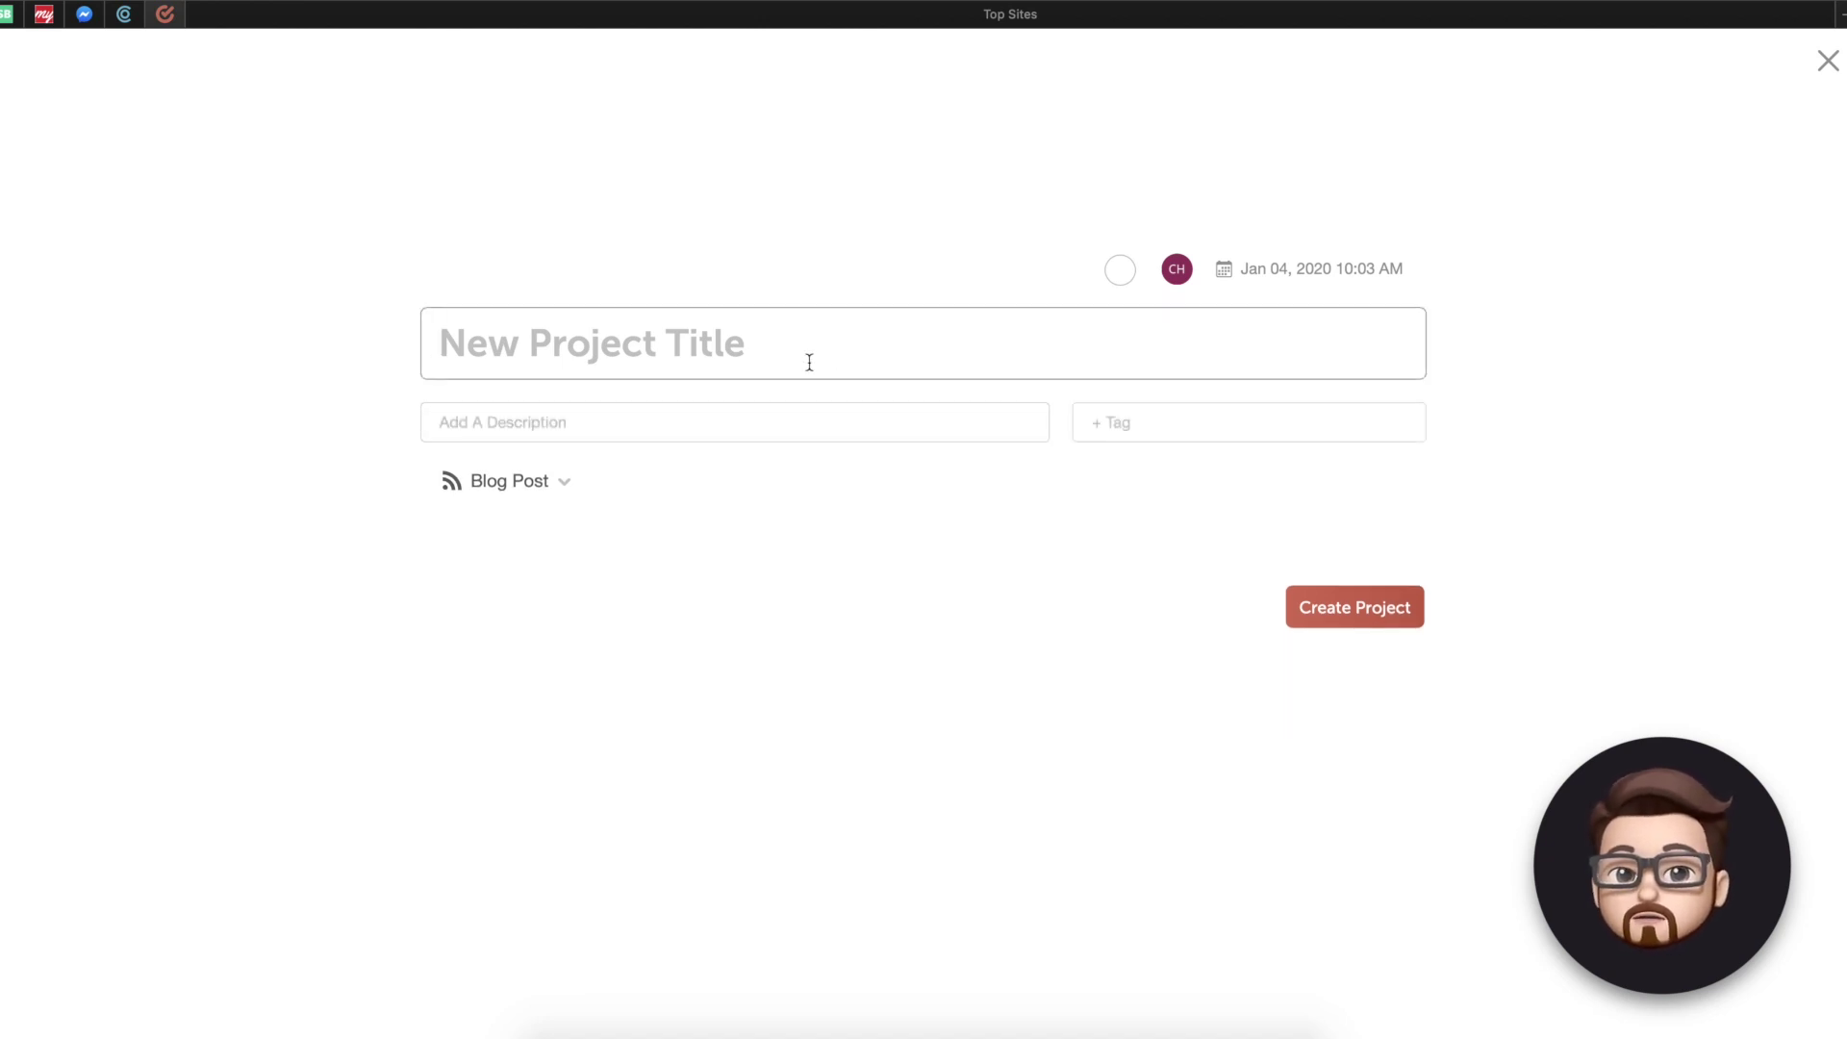
text(T)
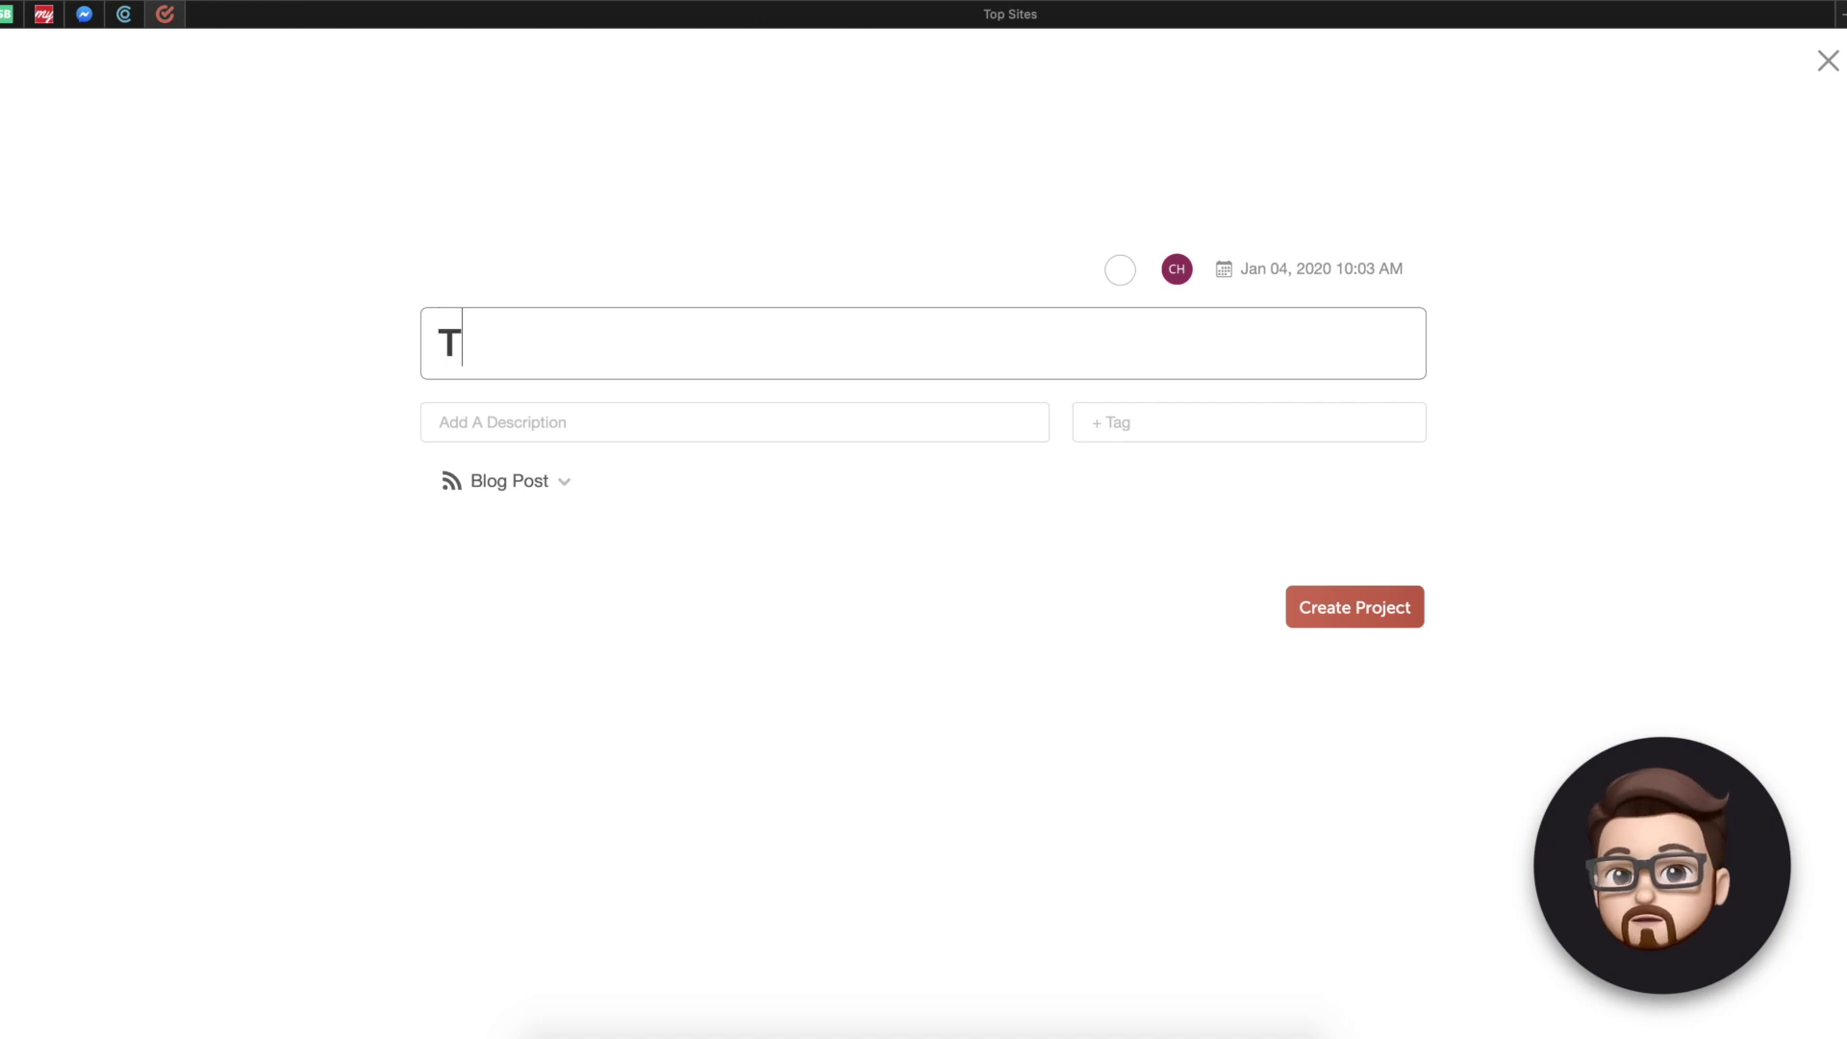
text(he 5 Best )
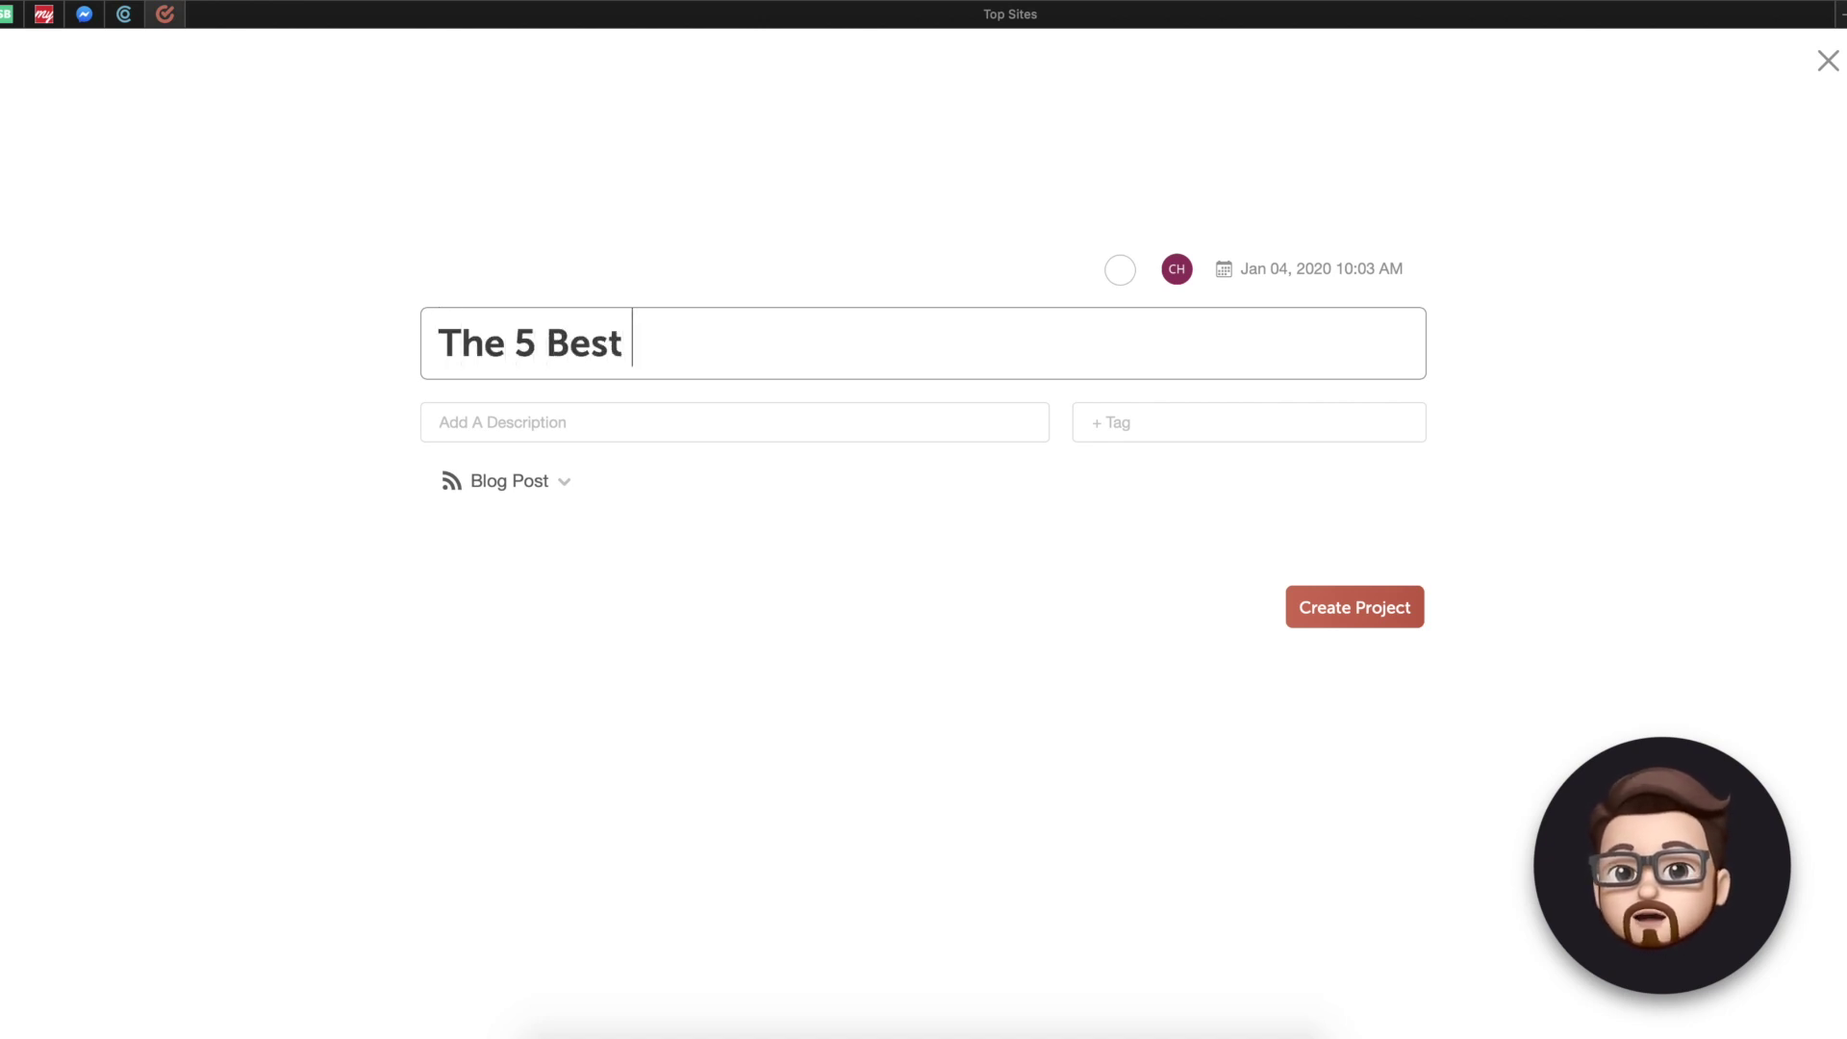
text(Proteing)
key(BackSpace)
text(s )
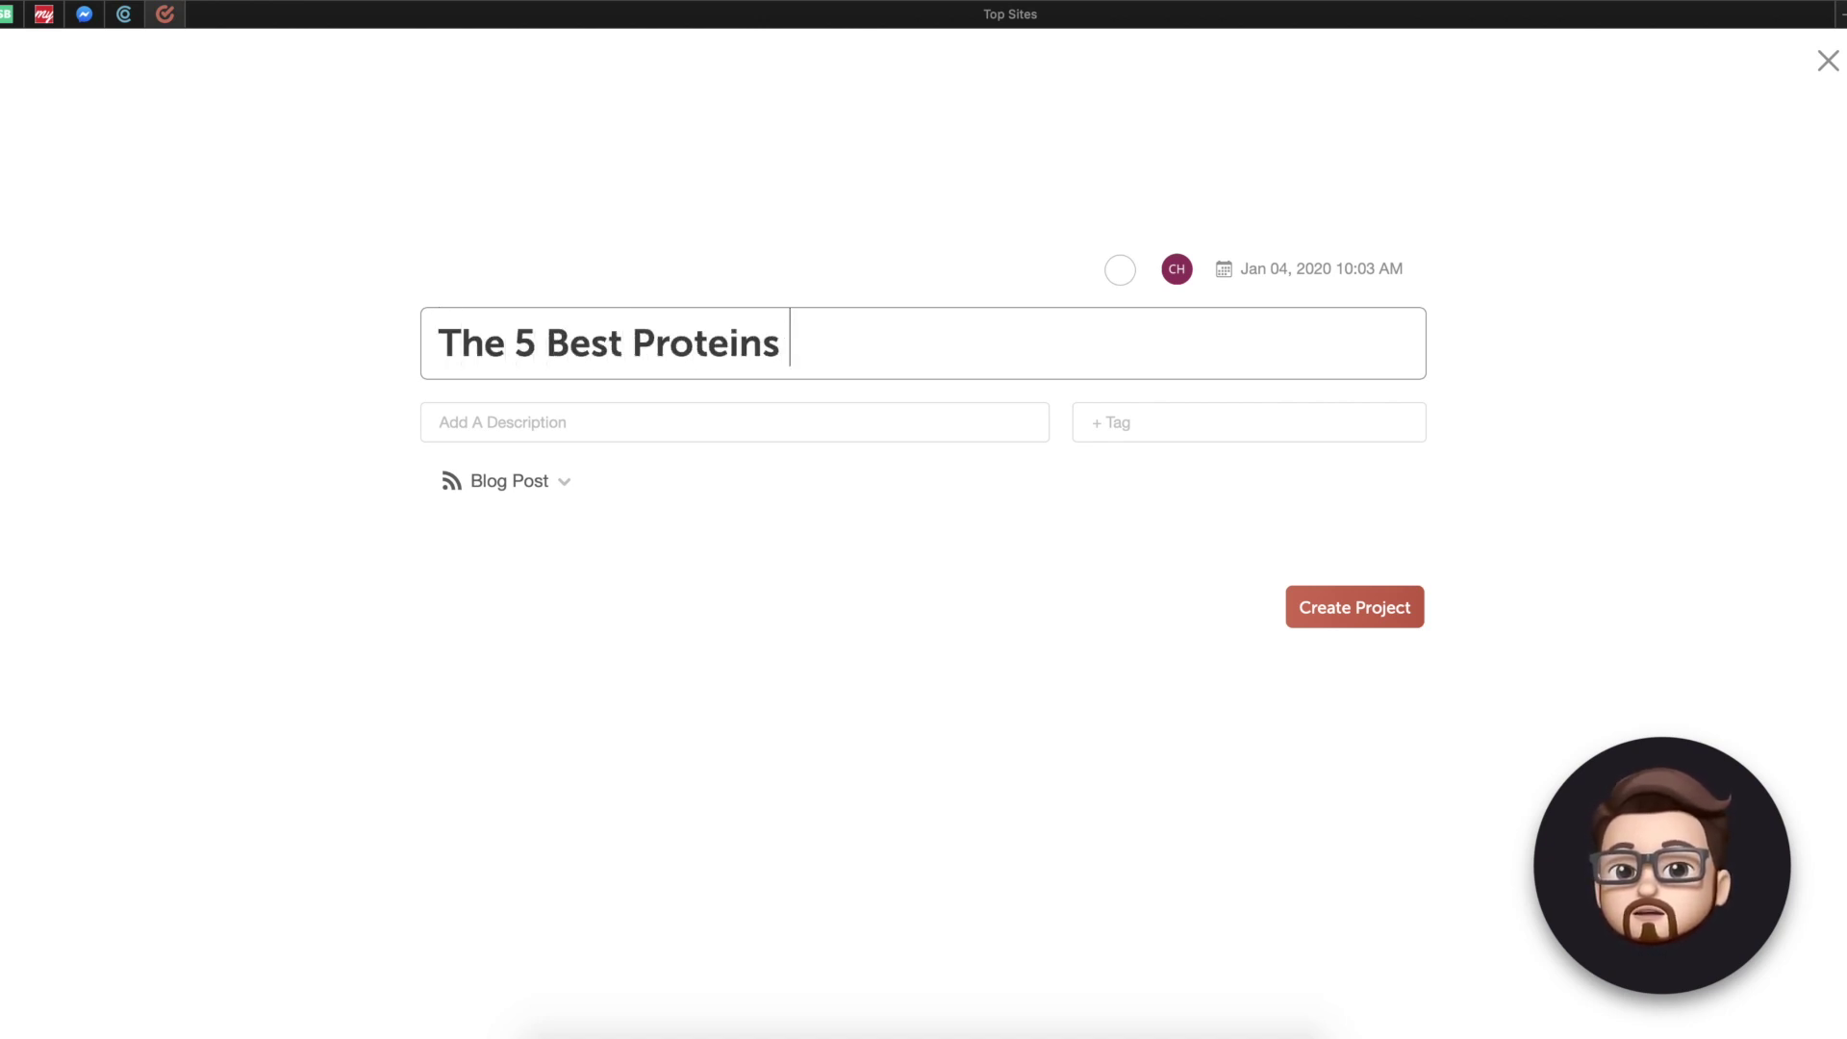
text(To Take in )
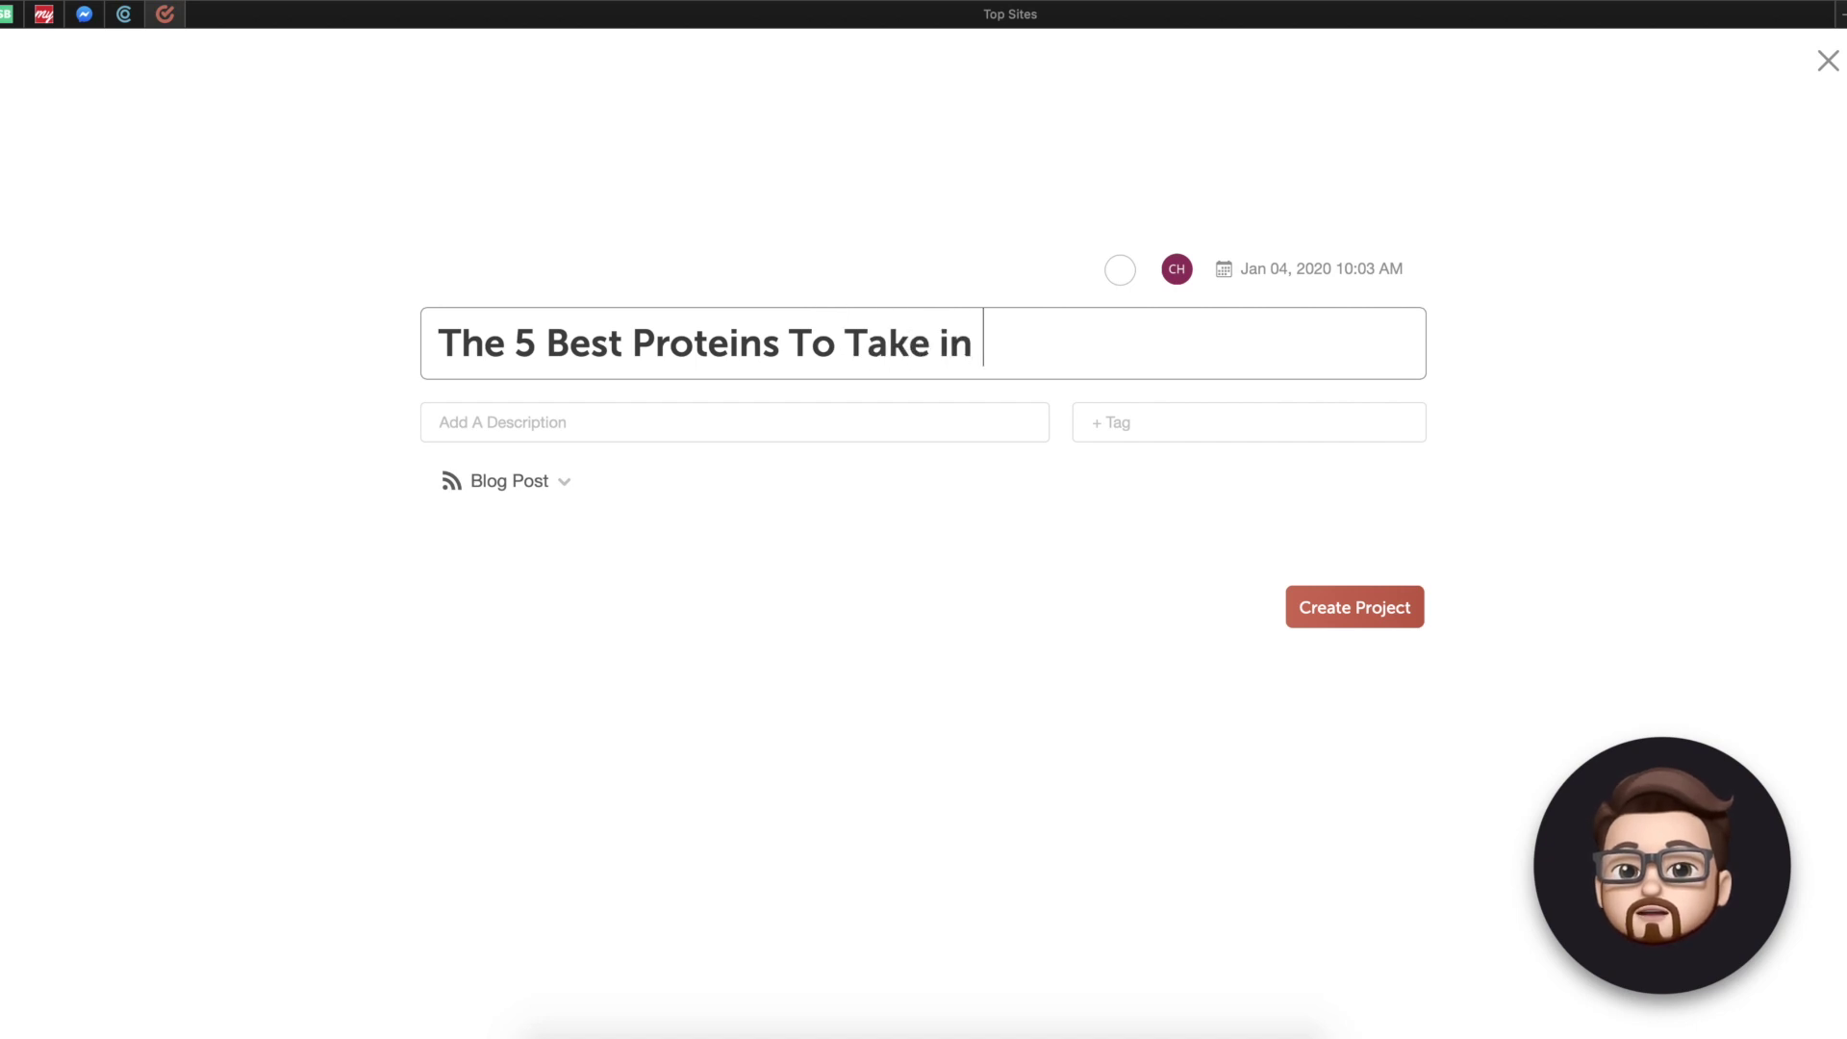
text(2020)
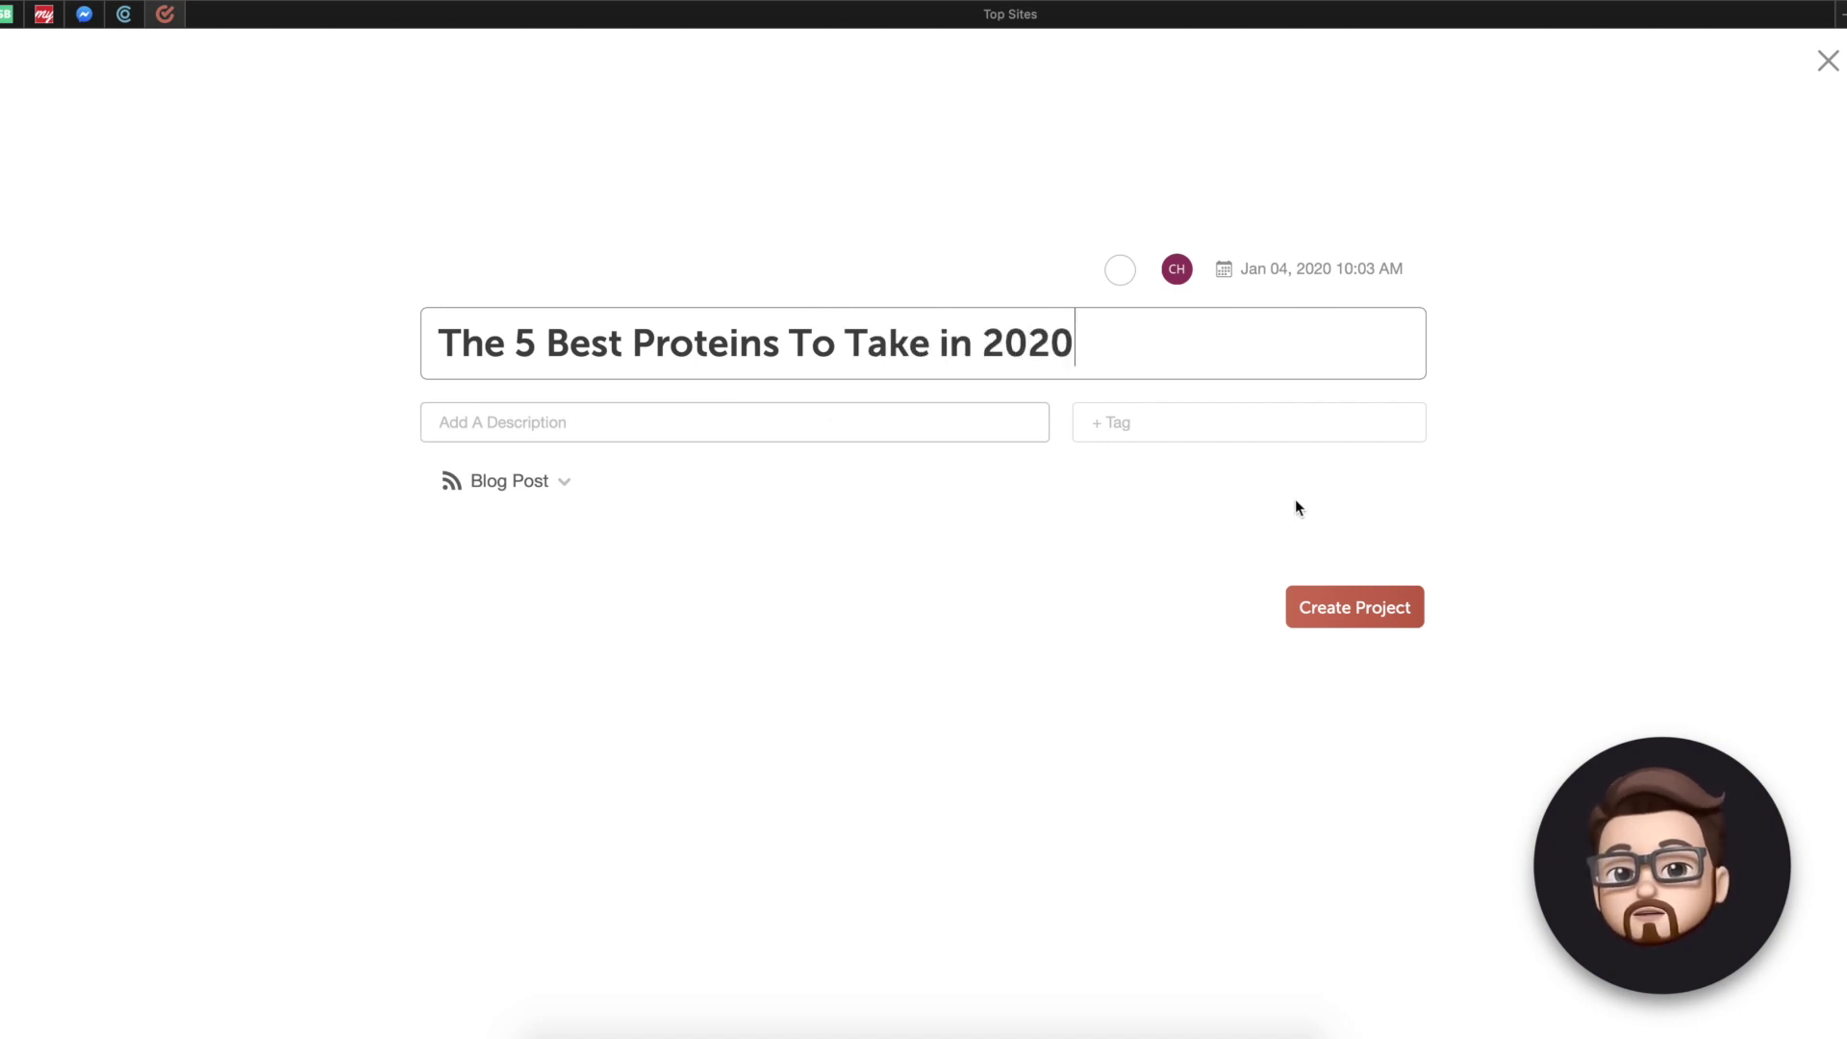
click(1356, 616)
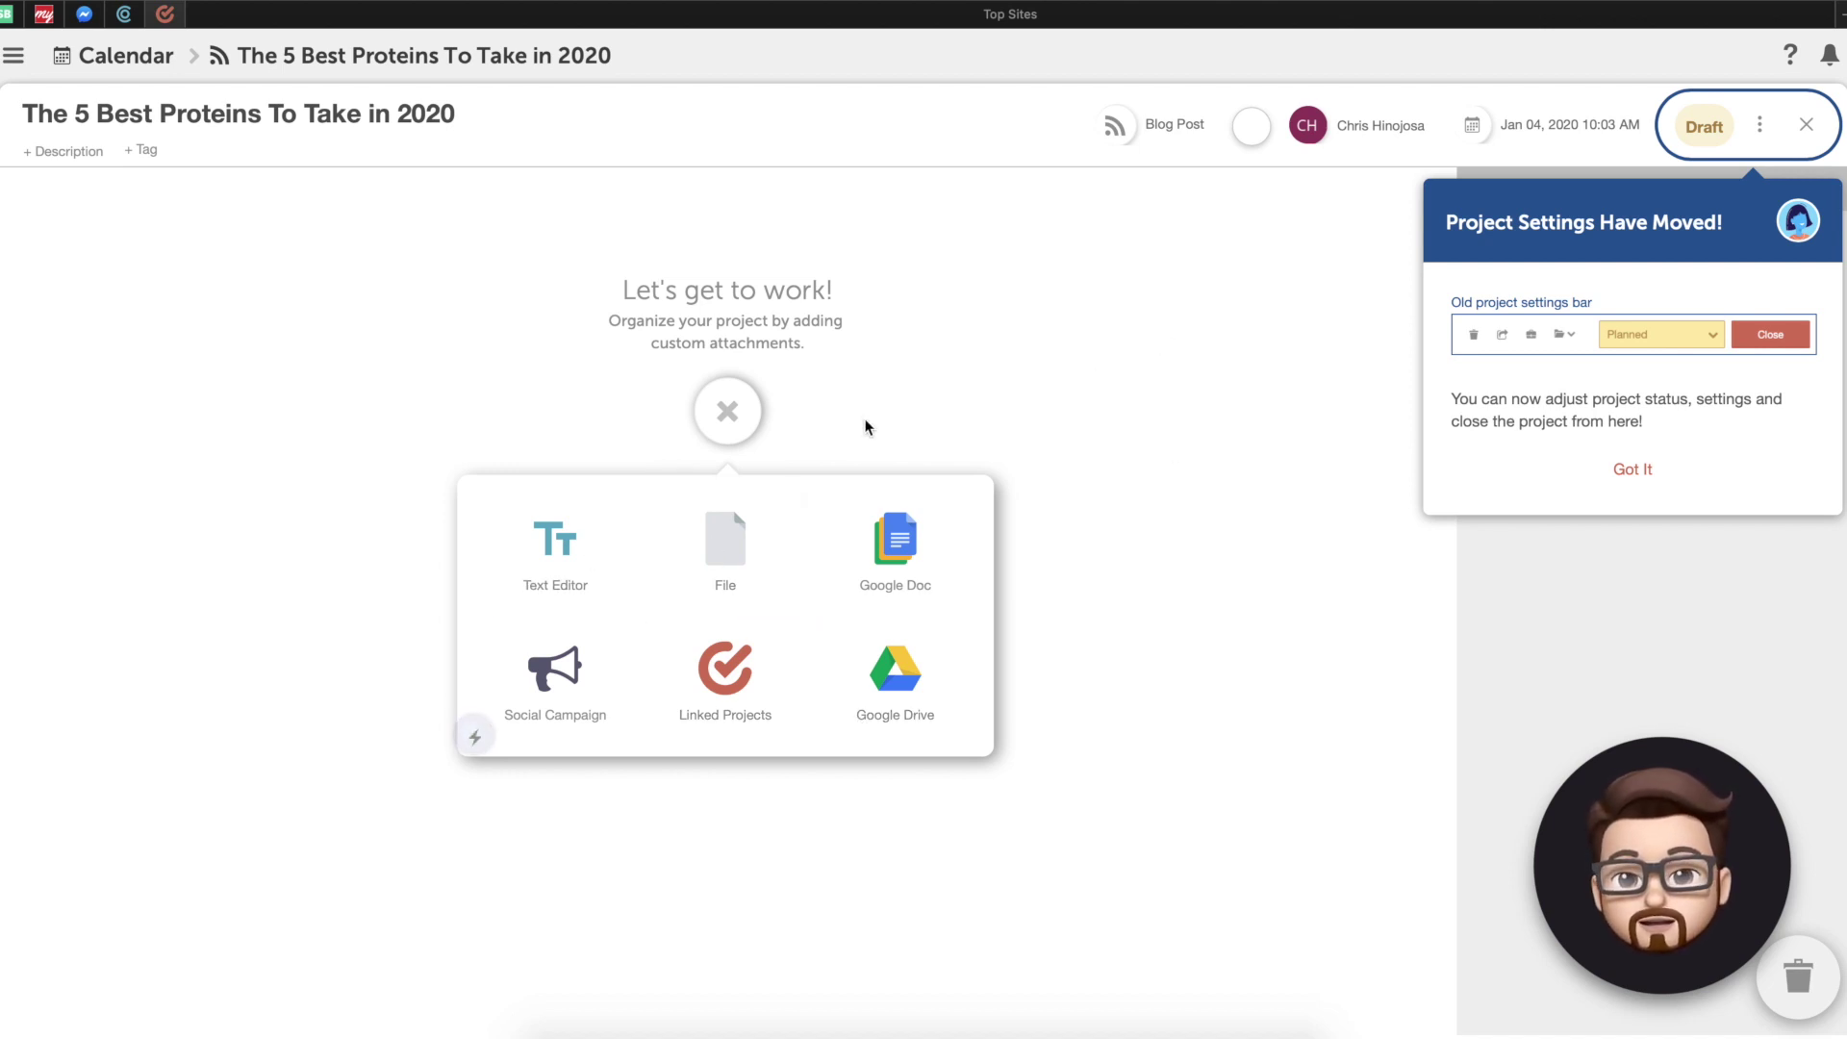
click(727, 411)
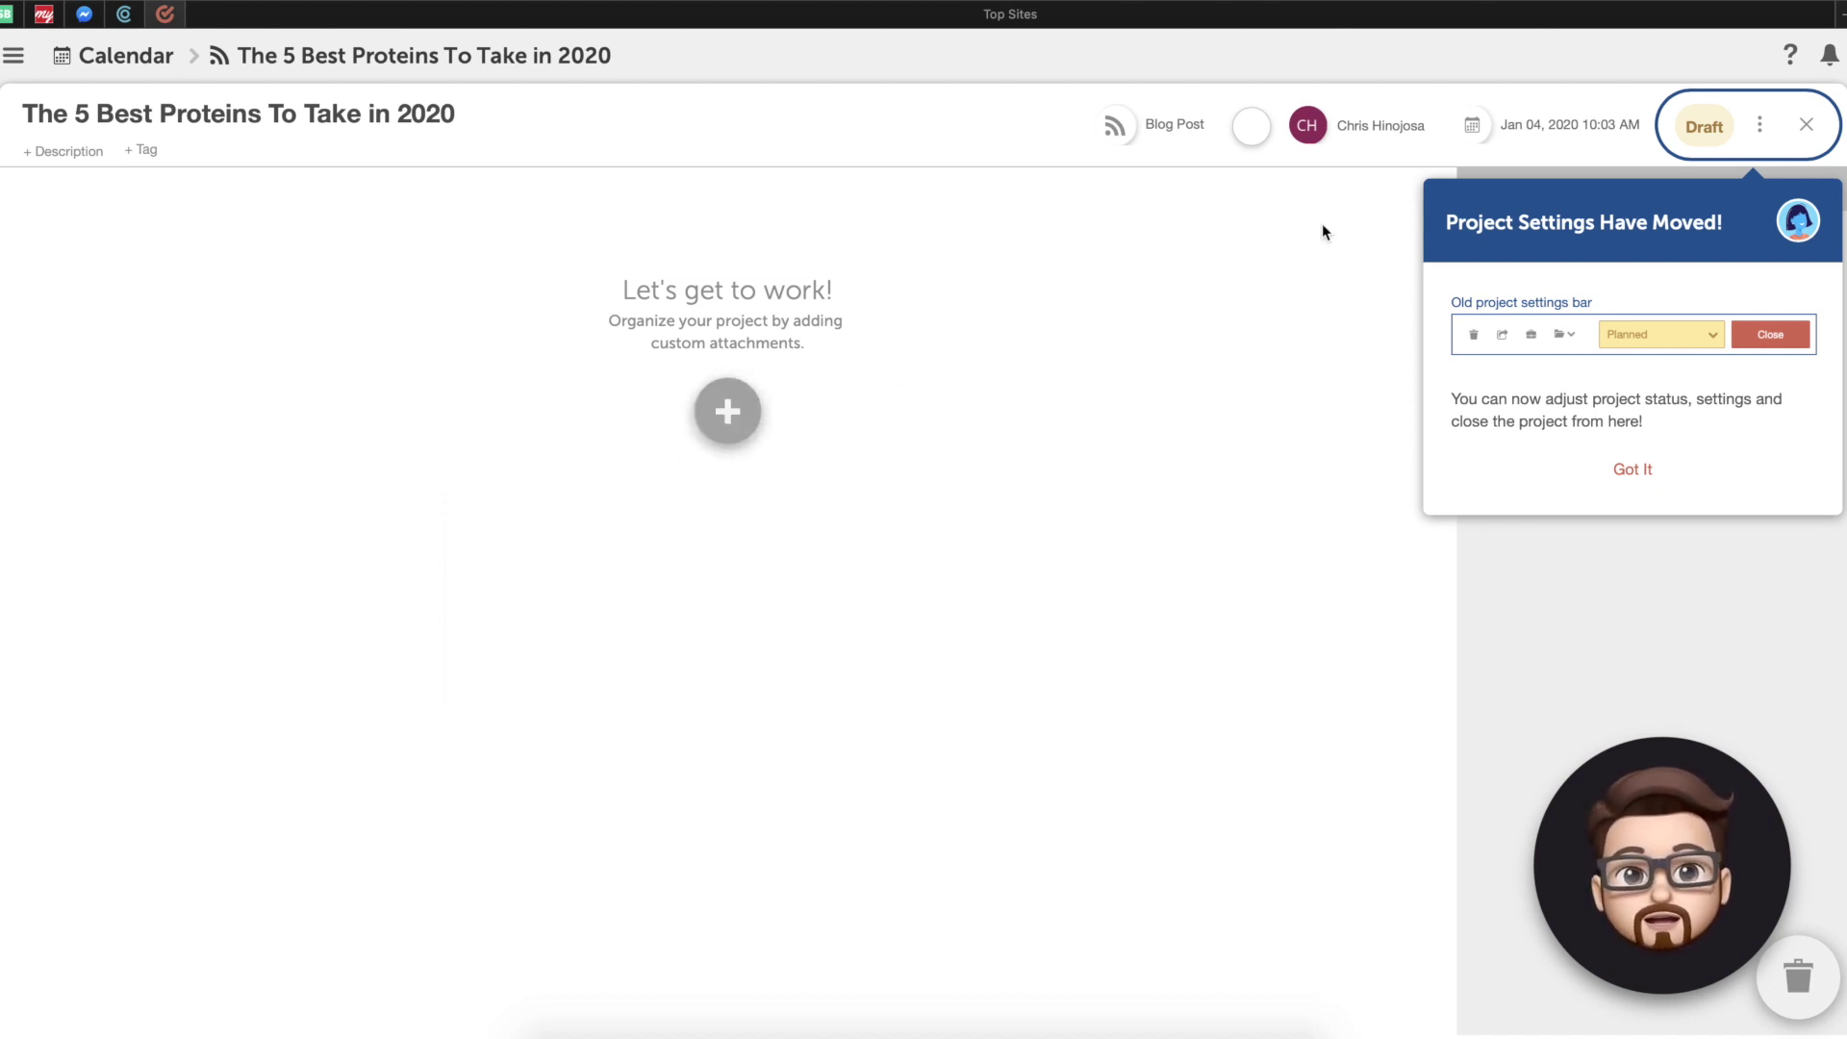
click(1805, 124)
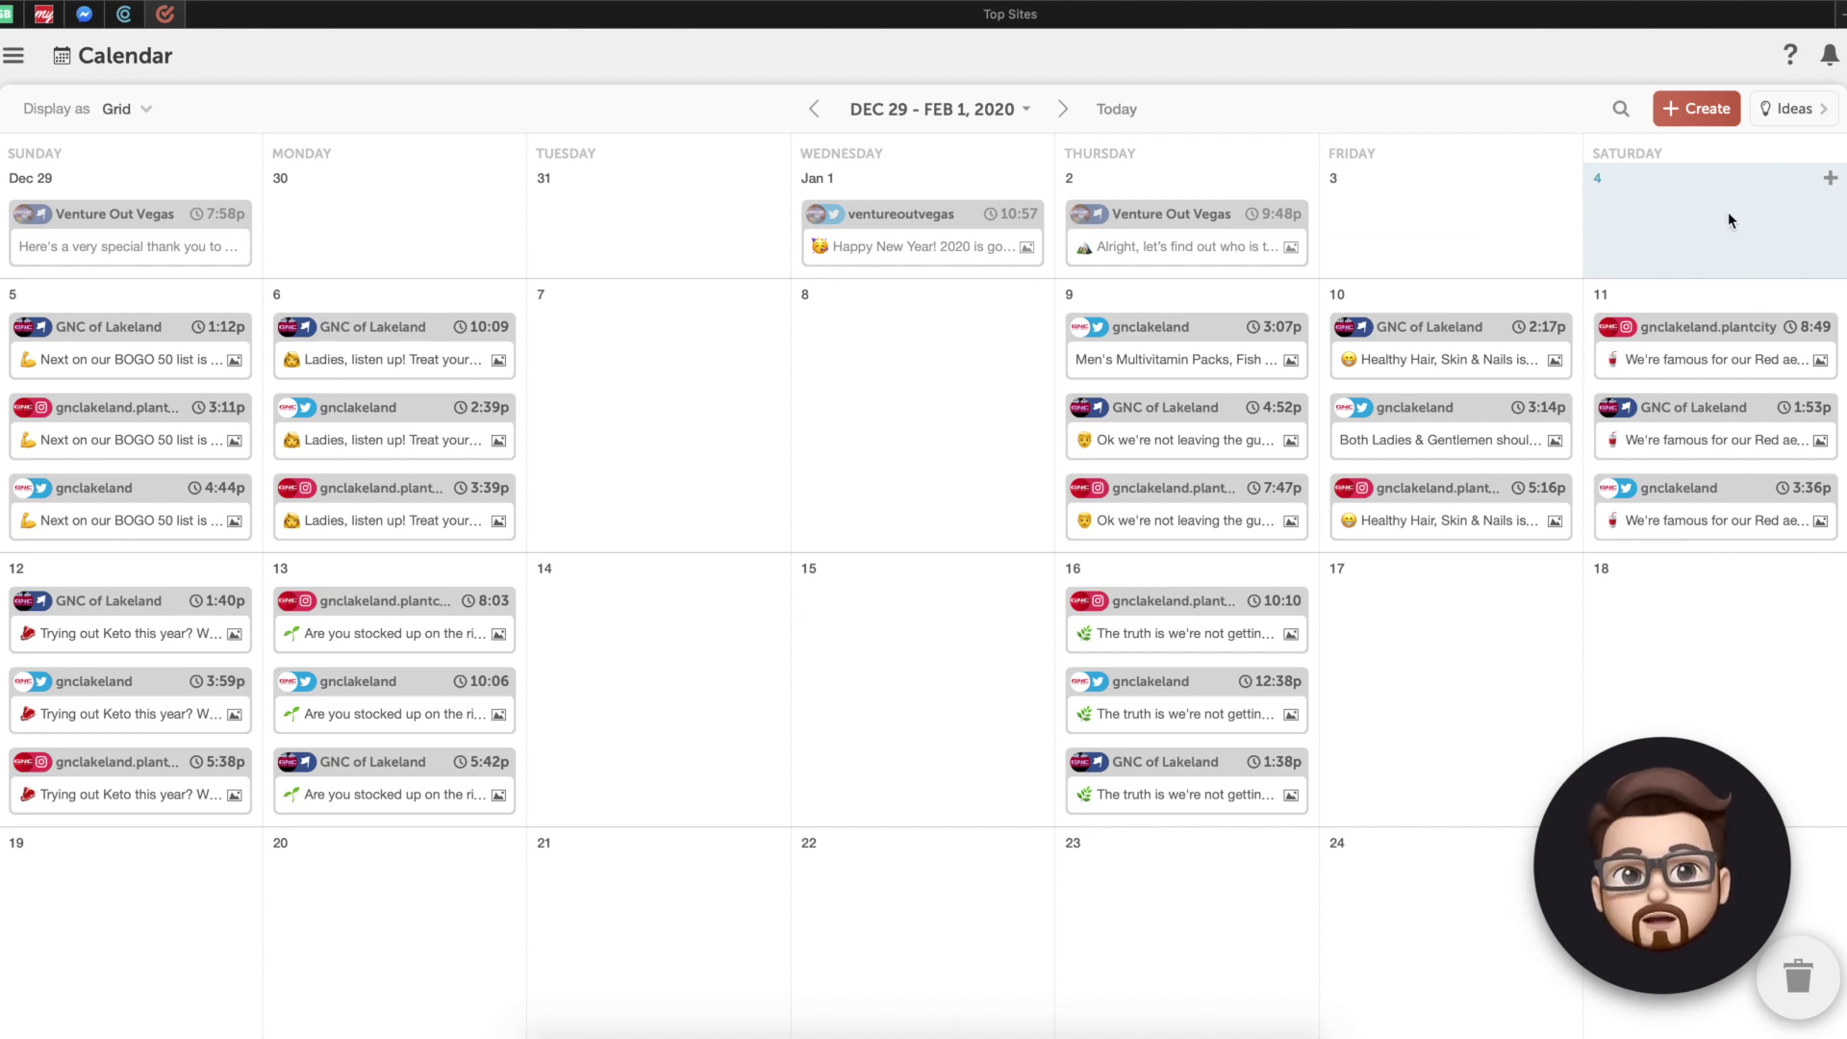
Step: Turn on sending for the Motivation Monday group in ReQueue and expand its schedule settings
click(19, 58)
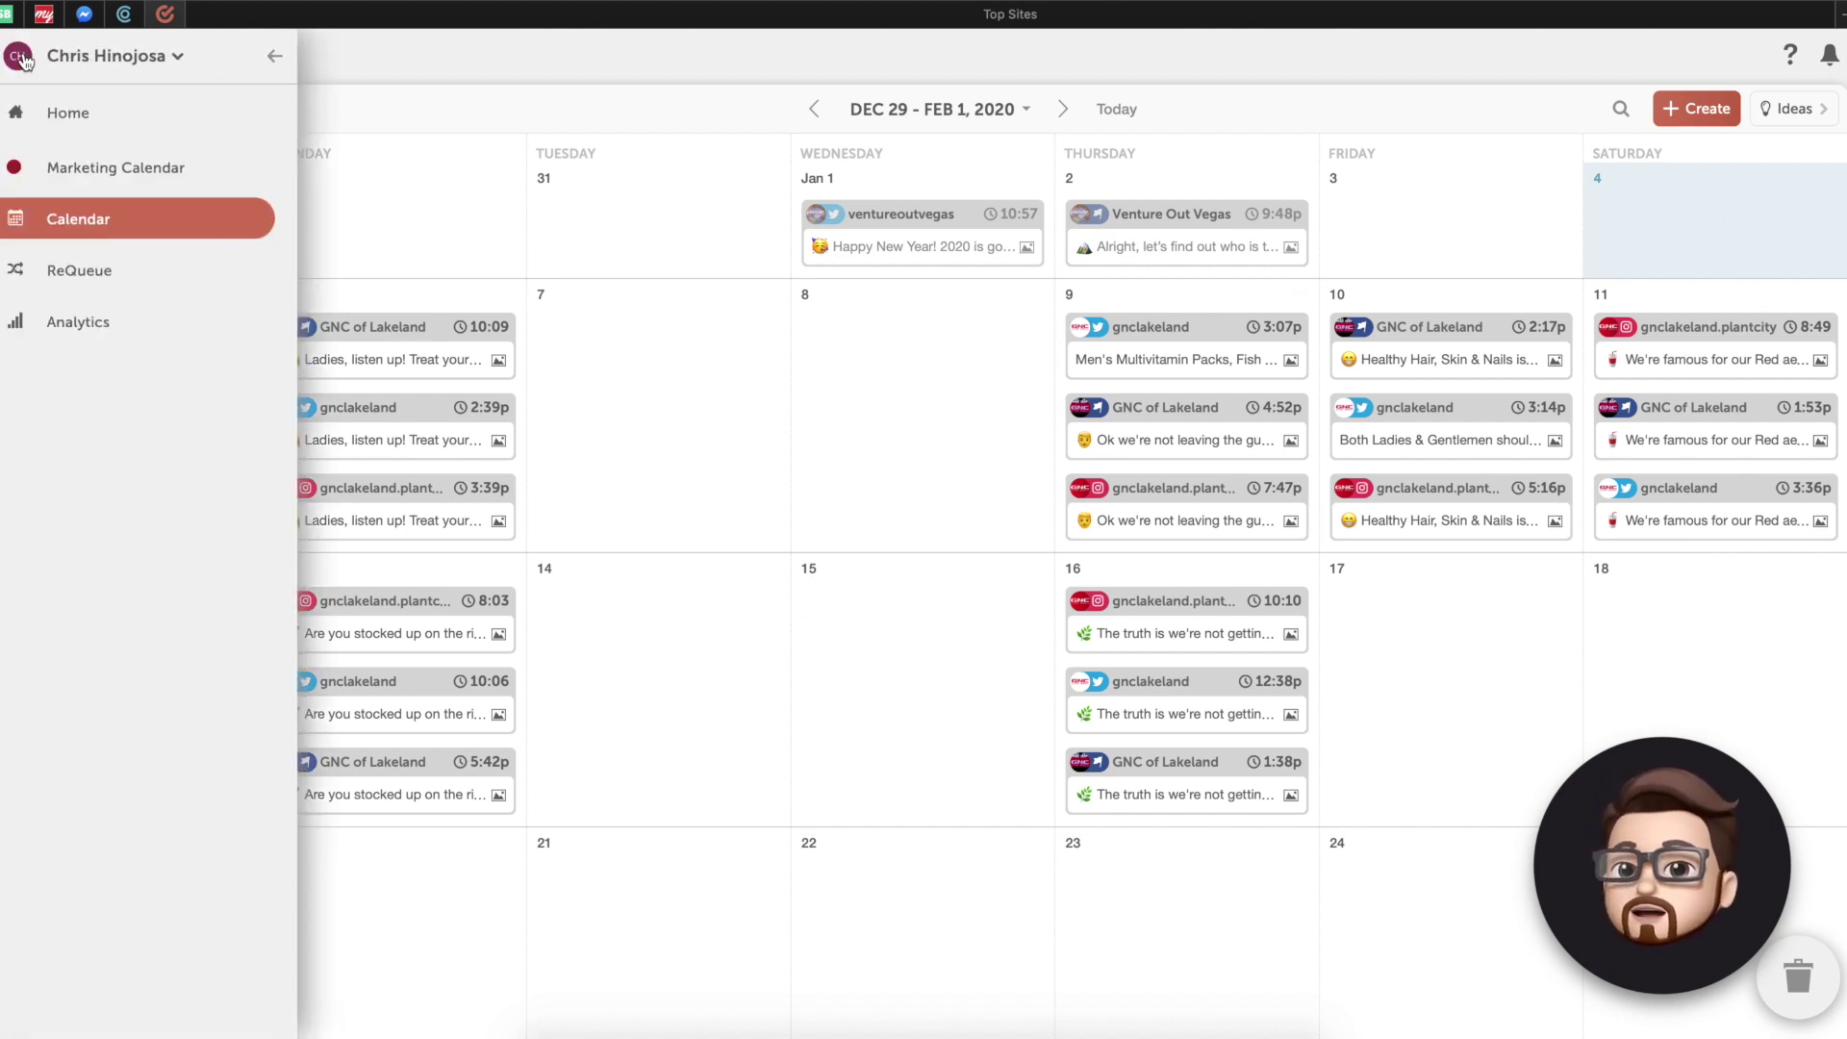
click(98, 270)
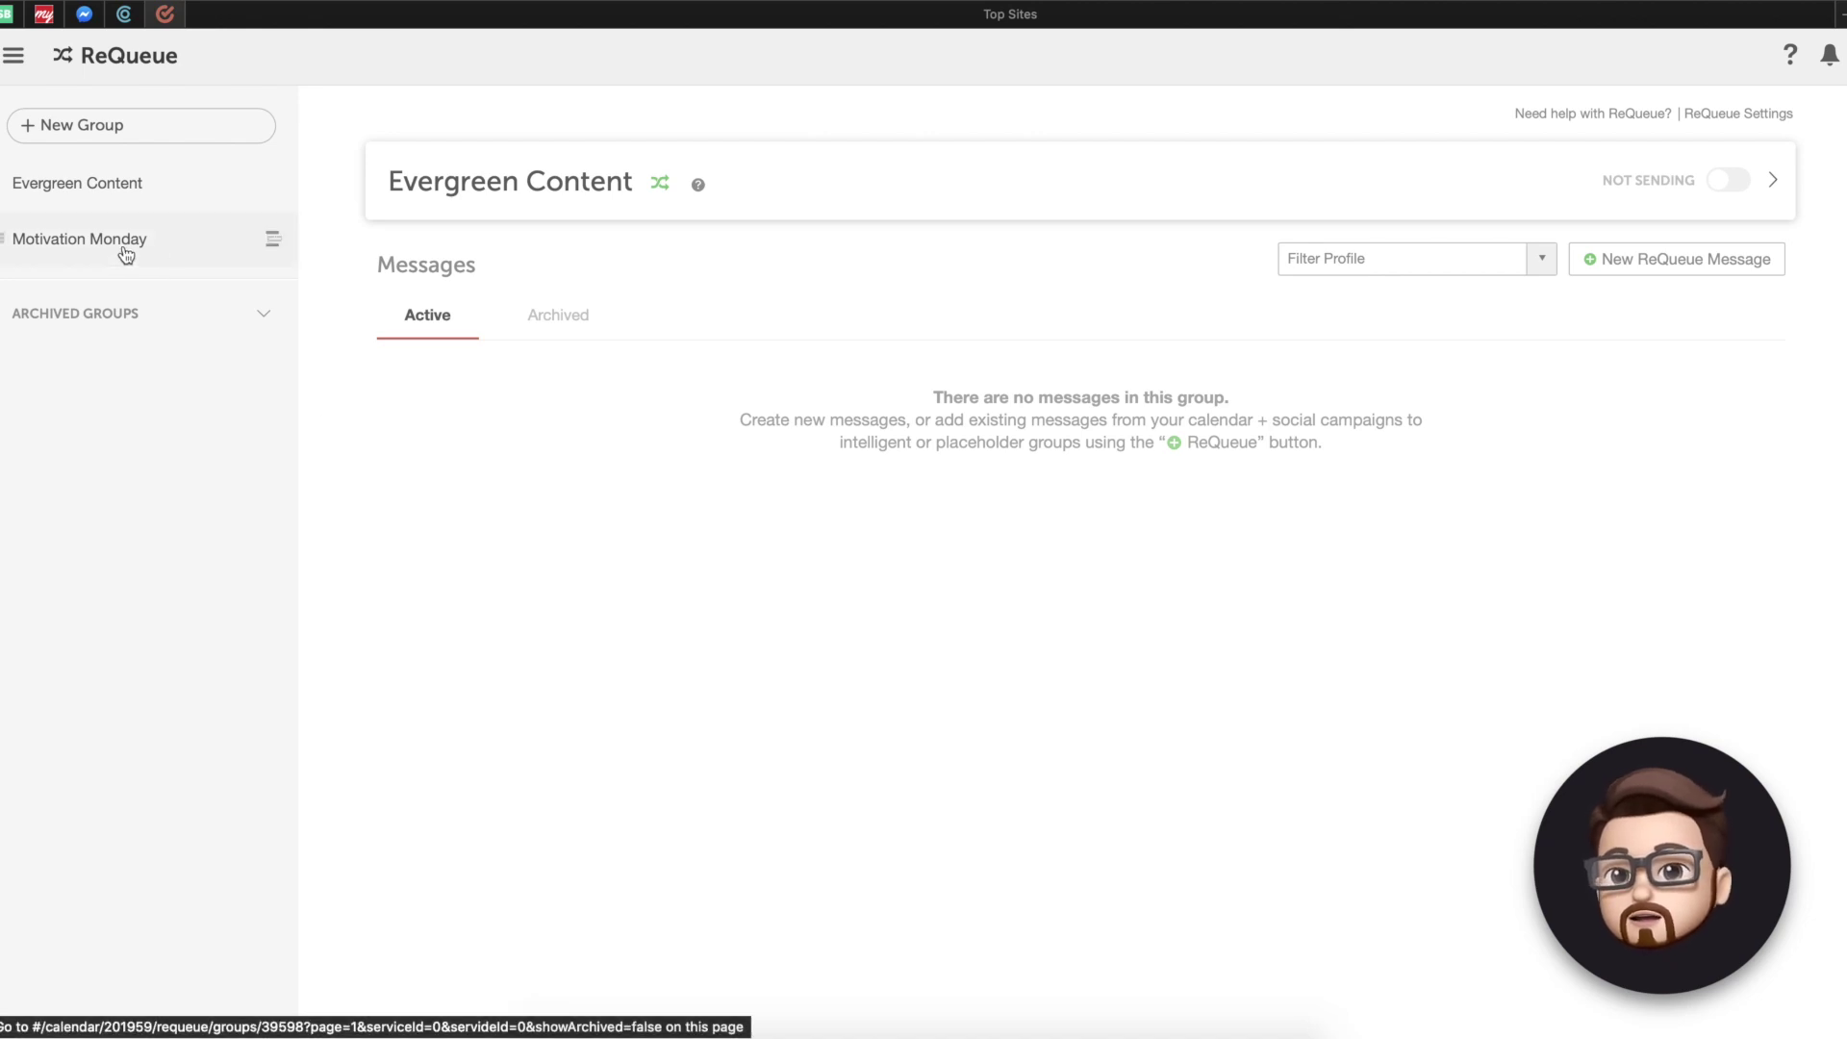
click(59, 249)
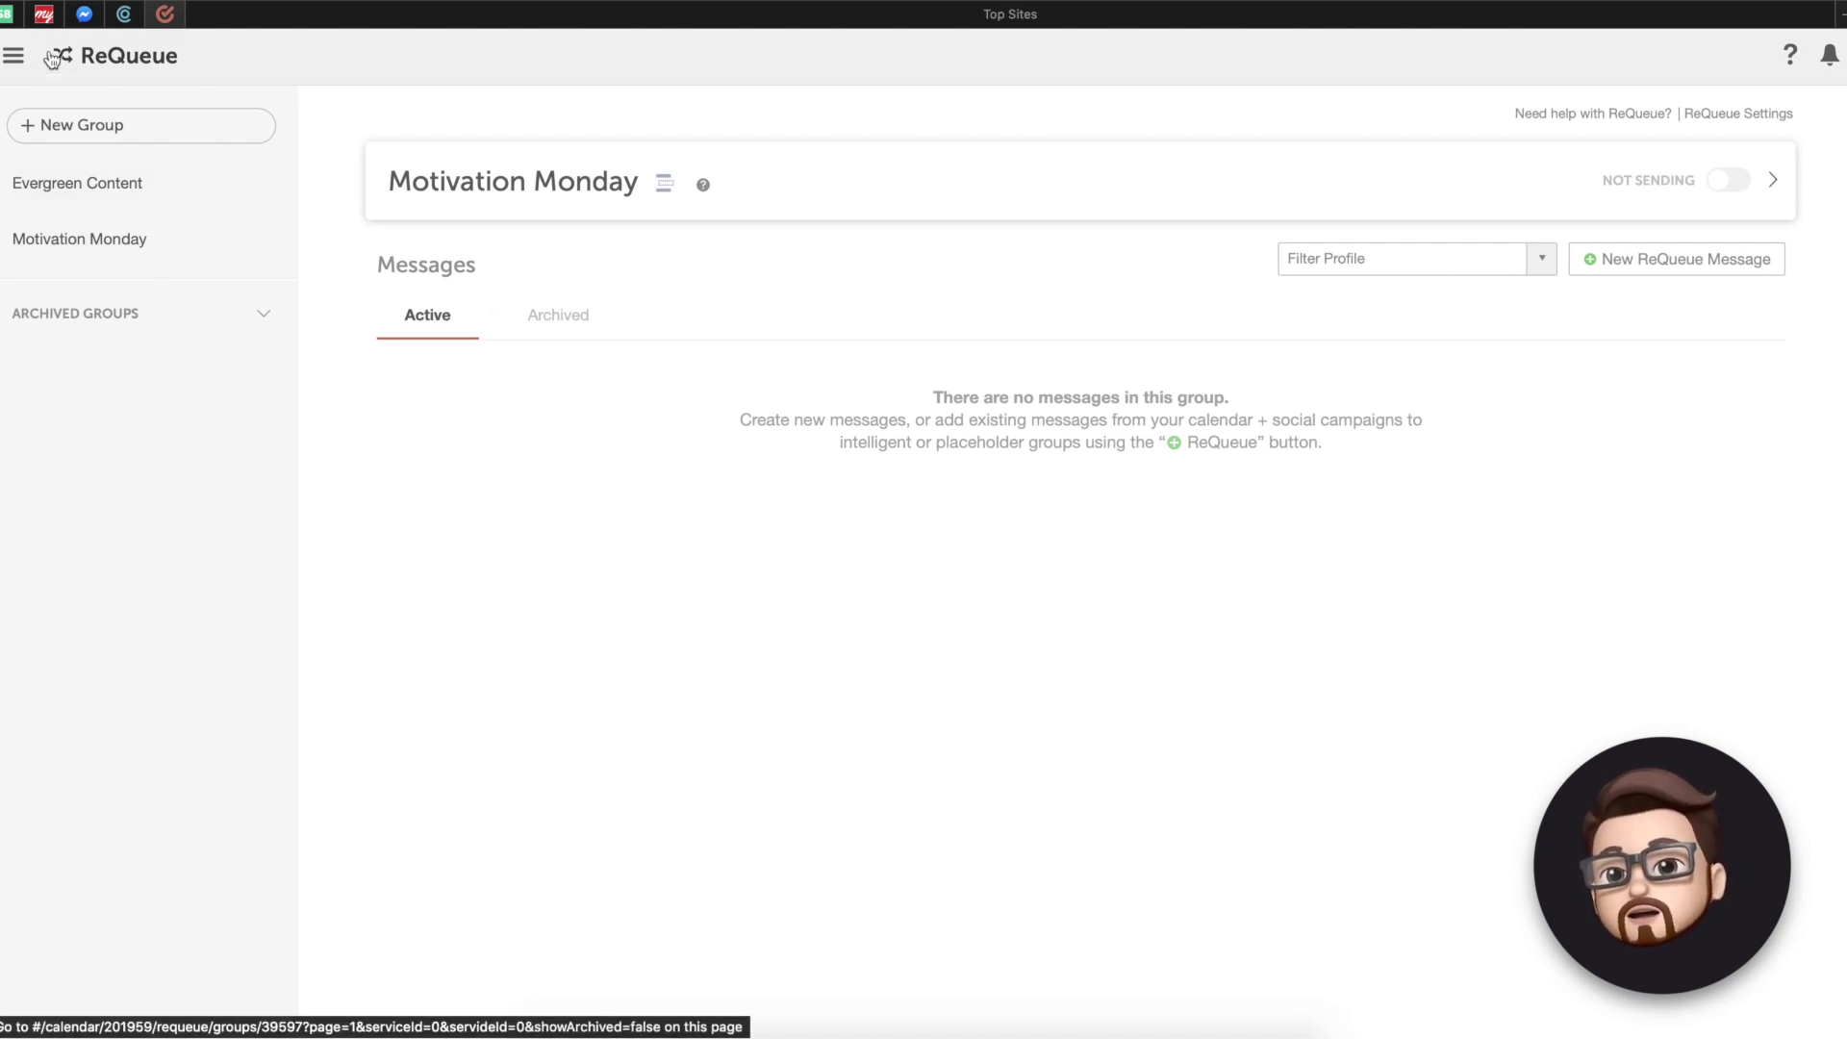
click(13, 55)
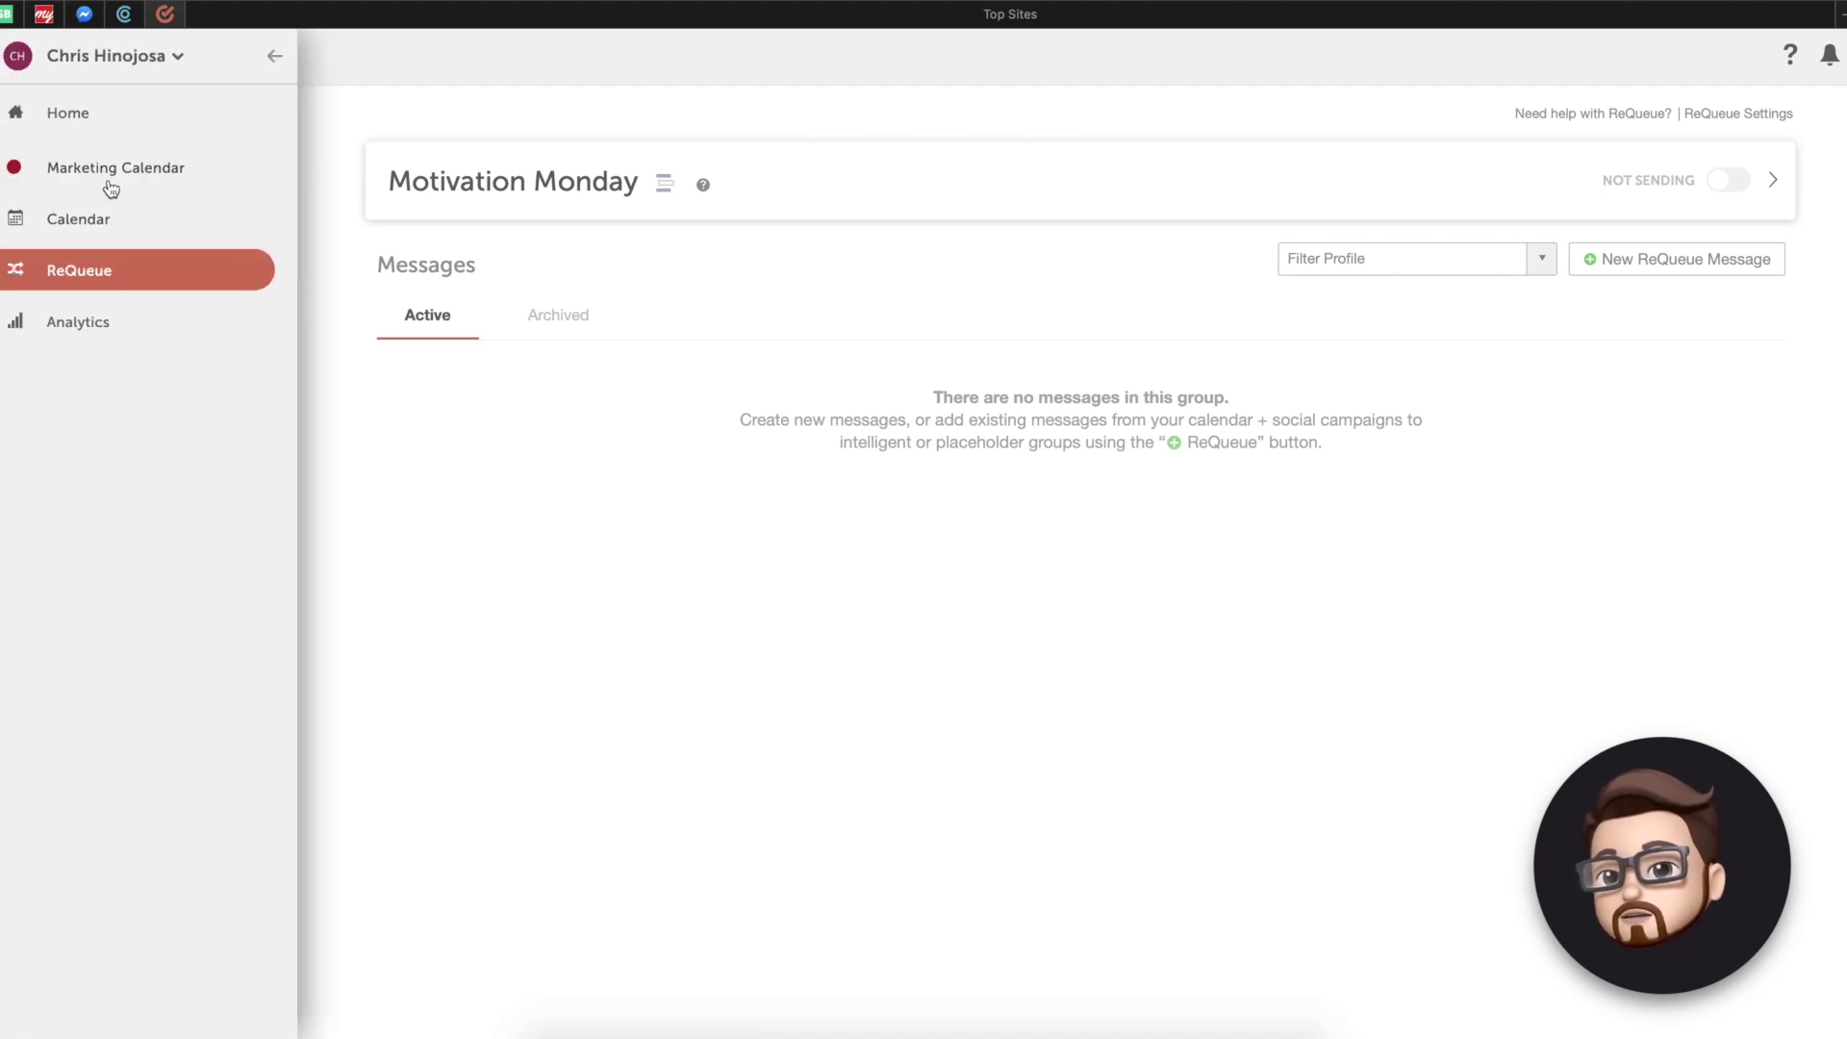
click(862, 504)
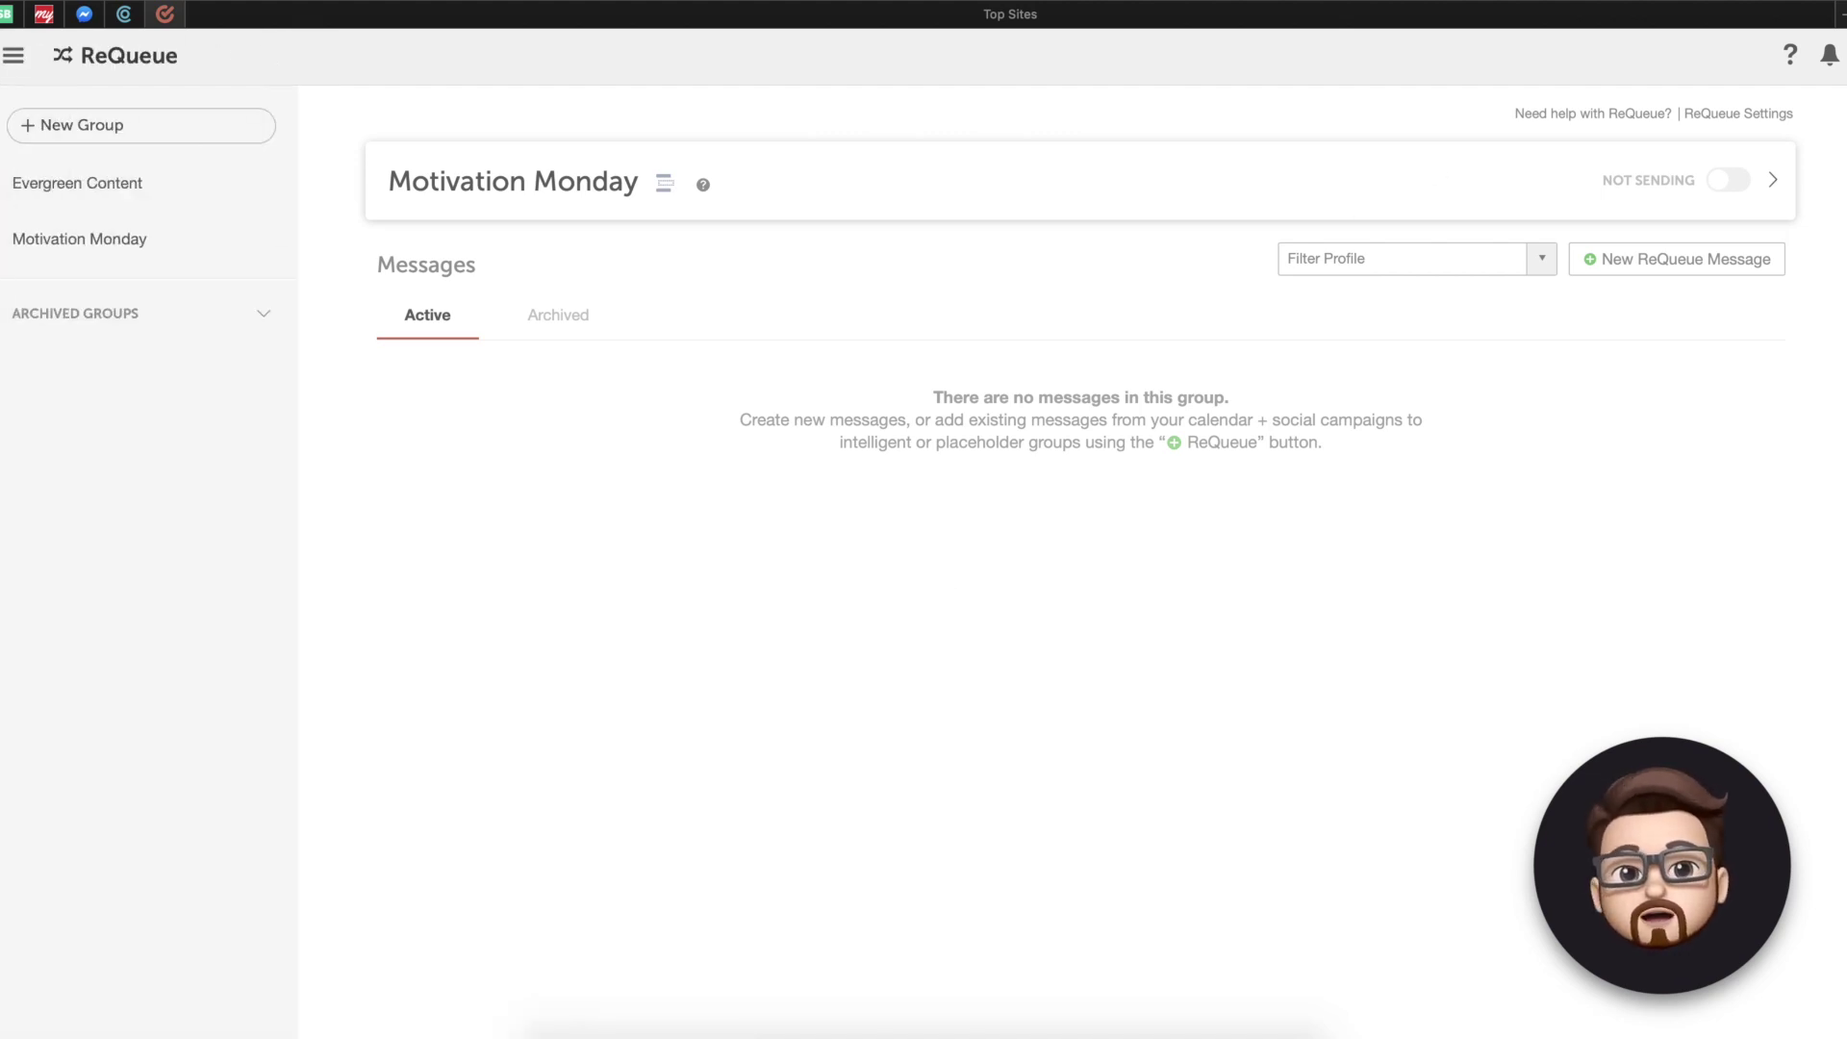
click(1742, 192)
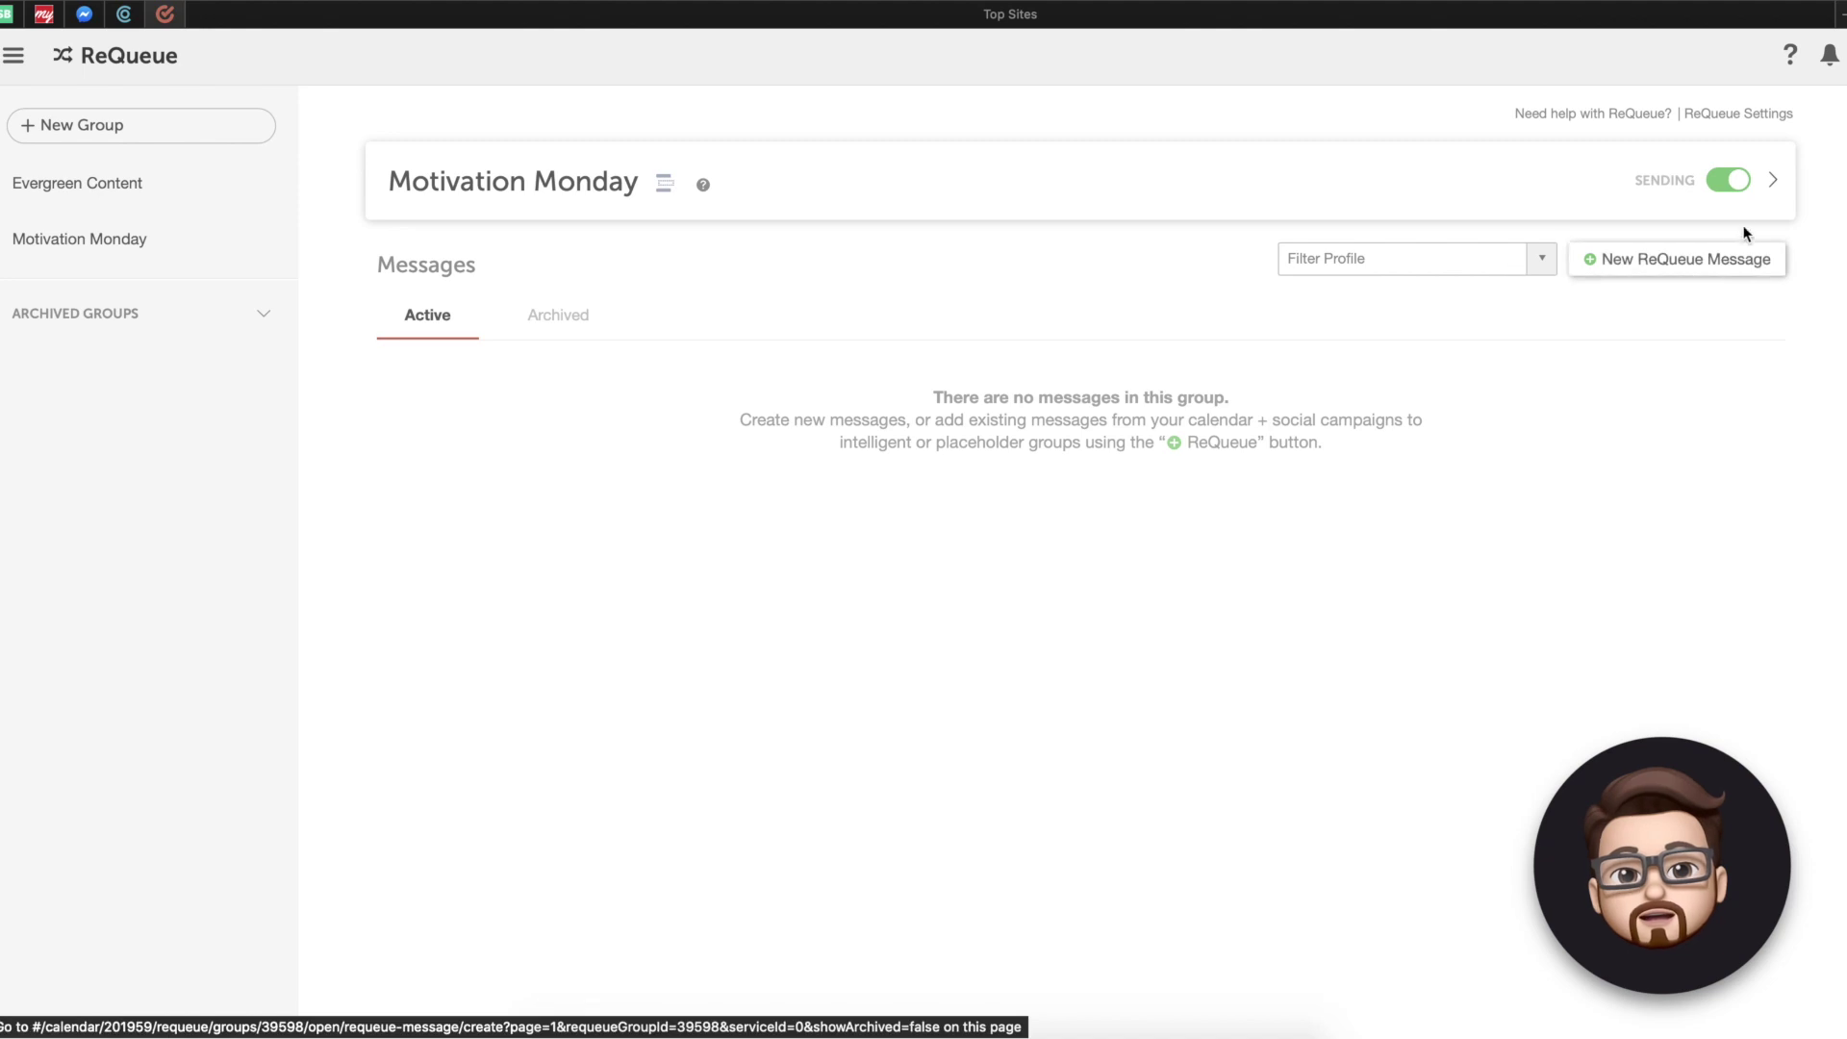
click(1786, 187)
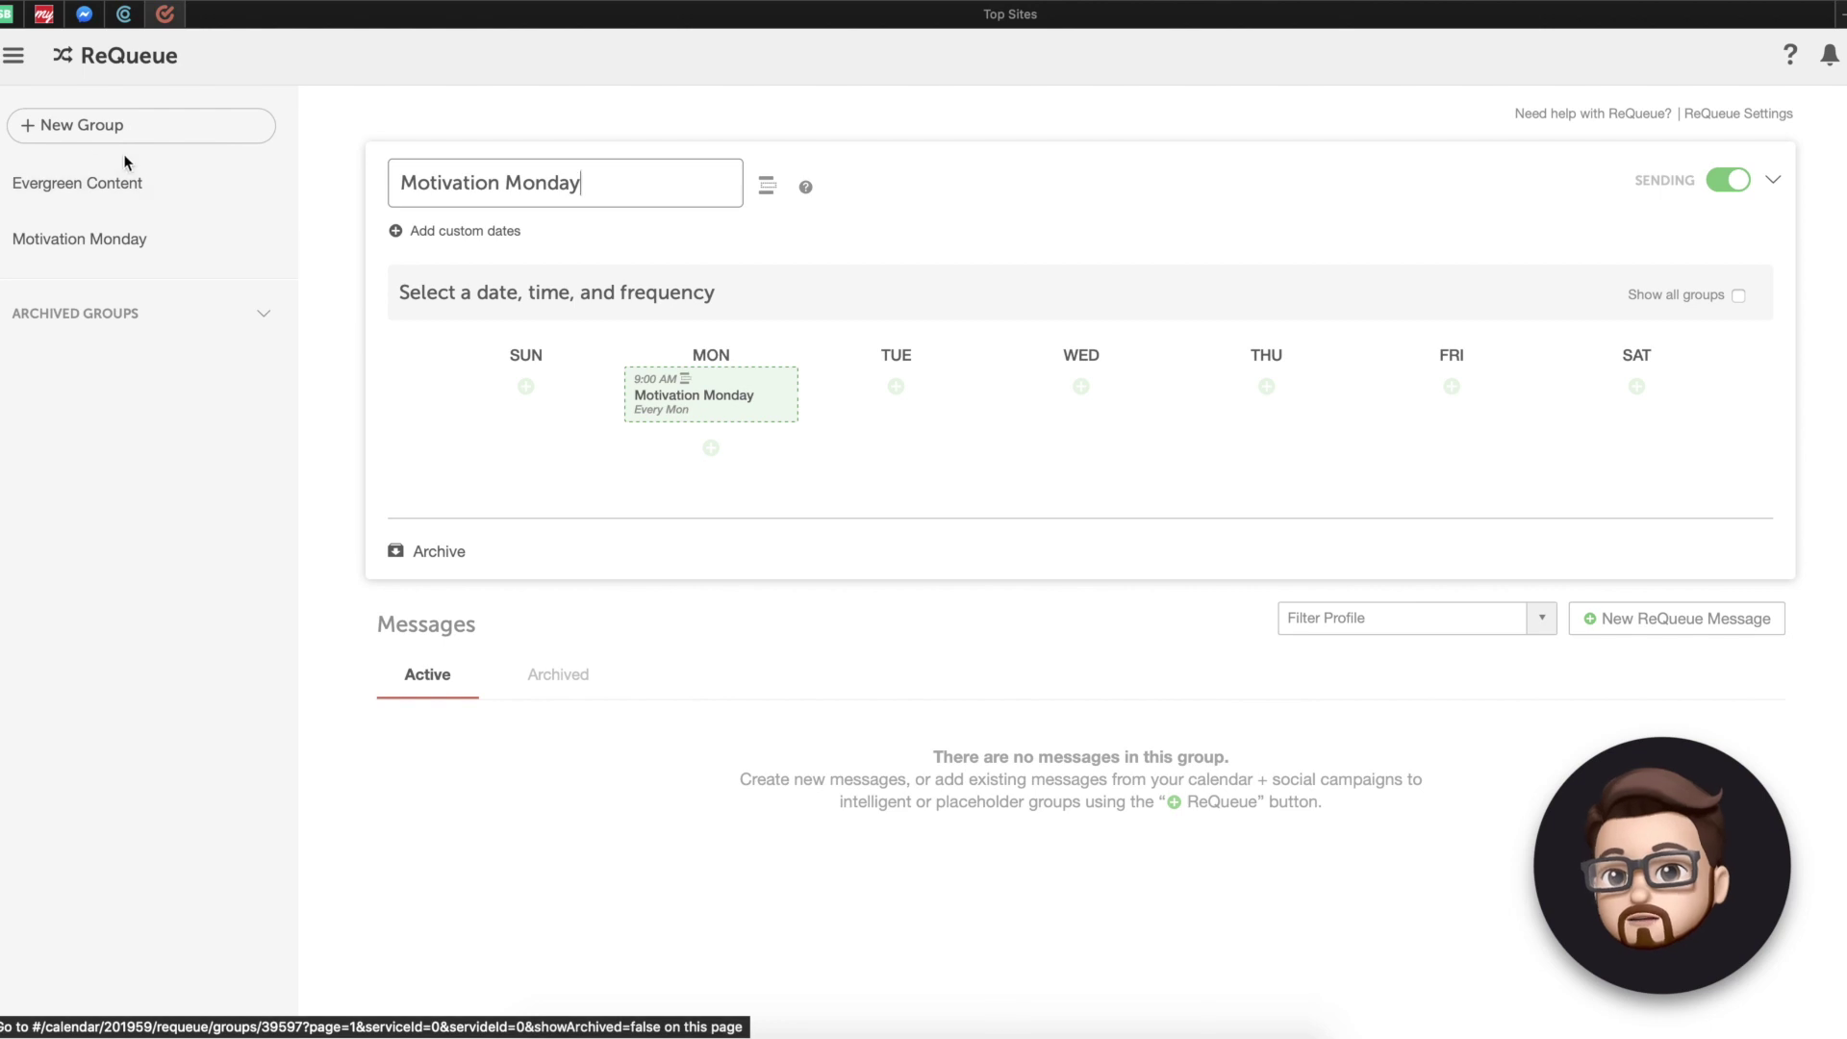
Step: Return to the calendar and look over the new blog post and the scheduled social messages
click(14, 57)
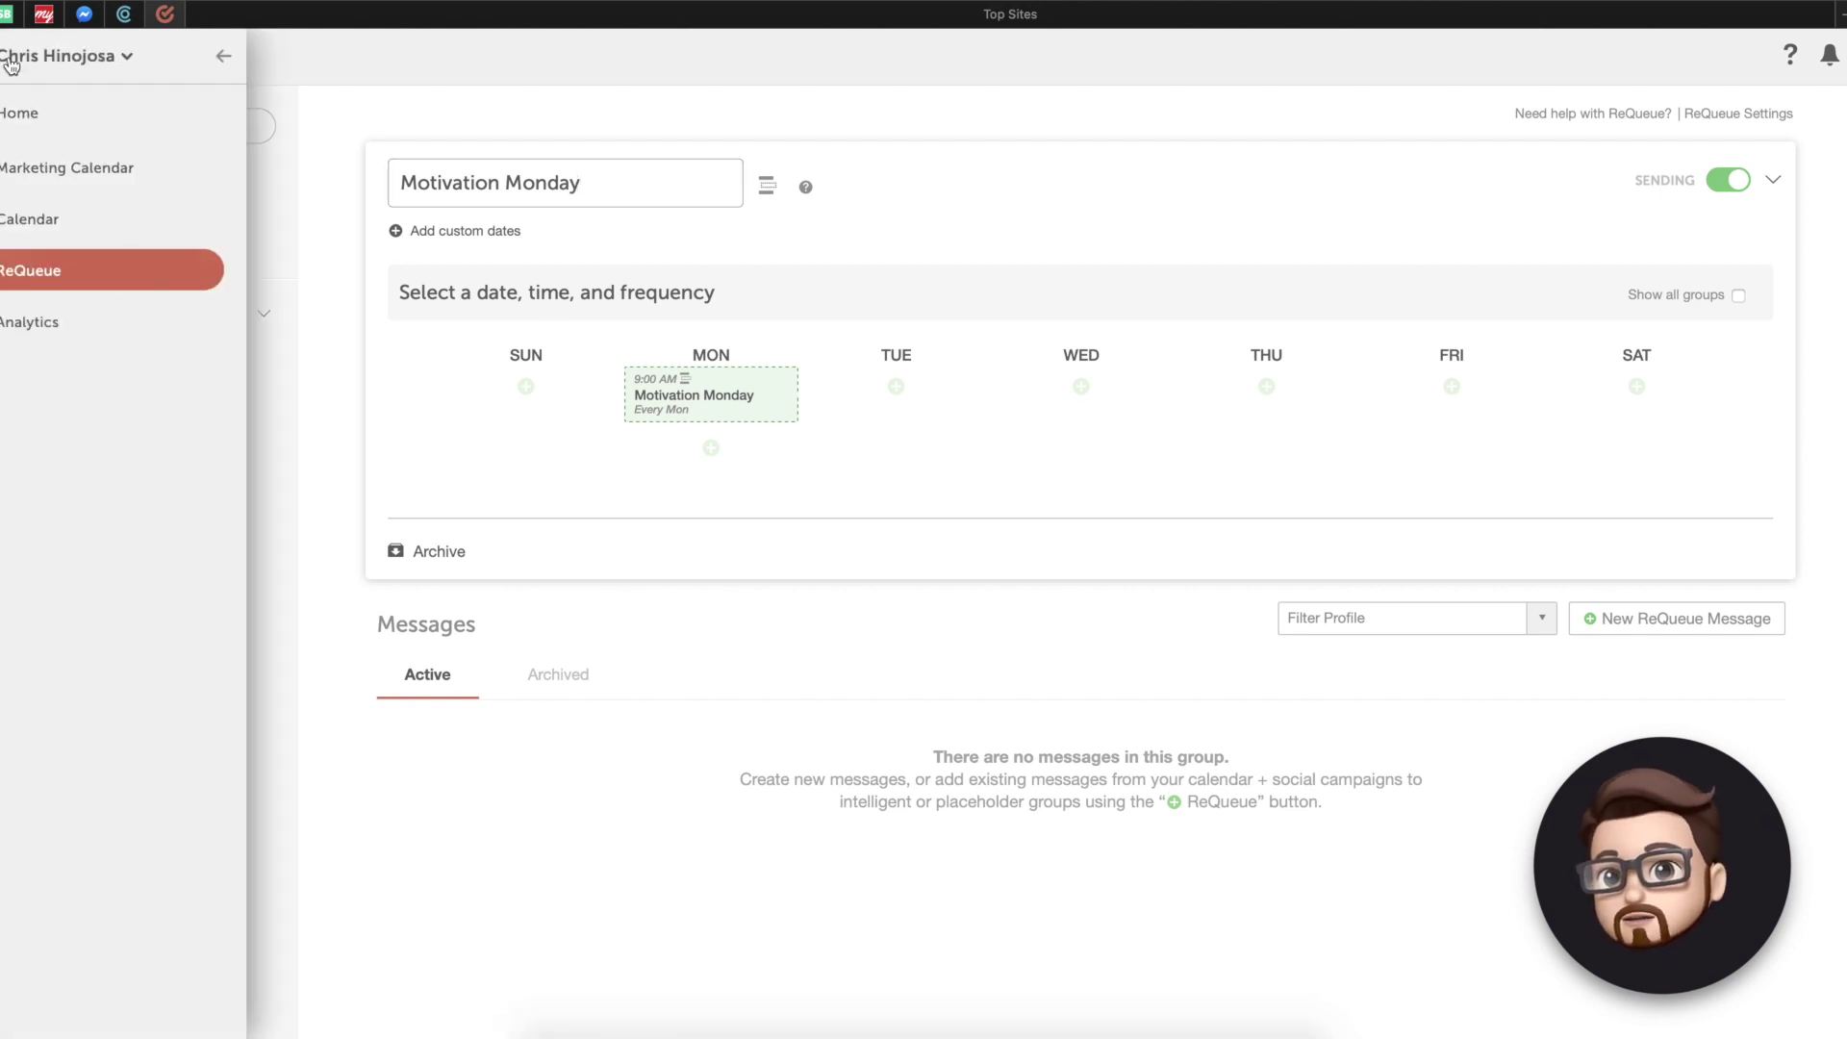
click(135, 179)
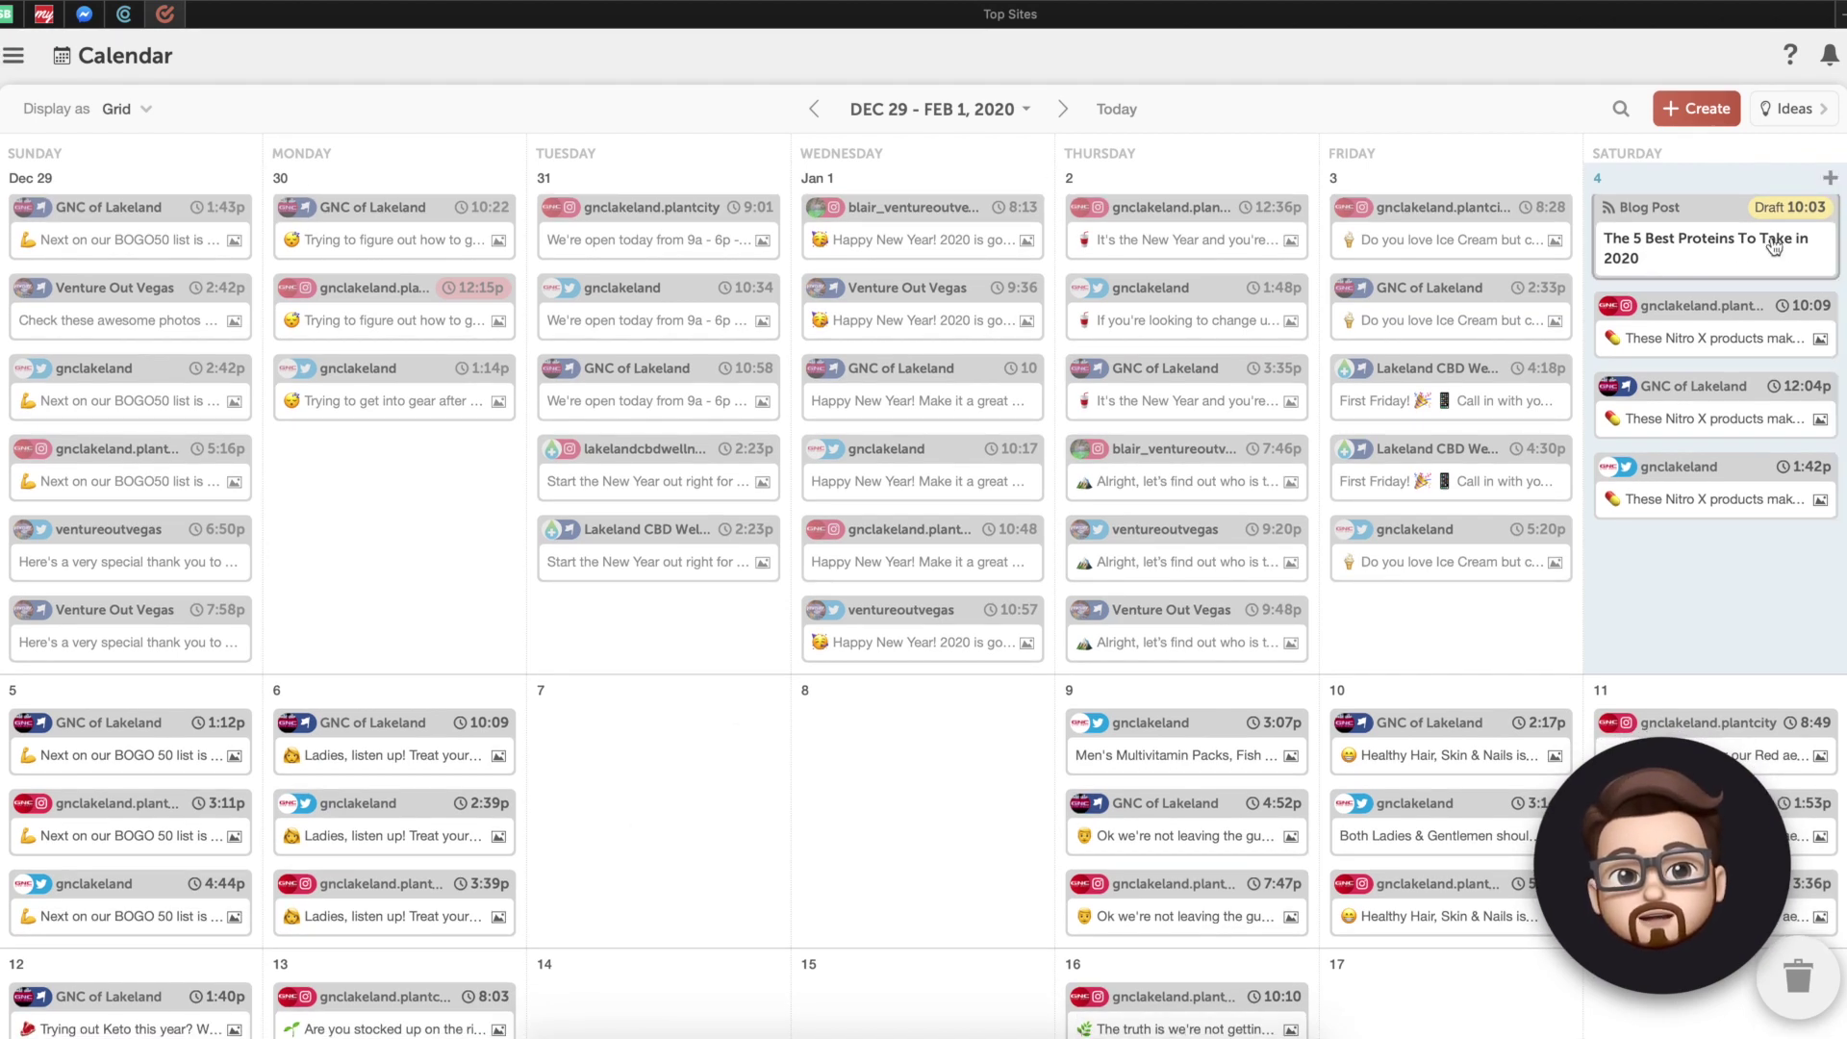
scroll(850, 793, down, 5)
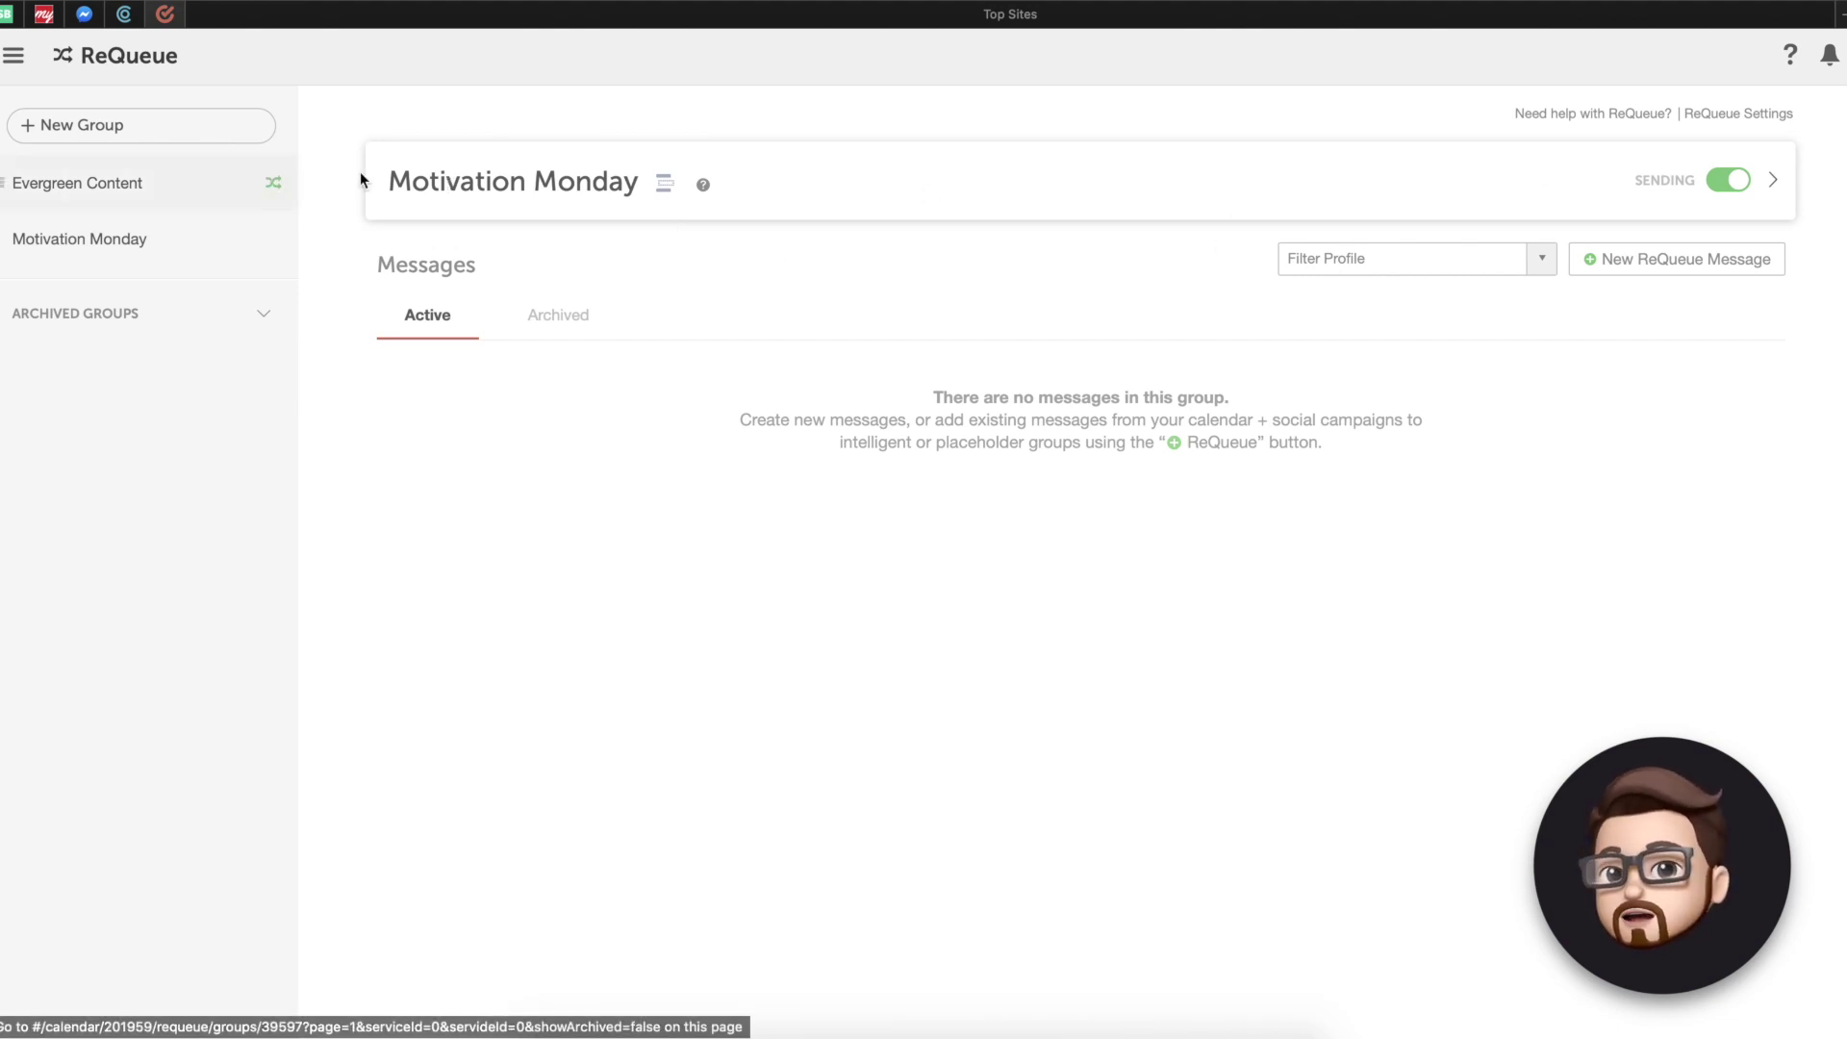
Step: Start a new image message in the Motivation Monday ReQueue group for the GNC of Lakeland Facebook profile
click(1633, 259)
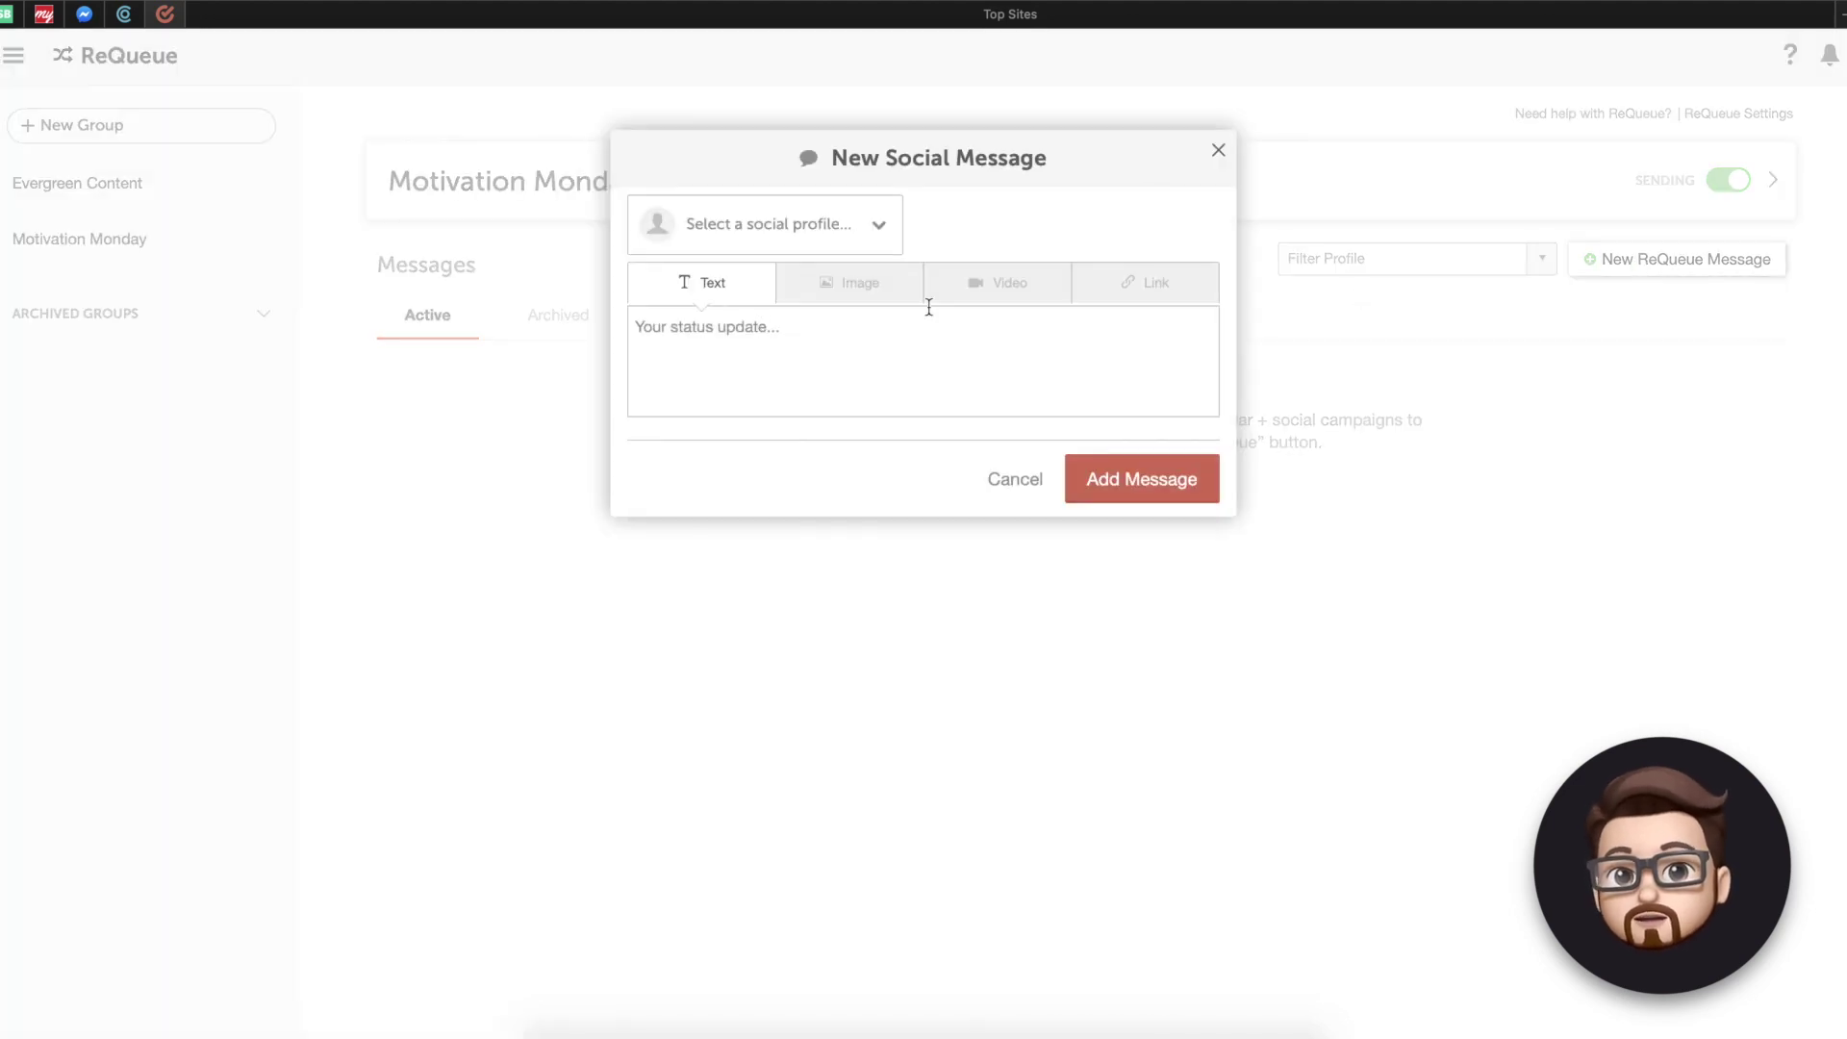
click(723, 215)
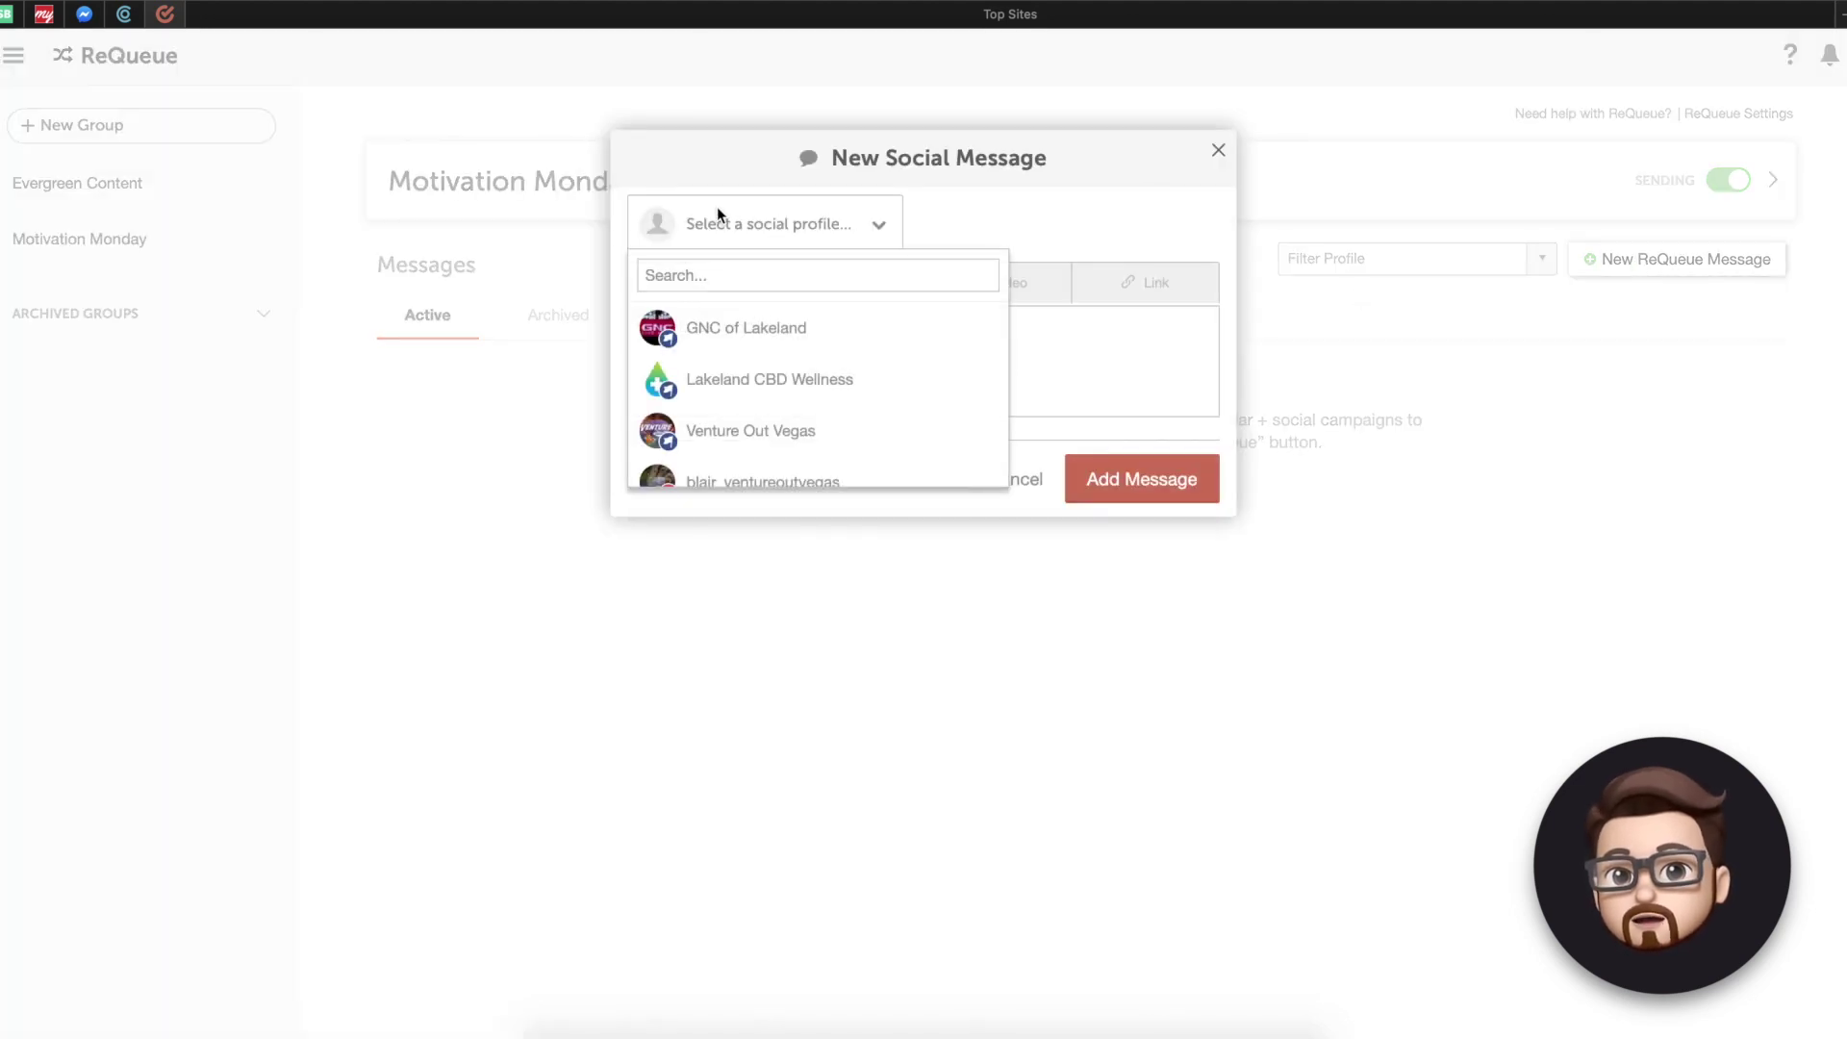
click(737, 339)
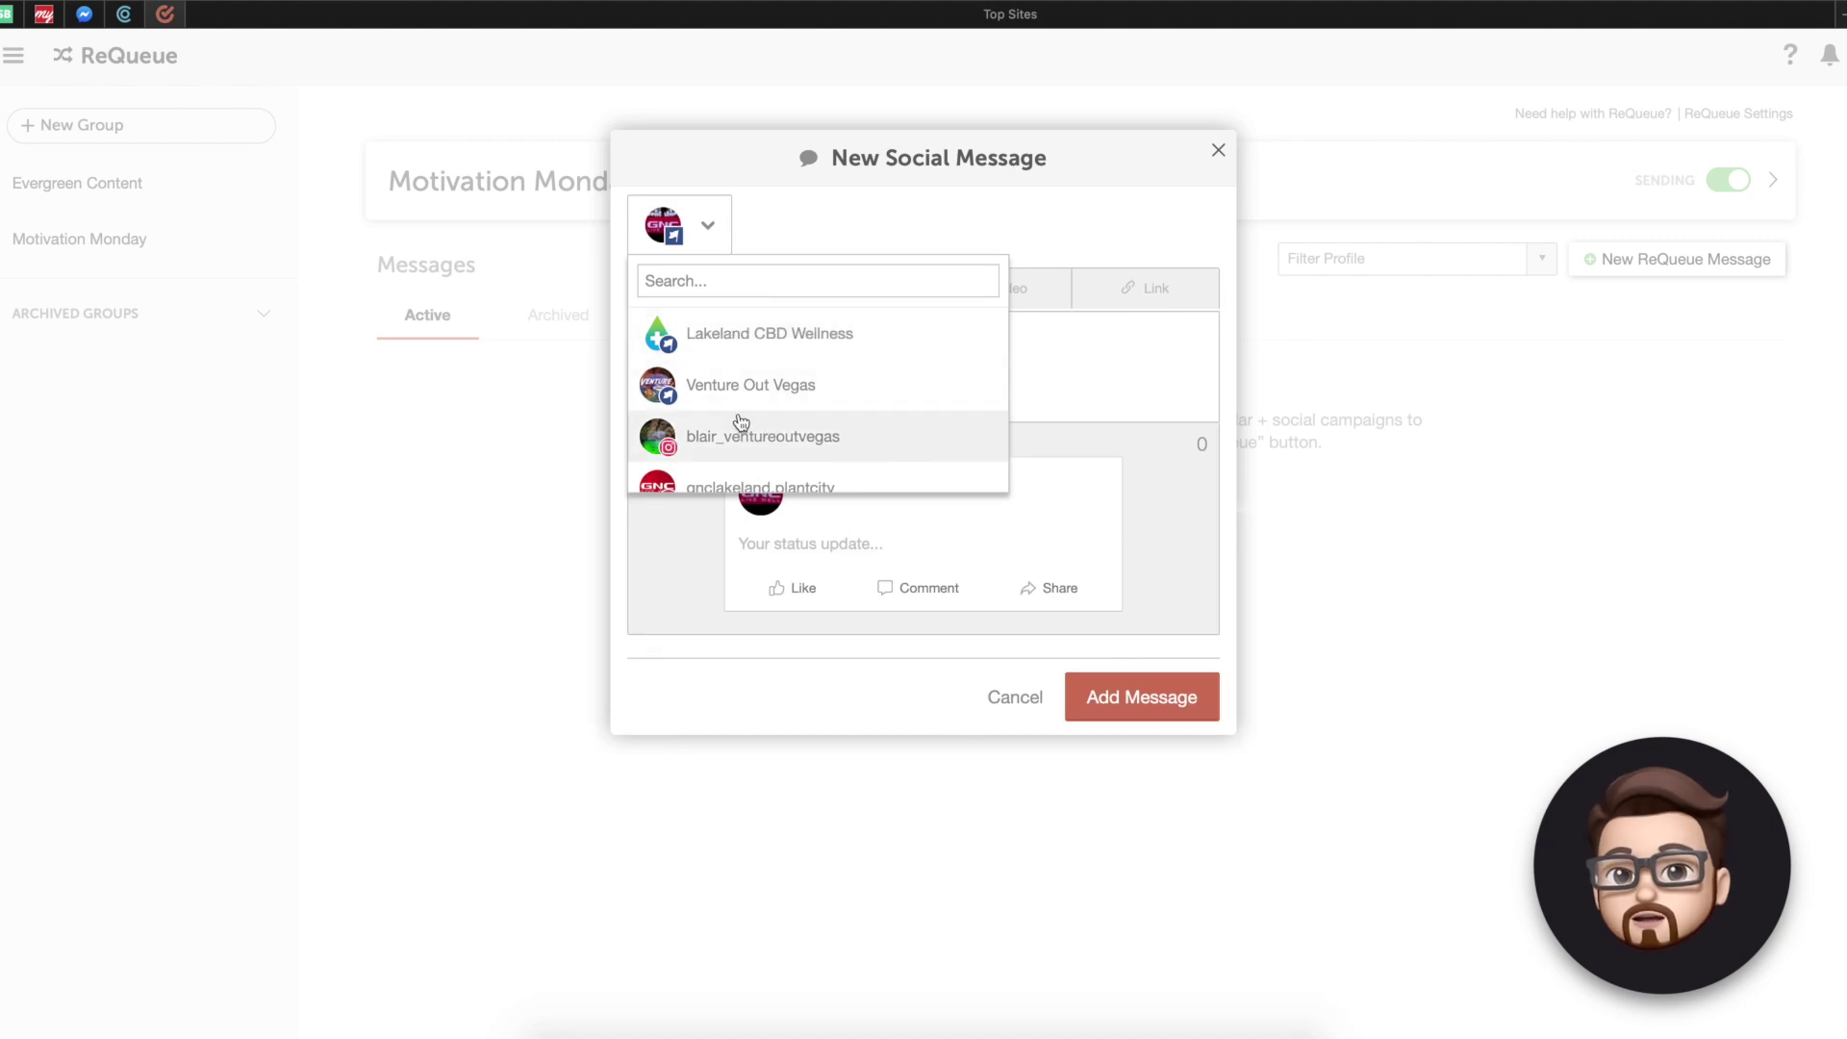
click(911, 306)
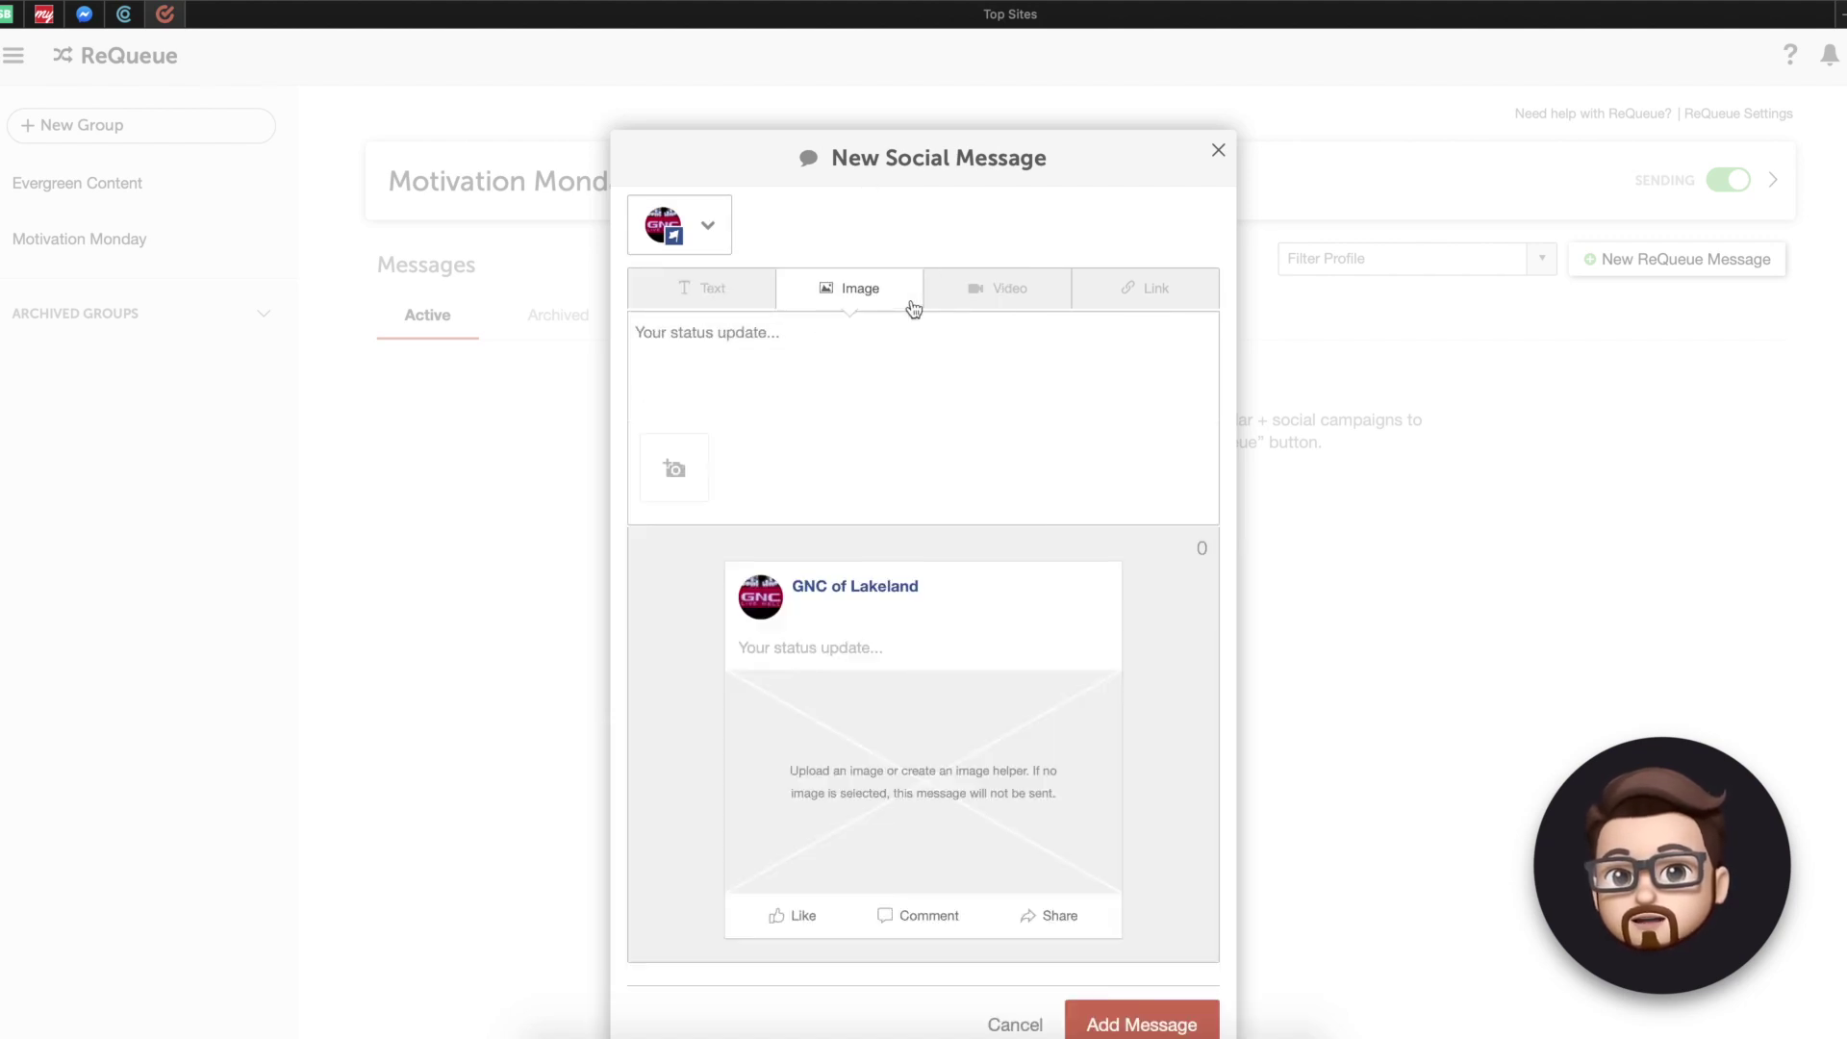
Step: Write "Keep it going, don't ever give up!" as the message's status update
click(700, 357)
text(Keep it going)
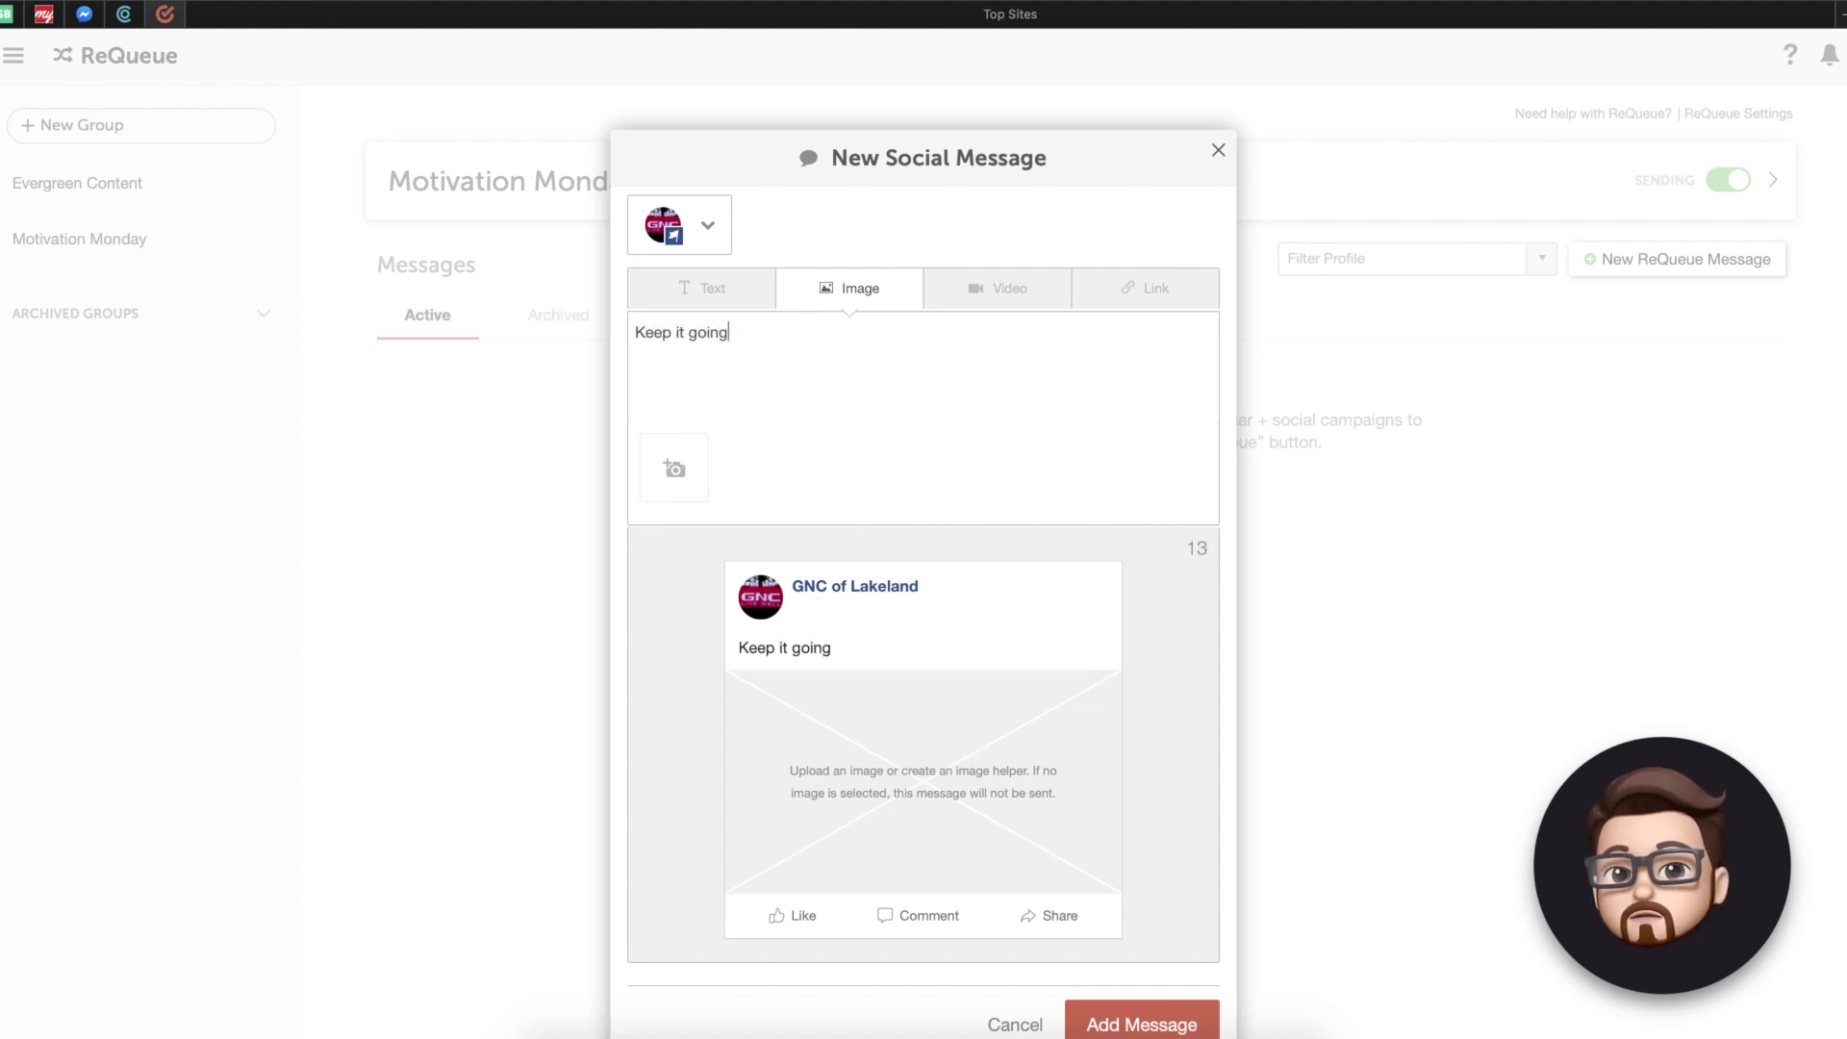
text(, don't egver)
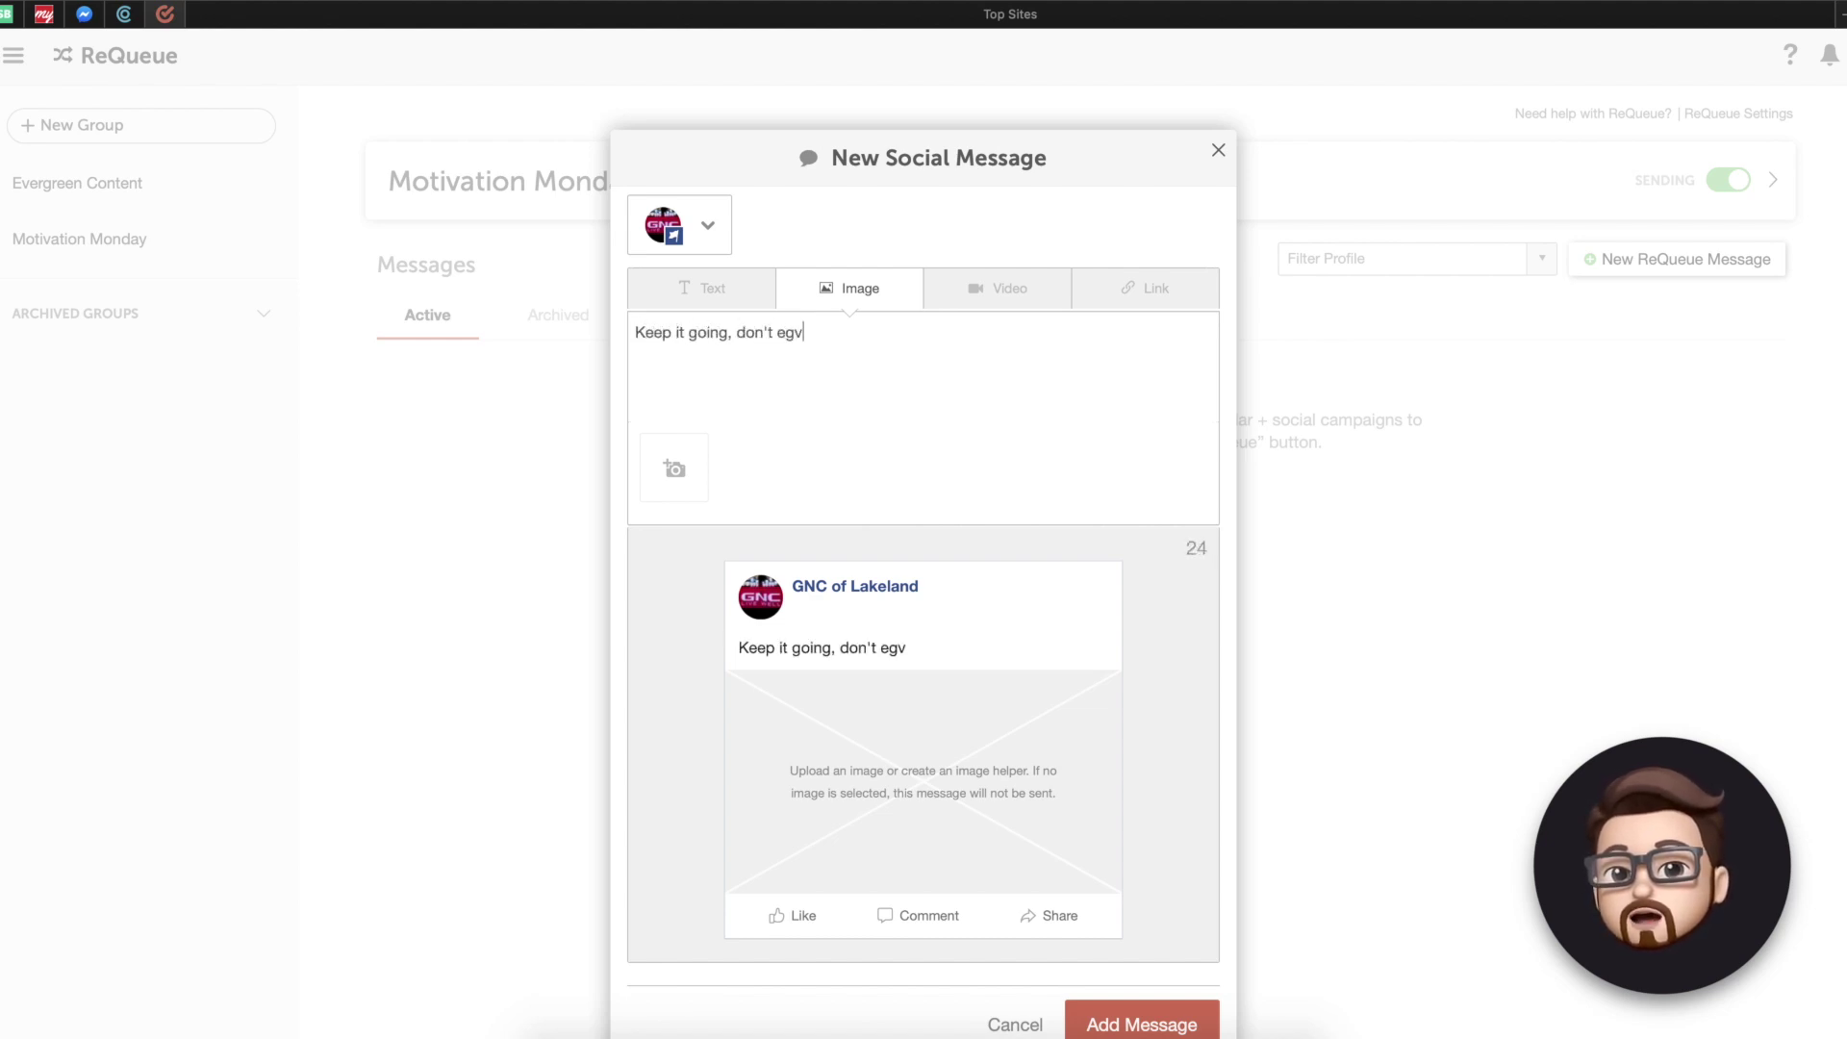
key(BackSpace)
key(BackSpace)
key(BackSpace)
key(BackSpace)
key(BackSpace)
text(ever give)
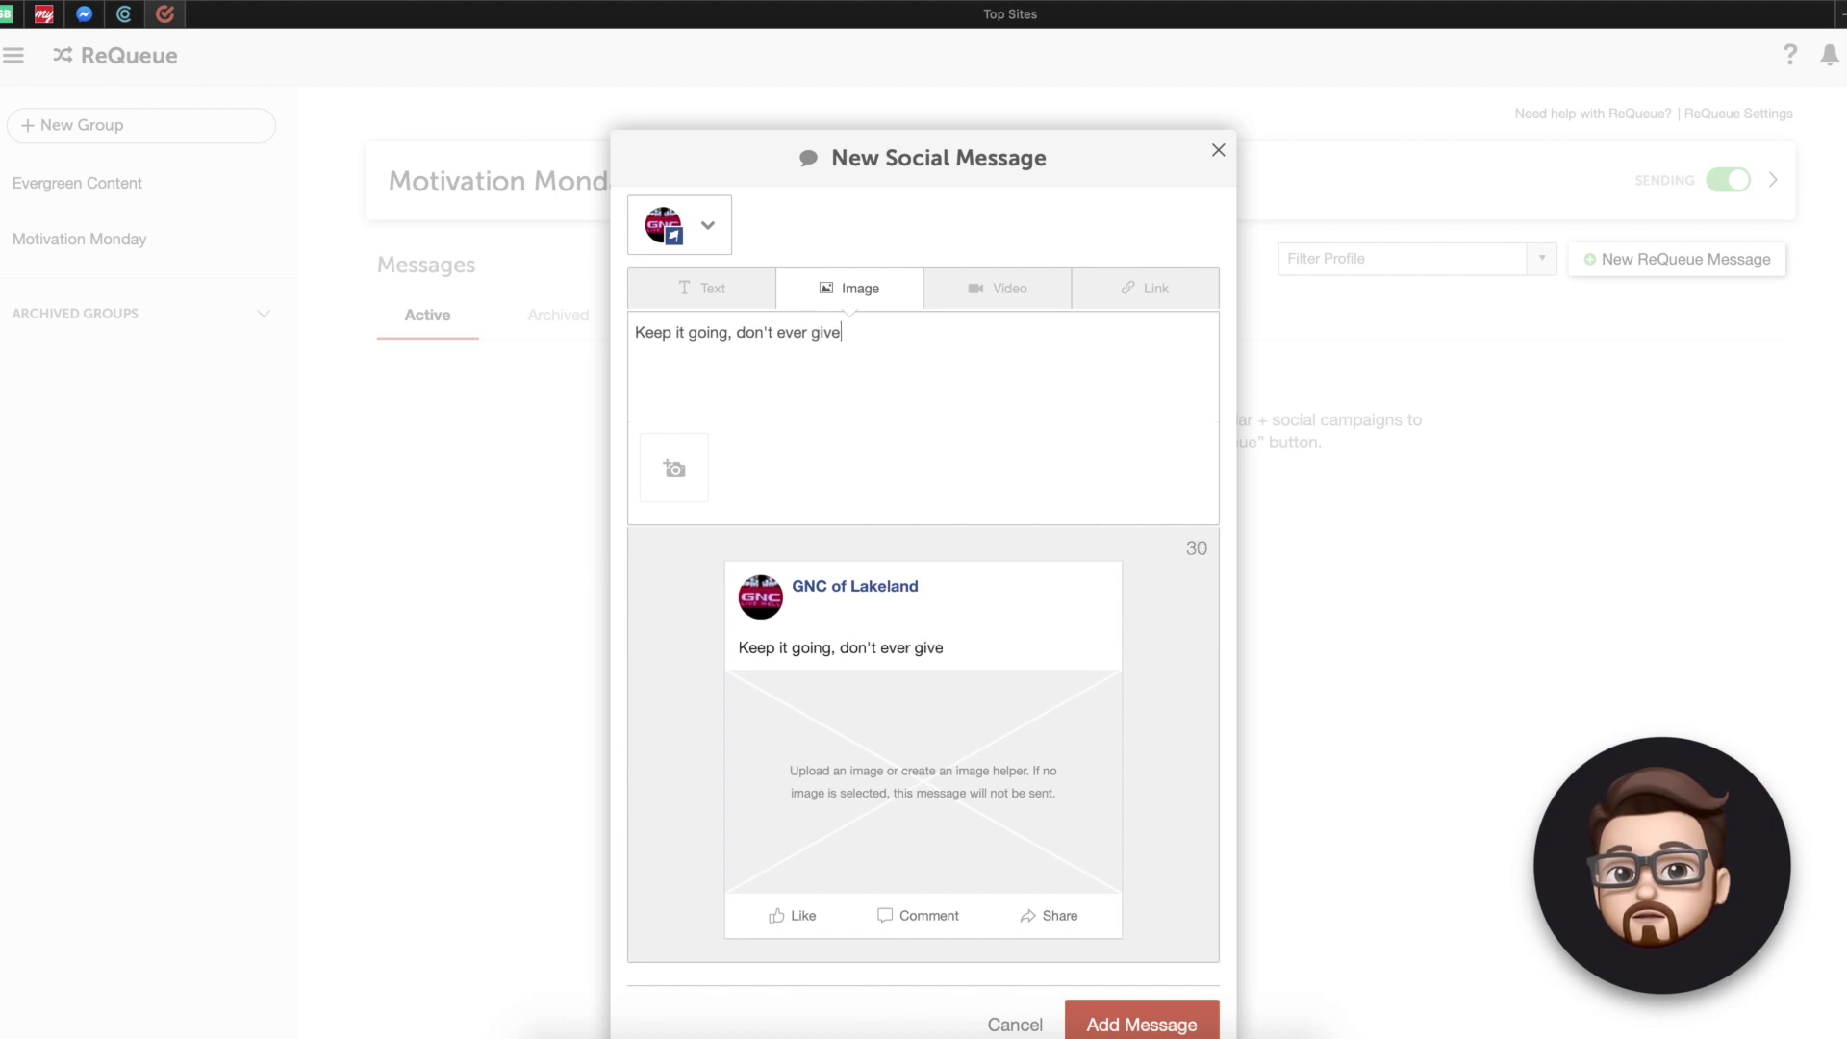
text( up!)
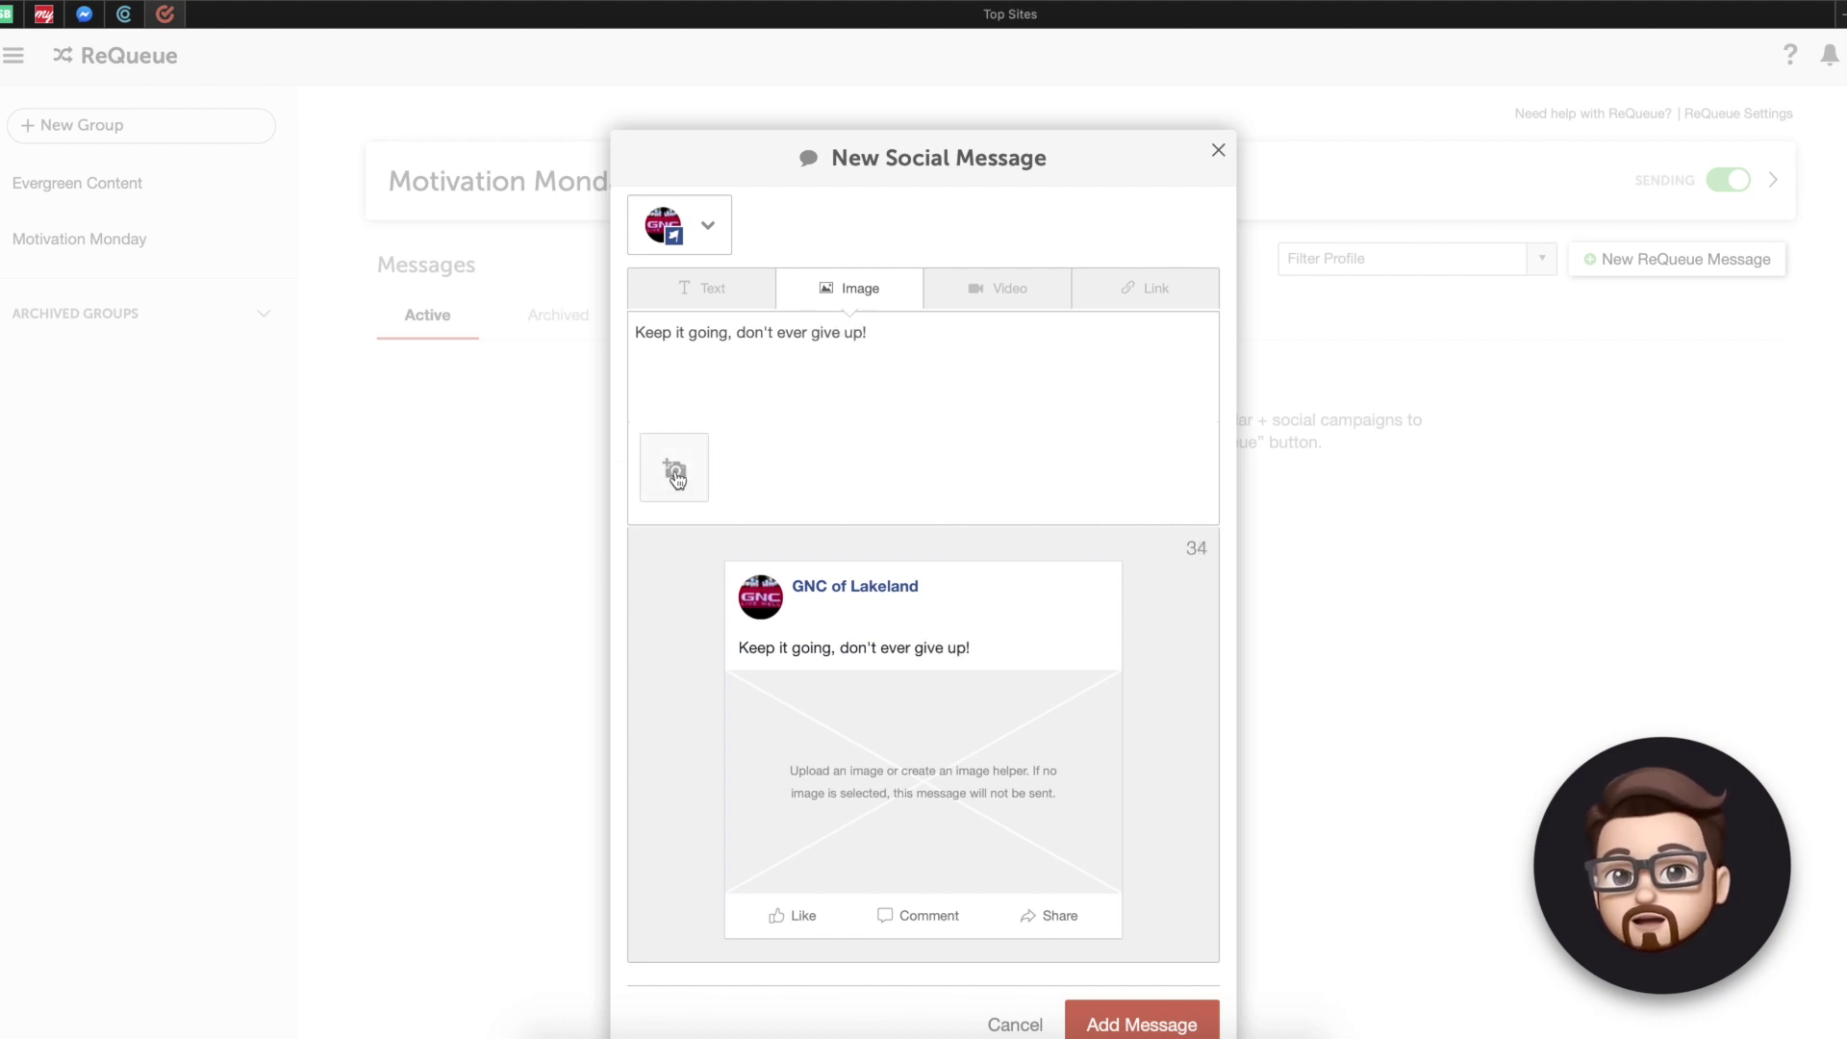
Step: Attach the dark blue GNC Live Well Nitro Tech image from the existing uploads and add the message to the group
click(677, 474)
click(461, 194)
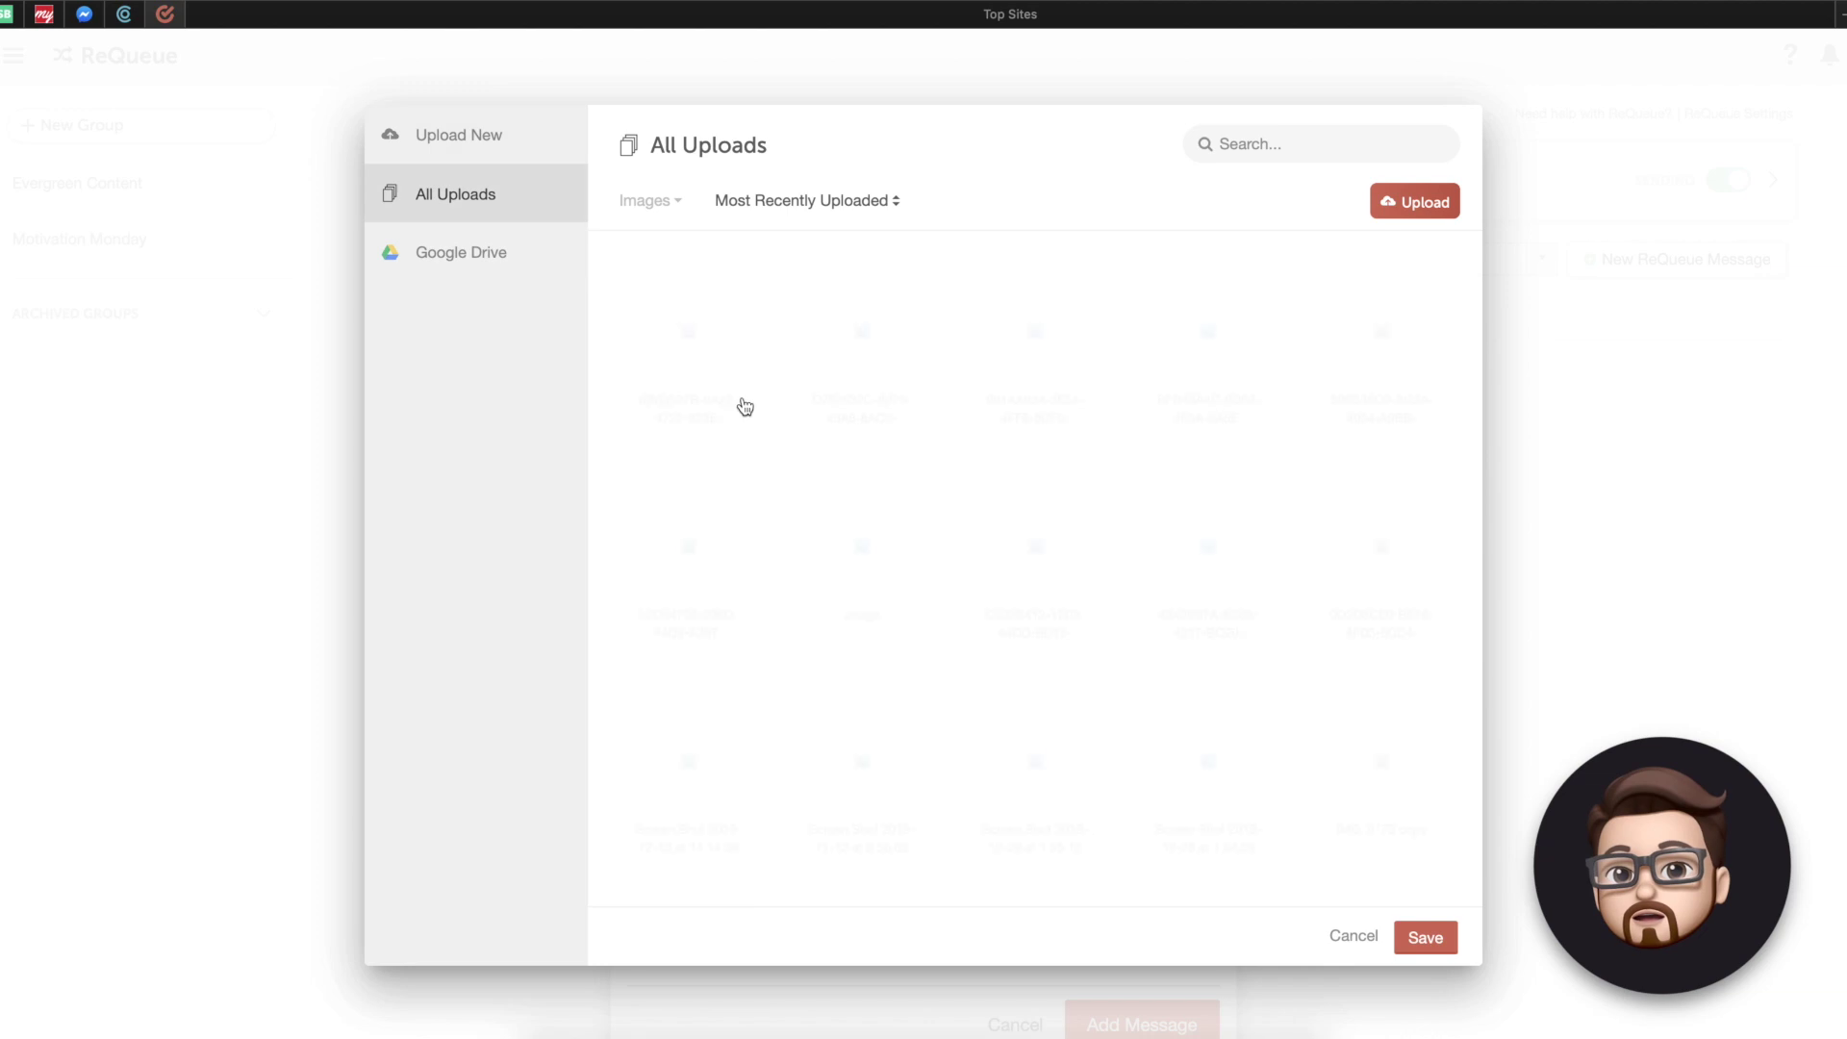
scroll(927, 635, down, 15)
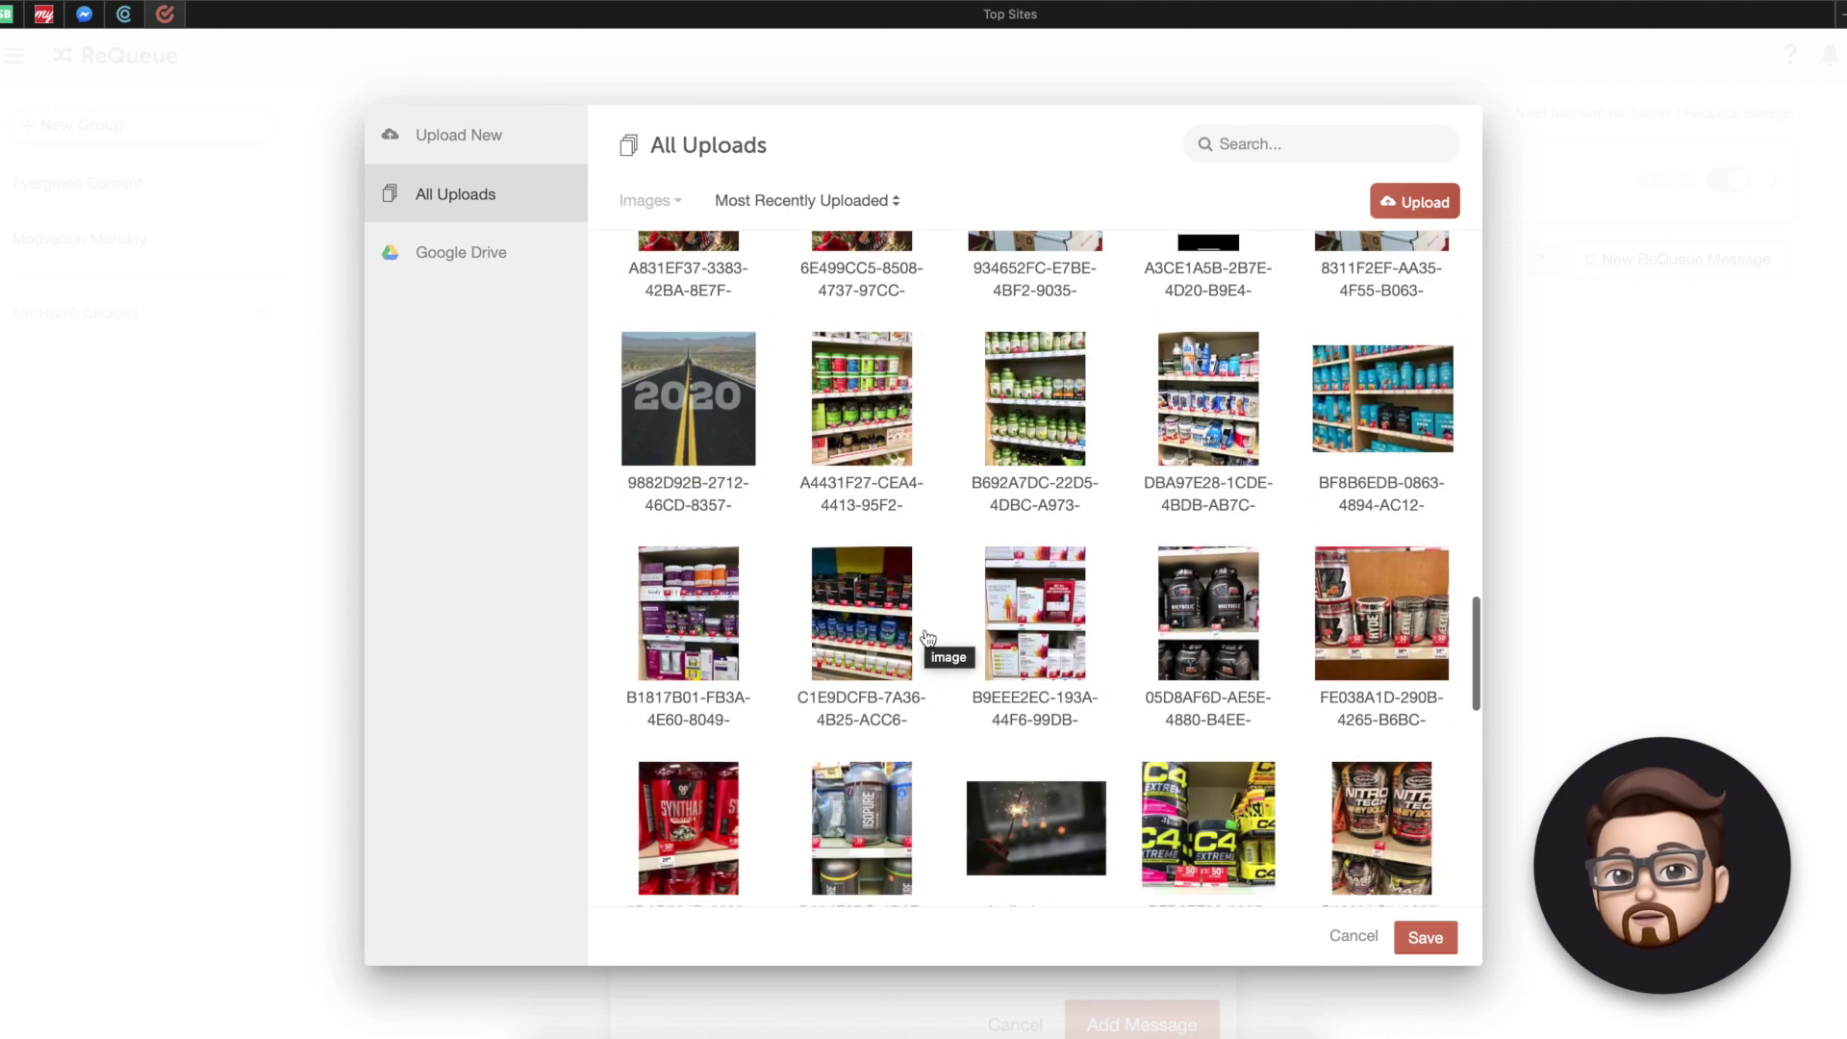
scroll(928, 637, down, 10)
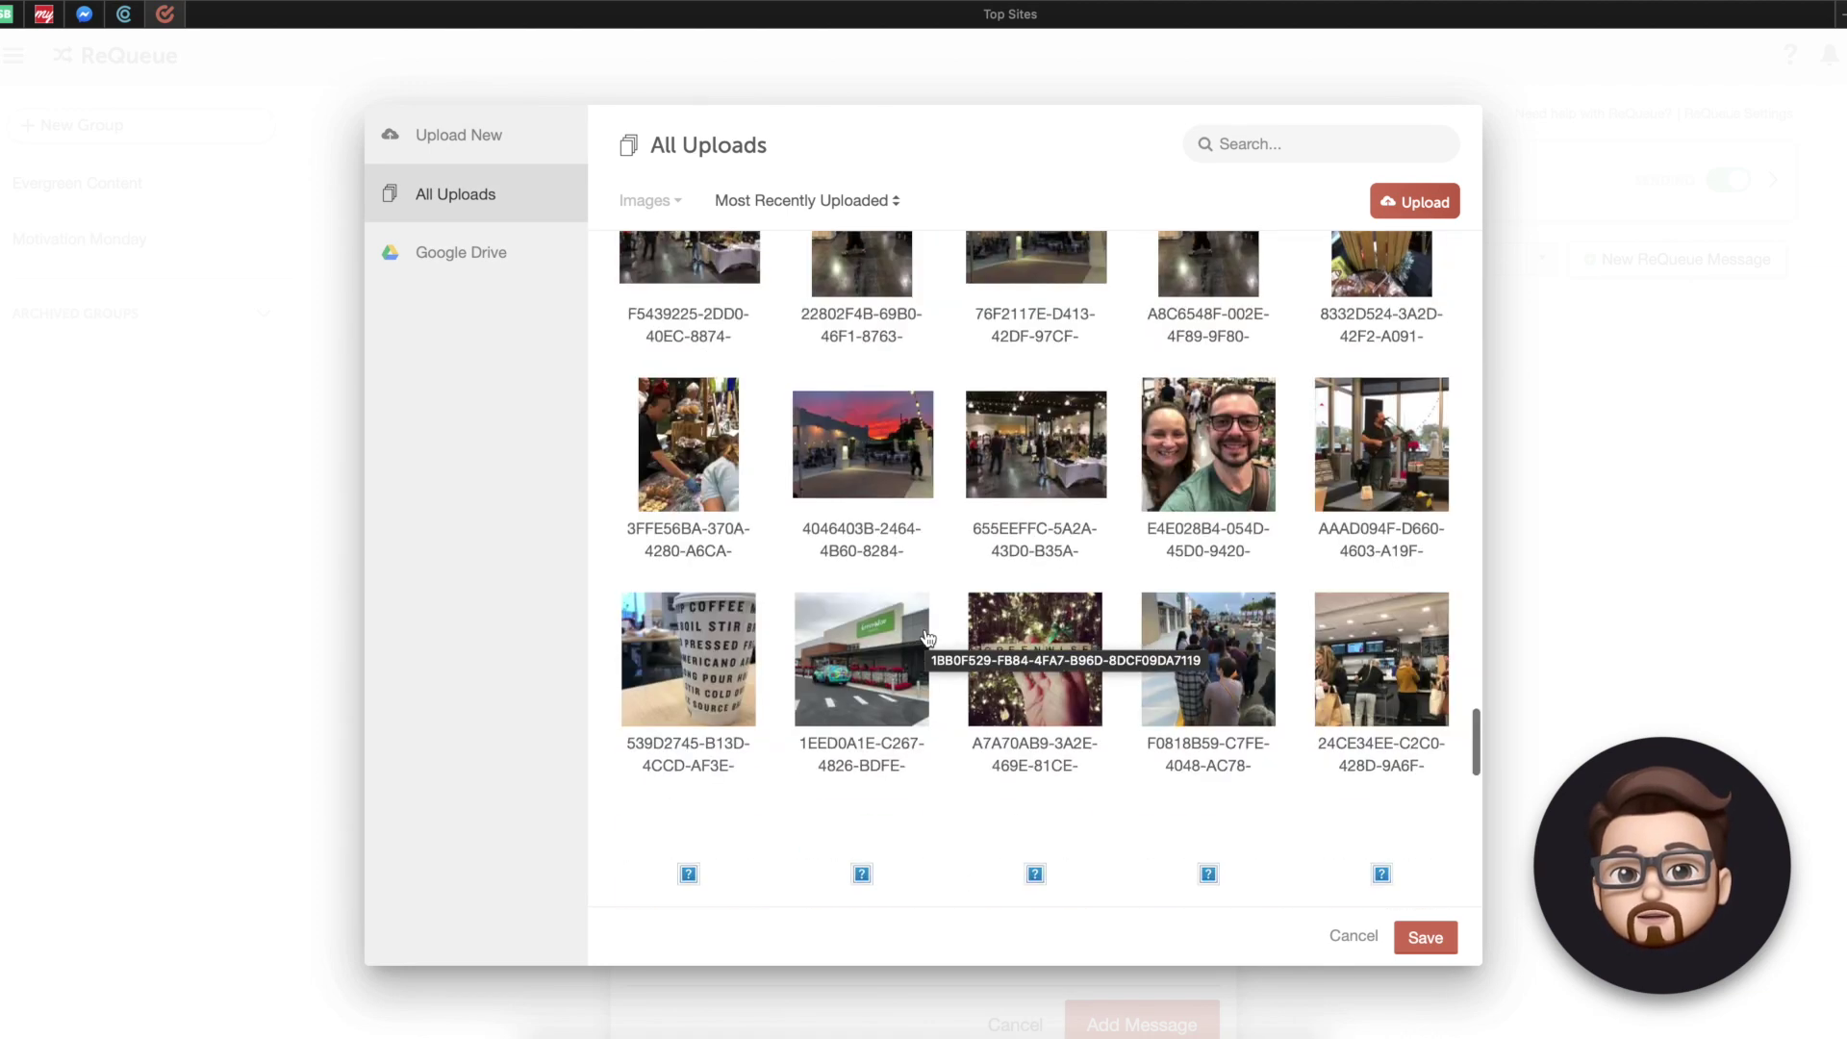
scroll(928, 638, down, 10)
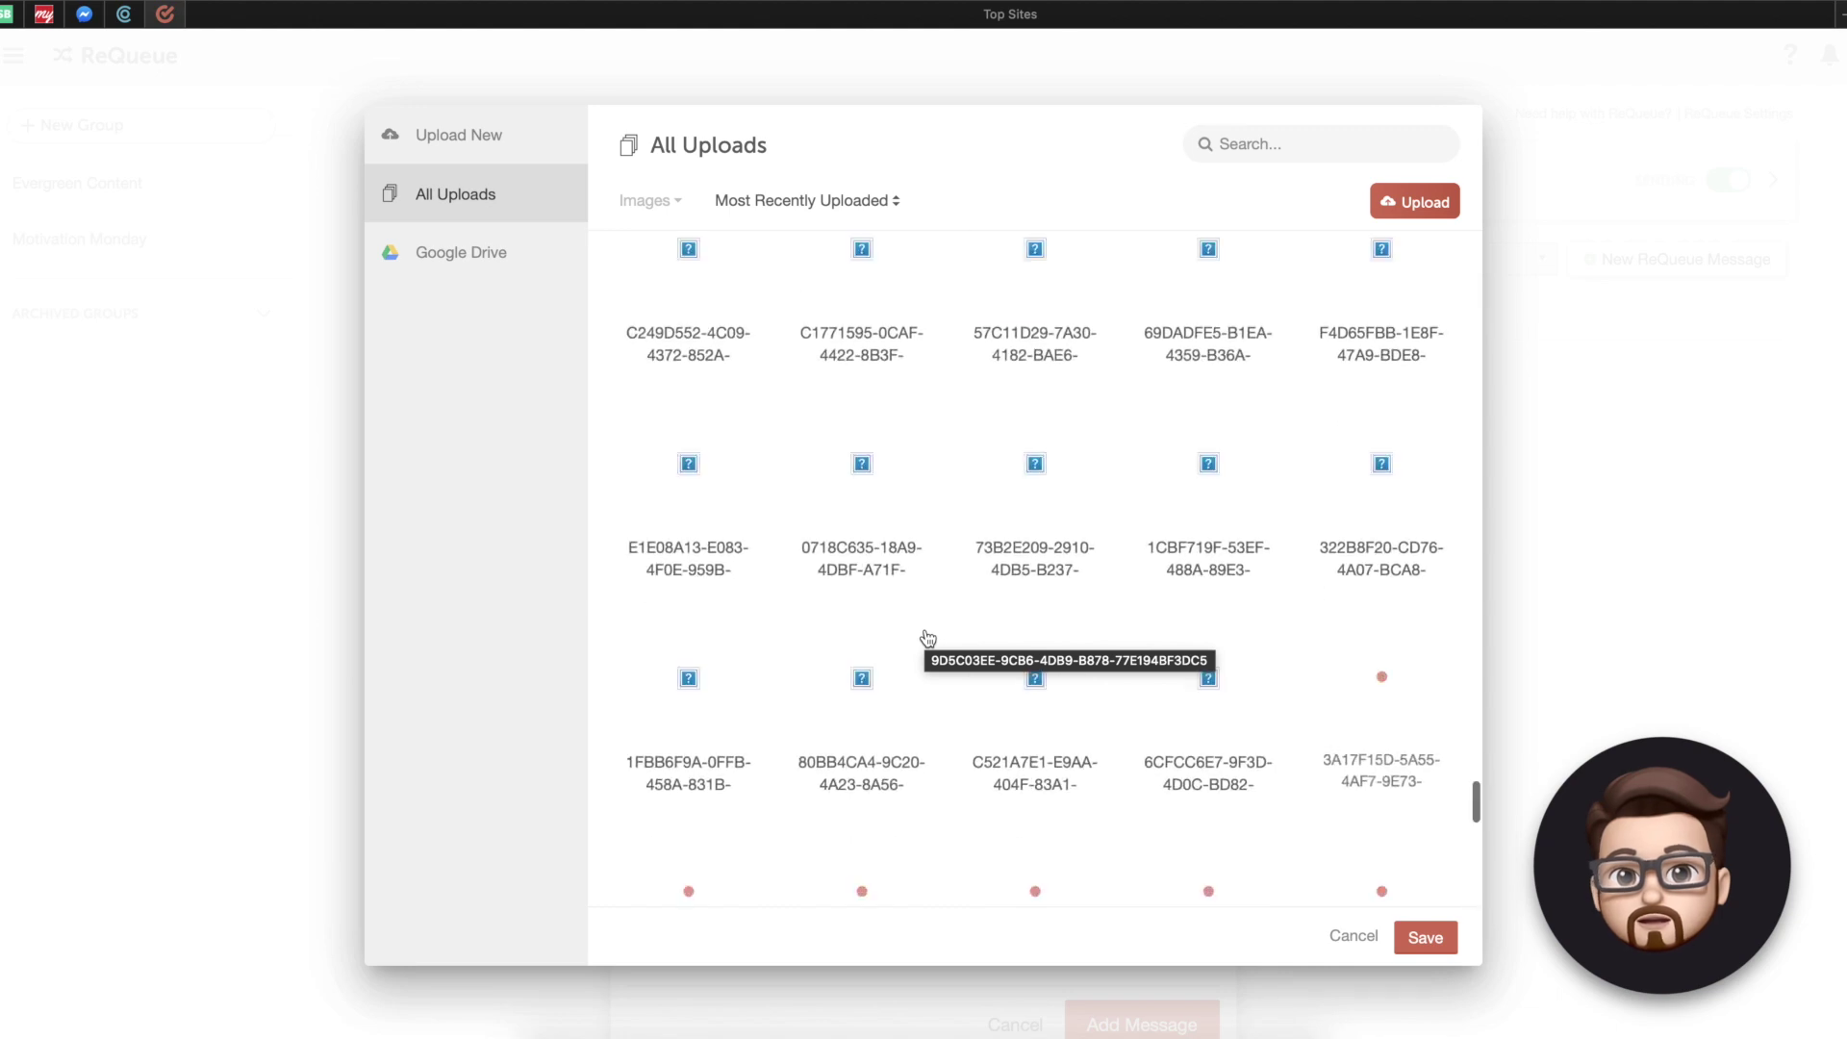
scroll(926, 638, down, 10)
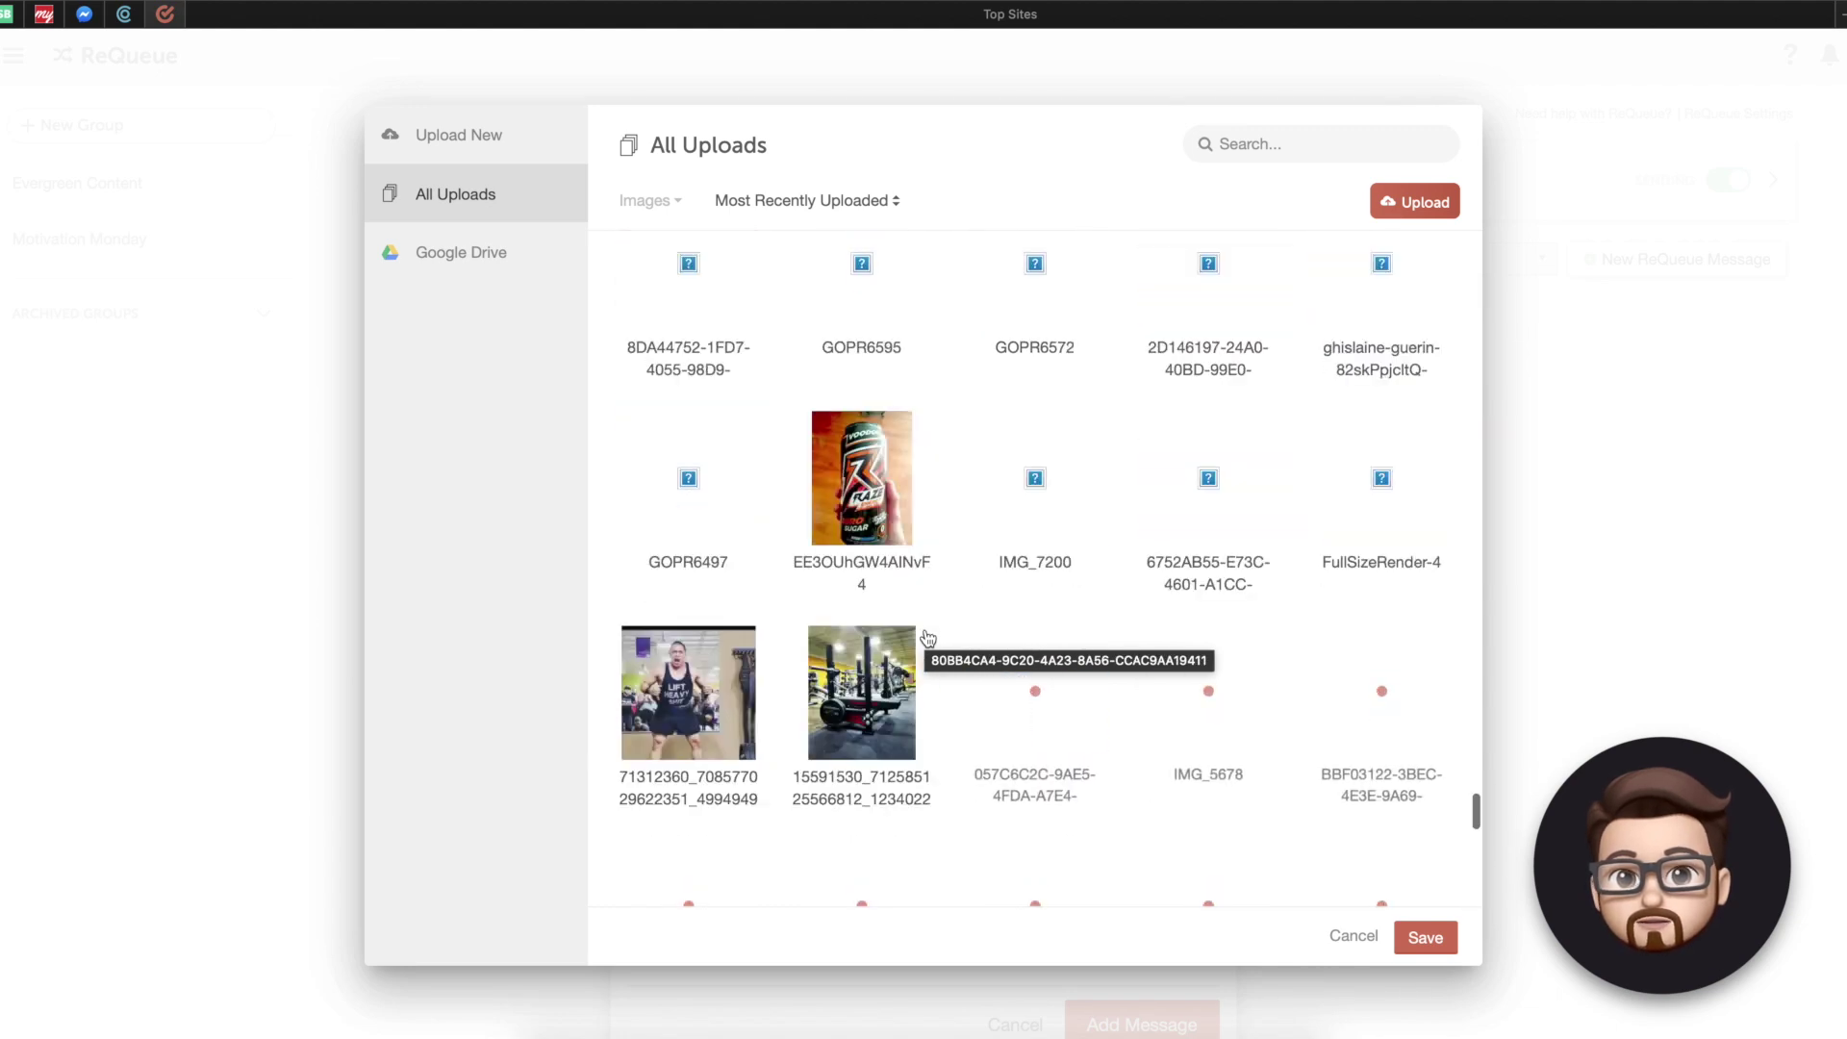
scroll(1058, 577, up, 3)
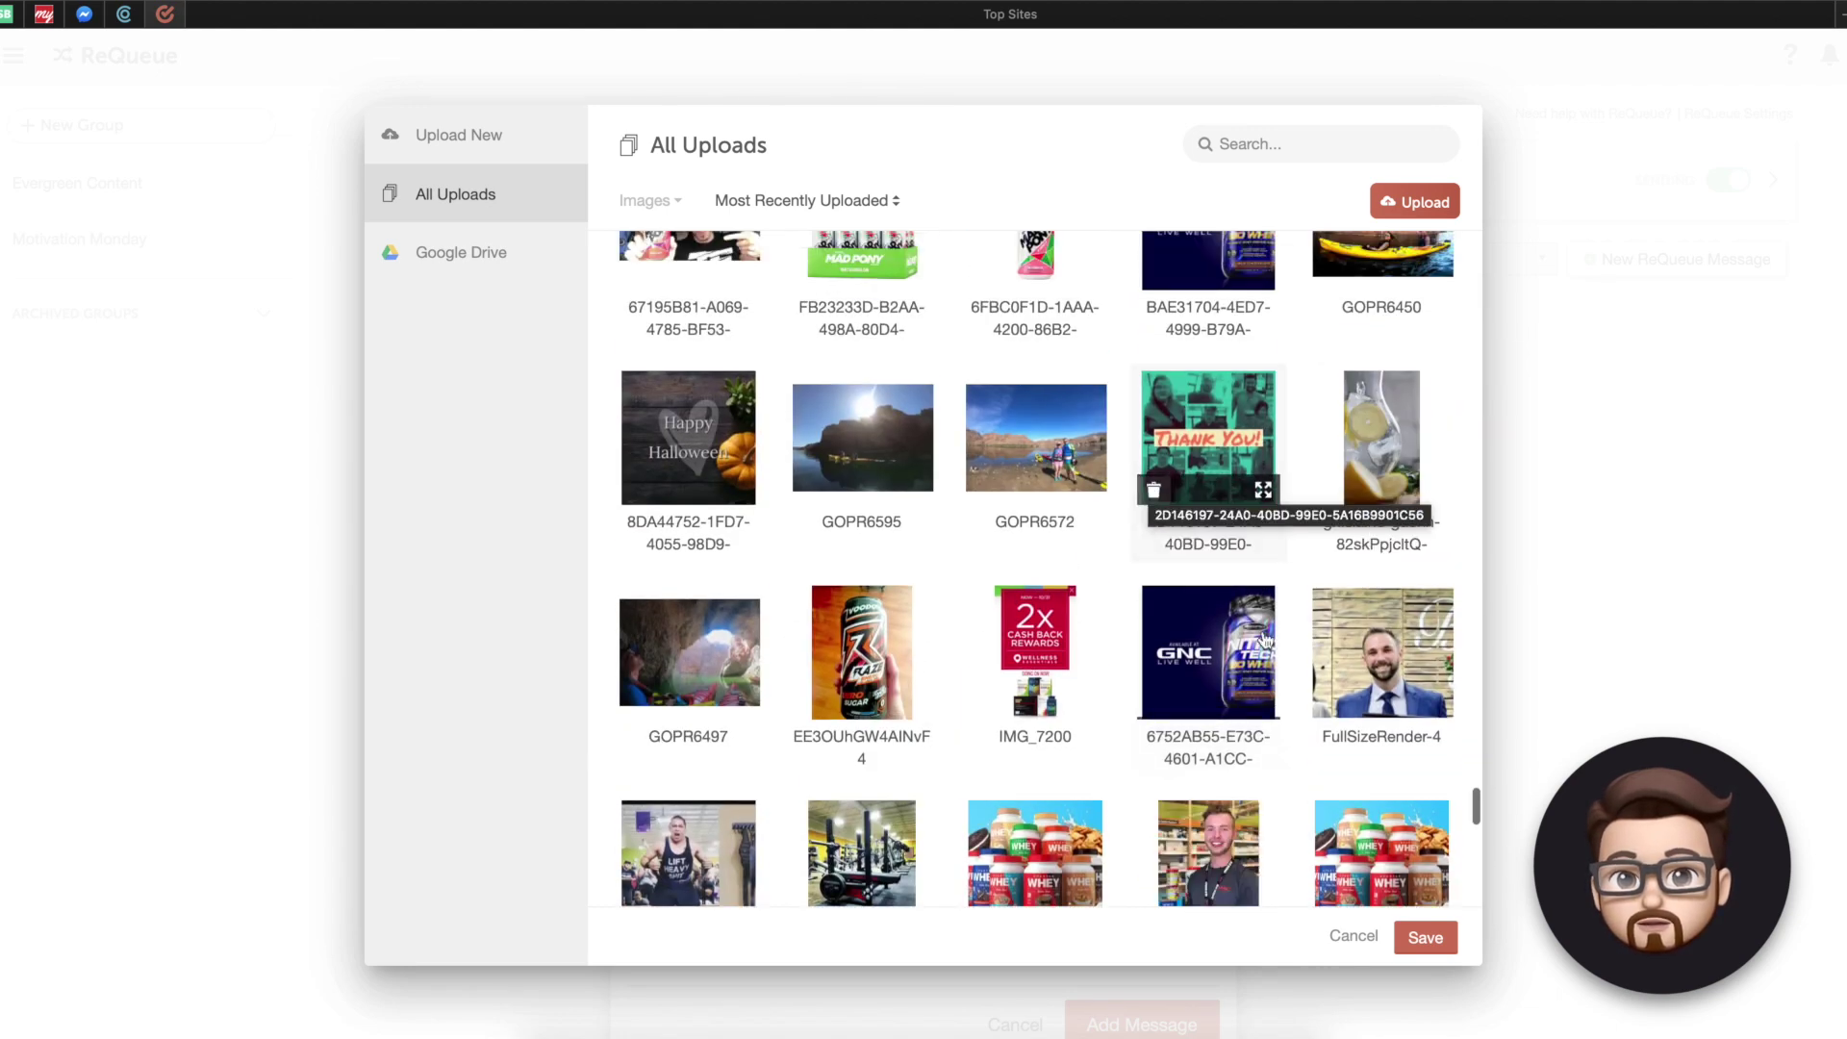
click(1229, 642)
click(1431, 938)
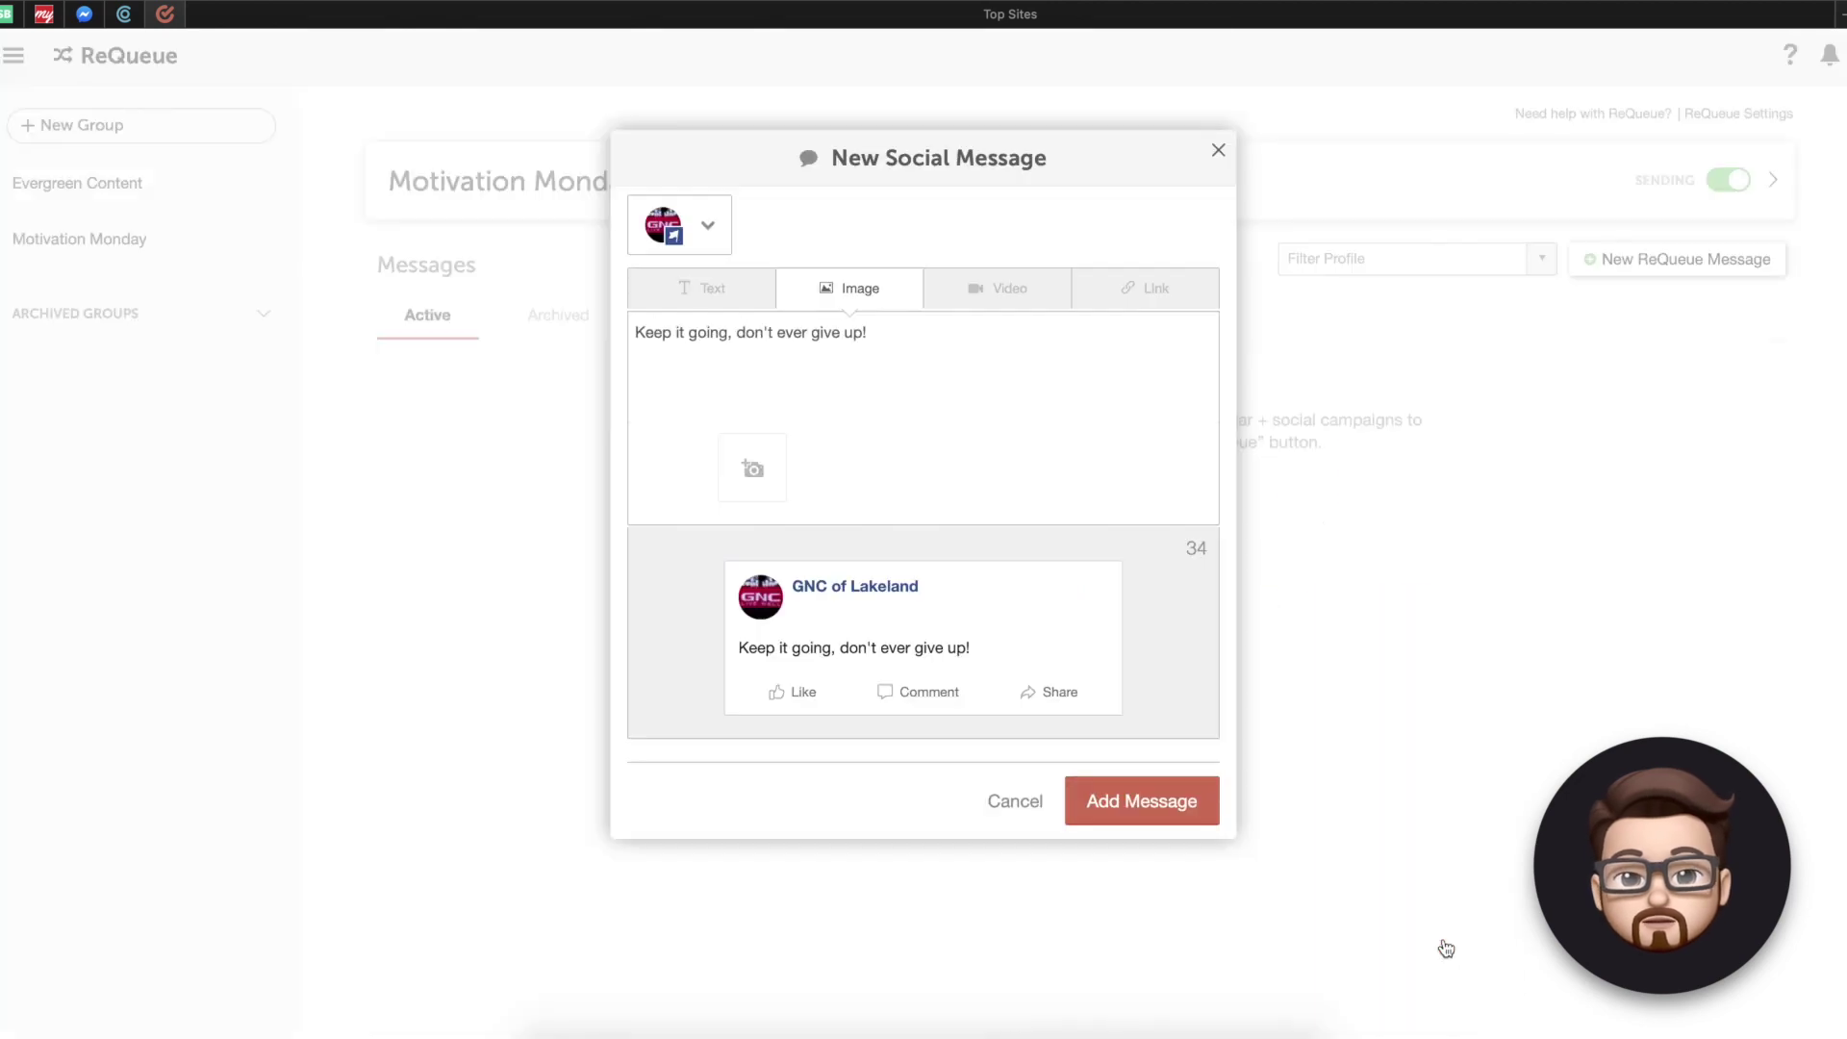
scroll(931, 763, down, 3)
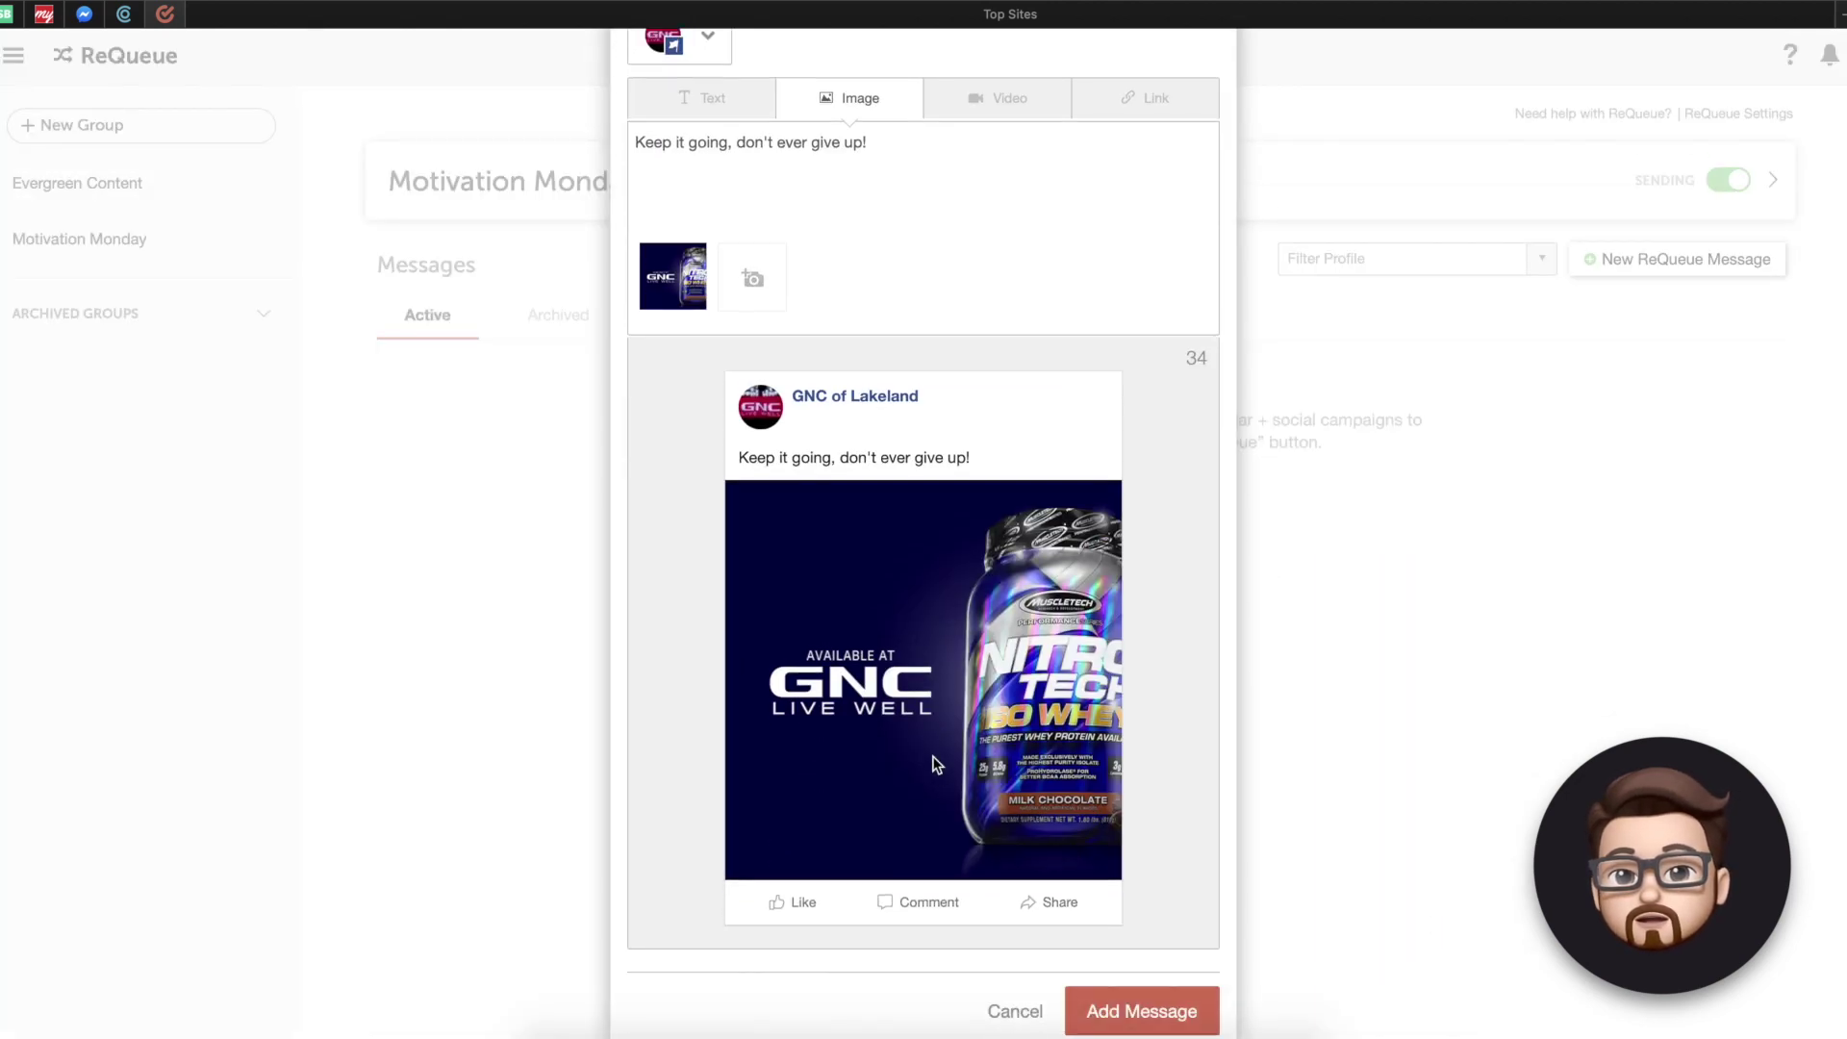
click(1142, 1000)
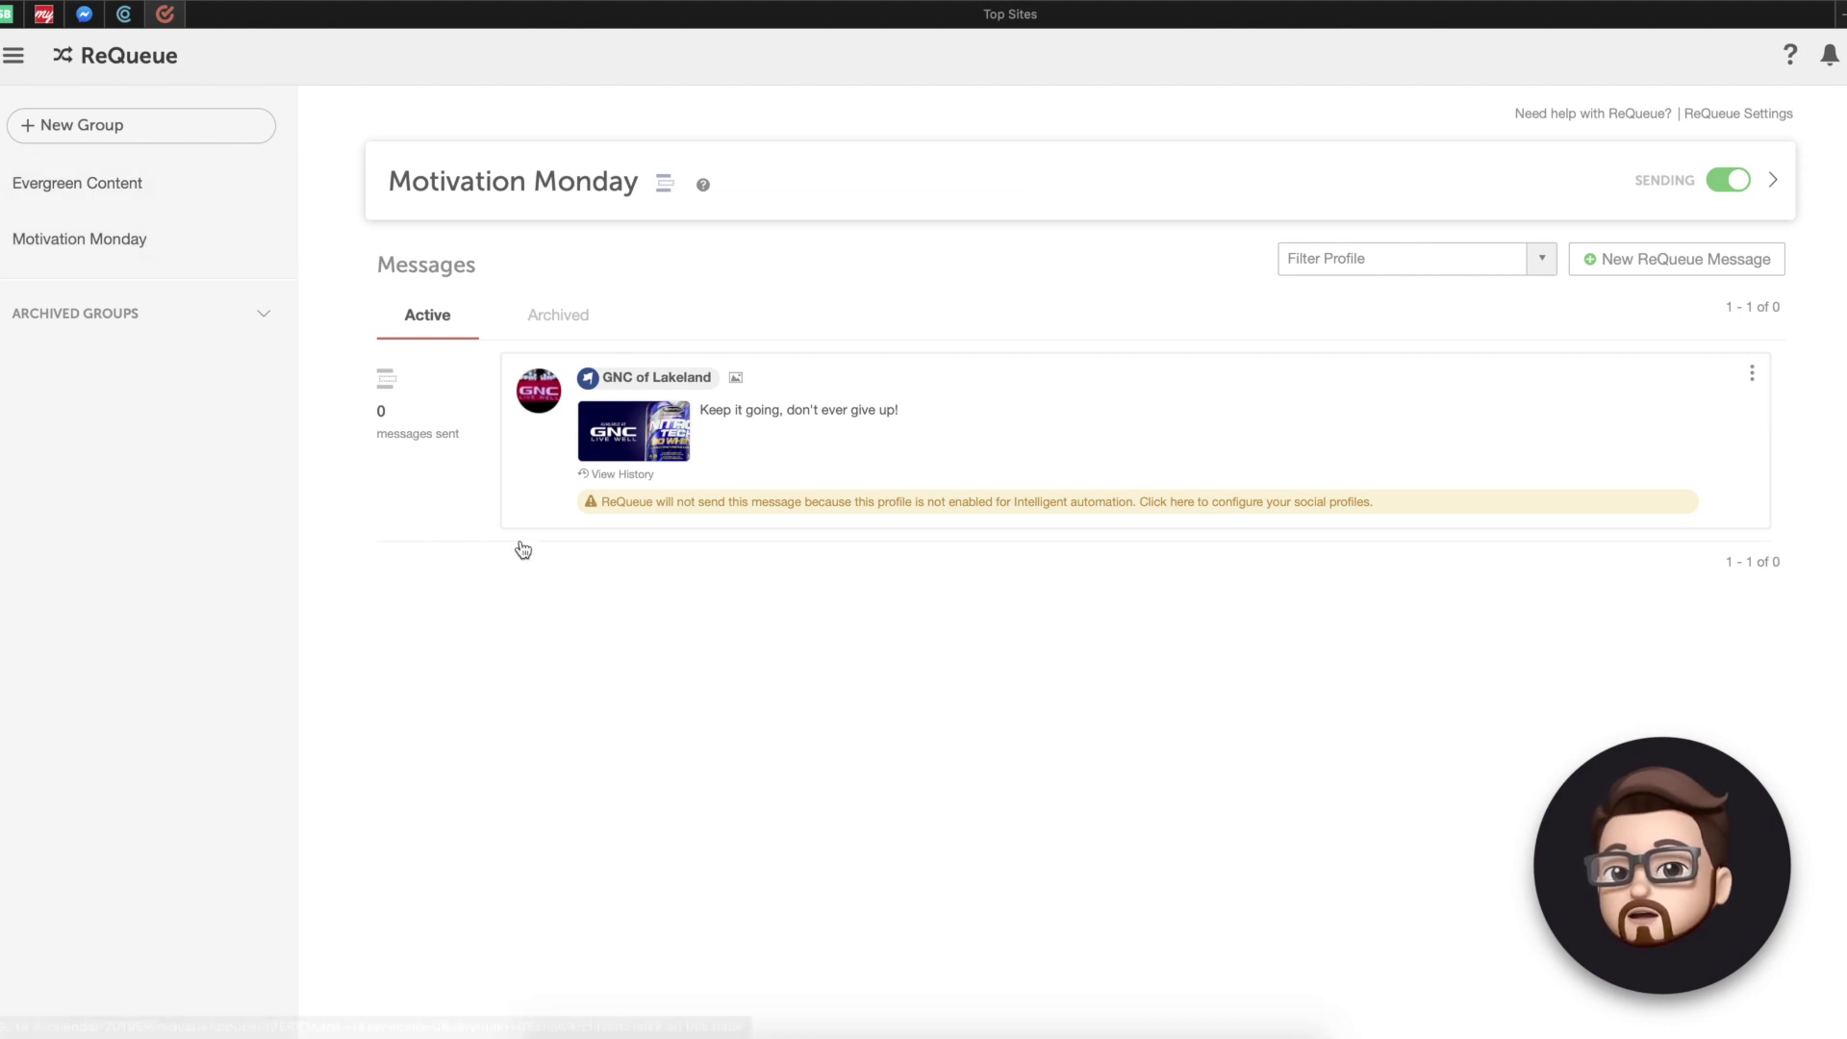
Step: Review the active and archived messages of the Evergreen Content group
click(82, 184)
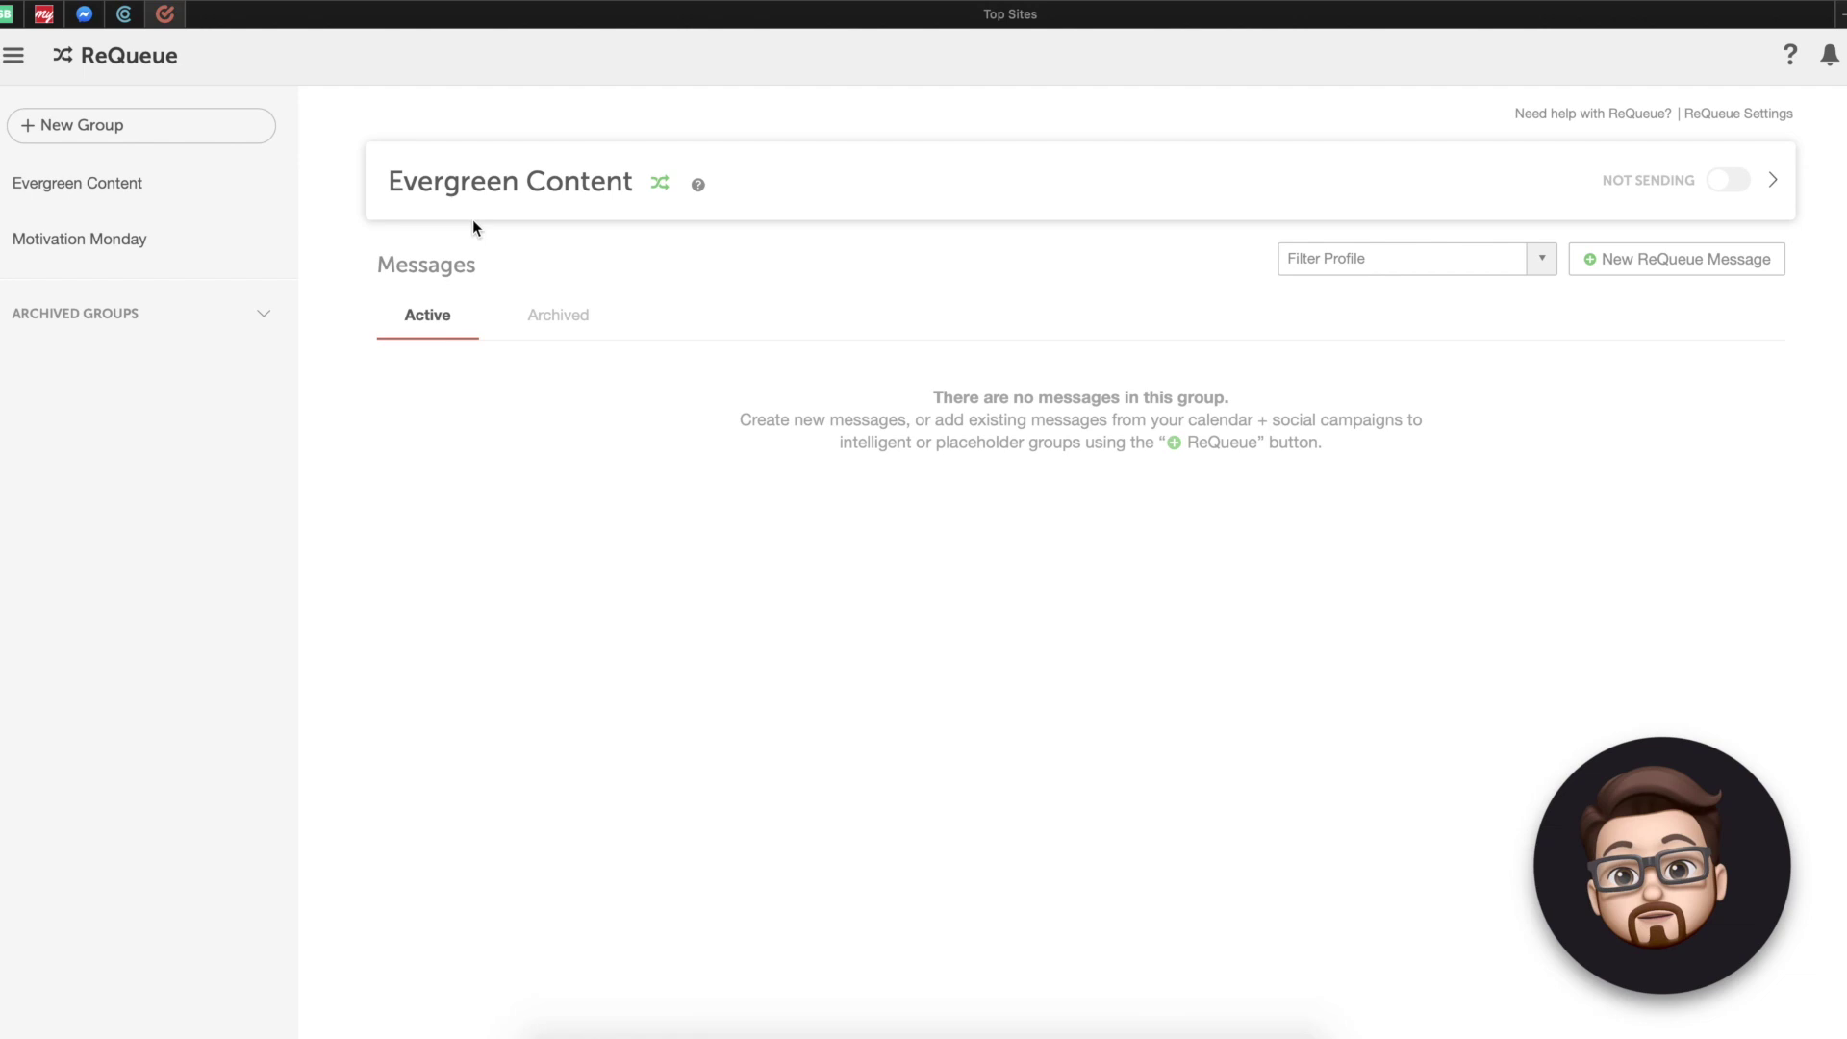
click(579, 330)
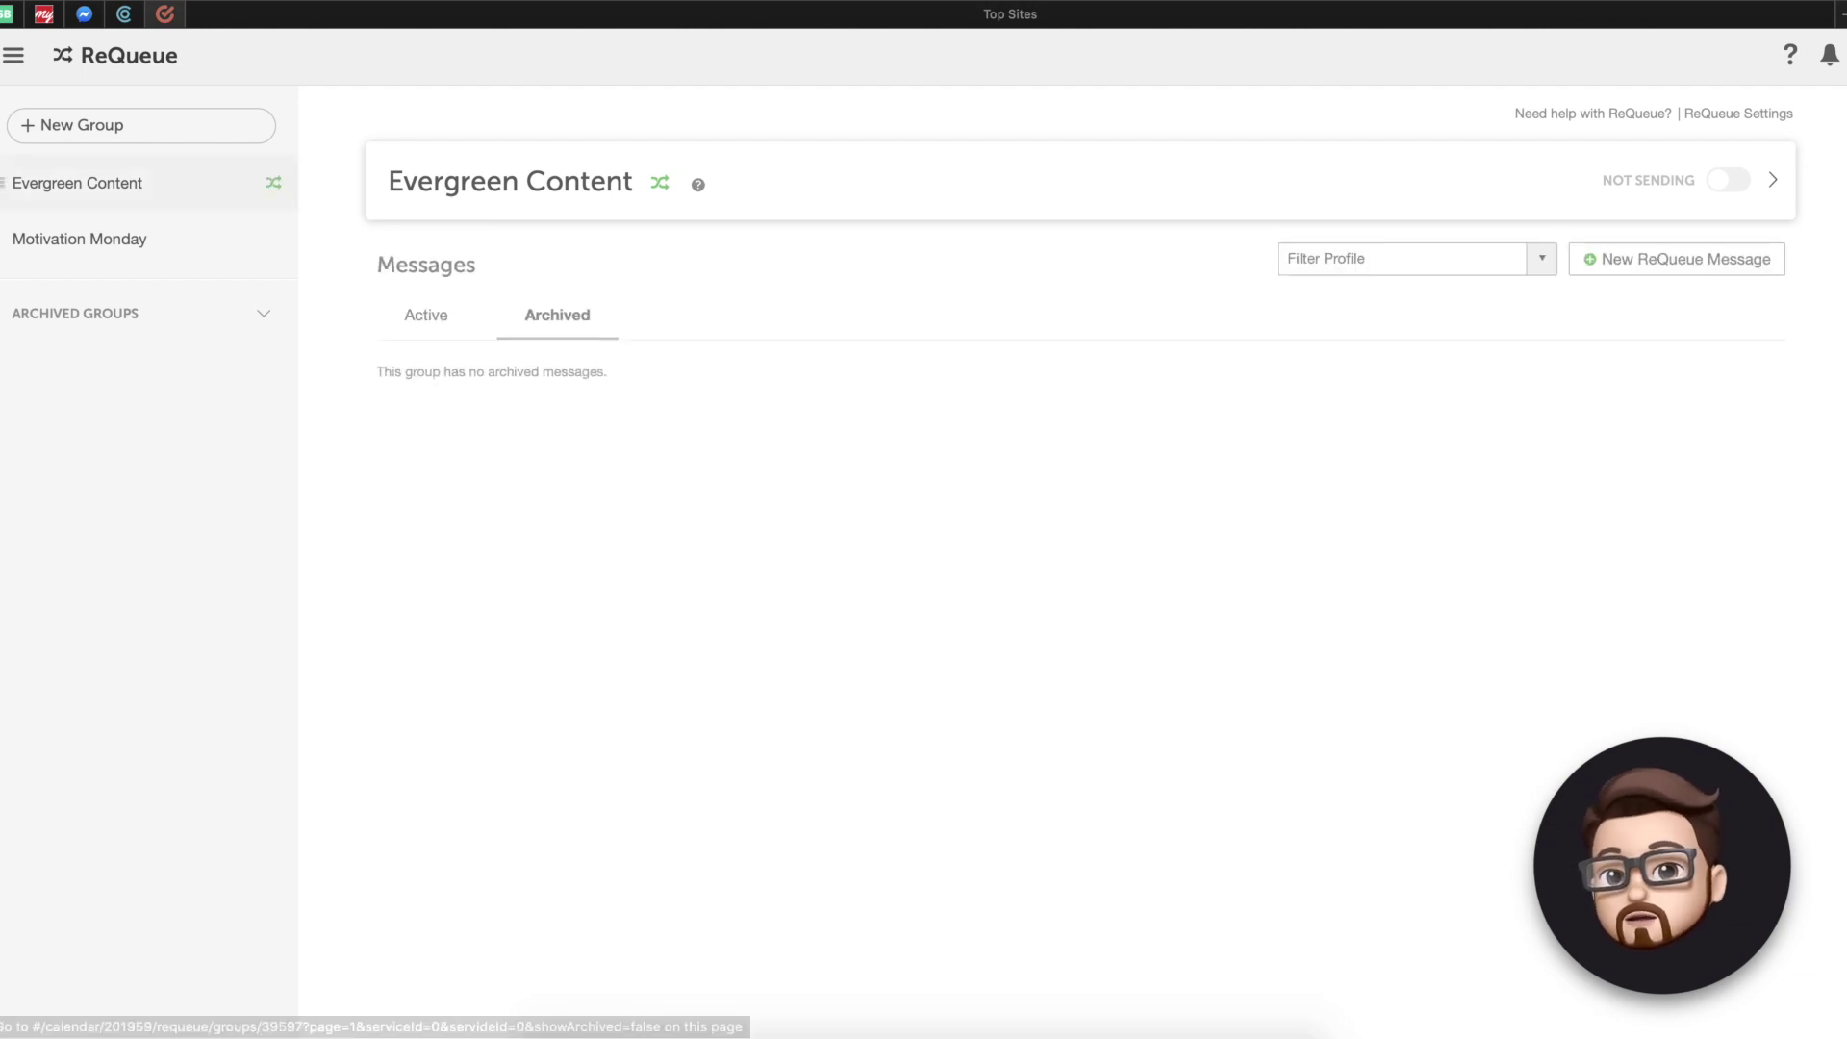
click(429, 329)
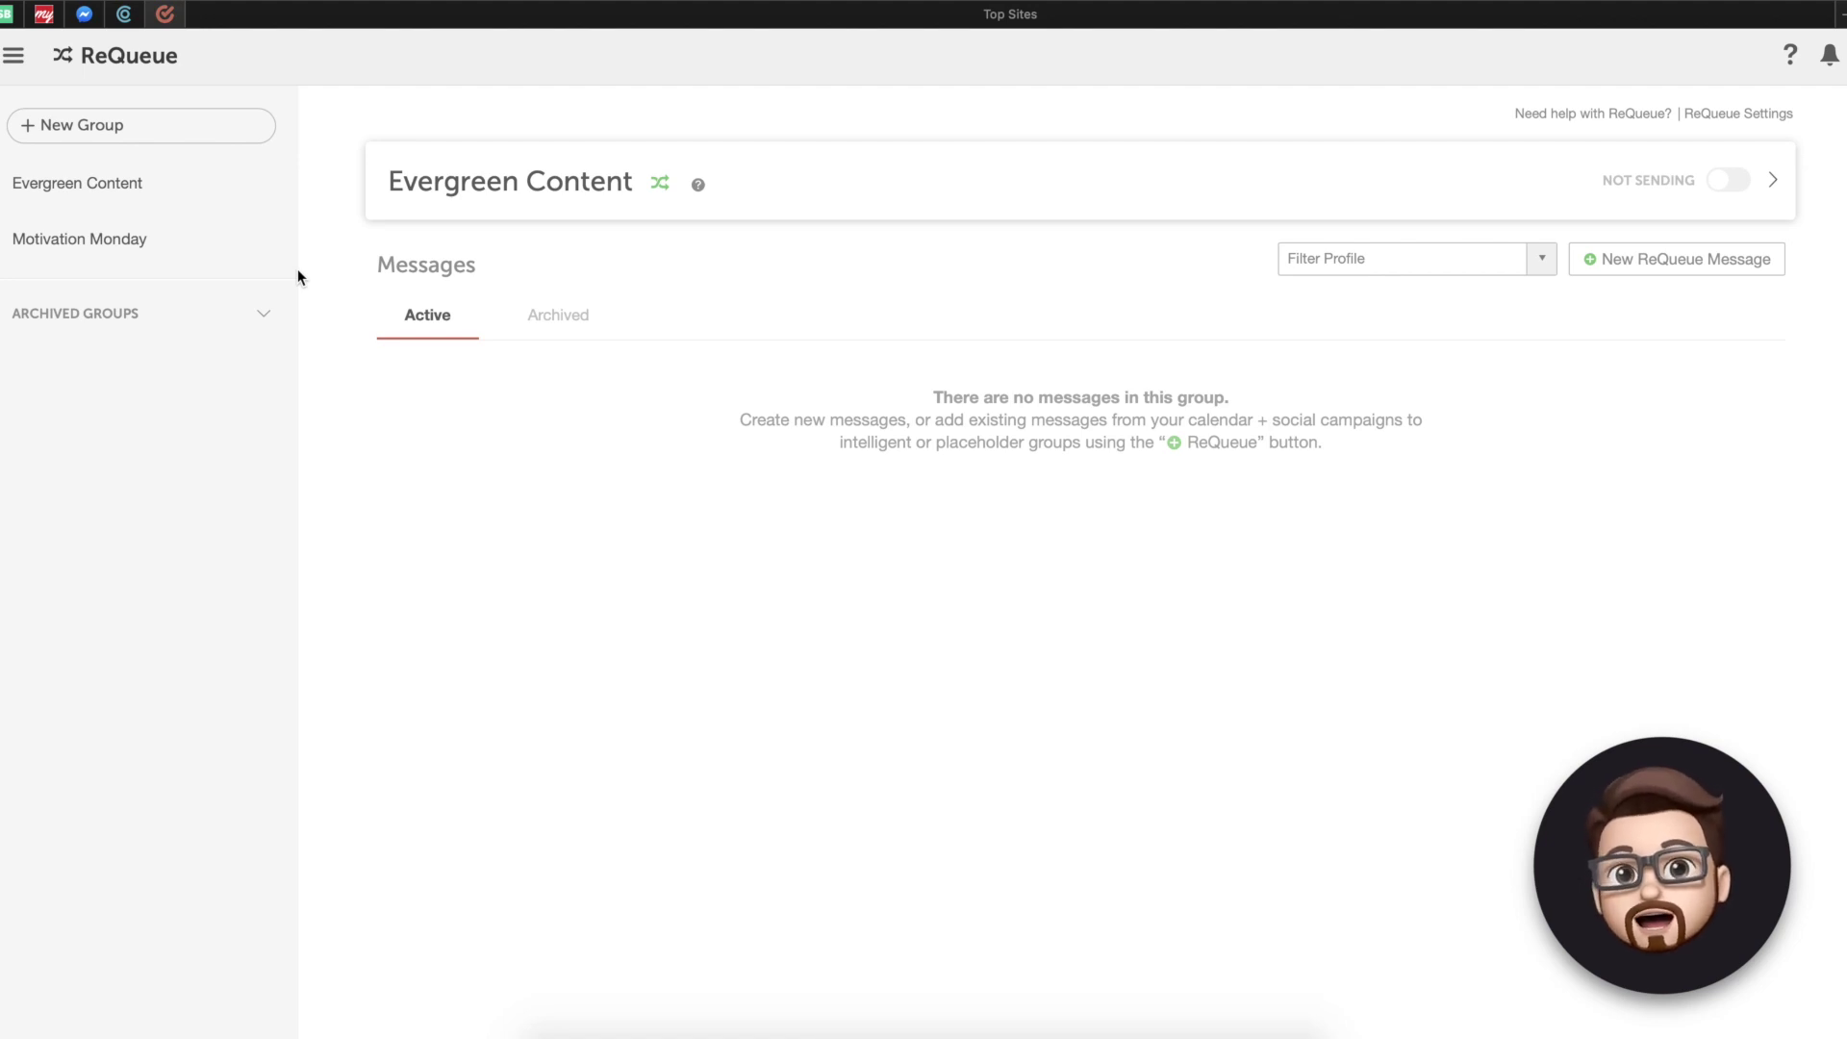
Step: Open the Instagram report in Analytics and switch it to the gnclakeland.plantcity profile
click(23, 69)
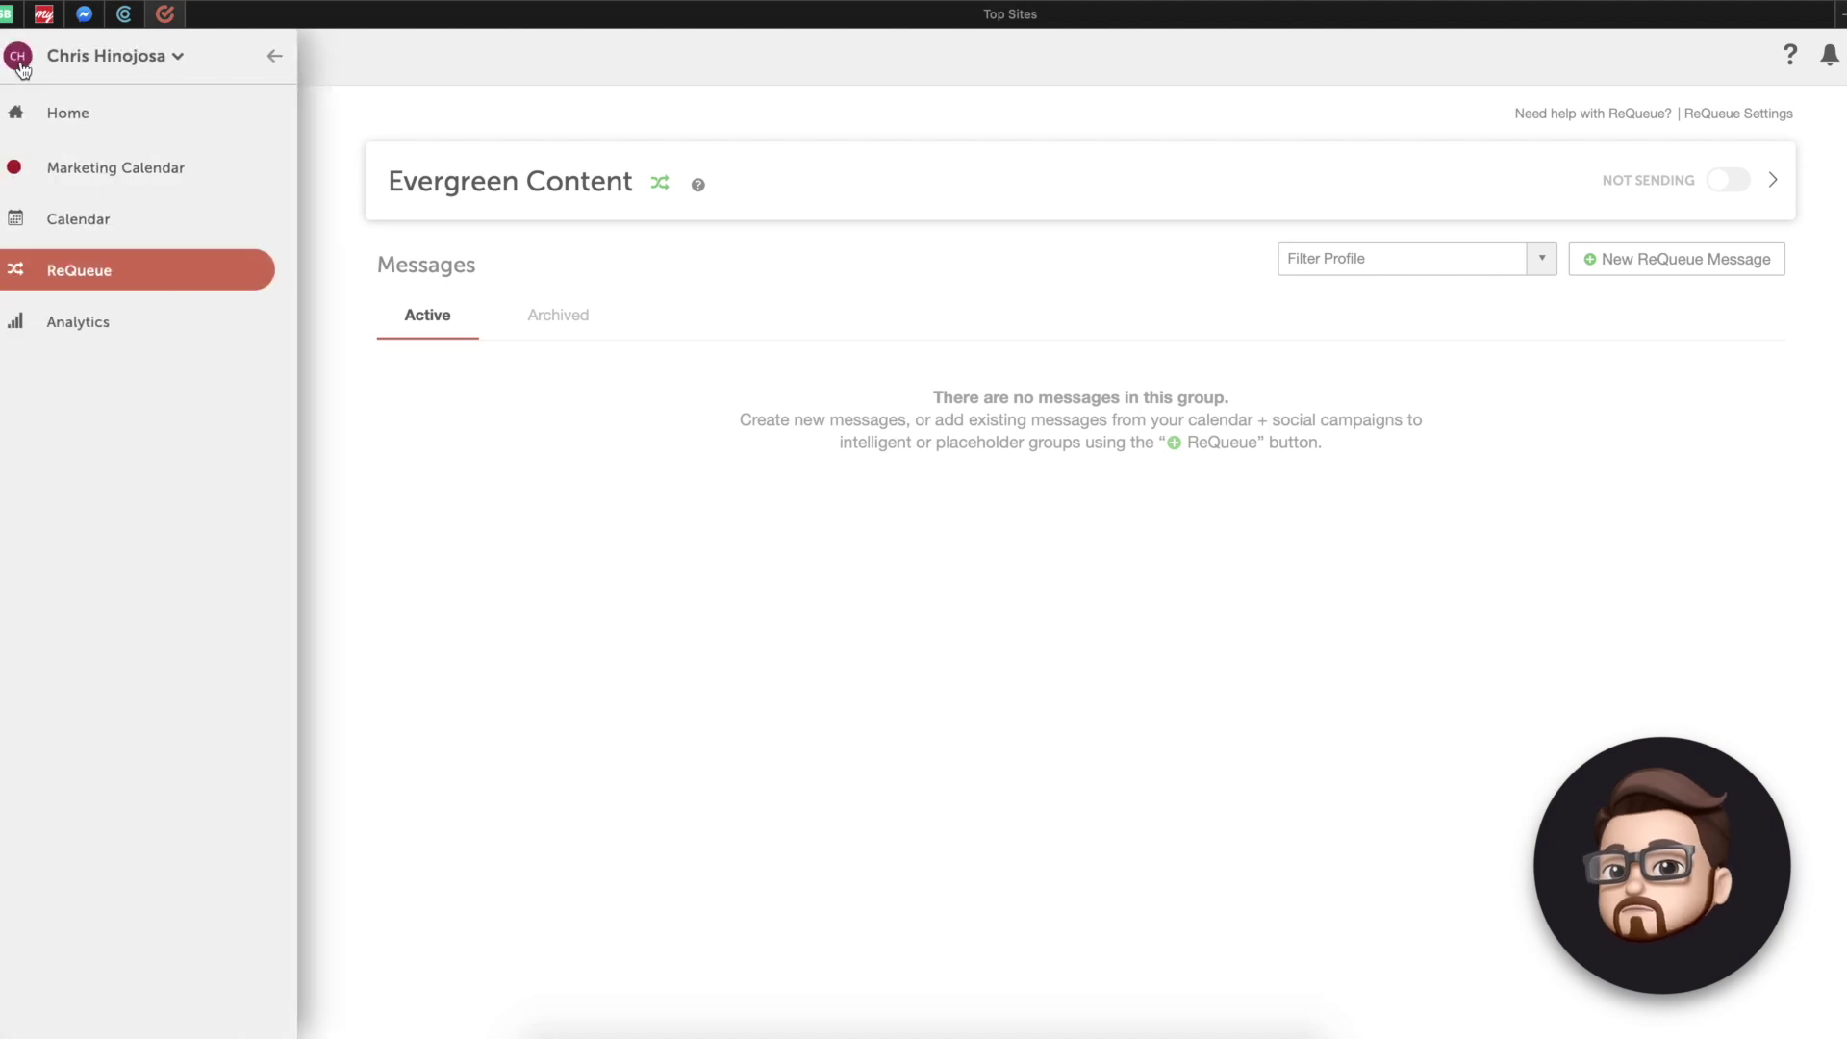
click(111, 323)
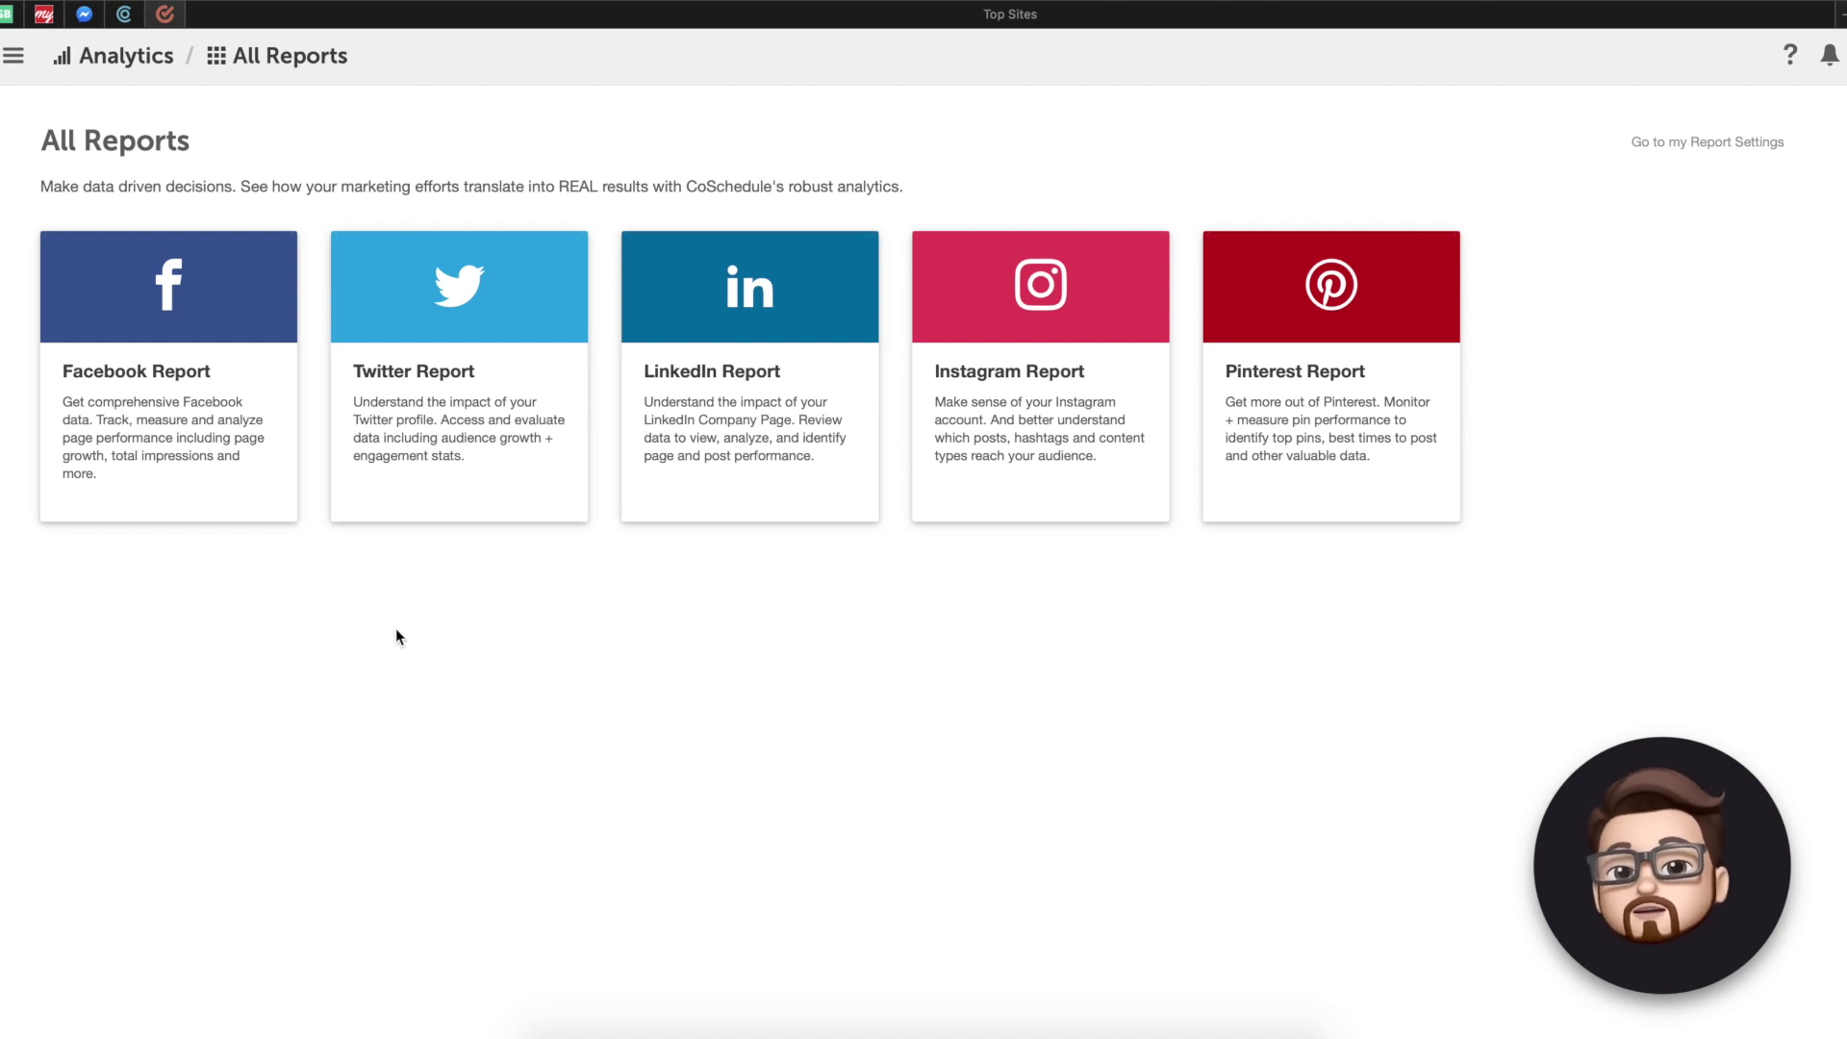
click(1000, 294)
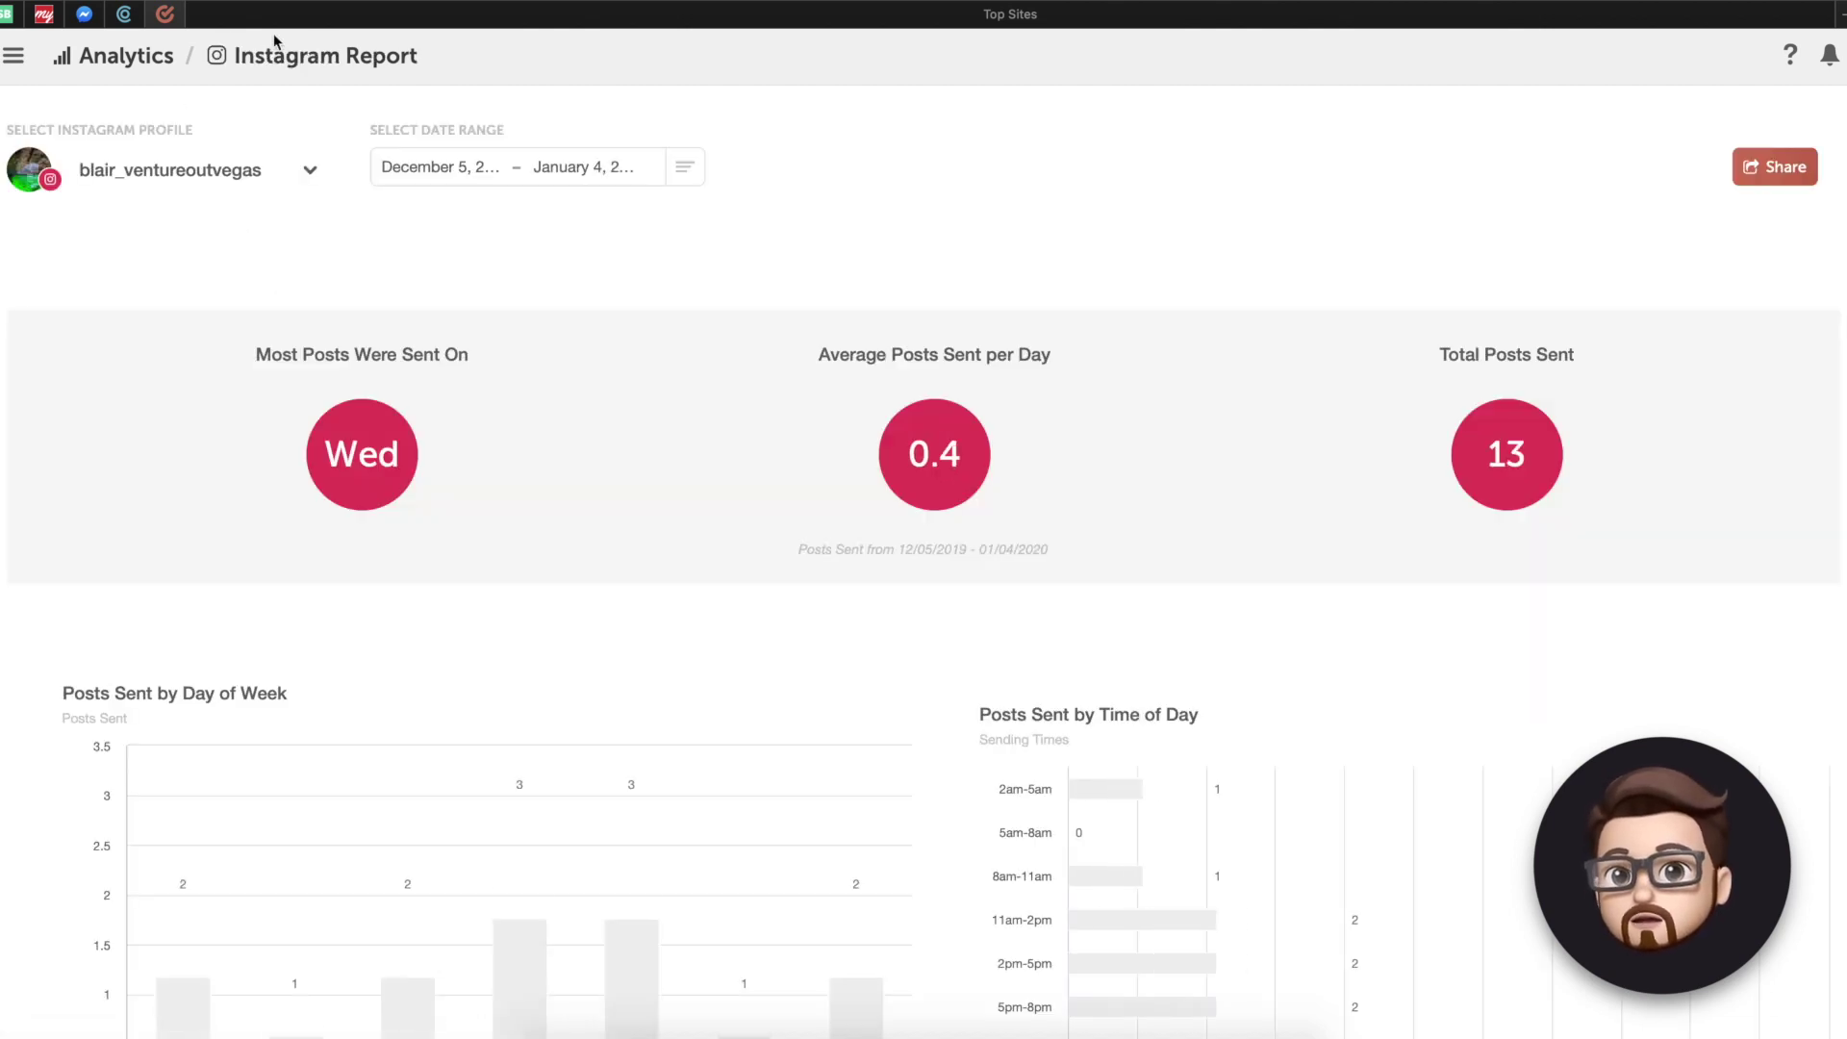
click(248, 184)
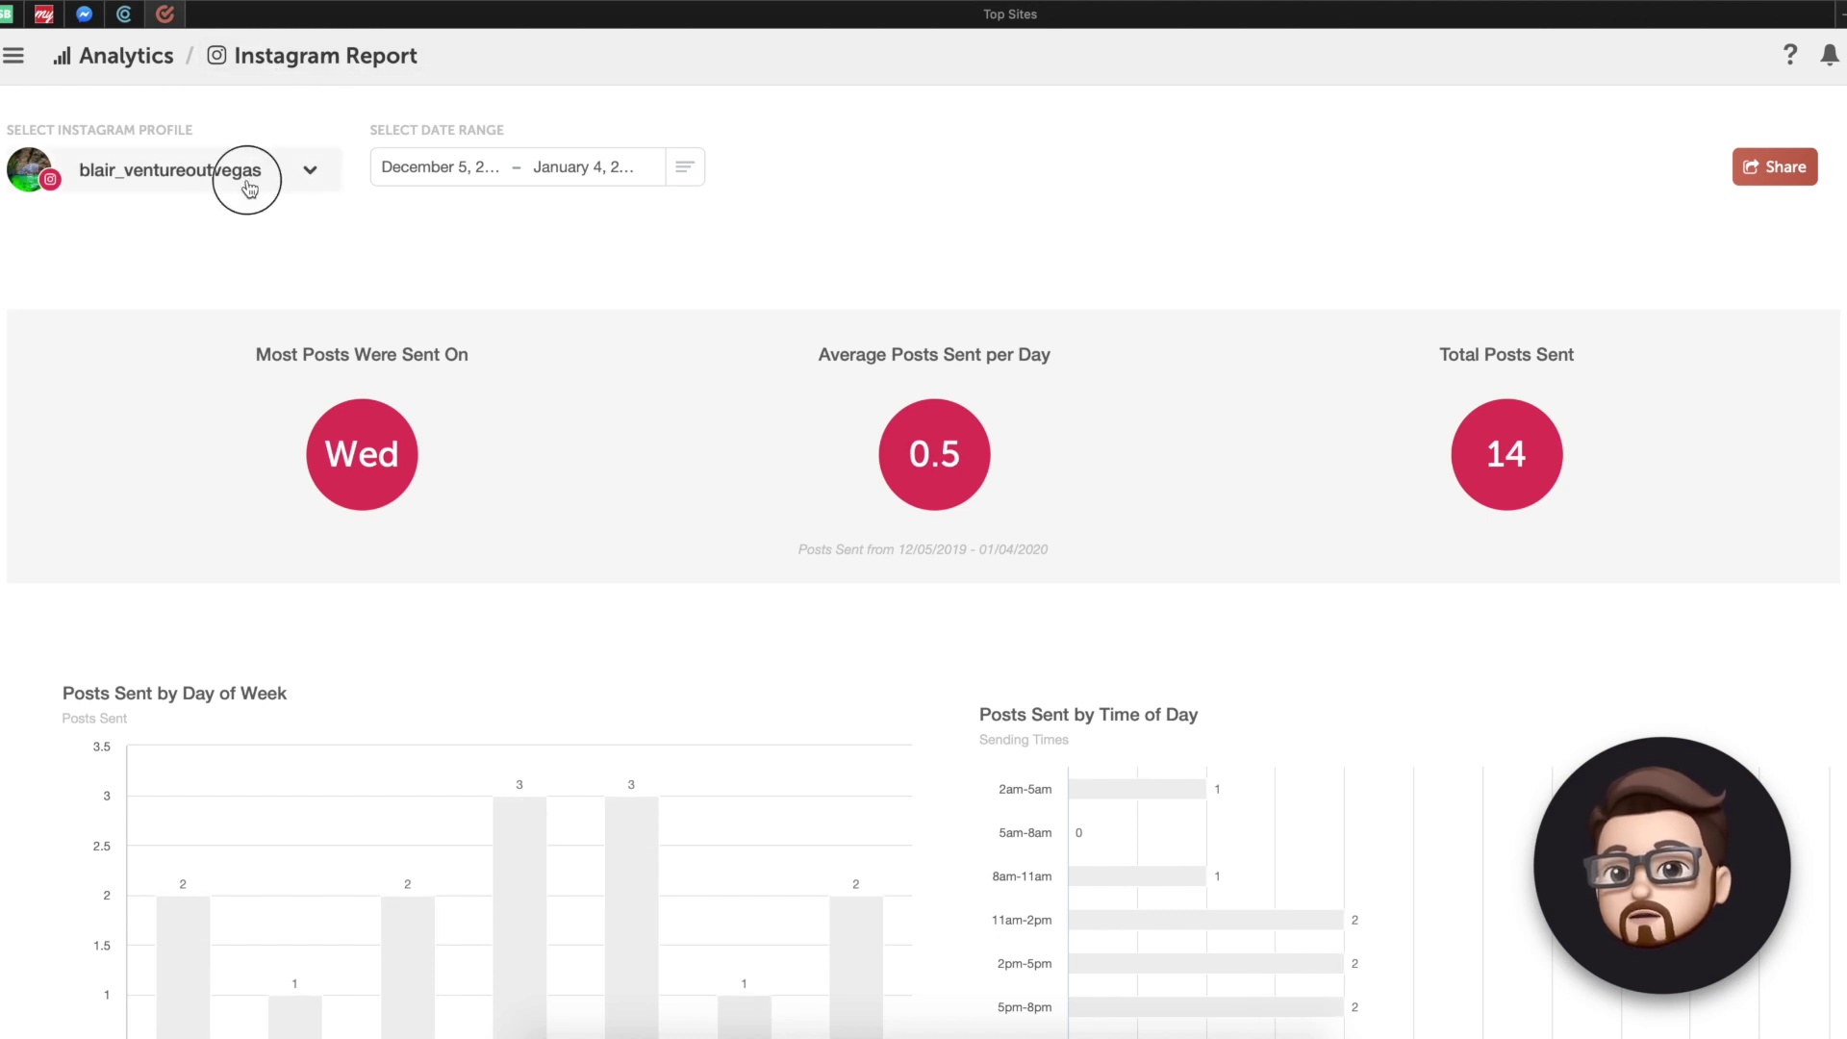
click(206, 277)
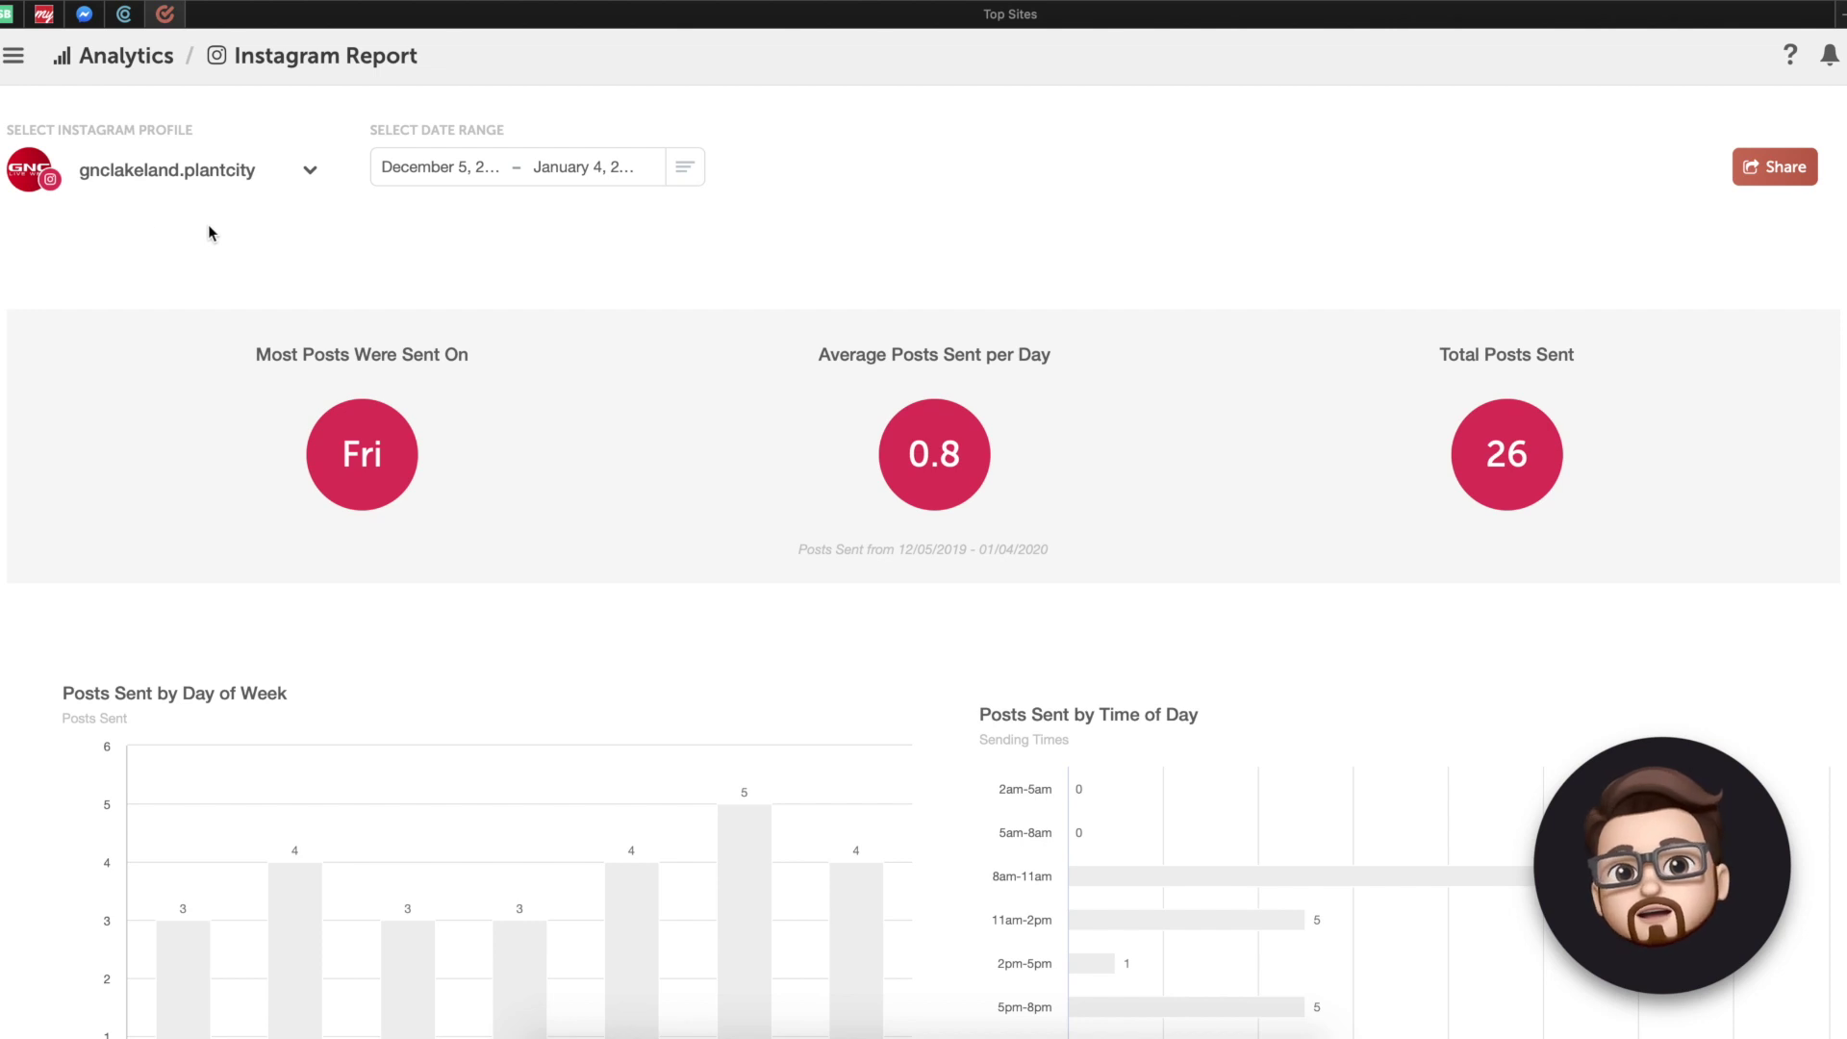
Step: Set the Instagram report's date range to October 15 through November 15, 2019
click(585, 171)
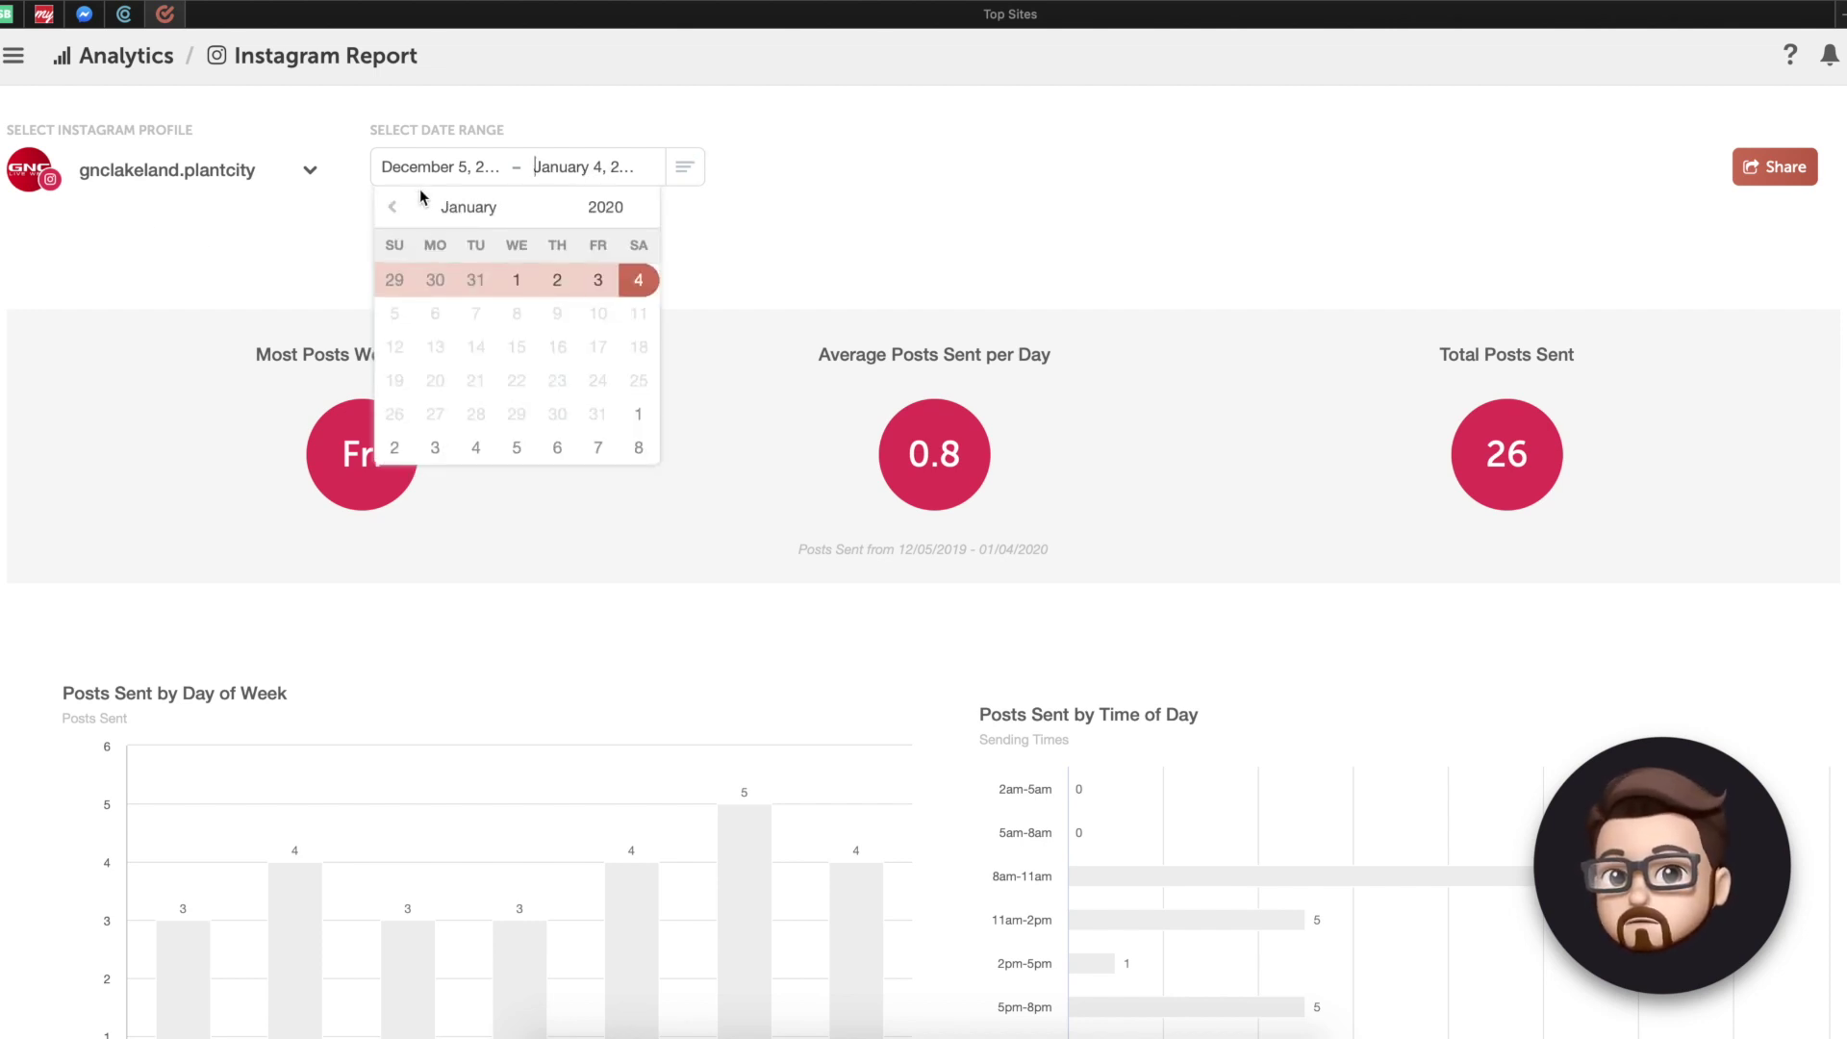
click(439, 169)
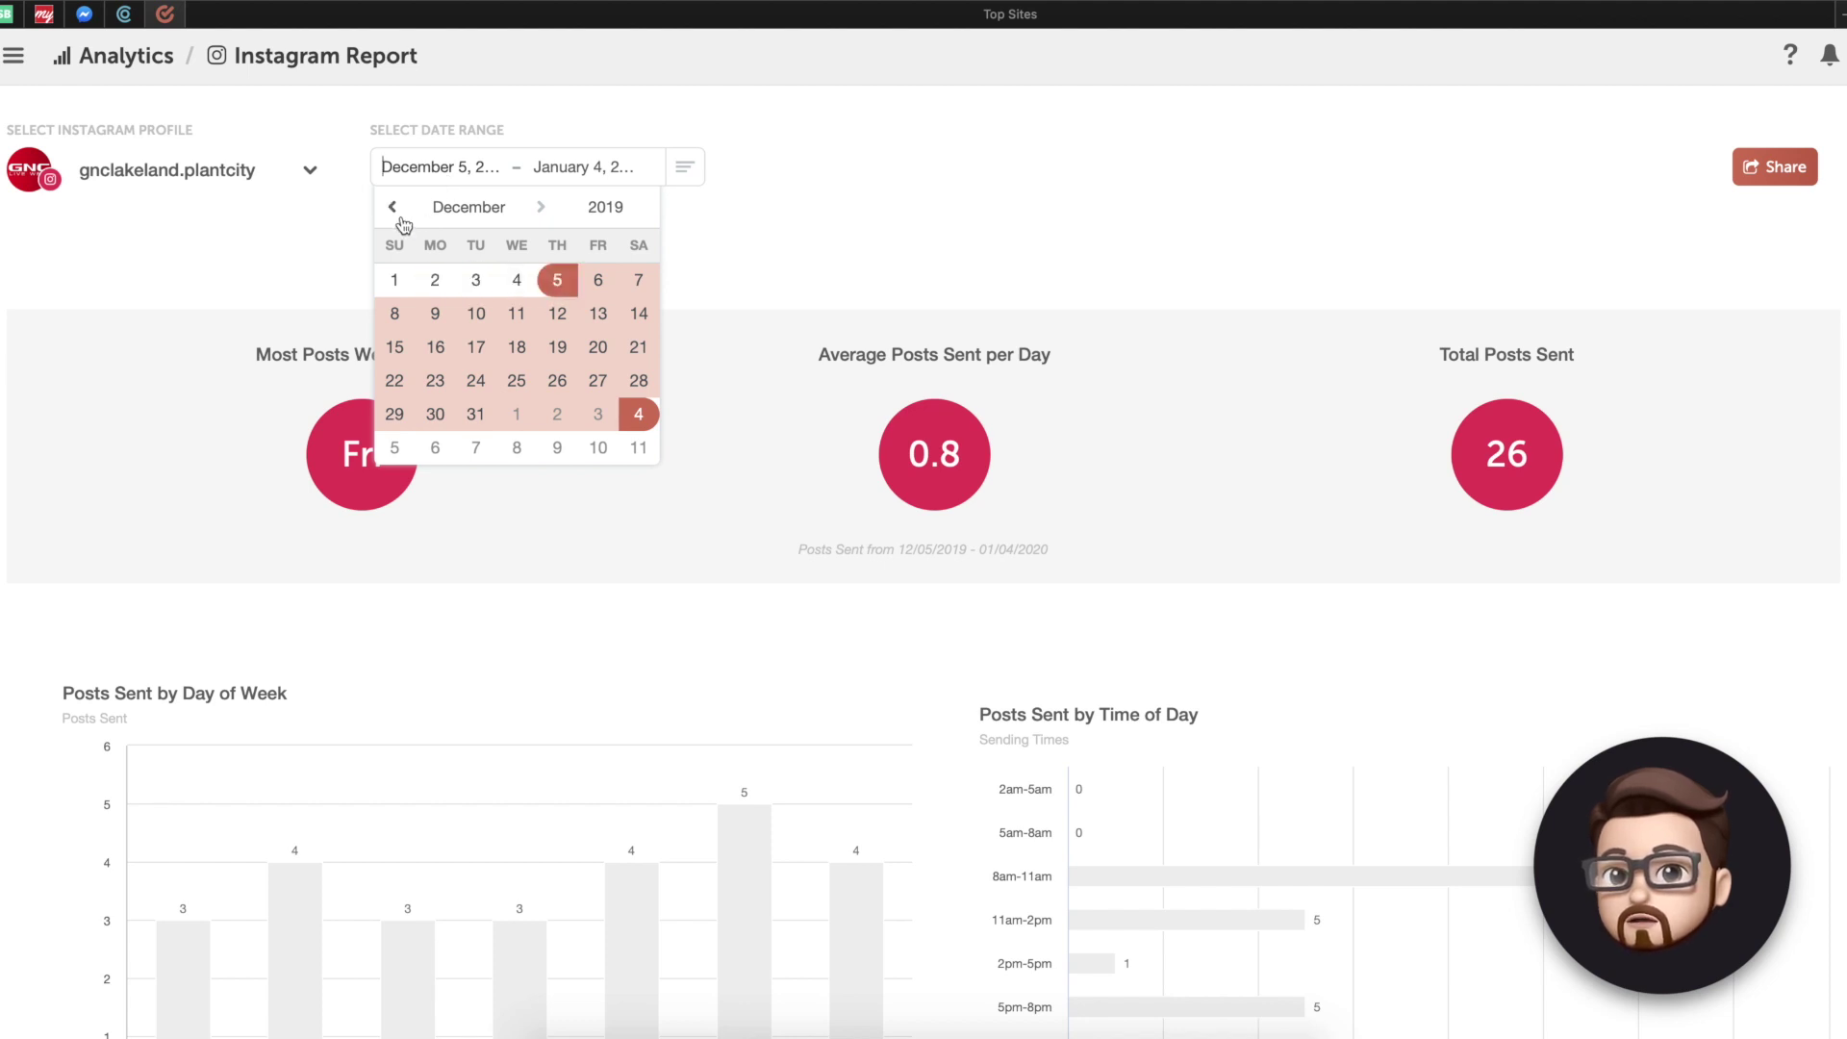
click(395, 208)
click(395, 207)
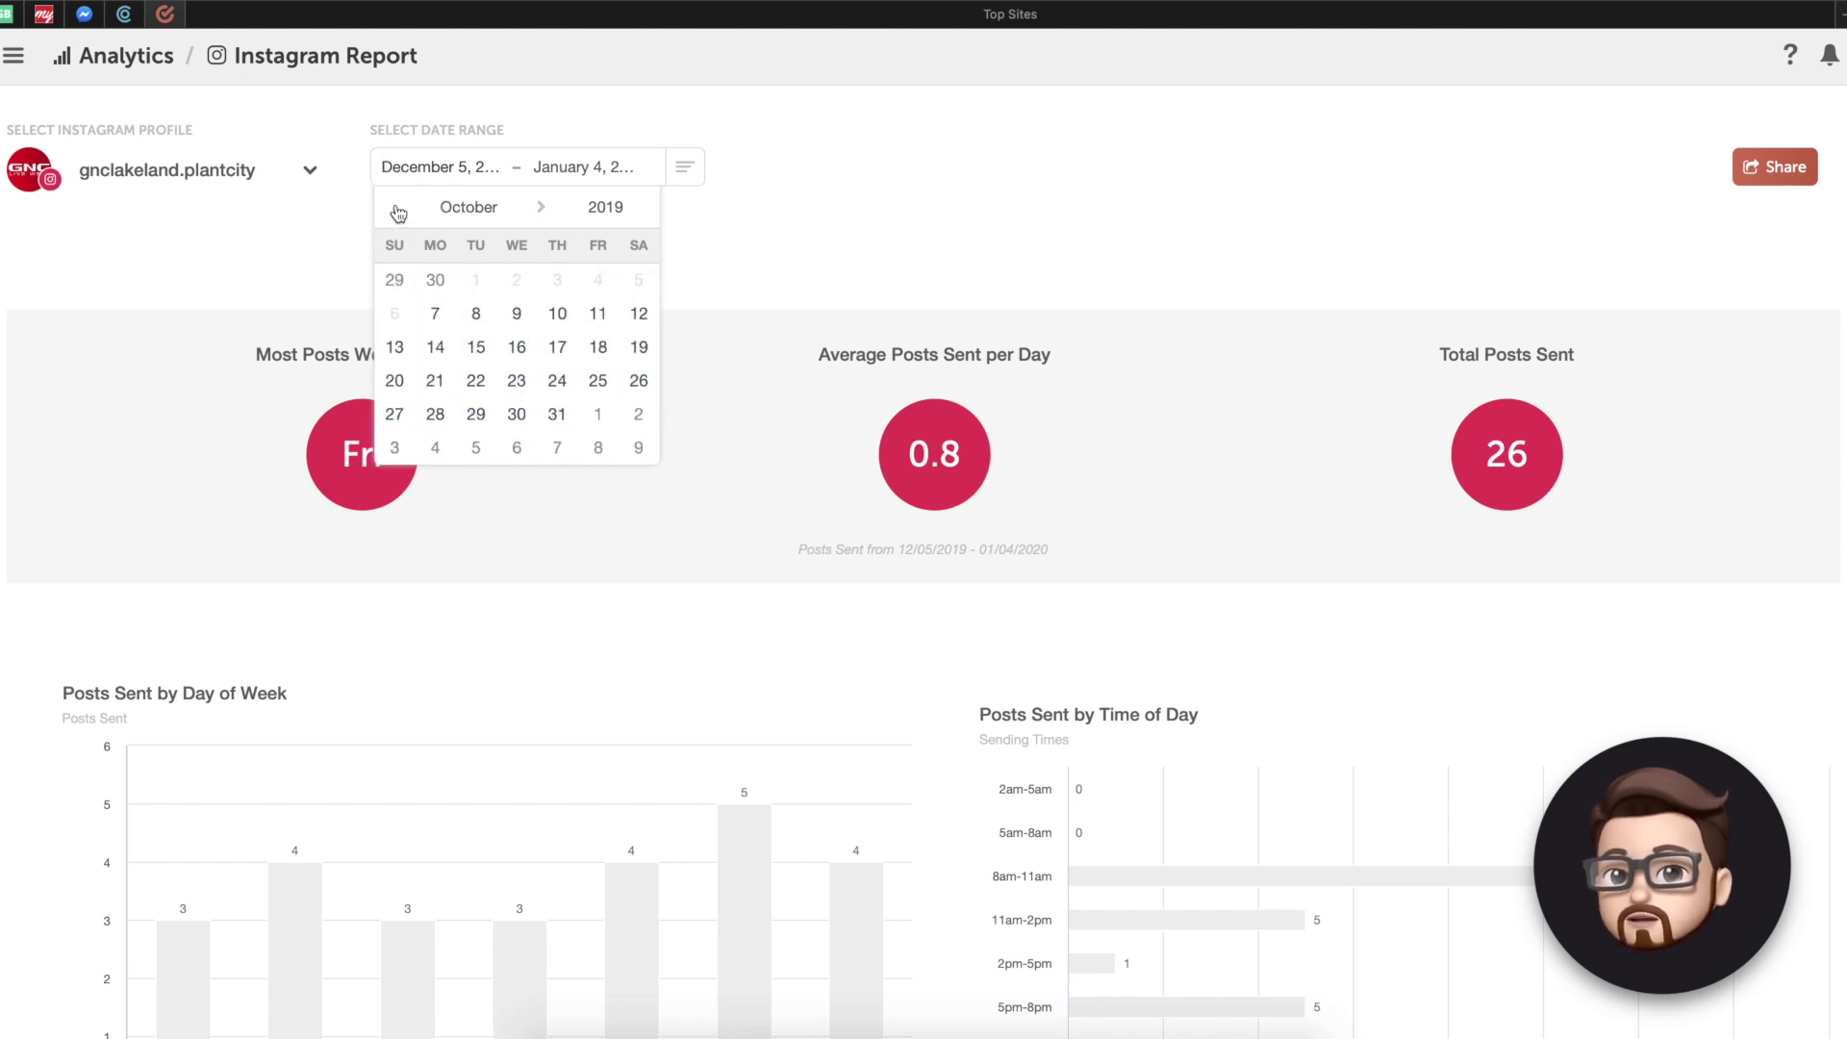
click(540, 207)
click(391, 219)
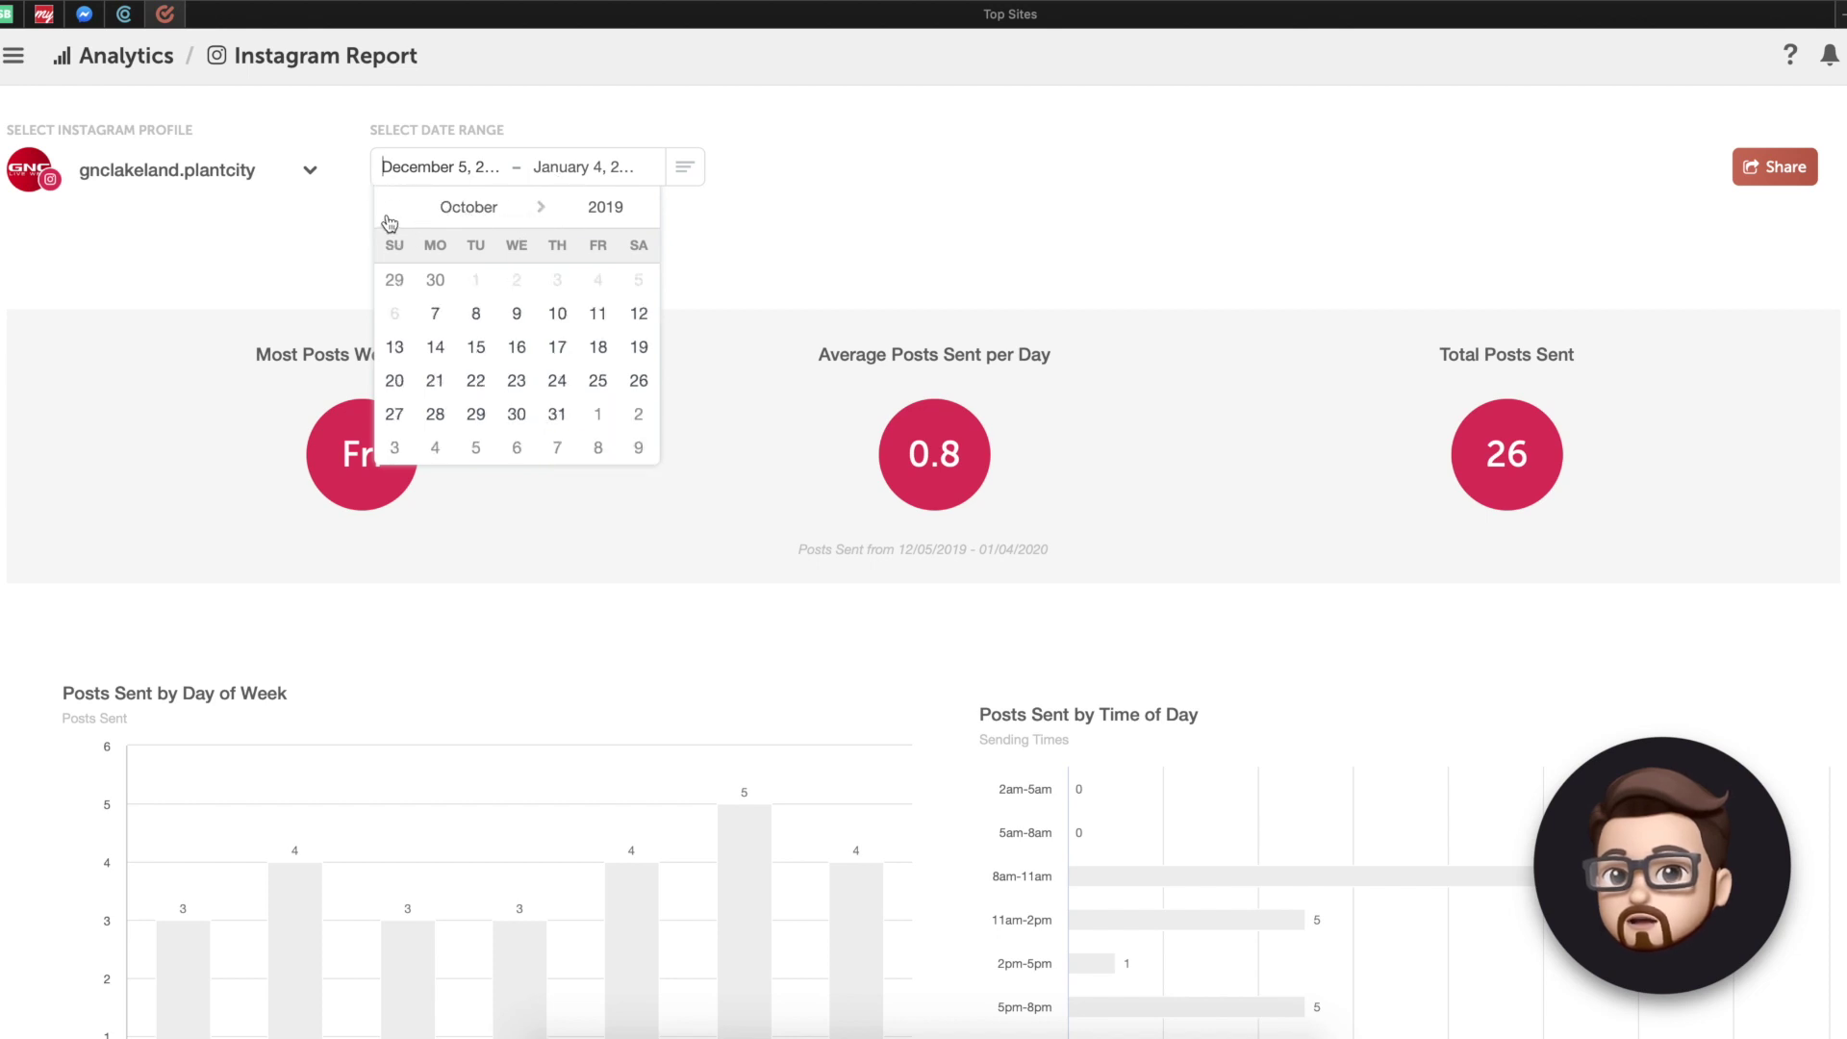
click(475, 346)
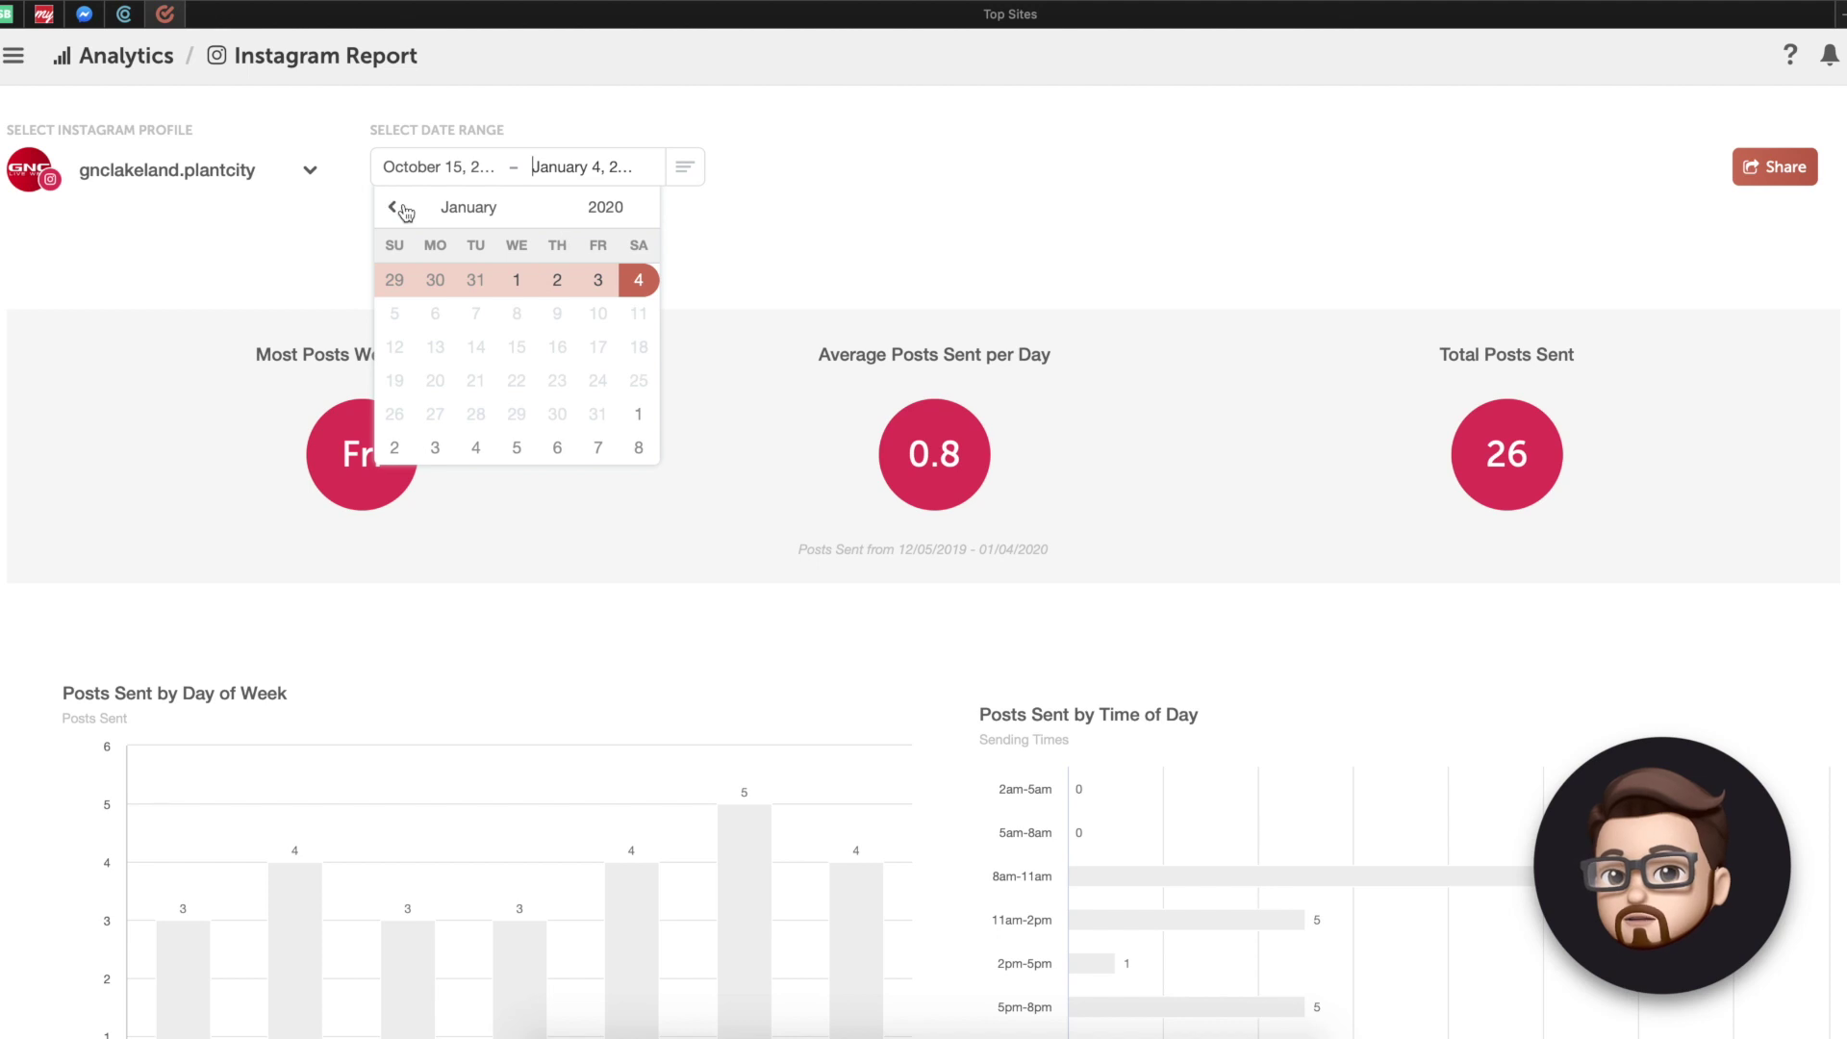
click(396, 209)
click(396, 208)
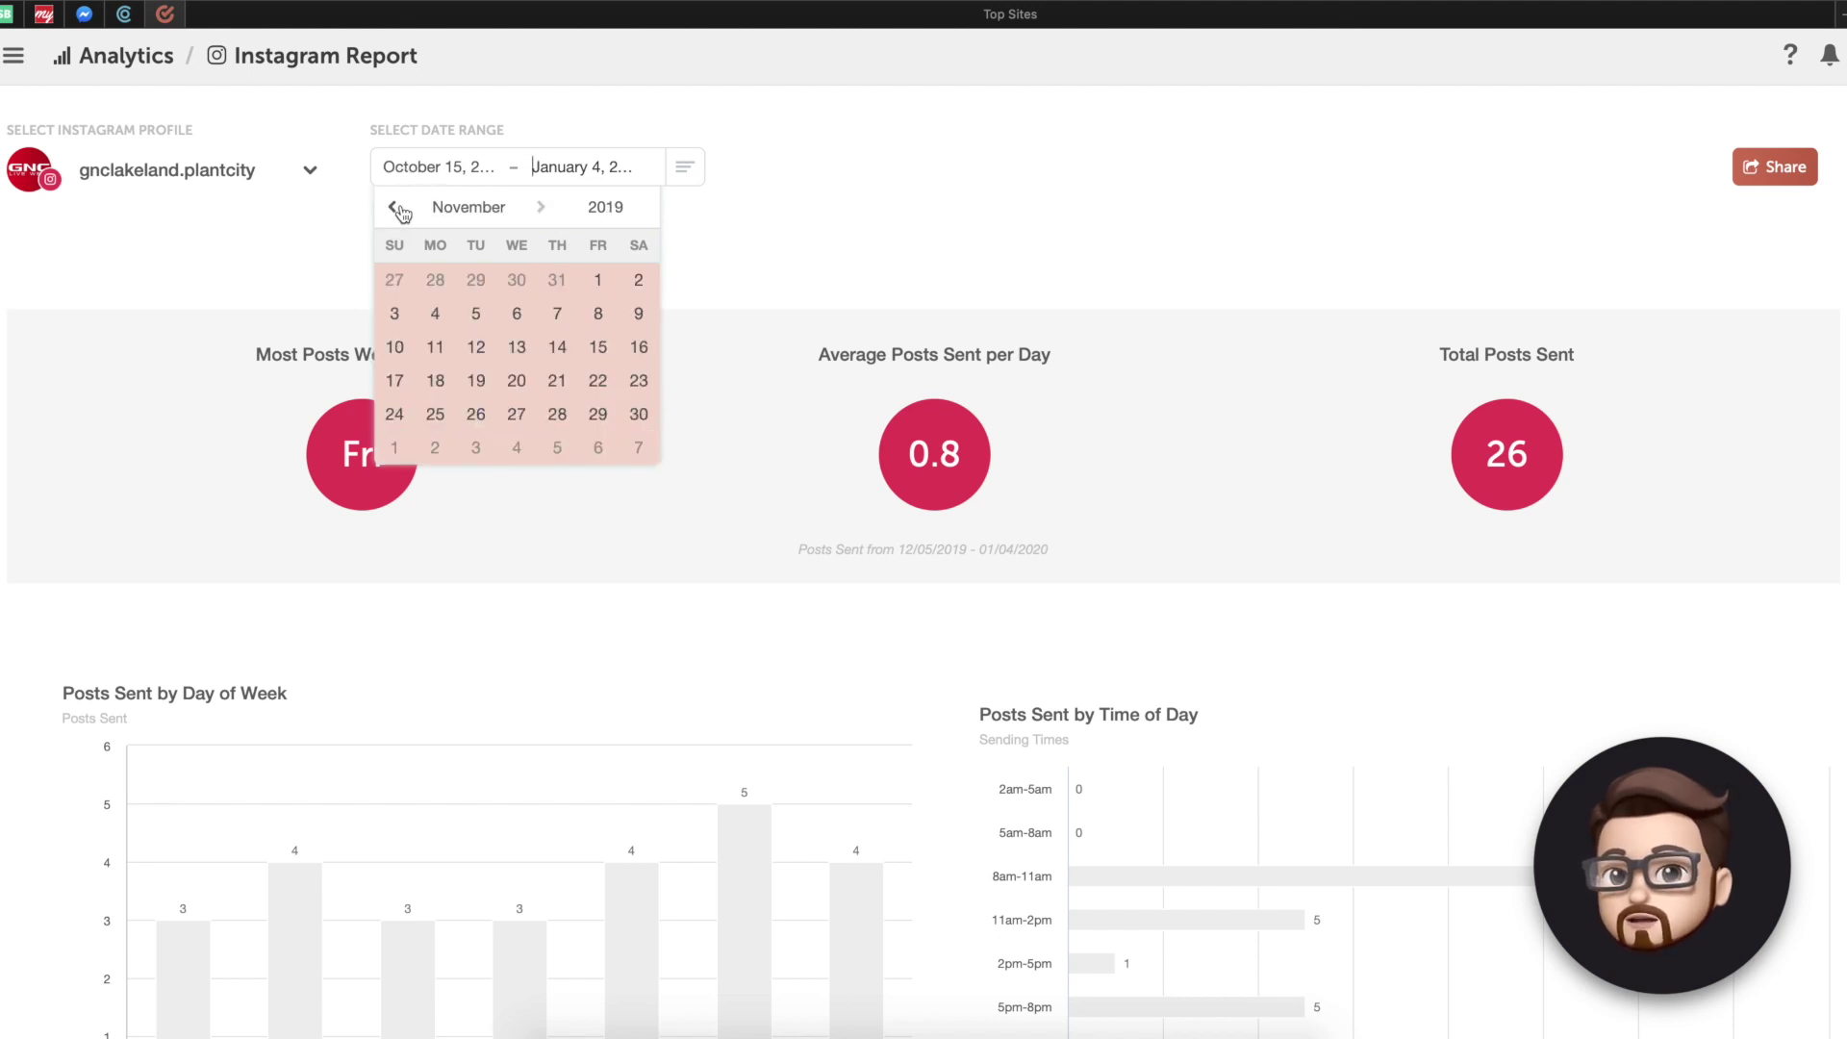
click(600, 348)
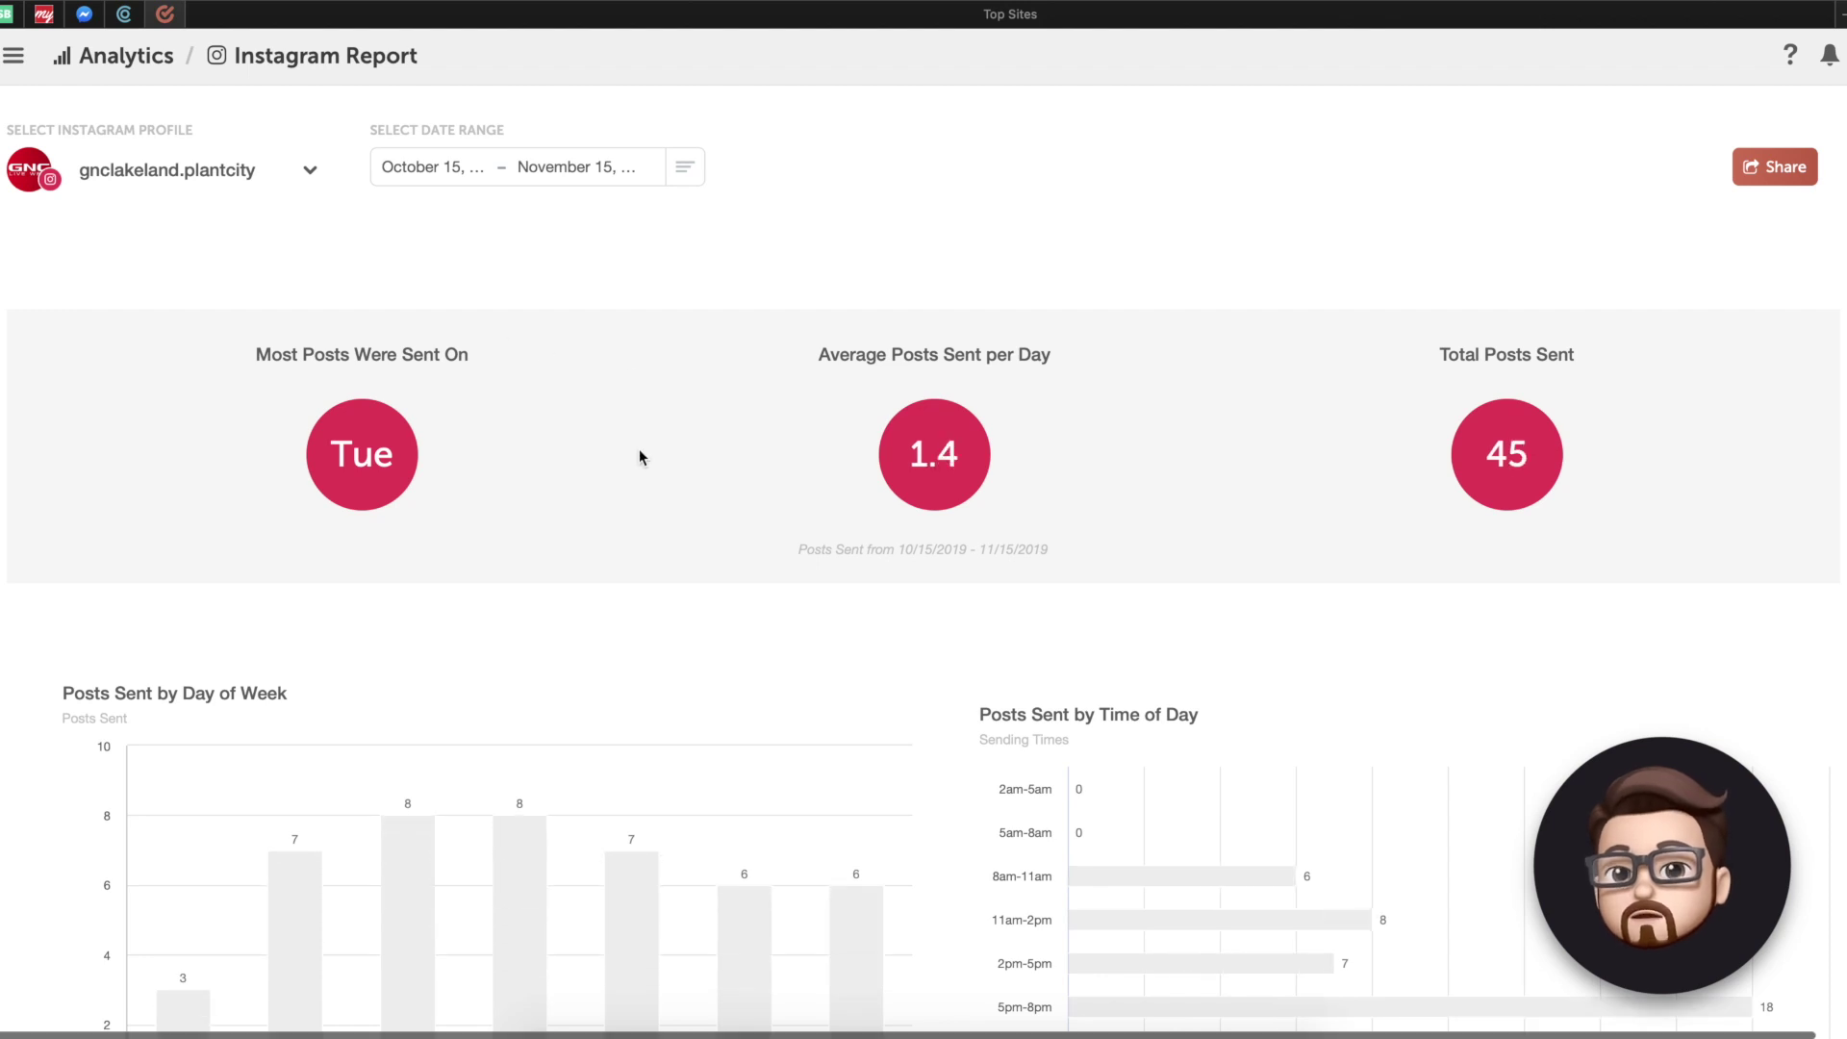
Step: Examine the report's charts of posts sent by day of week and by time of day
scroll(577, 472, down, 1)
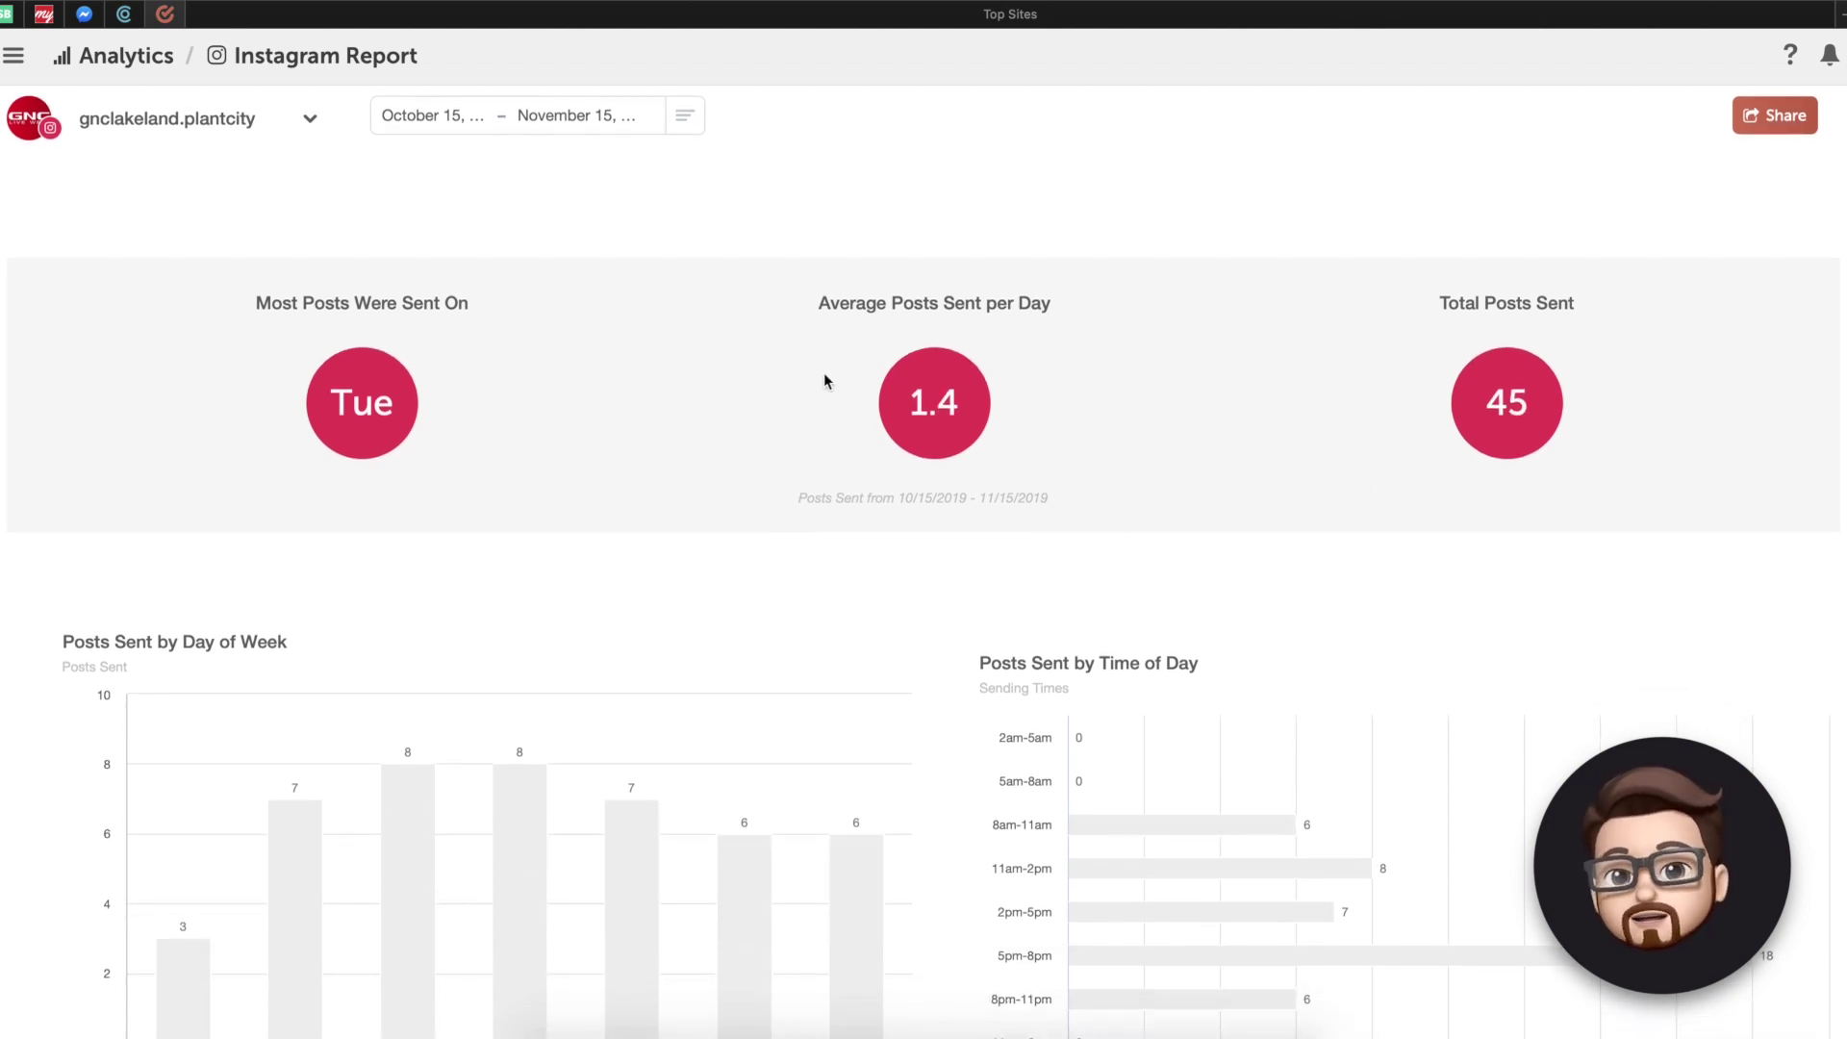
scroll(540, 474, down, 5)
mouse_move(541, 470)
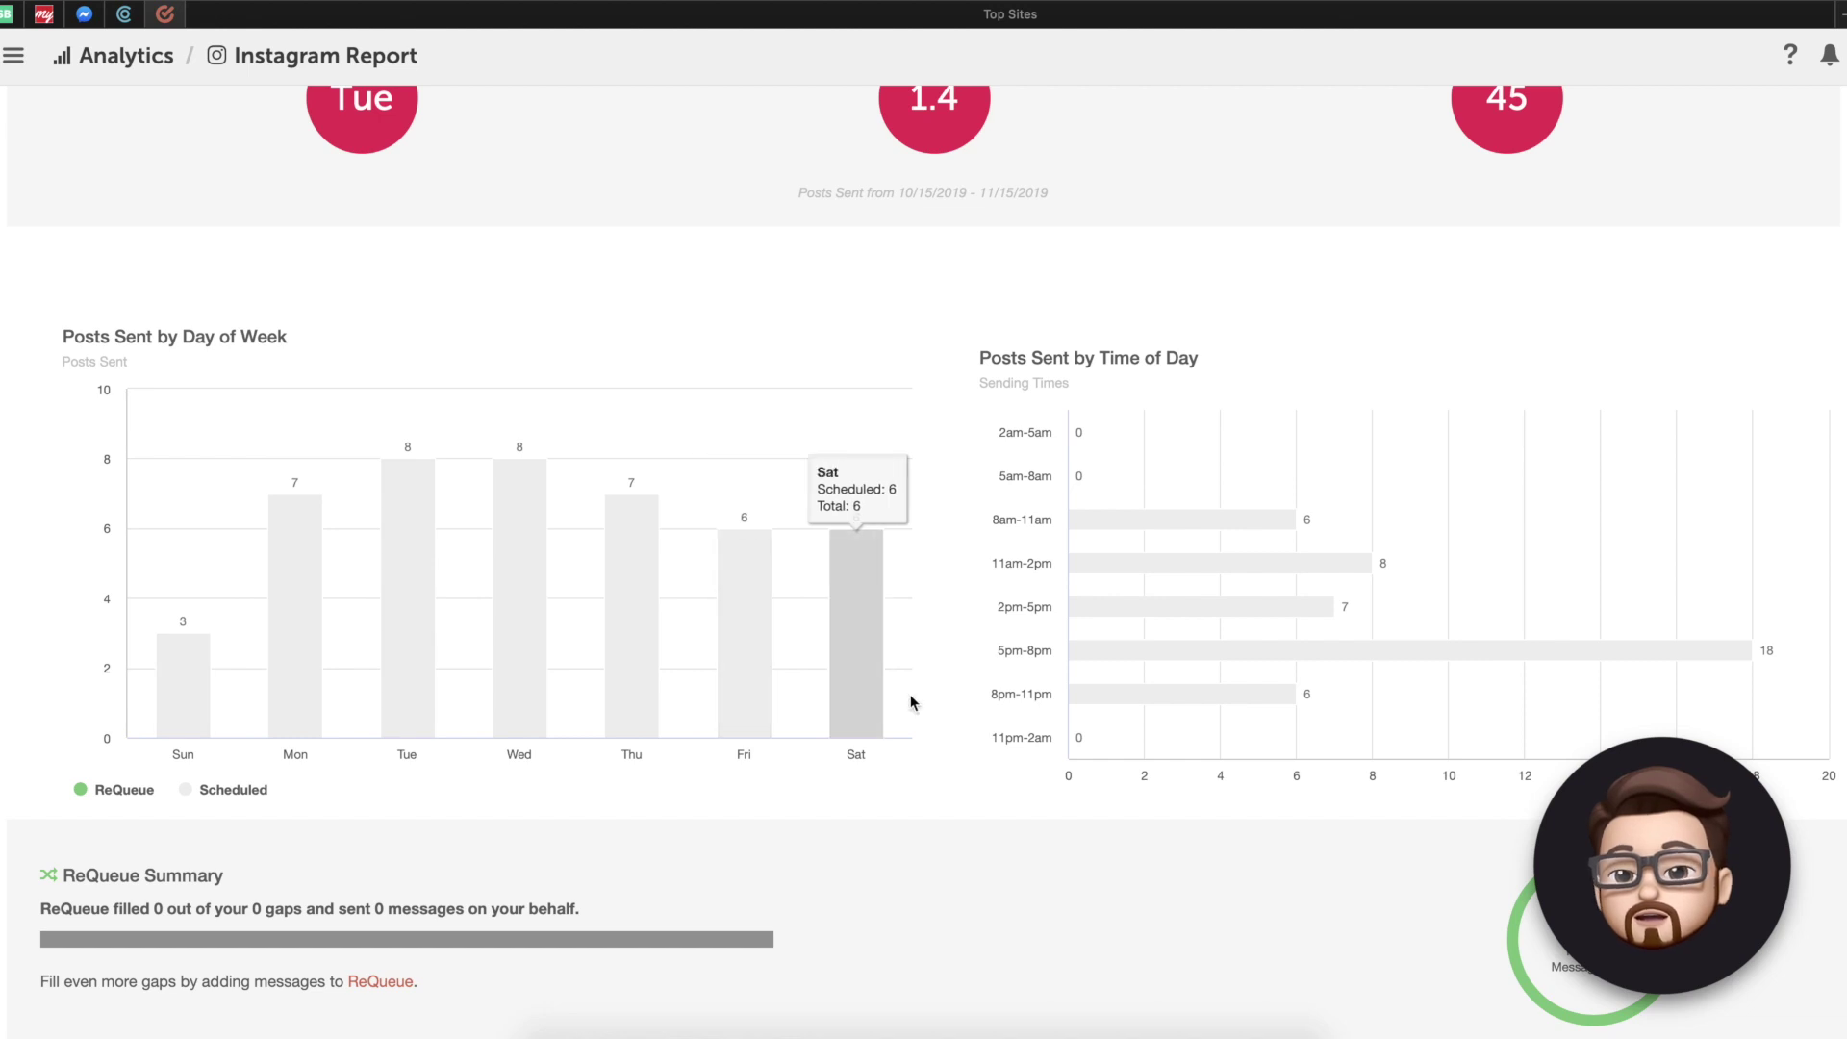
scroll(851, 615, down, 2)
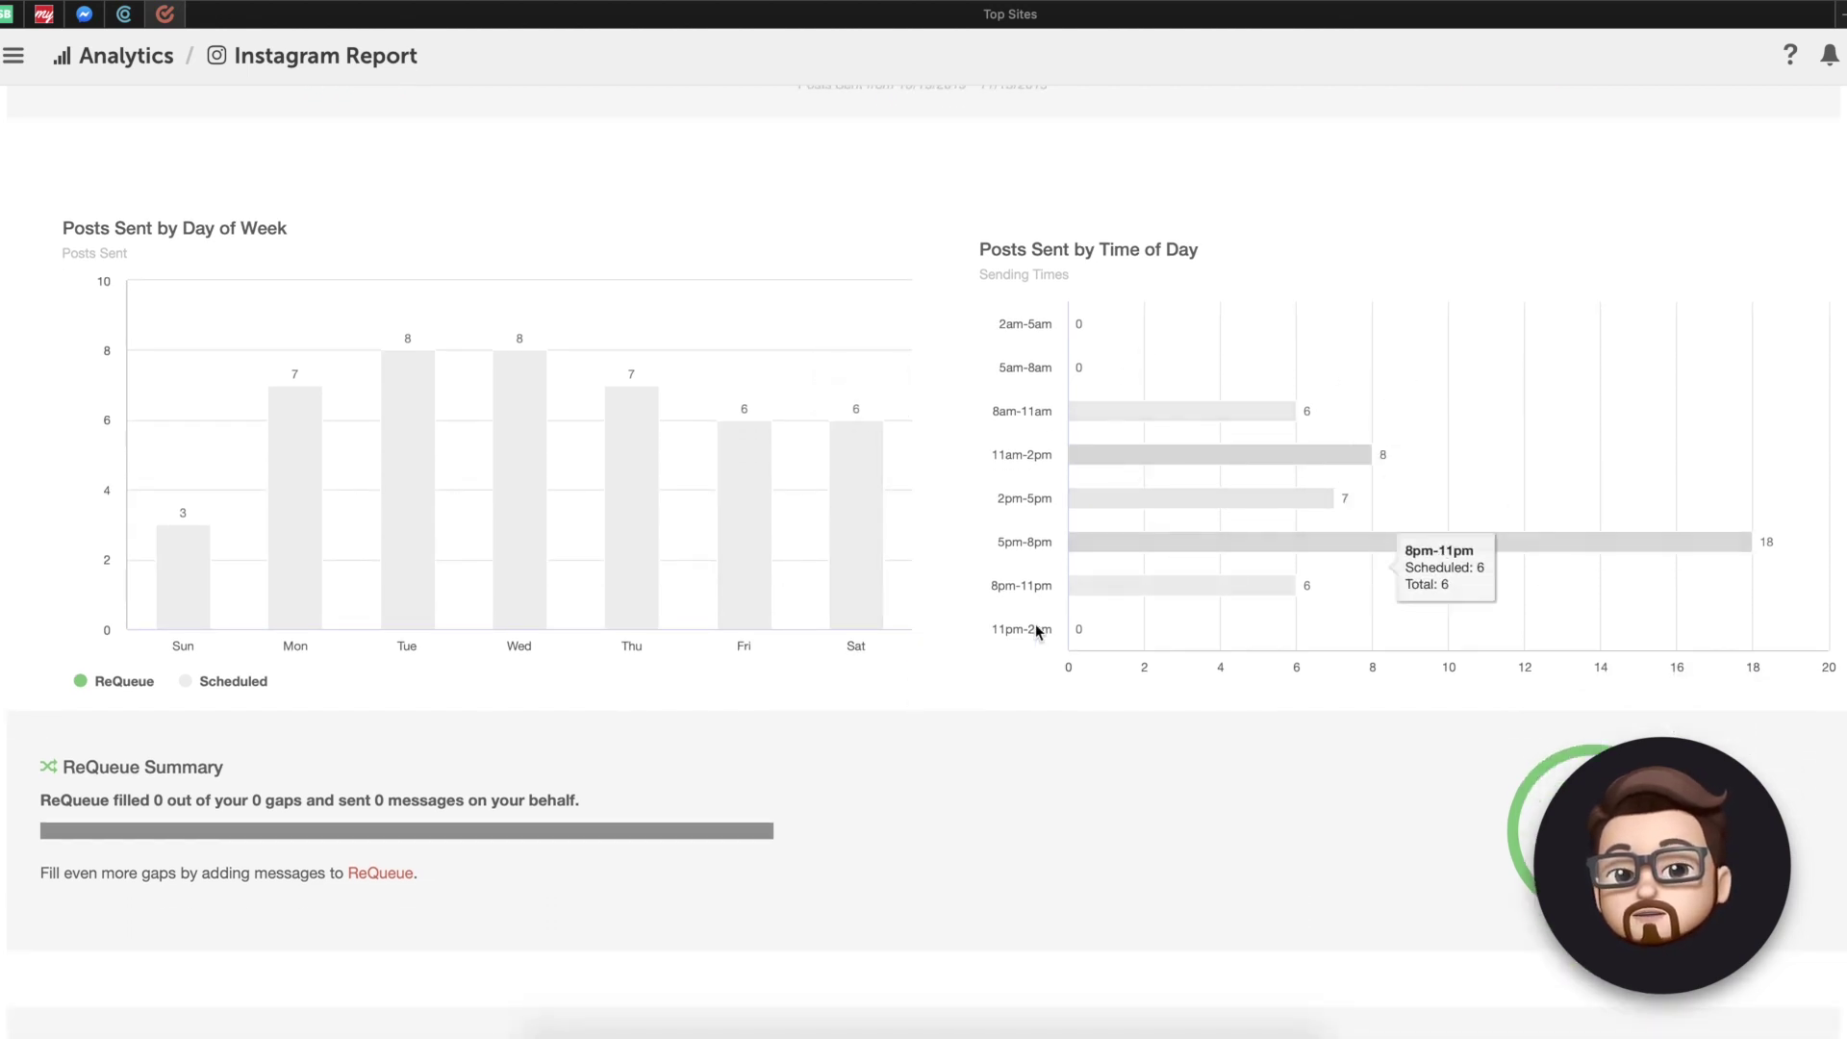
Step: Examine the report's best day, time and message type to post, plus its engagement rates by day of week and time of day
scroll(1037, 630, down, 10)
scroll(535, 610, down, 3)
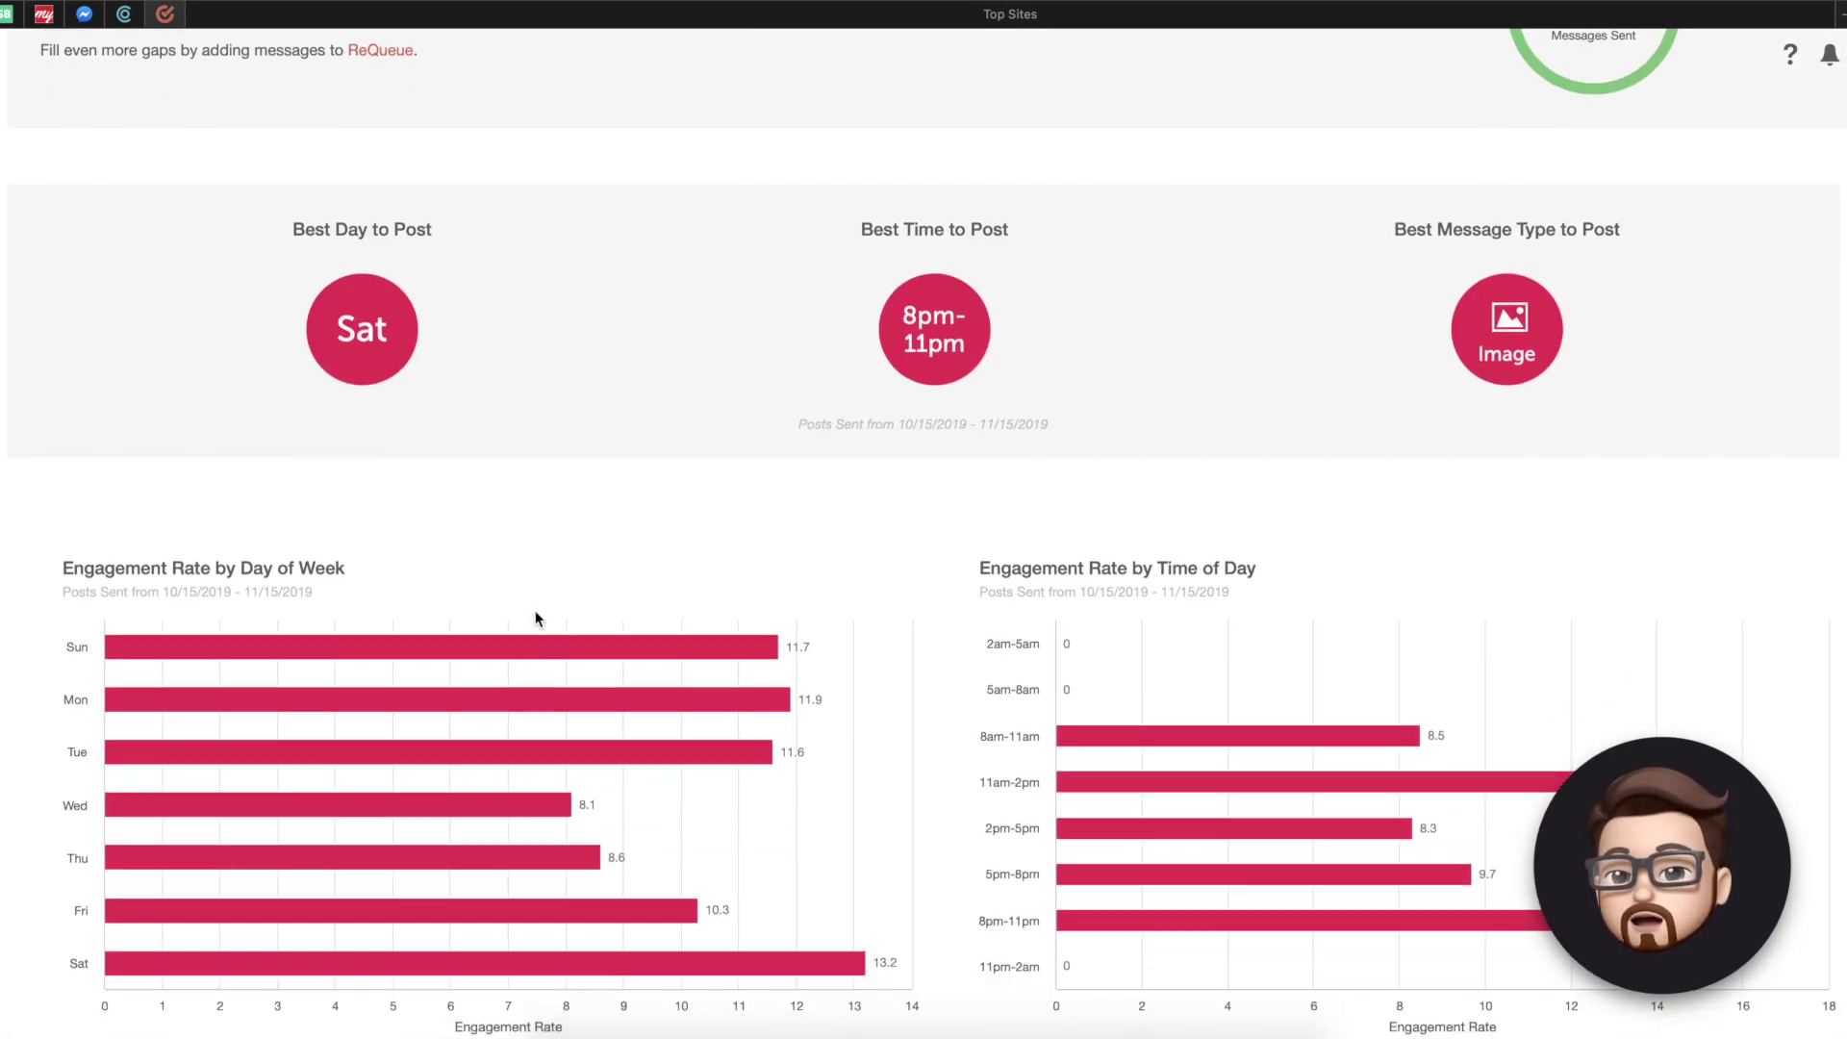
scroll(535, 609, up, 2)
scroll(534, 610, down, 4)
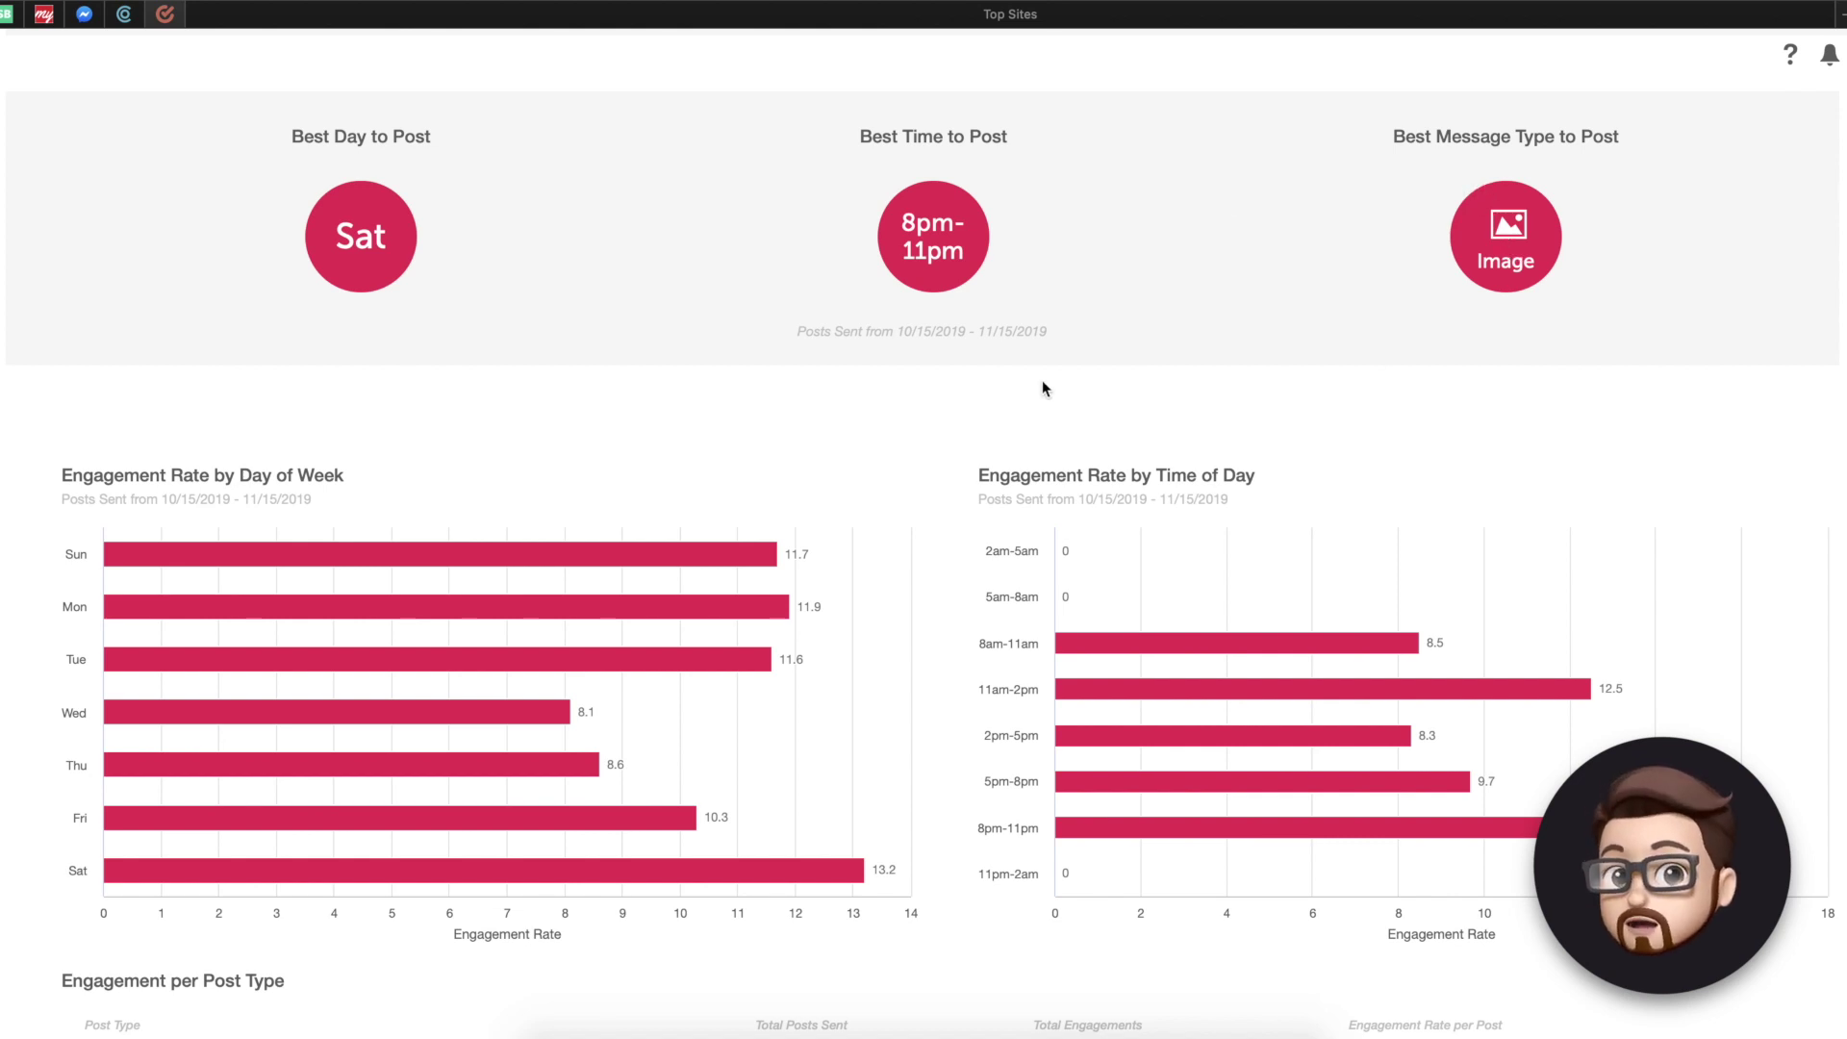
scroll(847, 442, down, 3)
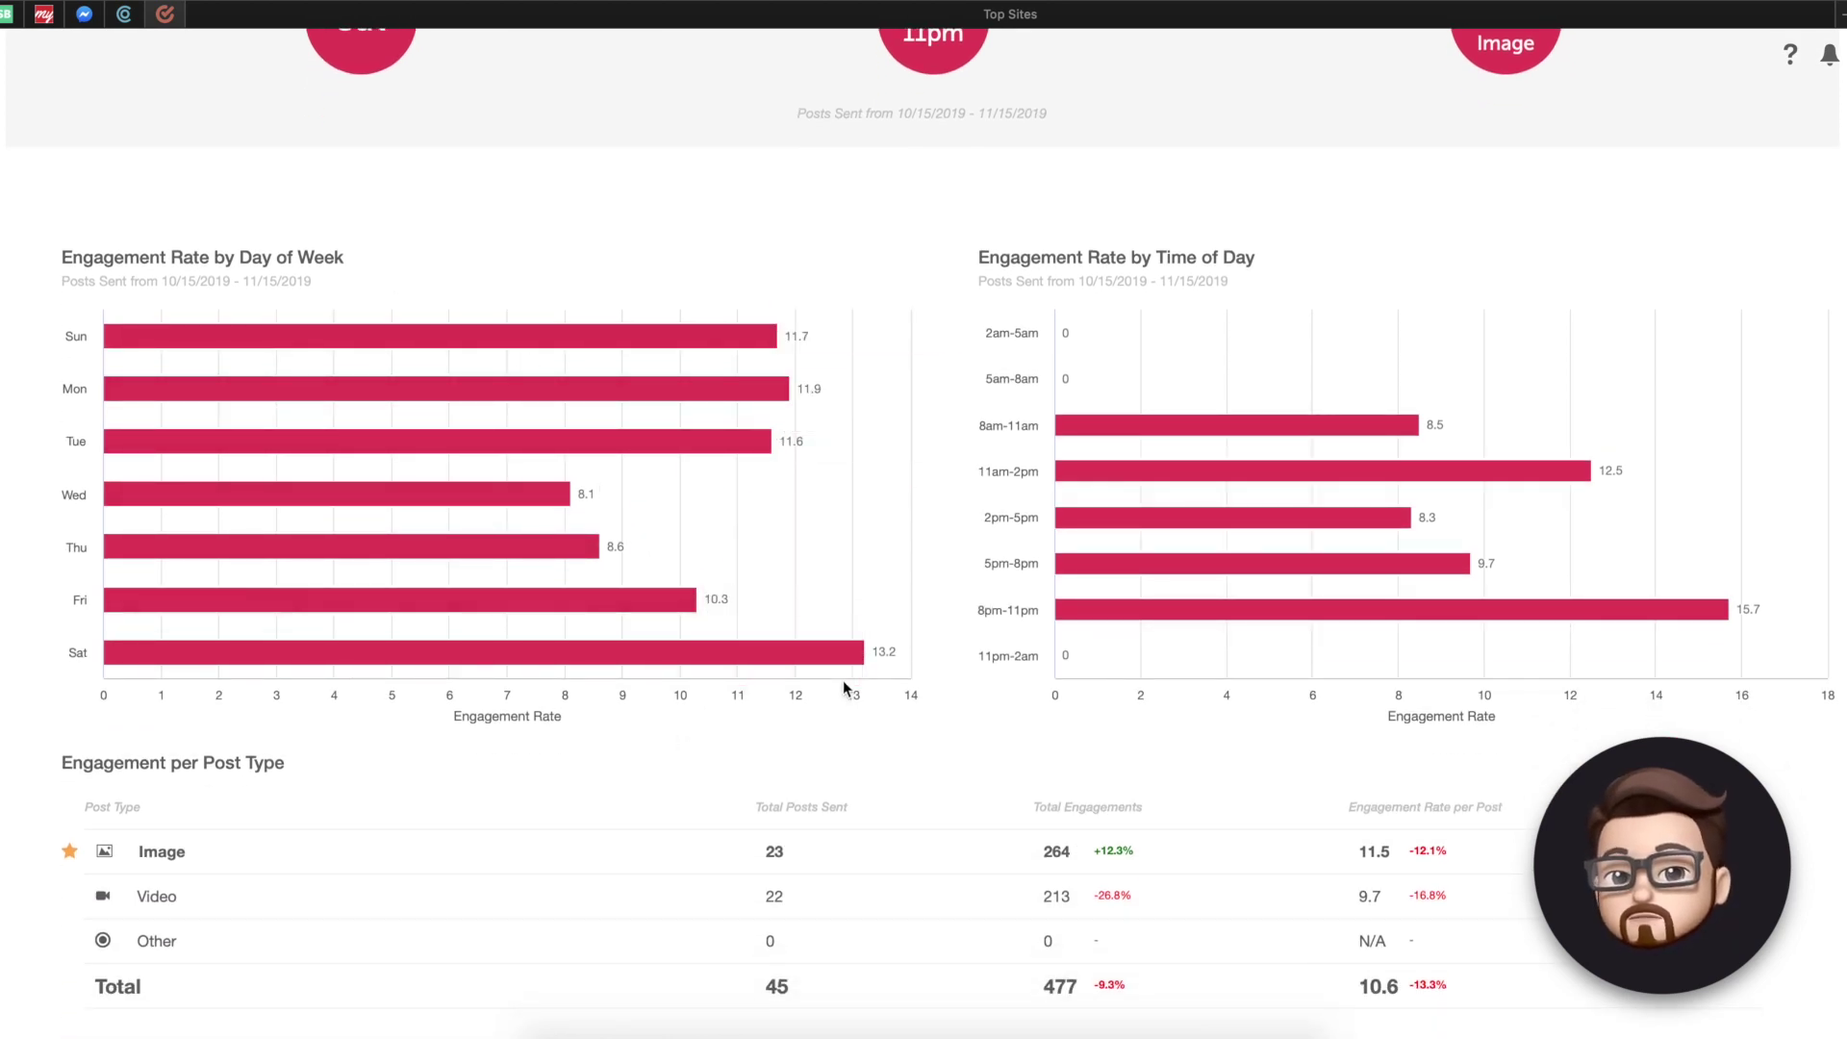
mouse_move(785, 392)
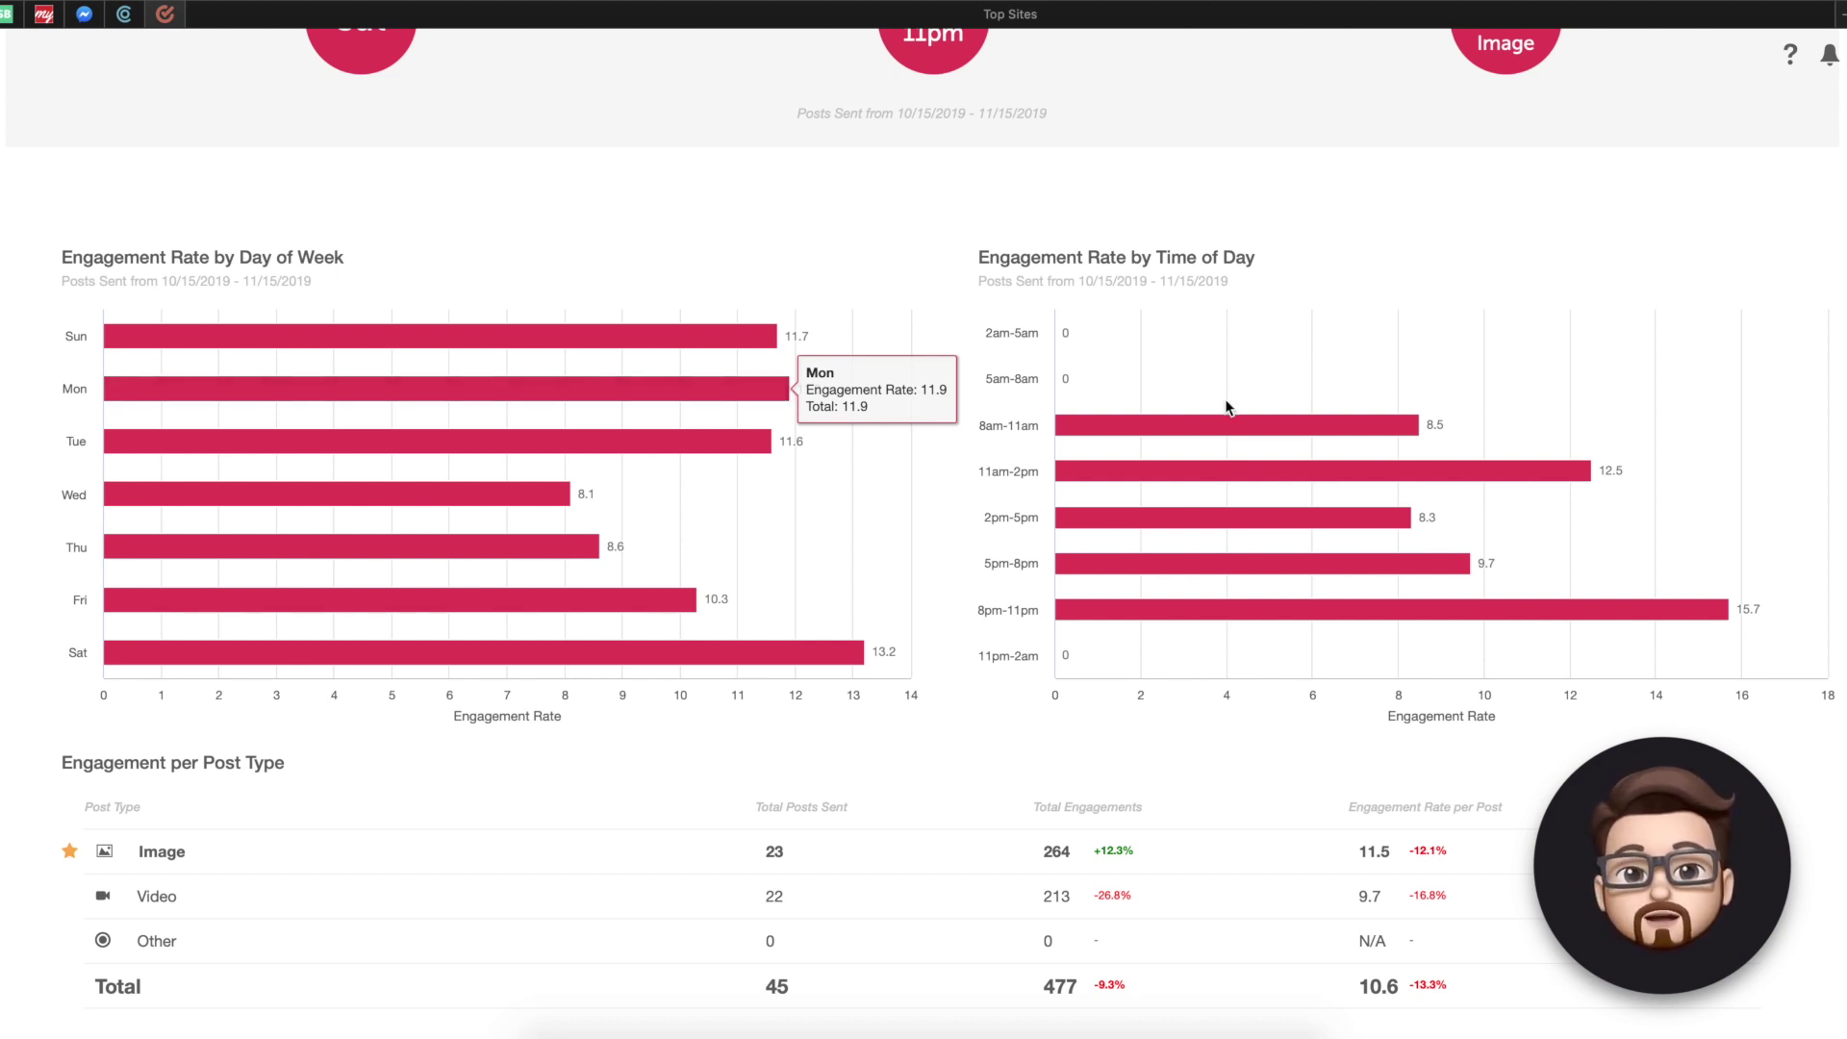
mouse_move(1267, 578)
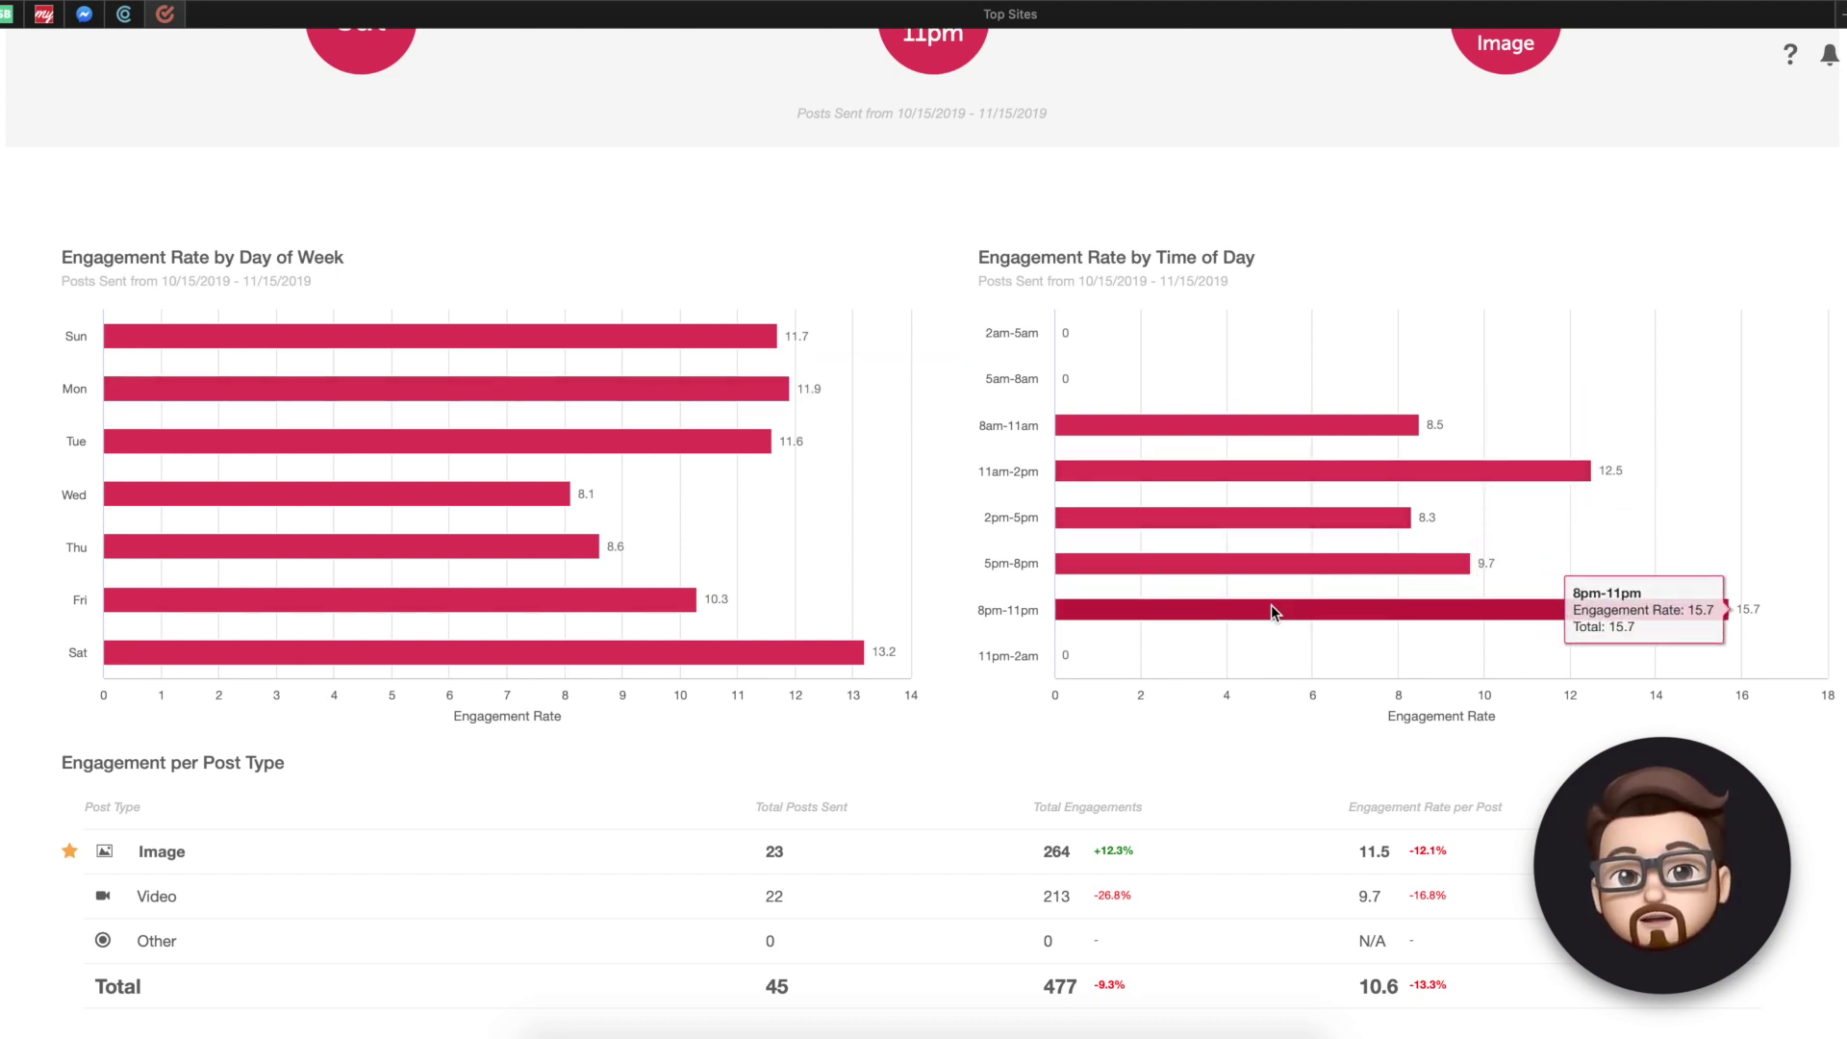
mouse_move(1104, 473)
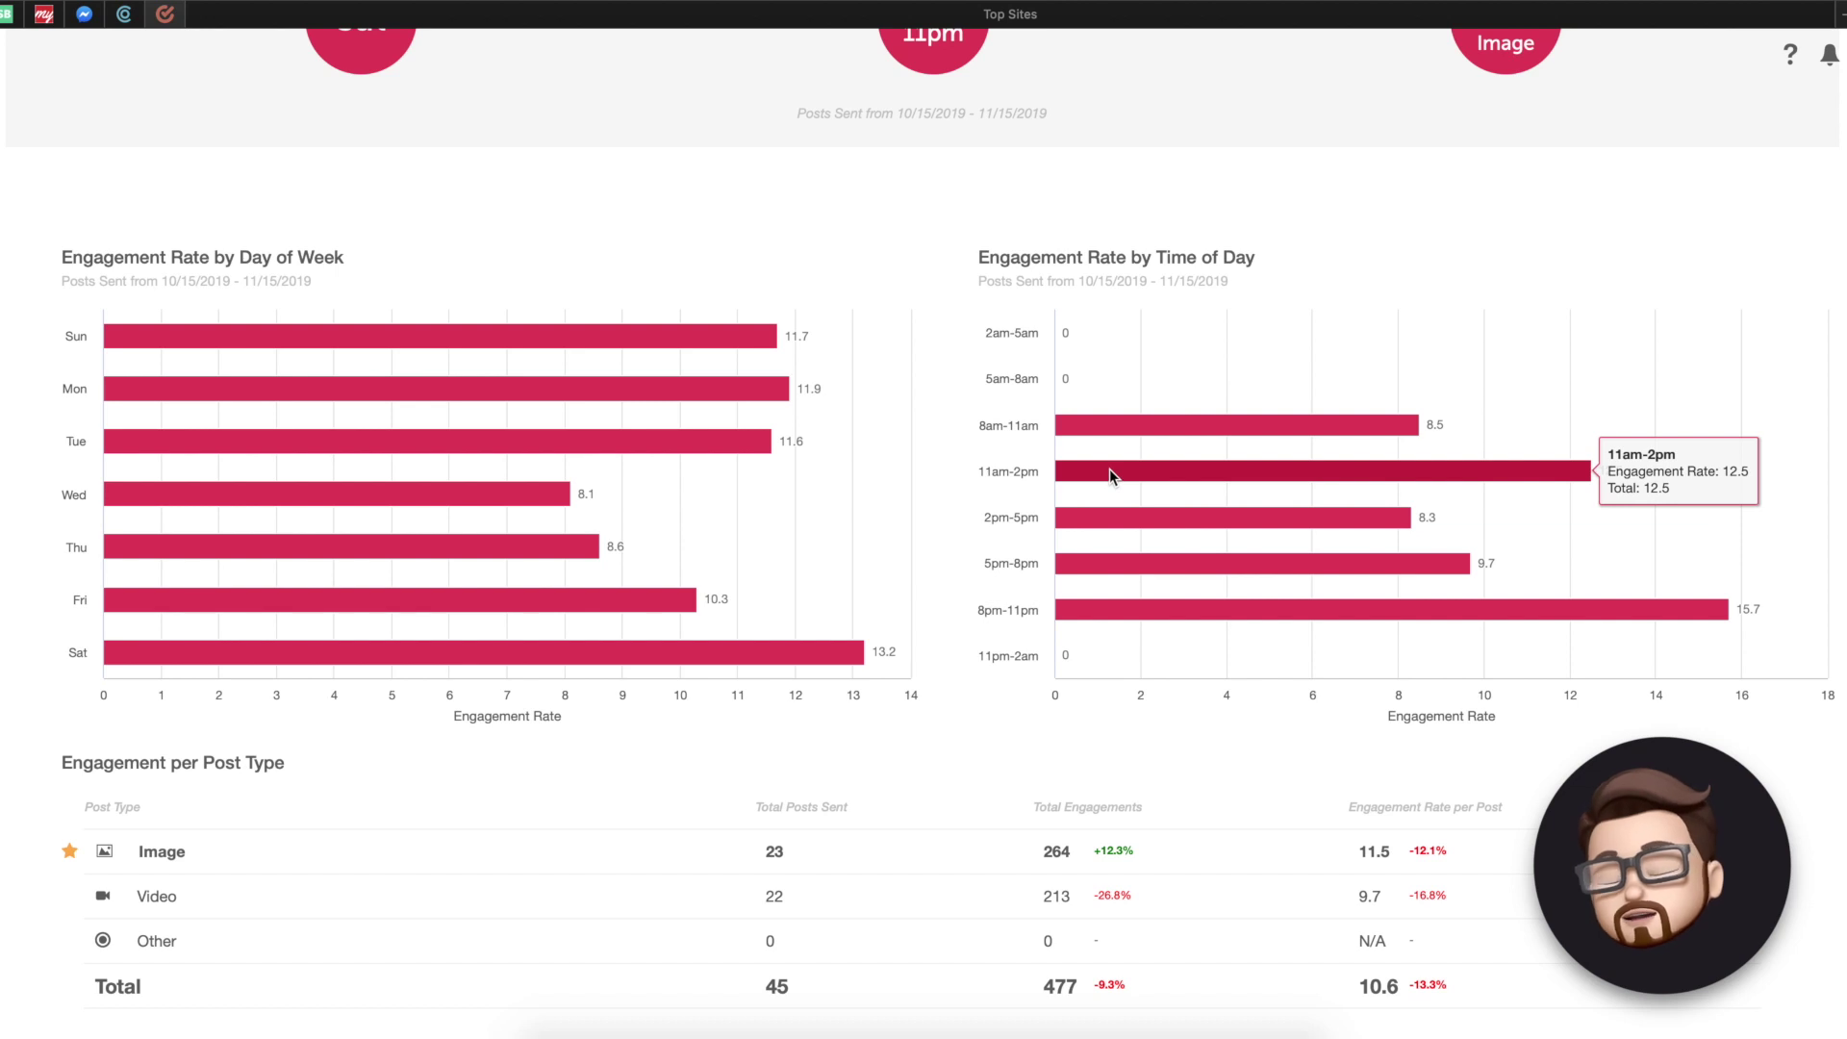
mouse_move(1136, 614)
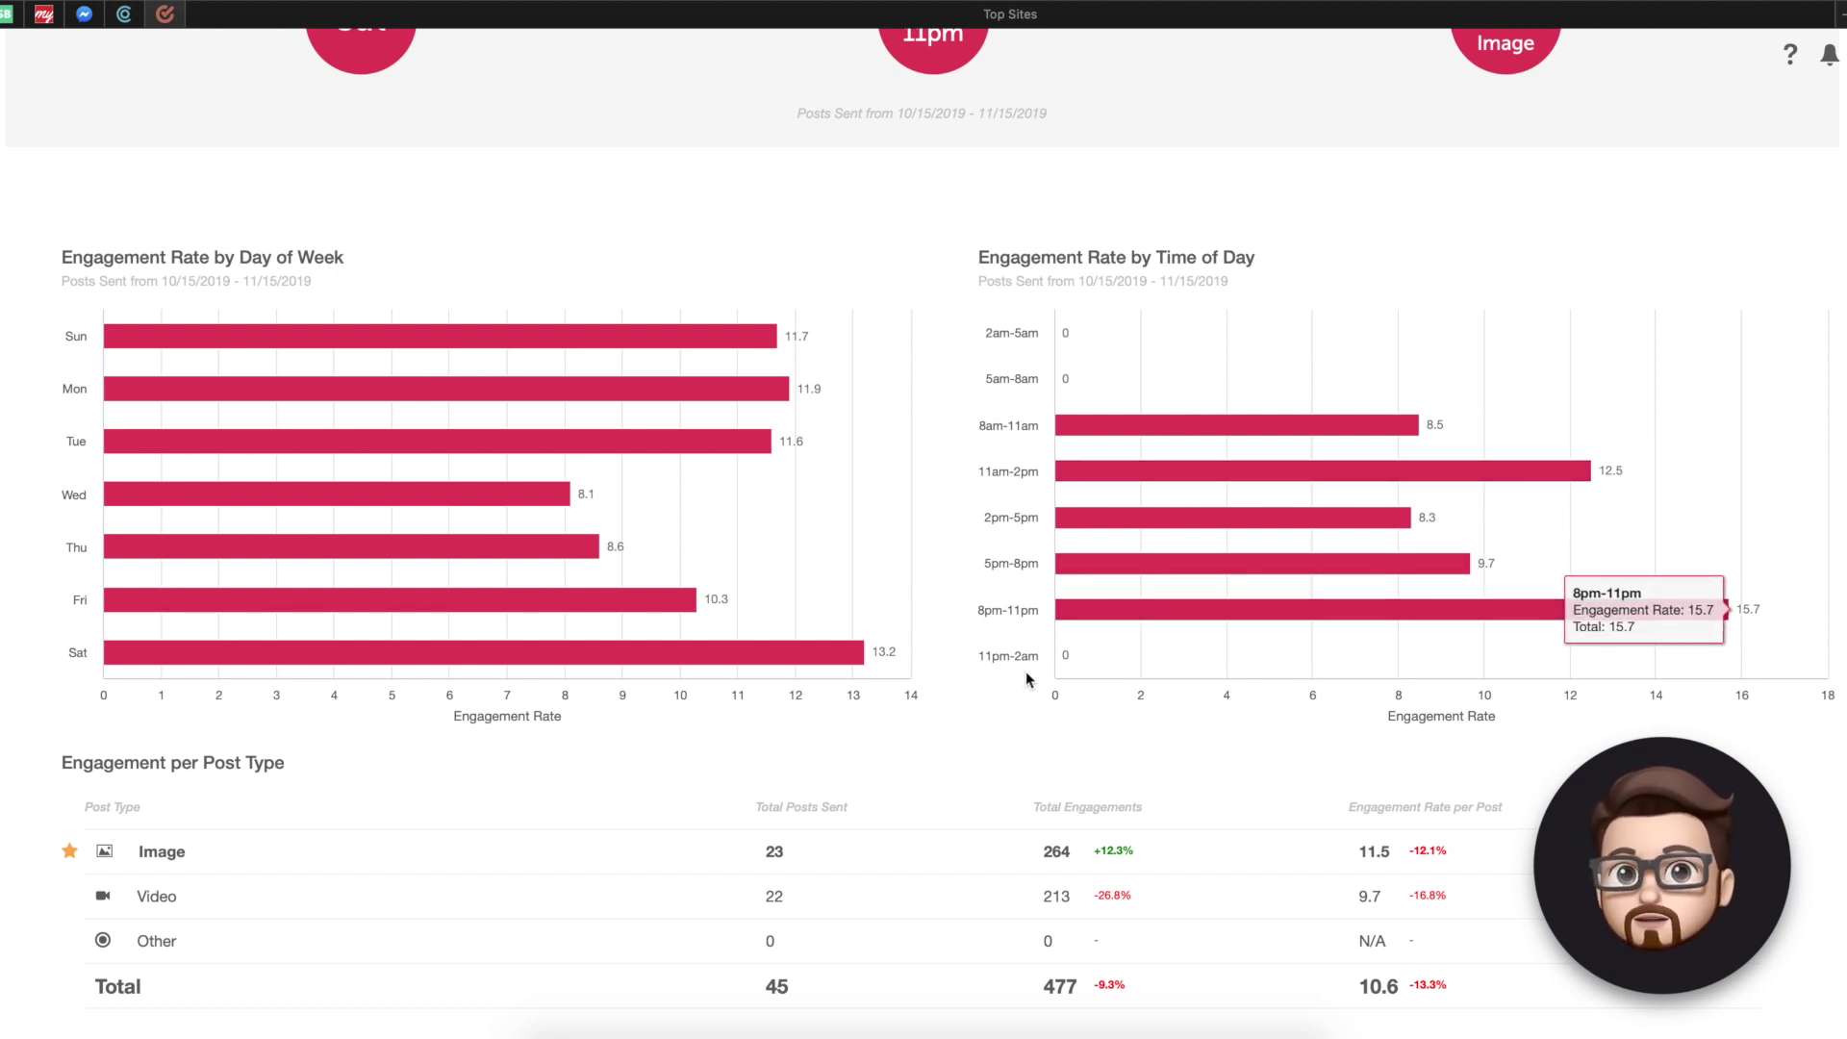
Step: Review the Instagram report's engagement per post type and its top posts
scroll(959, 722, down, 3)
scroll(959, 722, down, 2)
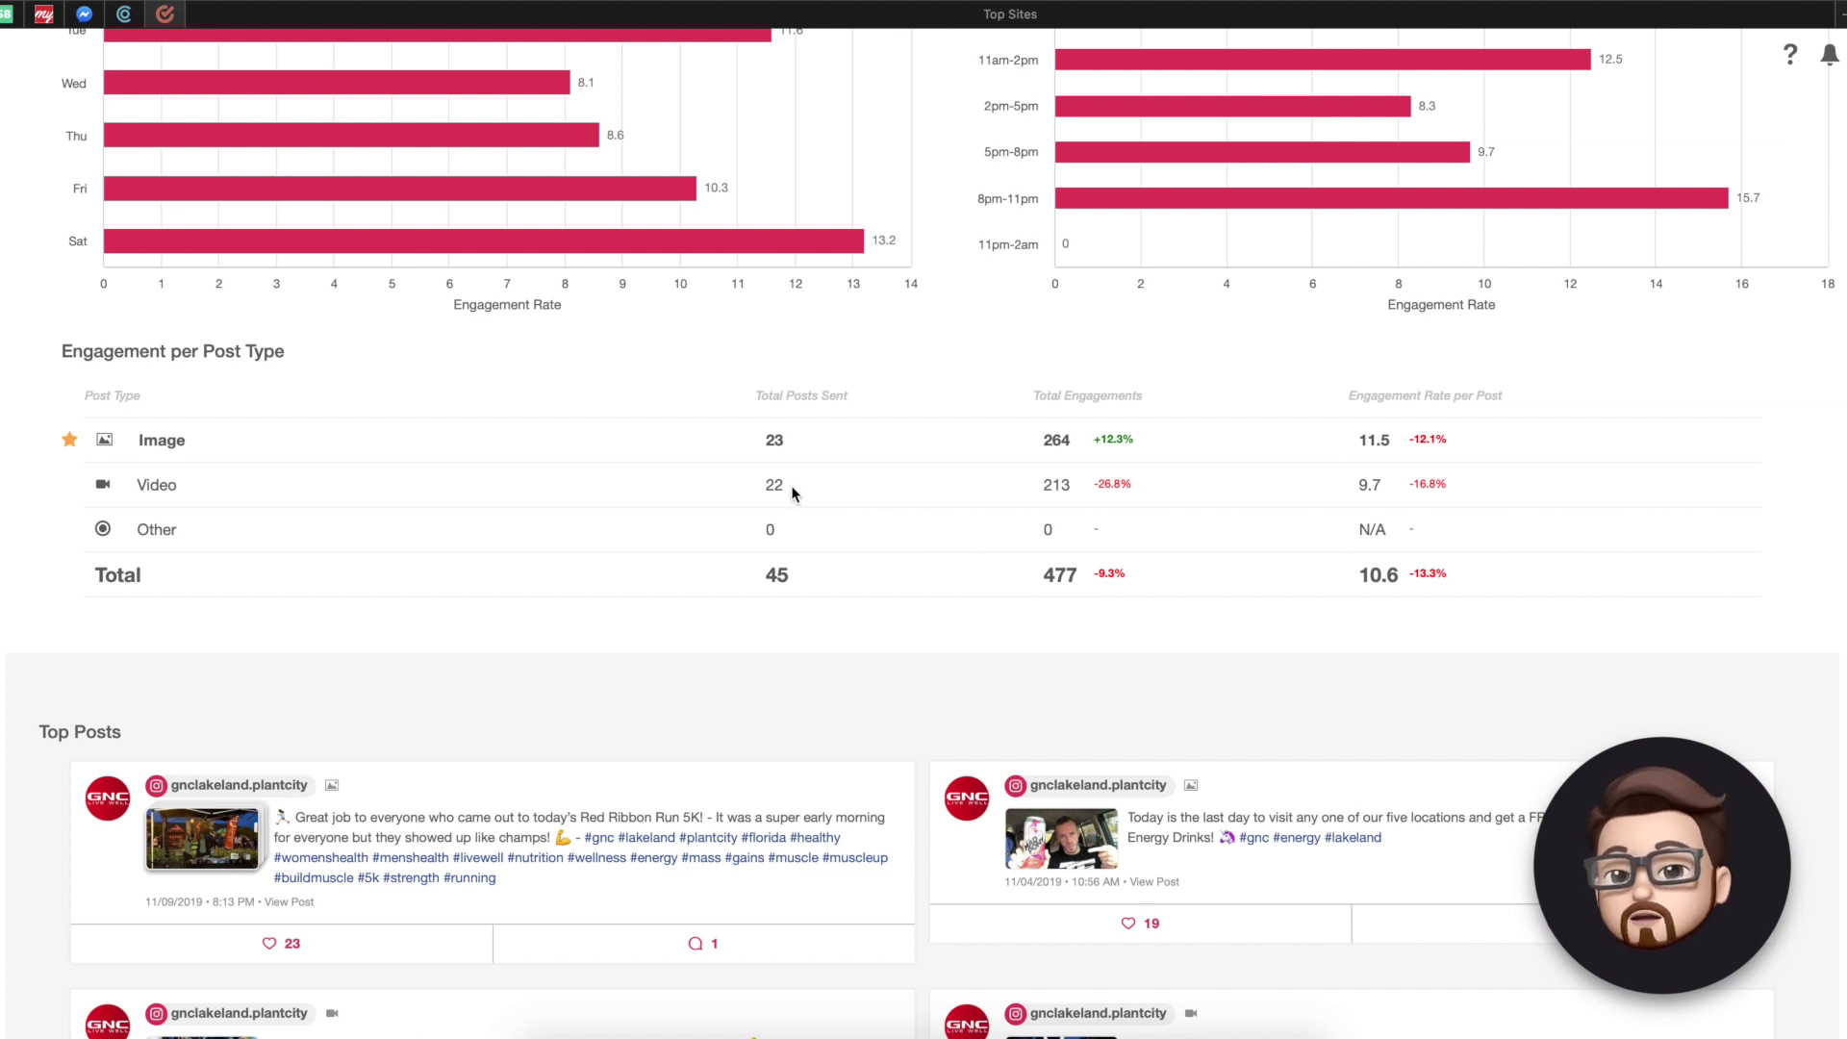
scroll(760, 548, down, 5)
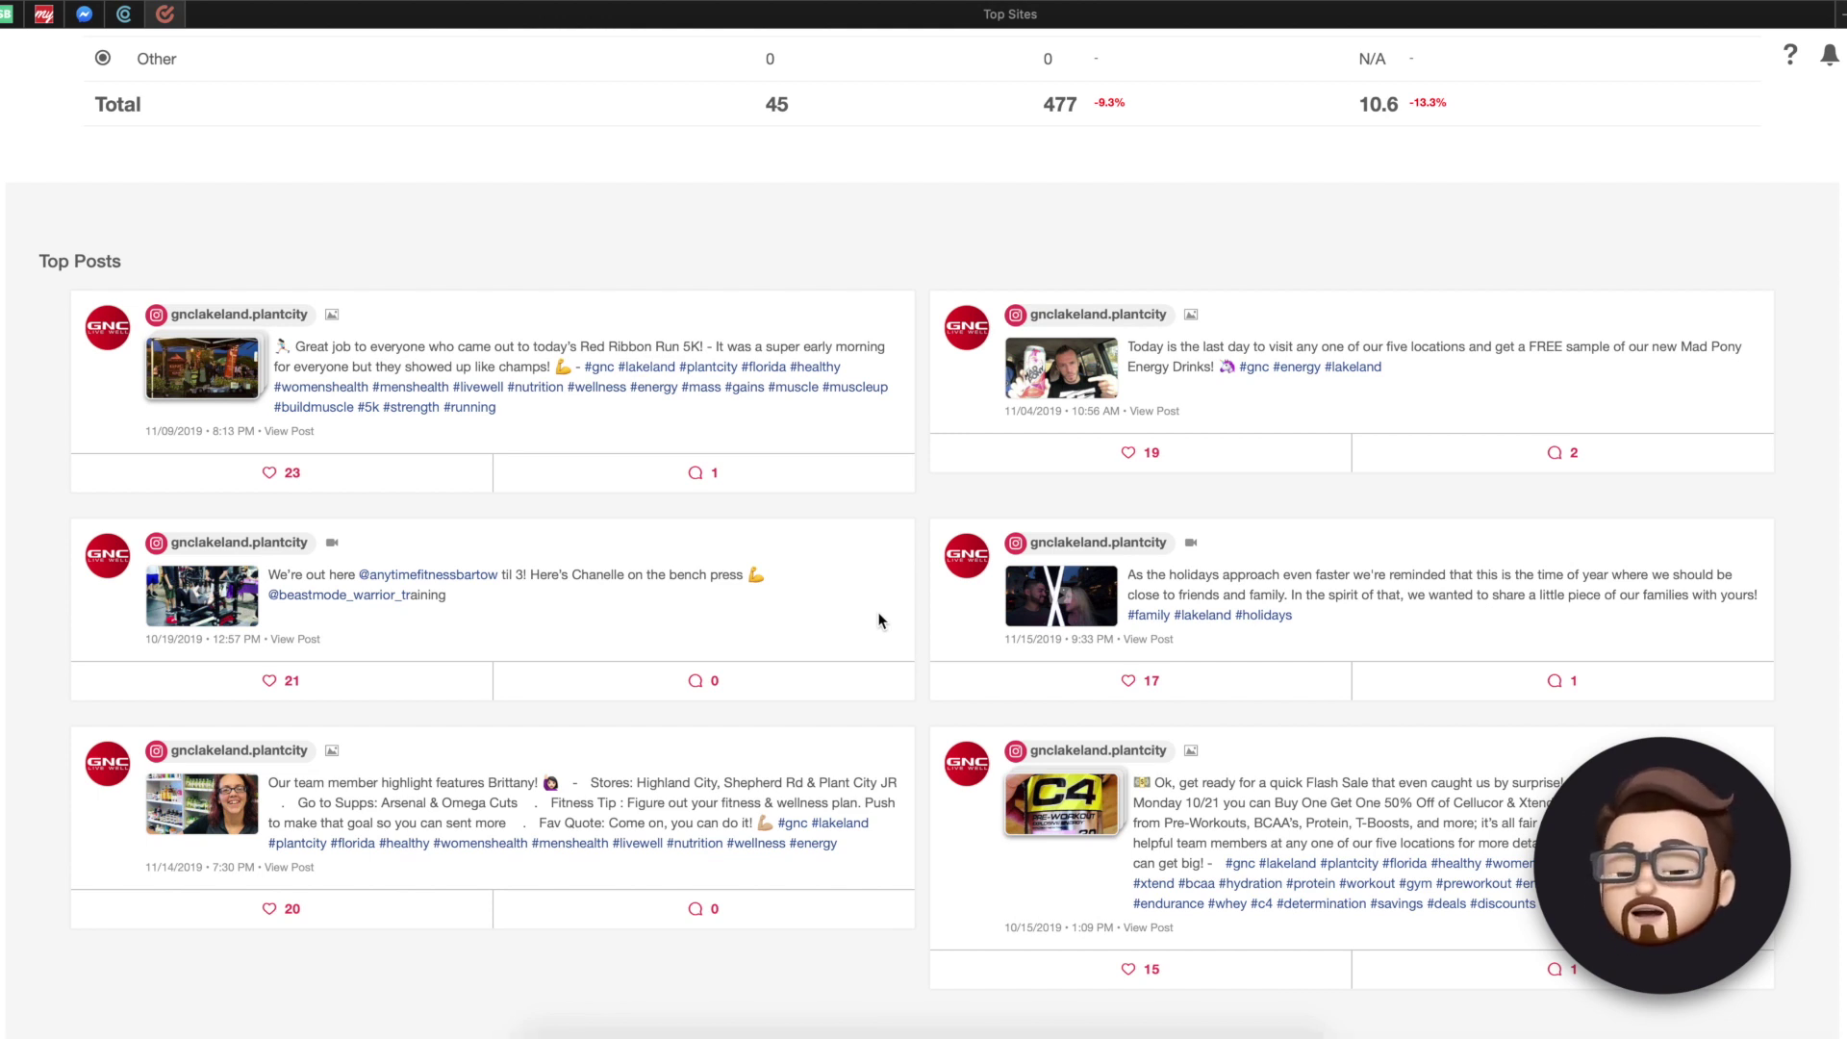
Step: Open the print preview of the Instagram report and close it without printing
scroll(878, 621, up, 5)
scroll(878, 621, up, 20)
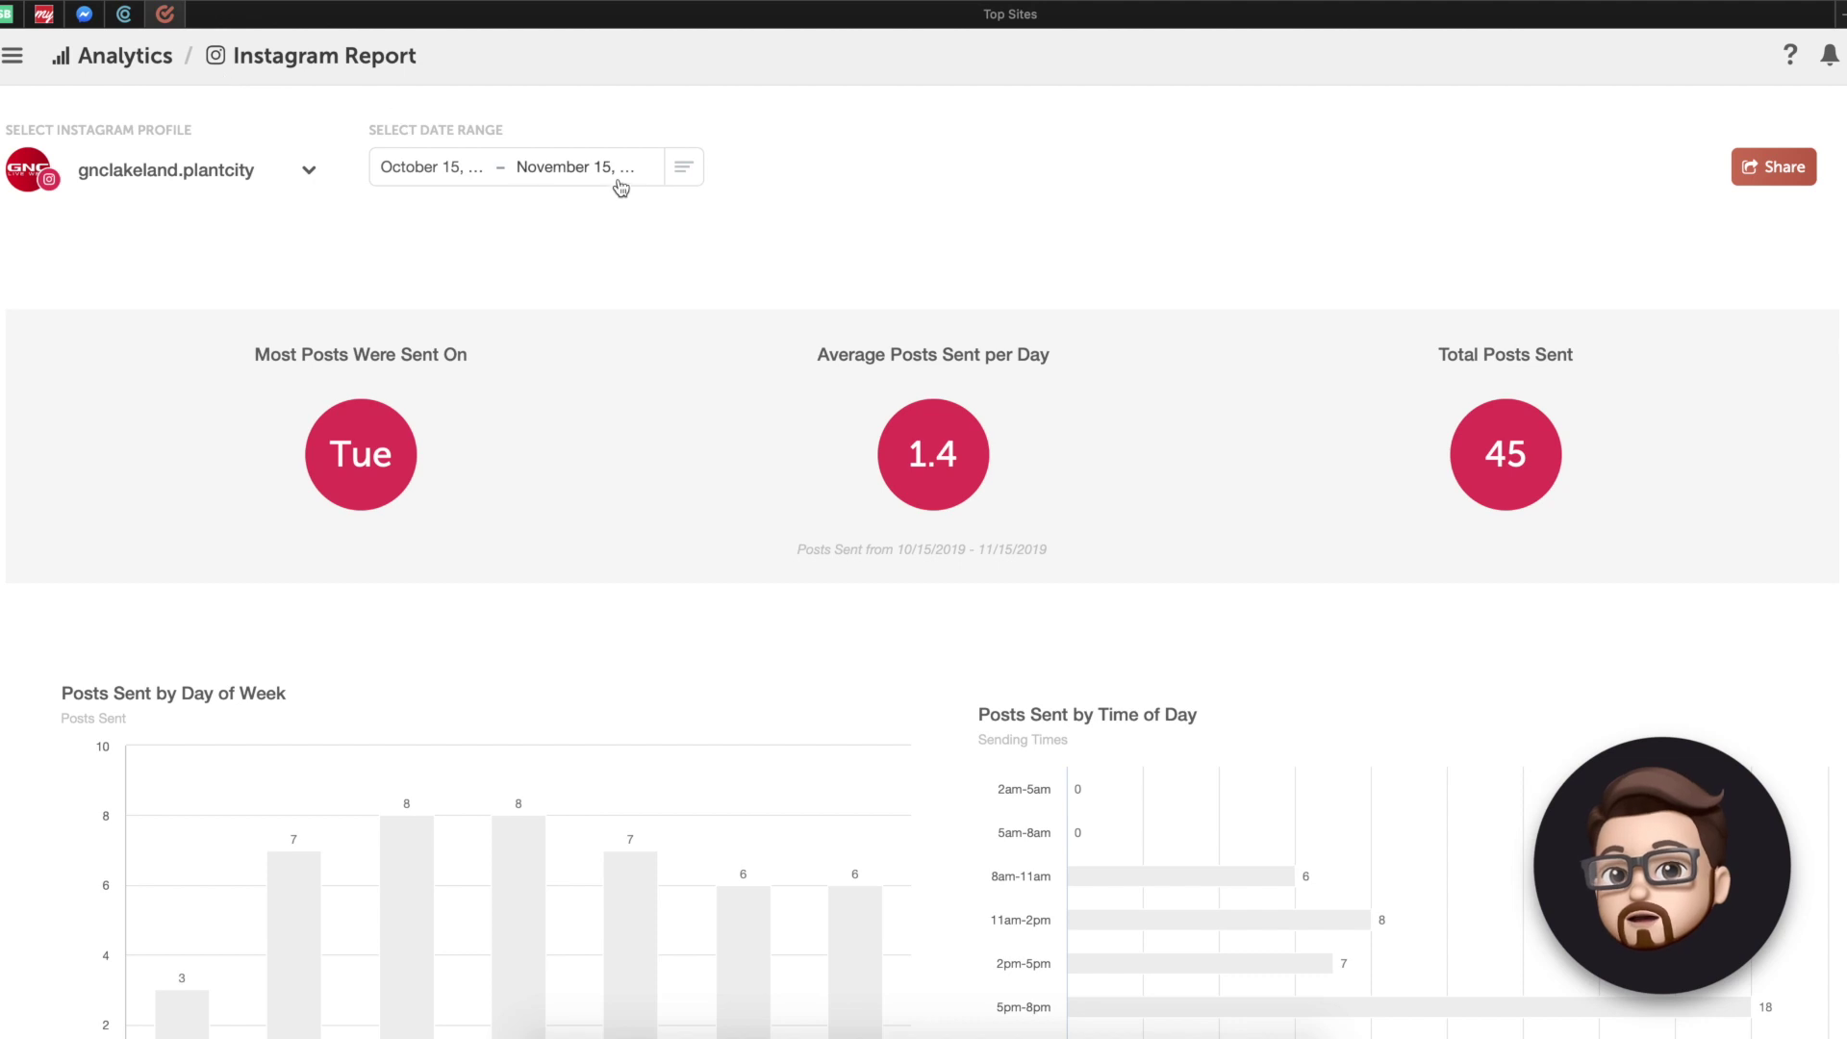
scroll(806, 676, down, 15)
scroll(806, 676, up, 15)
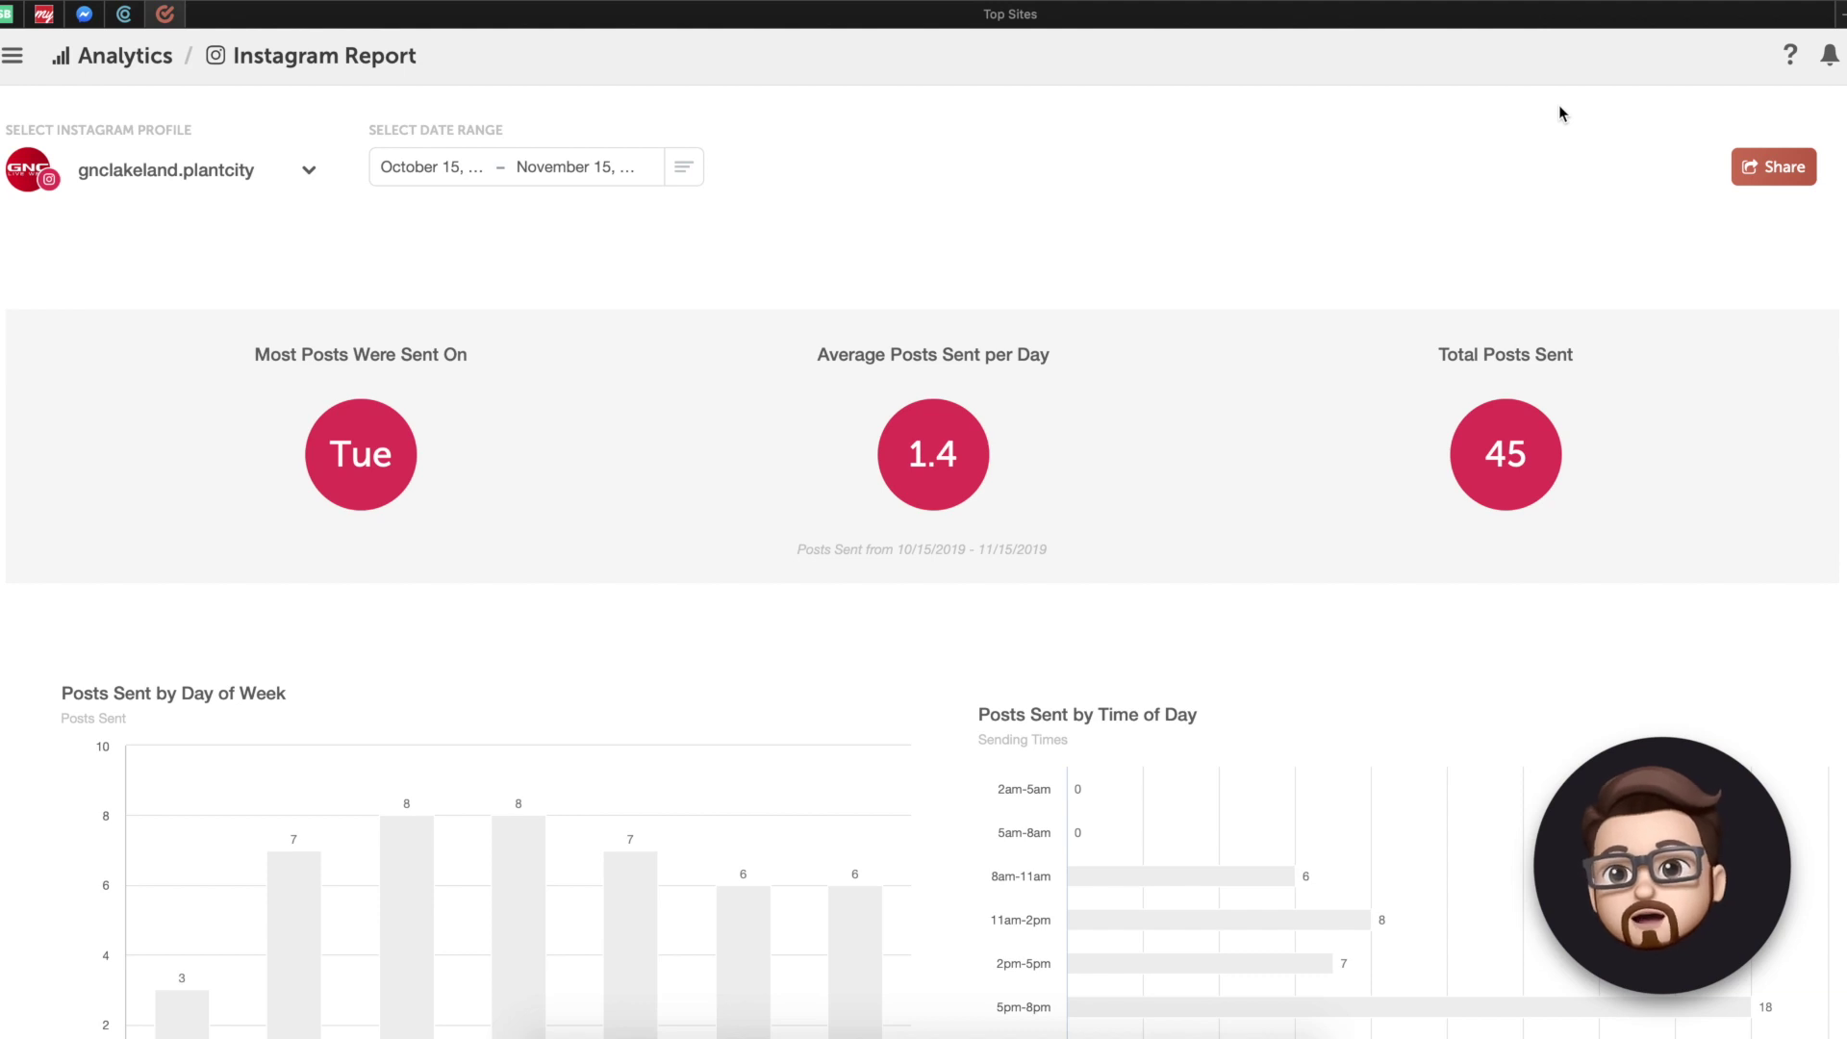
key(super+p)
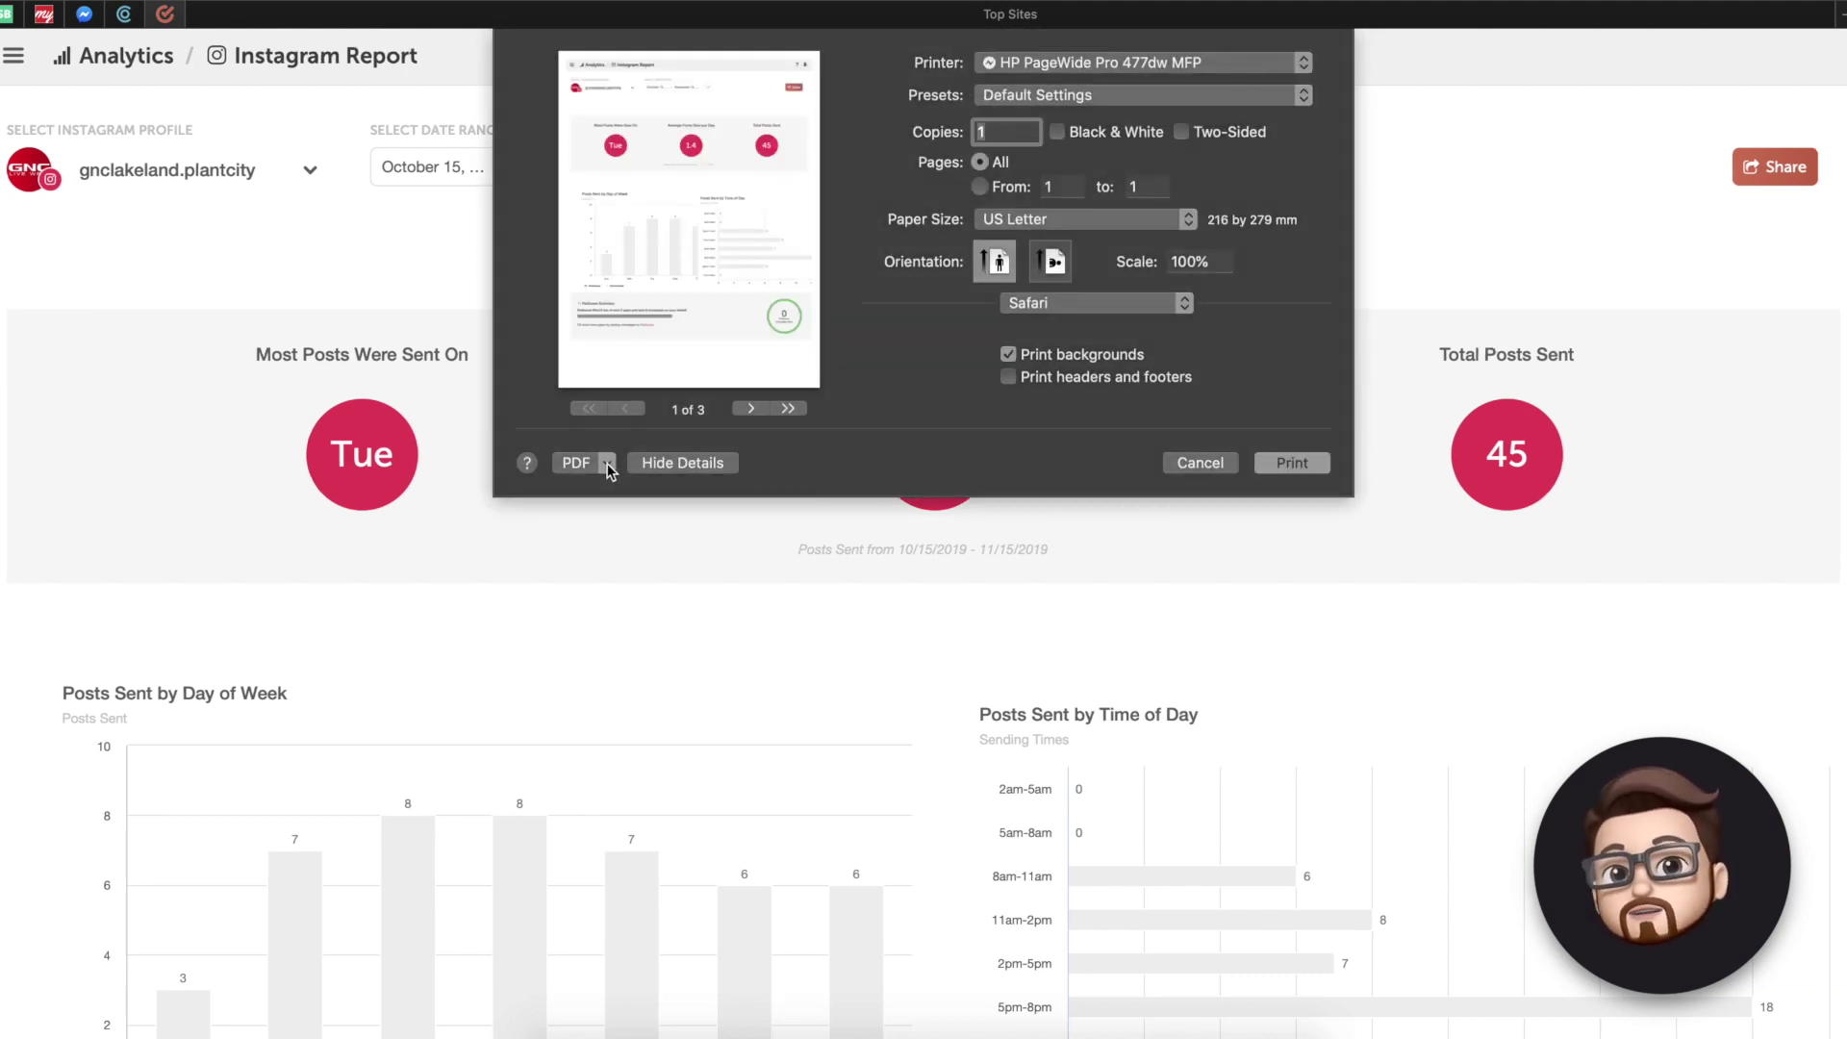
click(1194, 464)
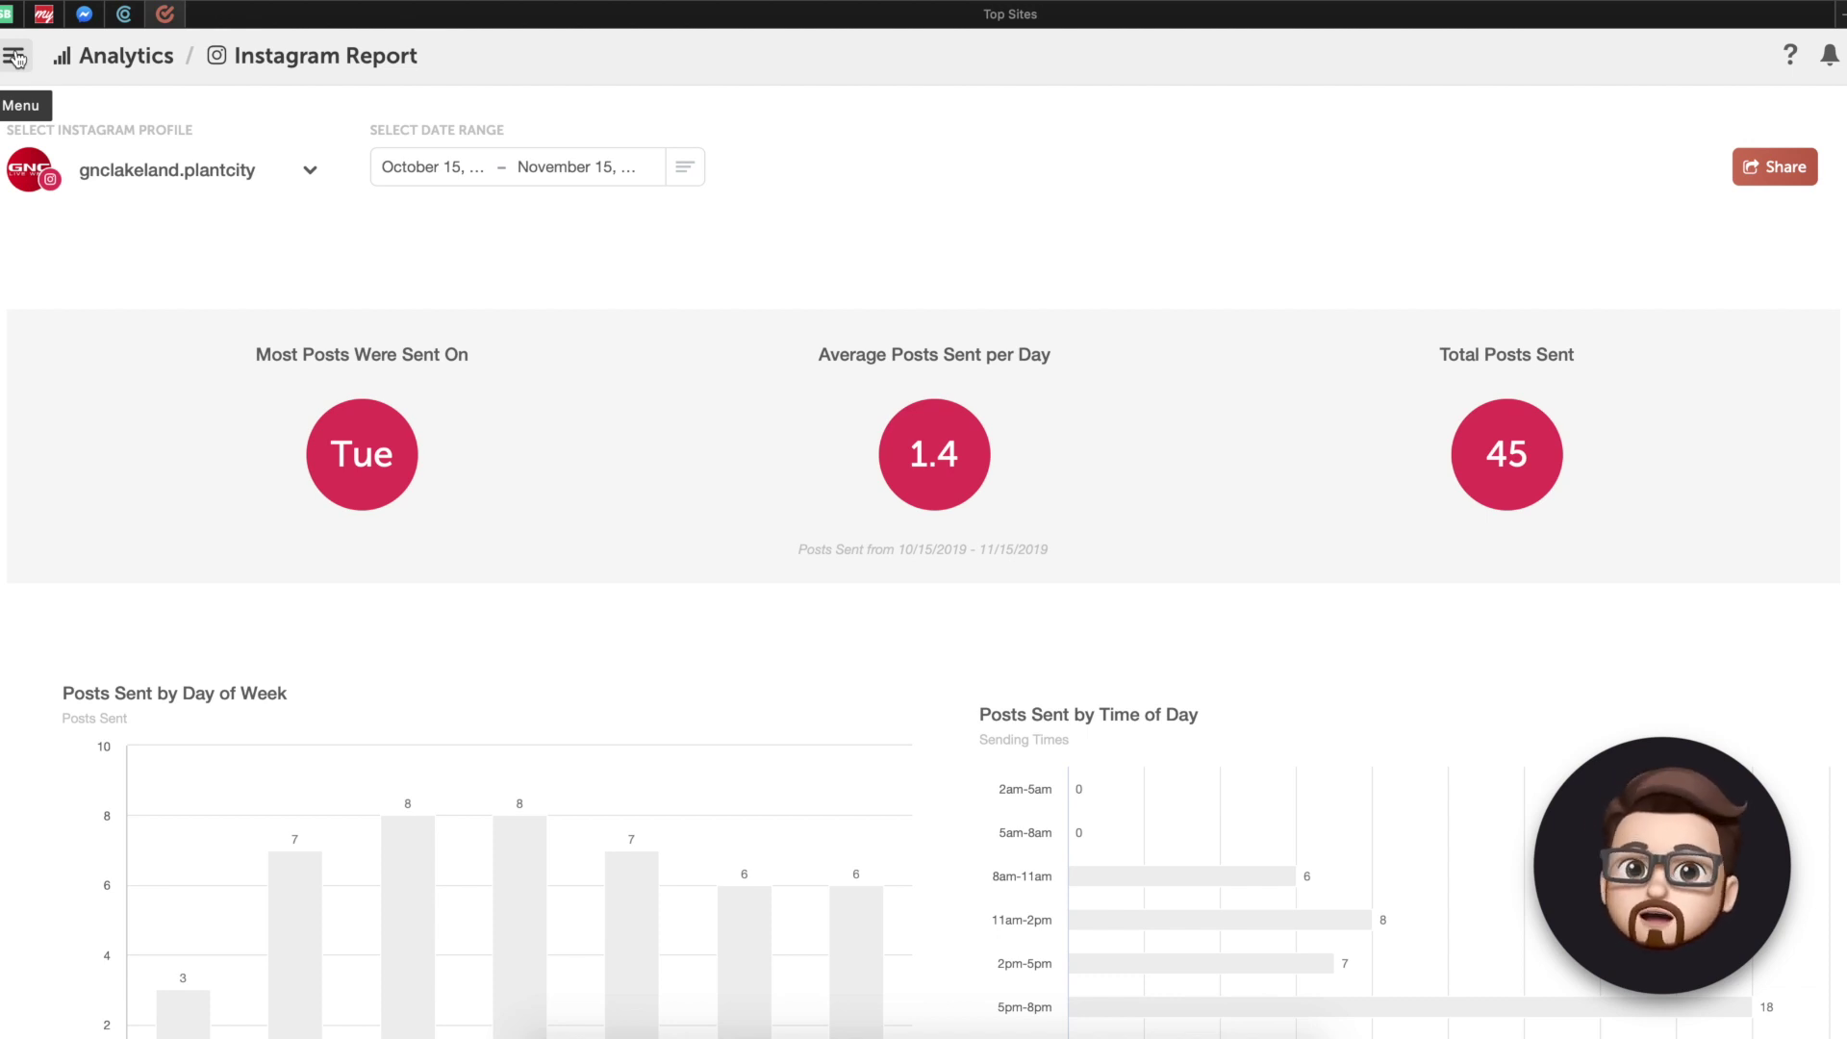
Step: Open the account's My Profile page
click(16, 57)
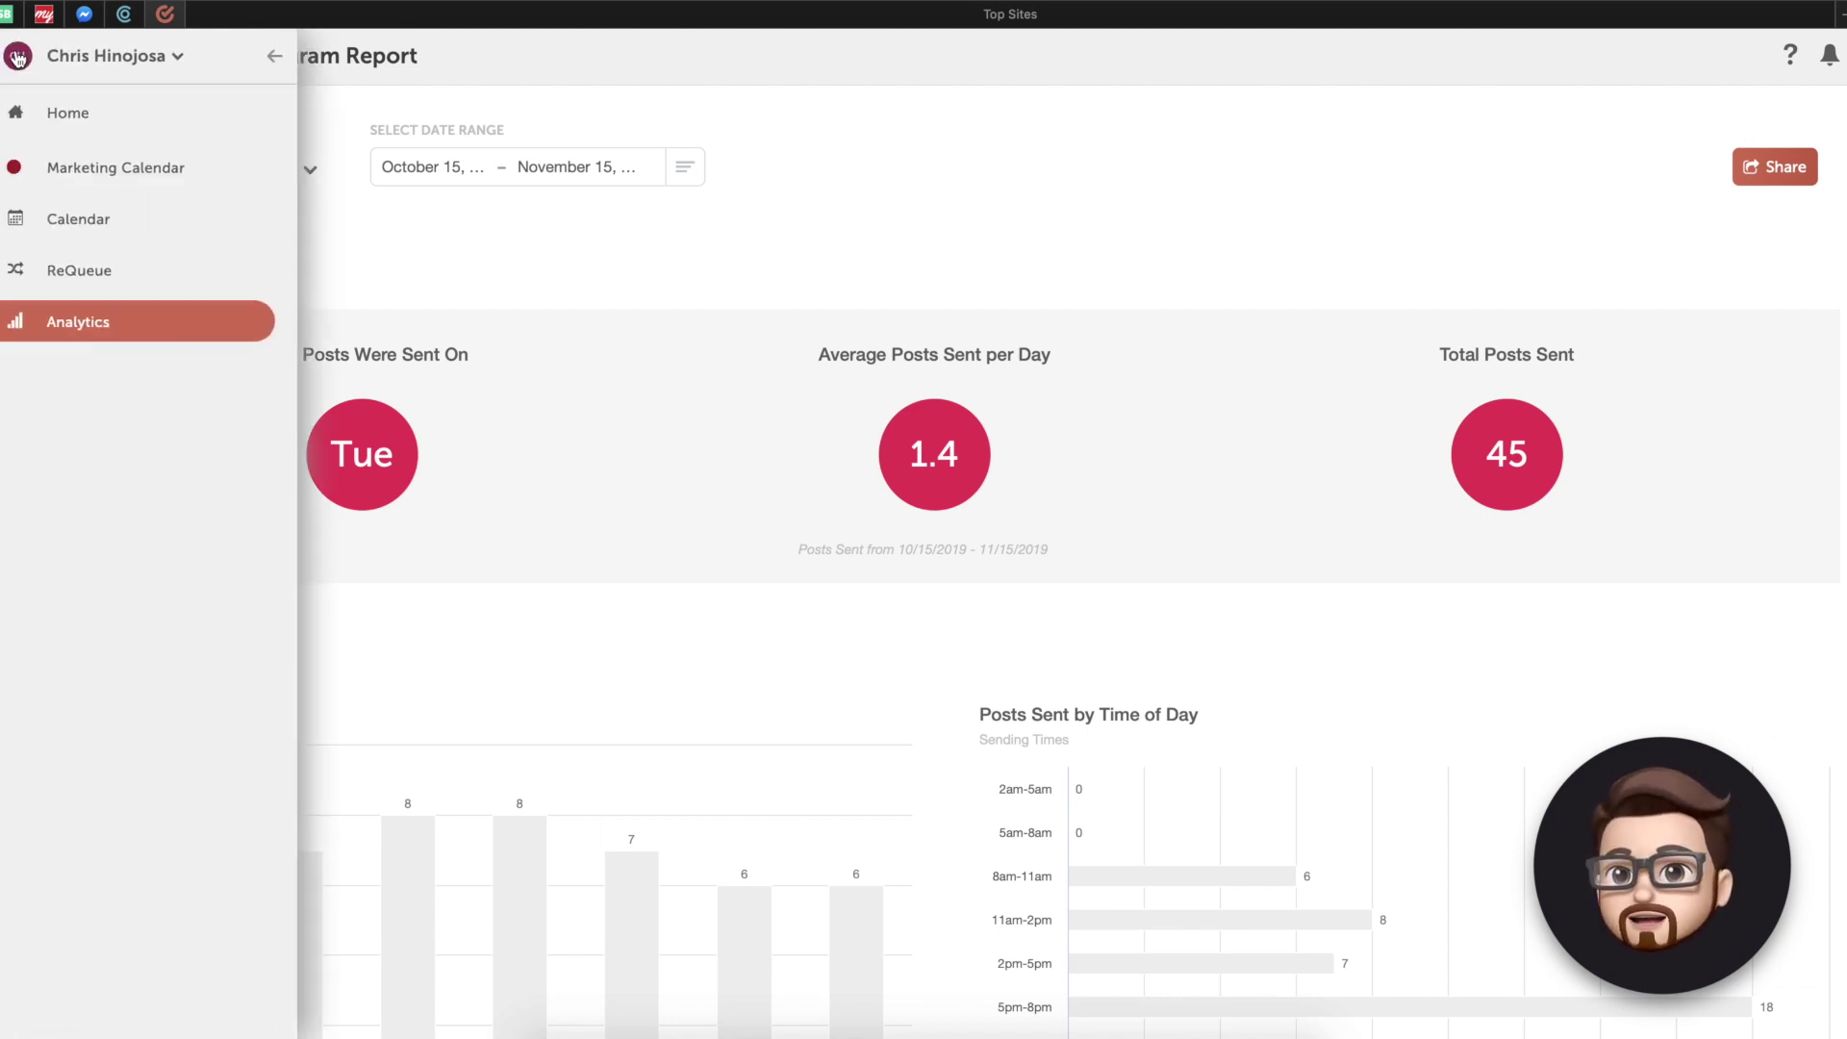
click(106, 67)
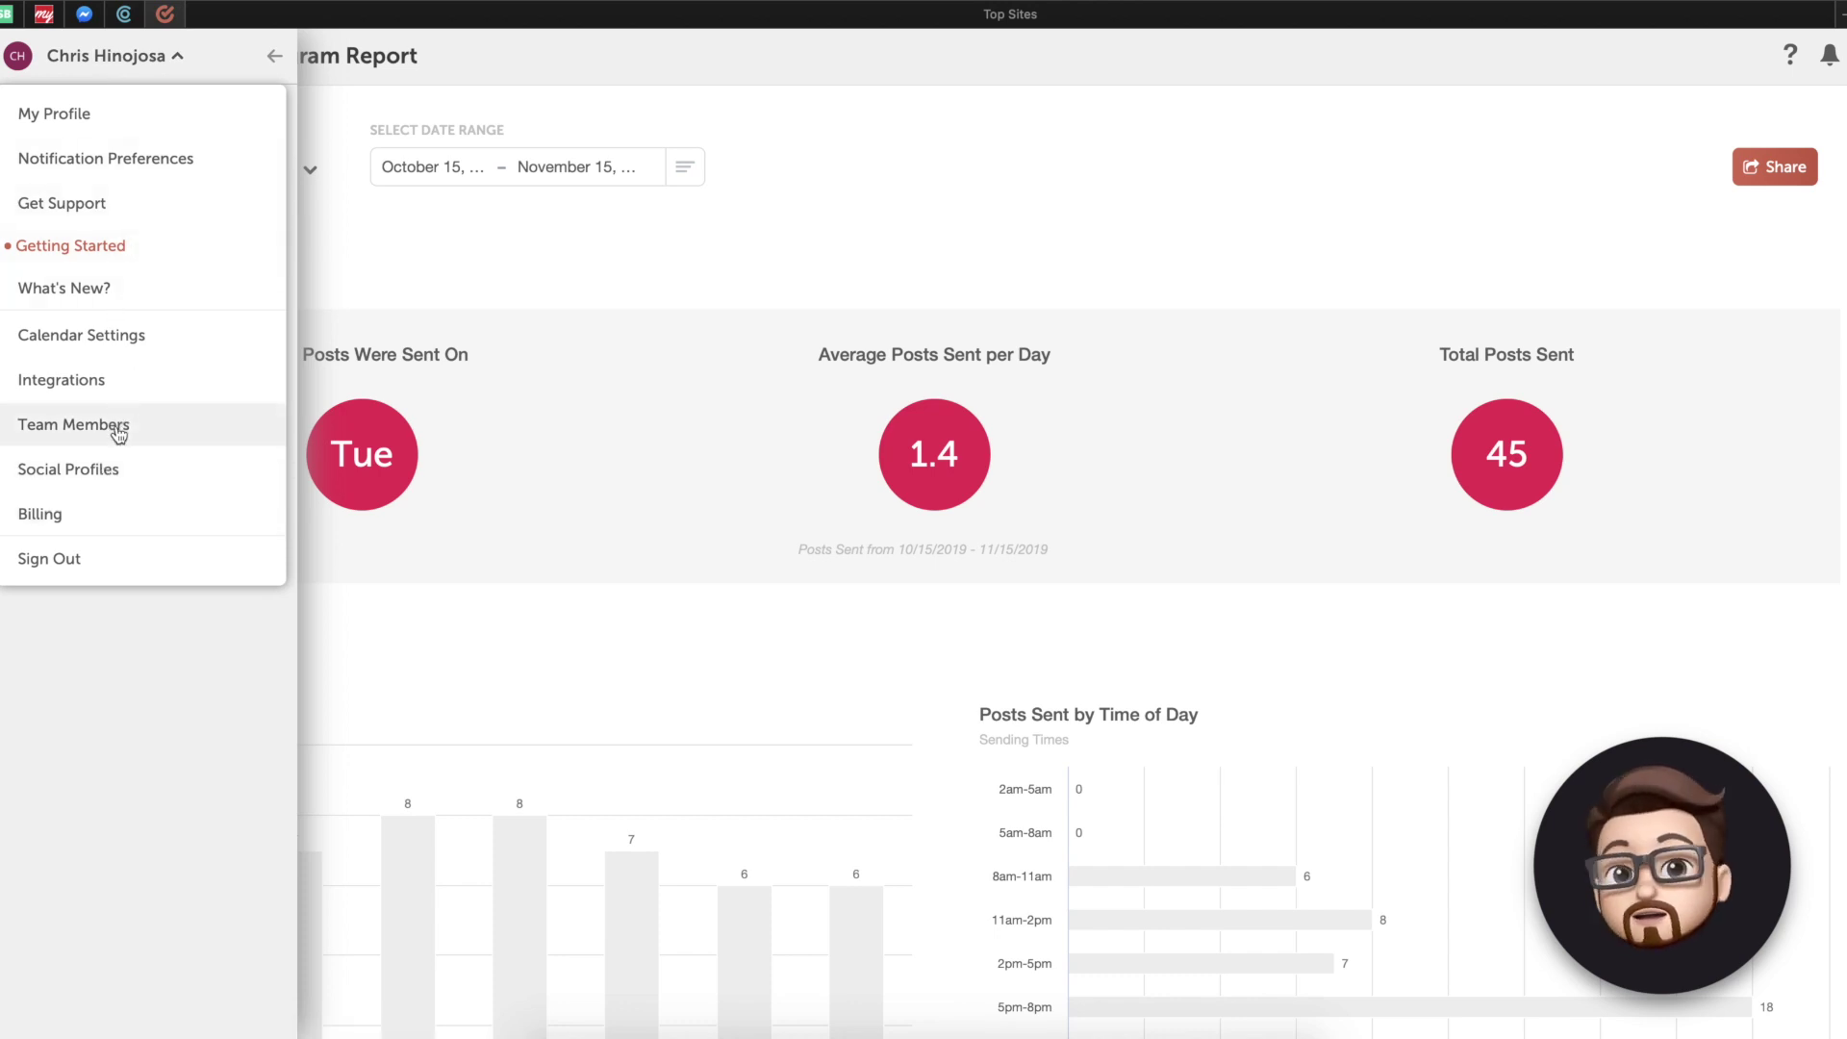
click(82, 118)
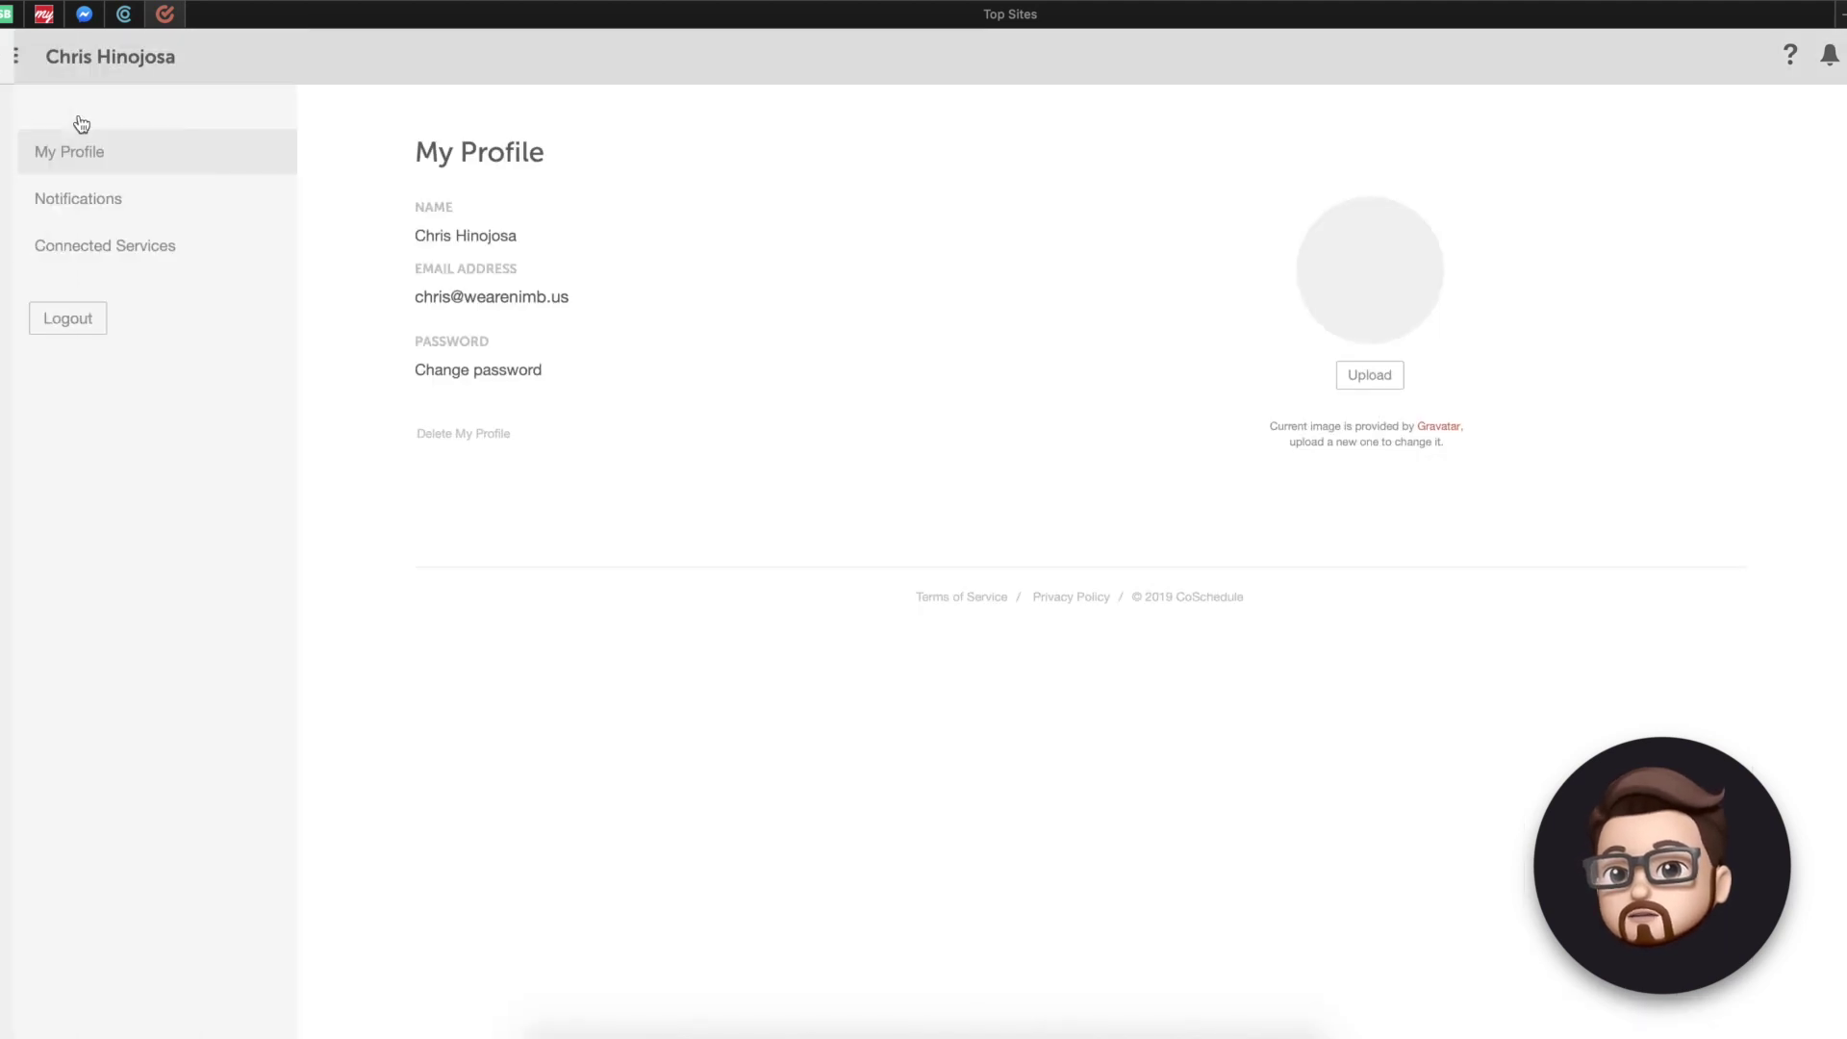
Step: Return to the Calendar and look over the posts scheduled in the Dec 29 – Feb 1, 2020 grid
click(57, 55)
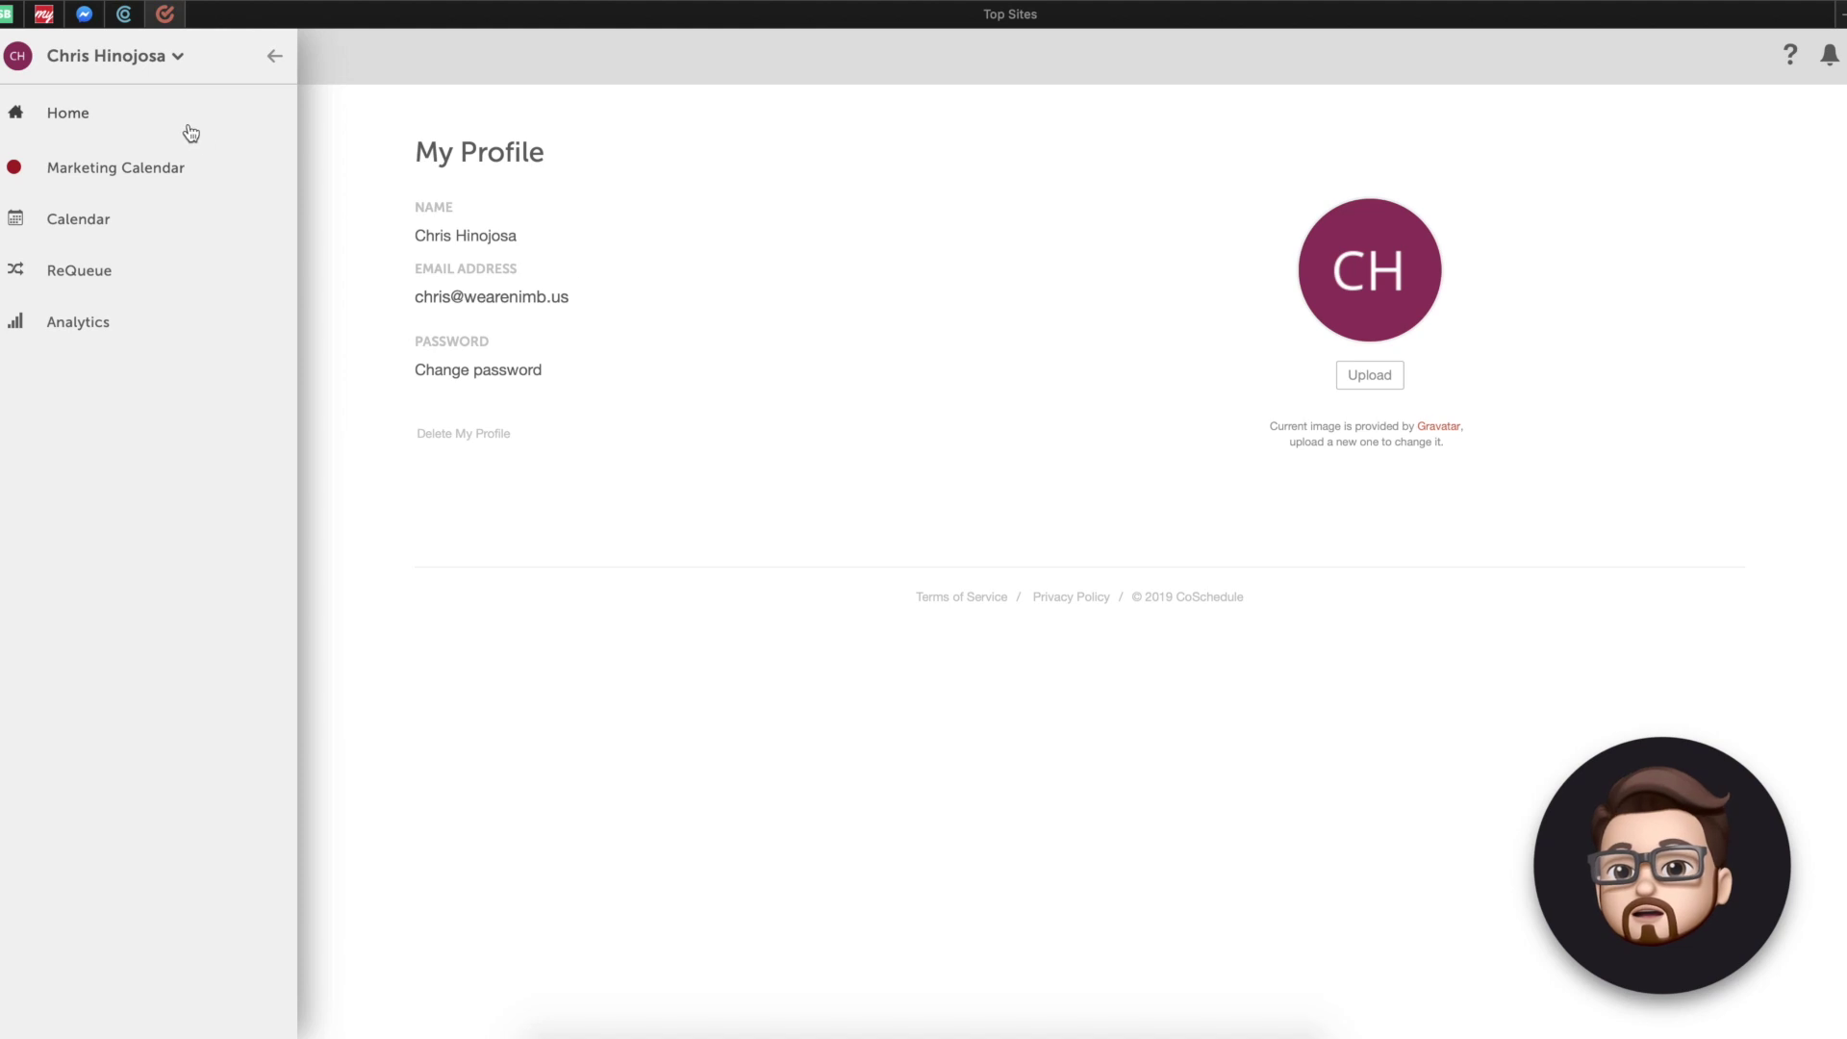
click(122, 181)
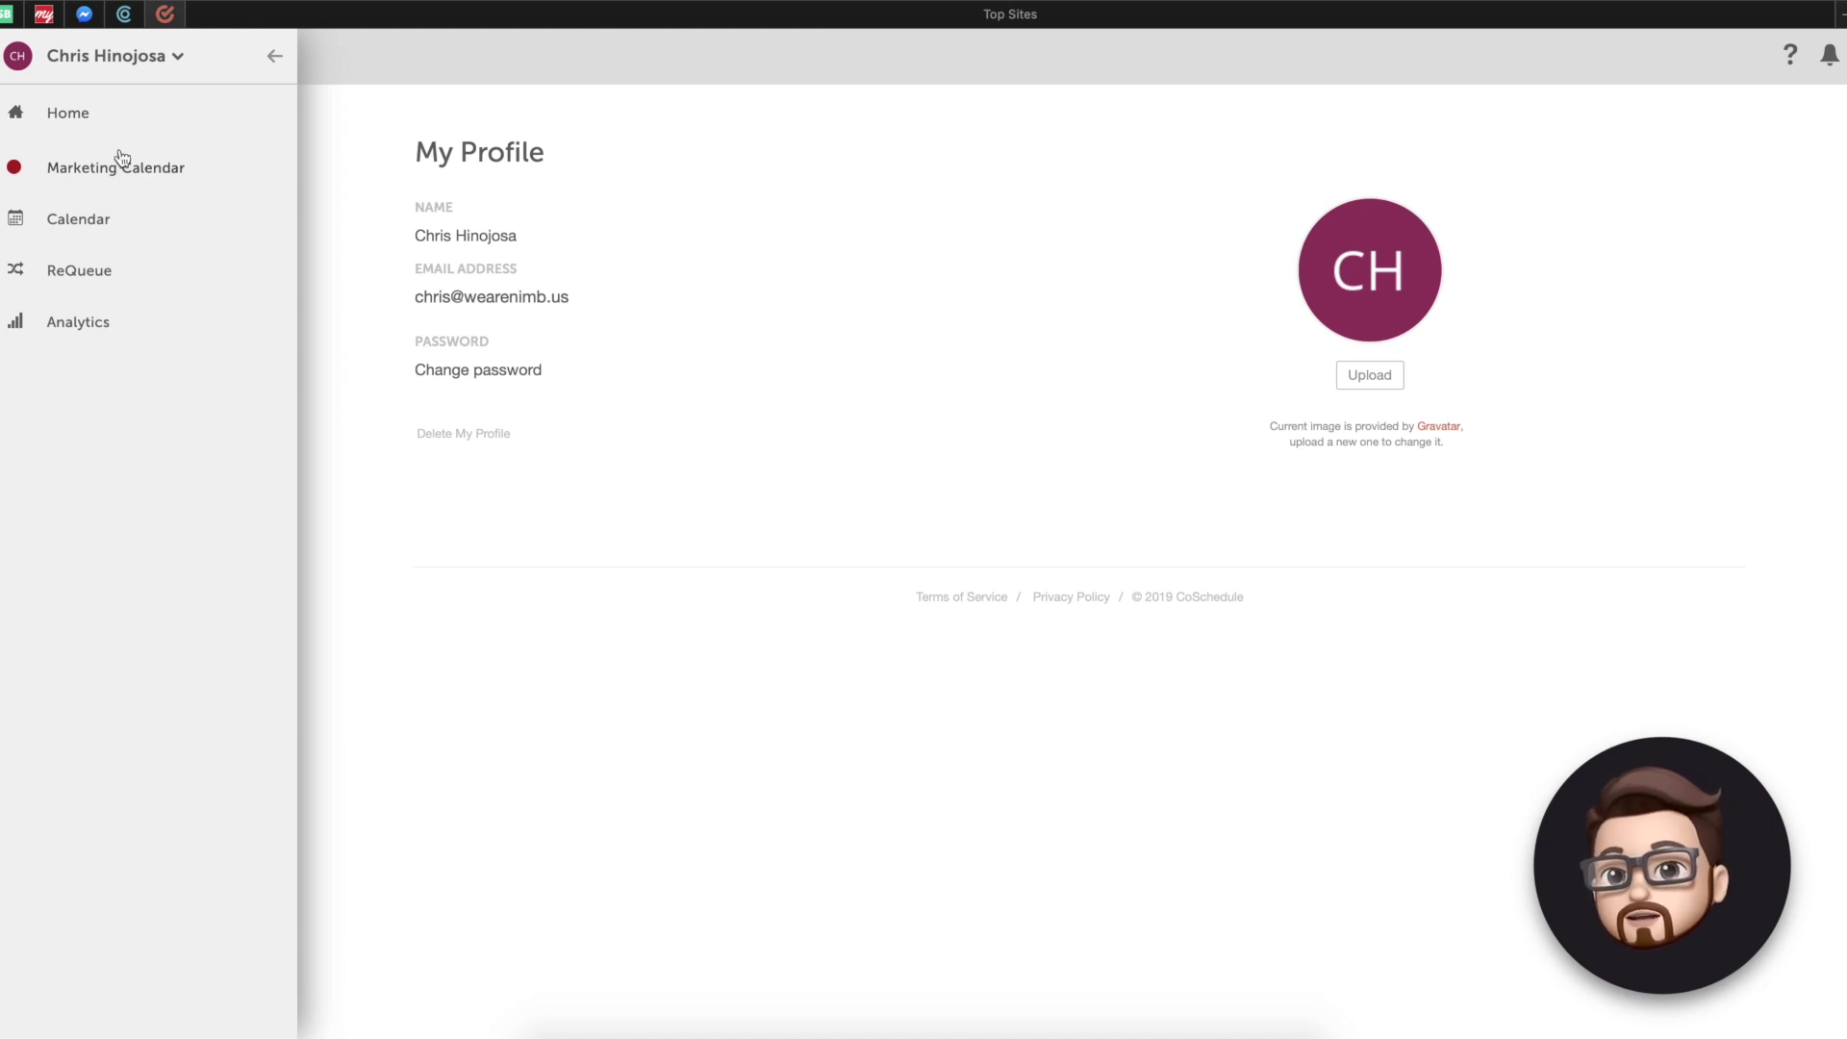
click(119, 158)
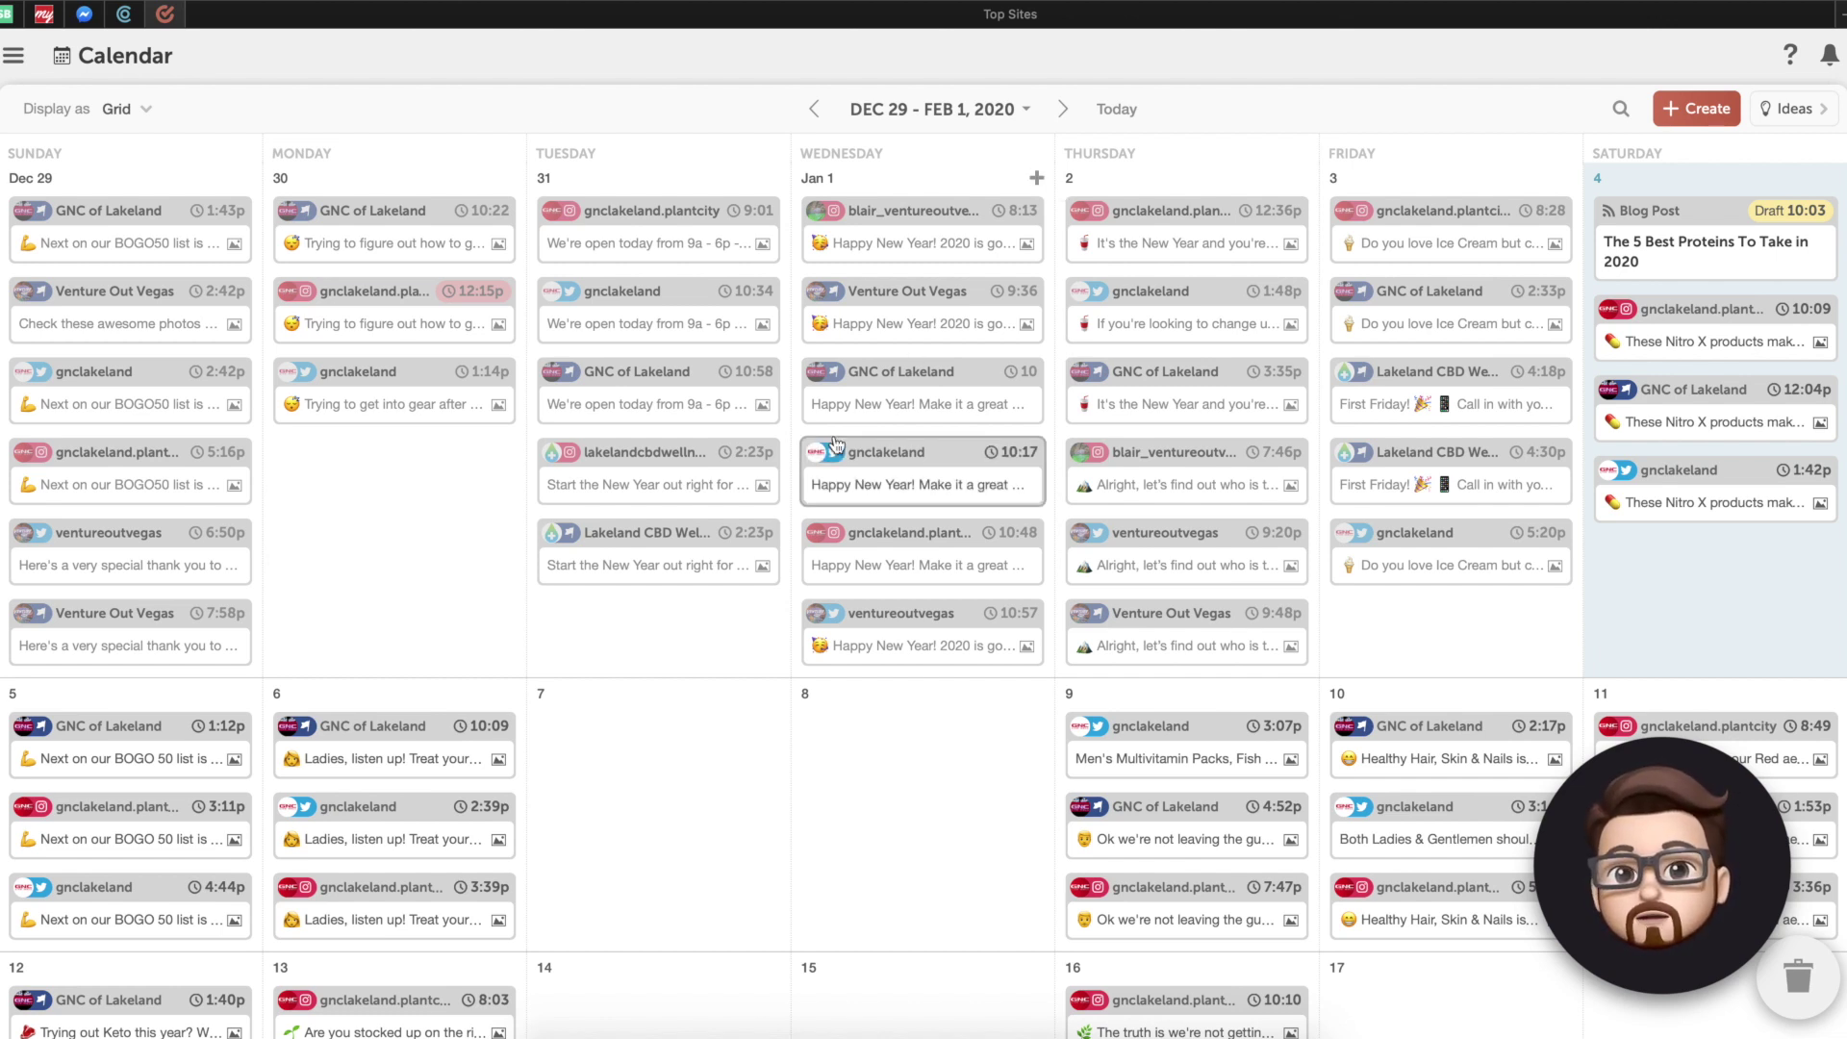
mouse_move(846, 570)
scroll(846, 571, down, 3)
scroll(846, 570, up, 3)
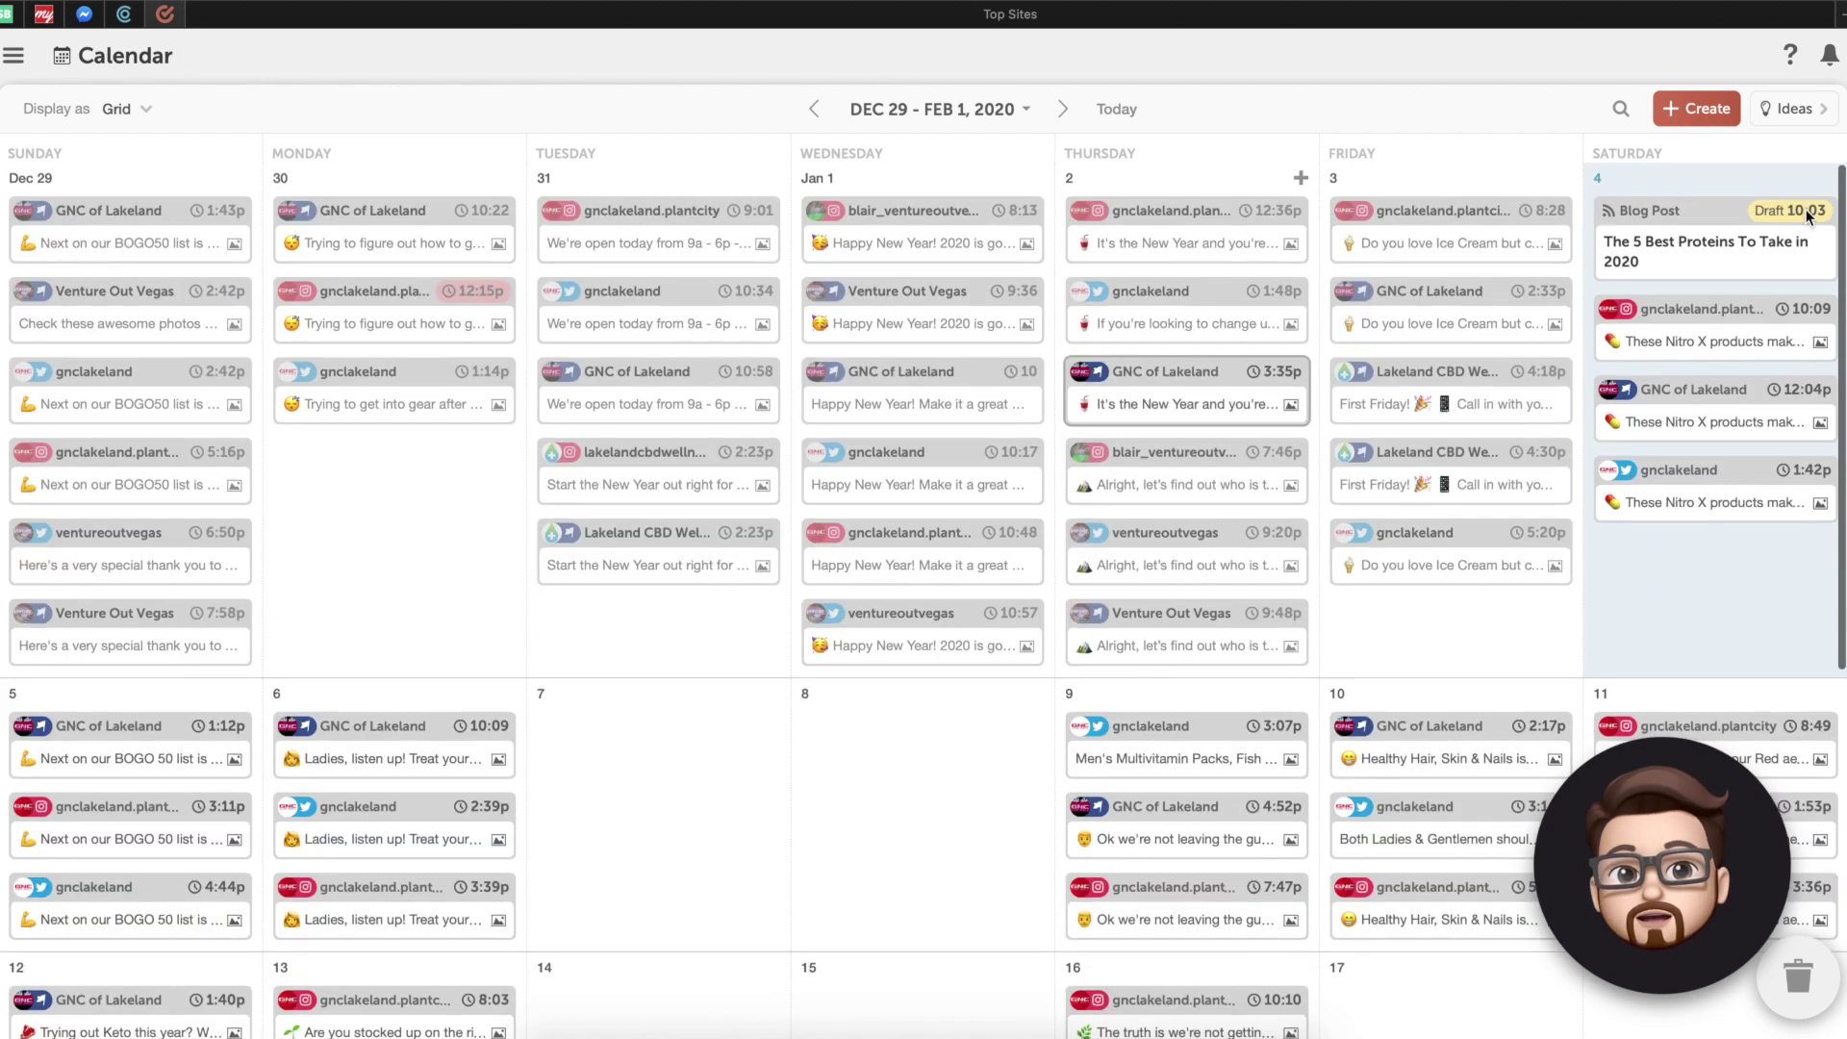
Step: Delete the draft blog post project "The 5 Best Proteins To Take in 2020" from January 4
click(1728, 221)
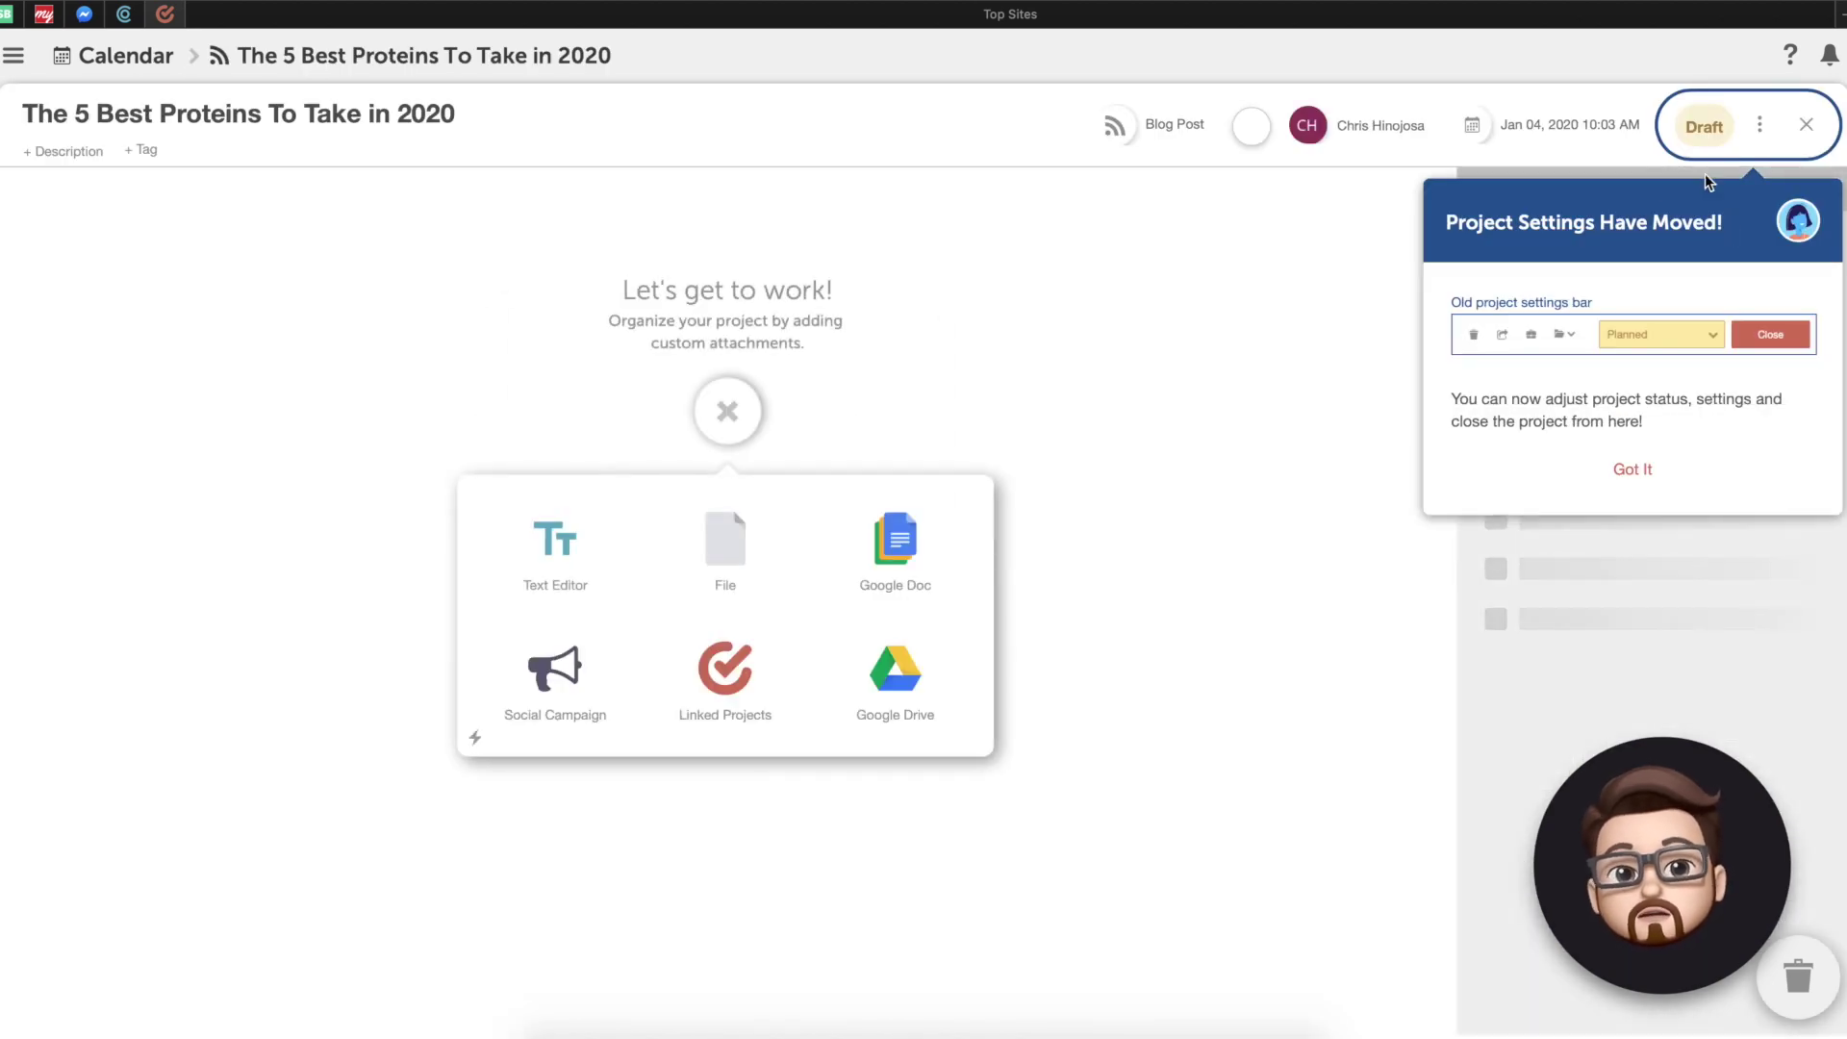
click(1759, 129)
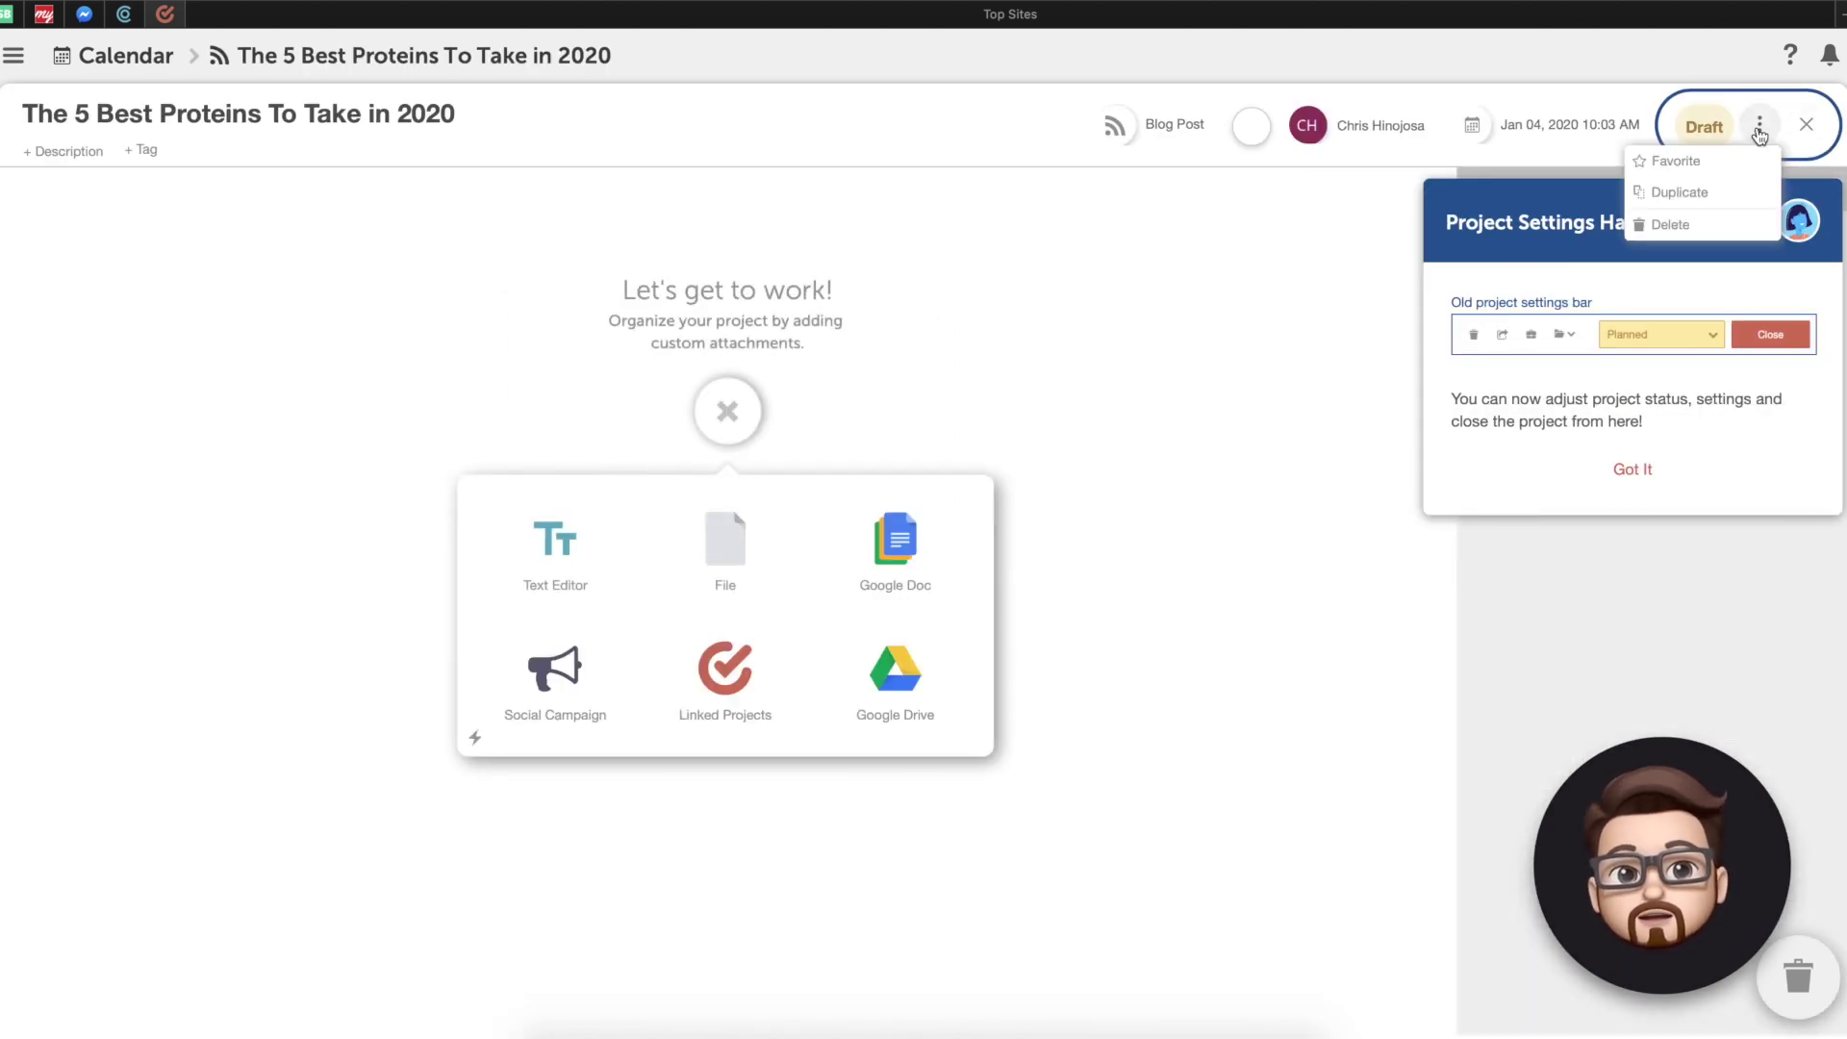
click(1670, 225)
click(1204, 428)
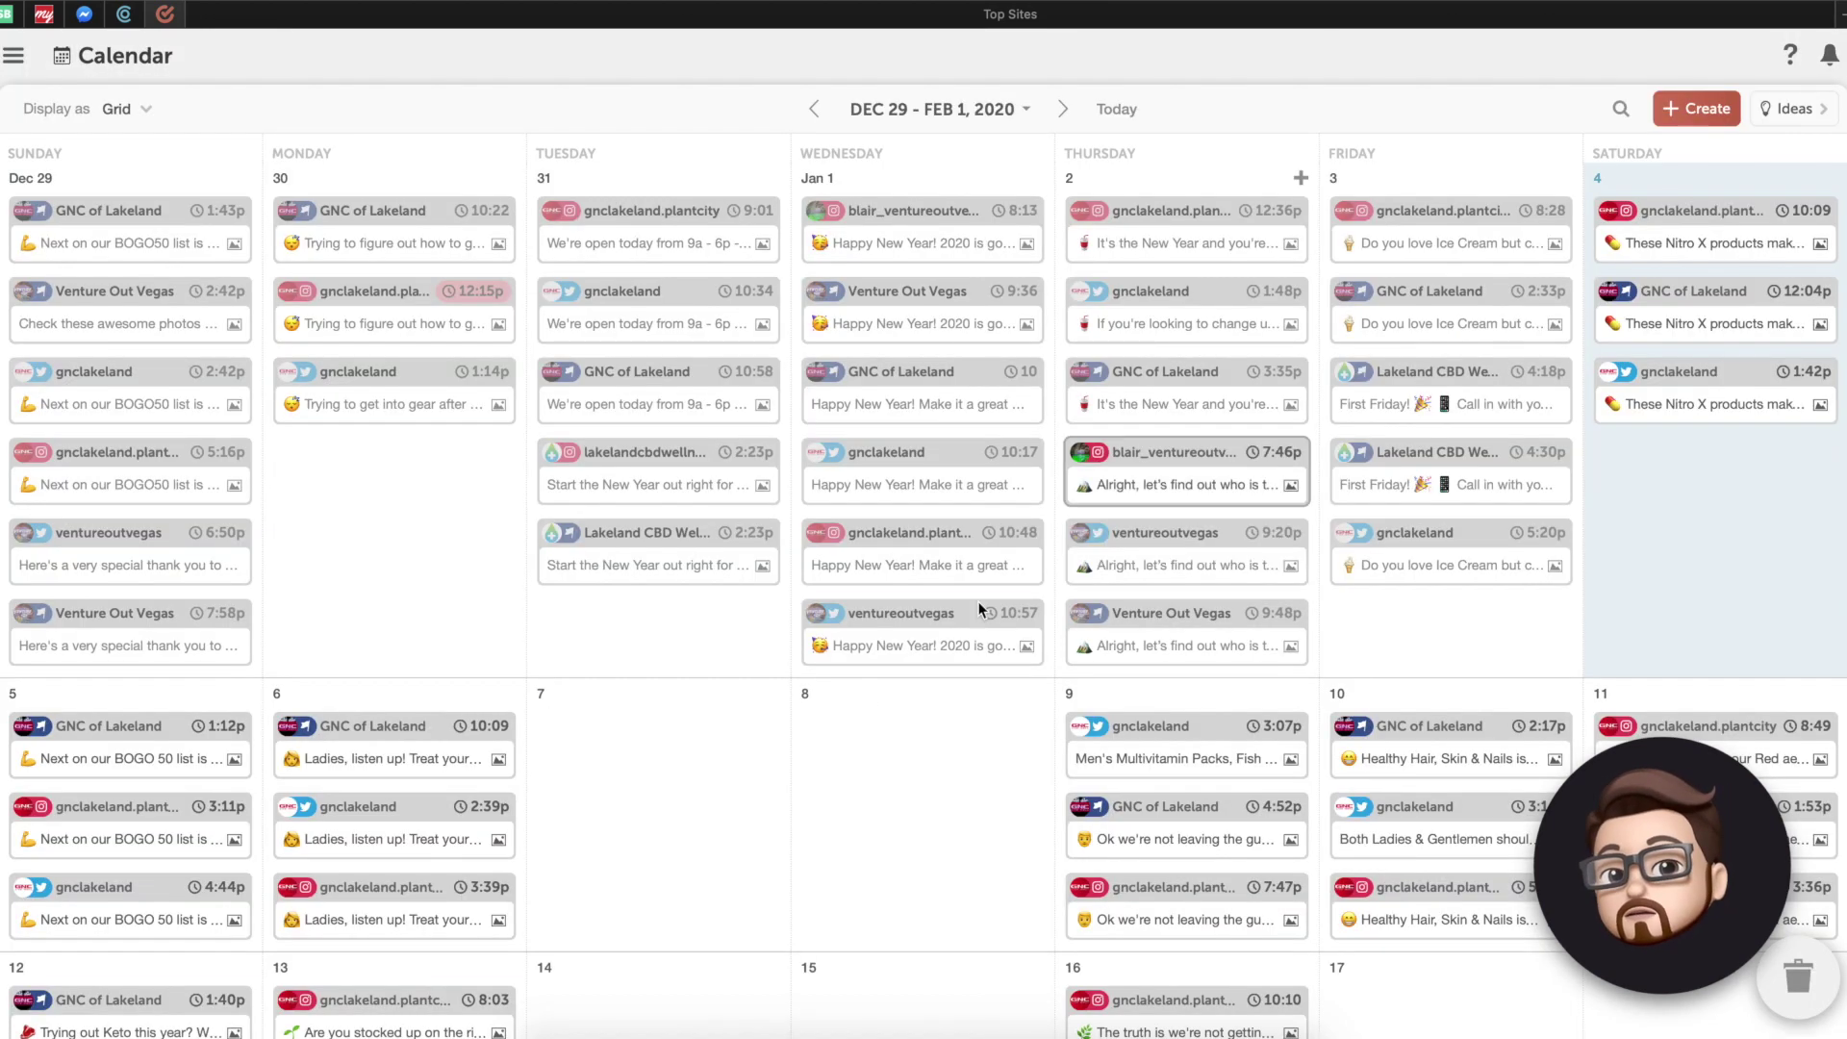
scroll(713, 806, down, 10)
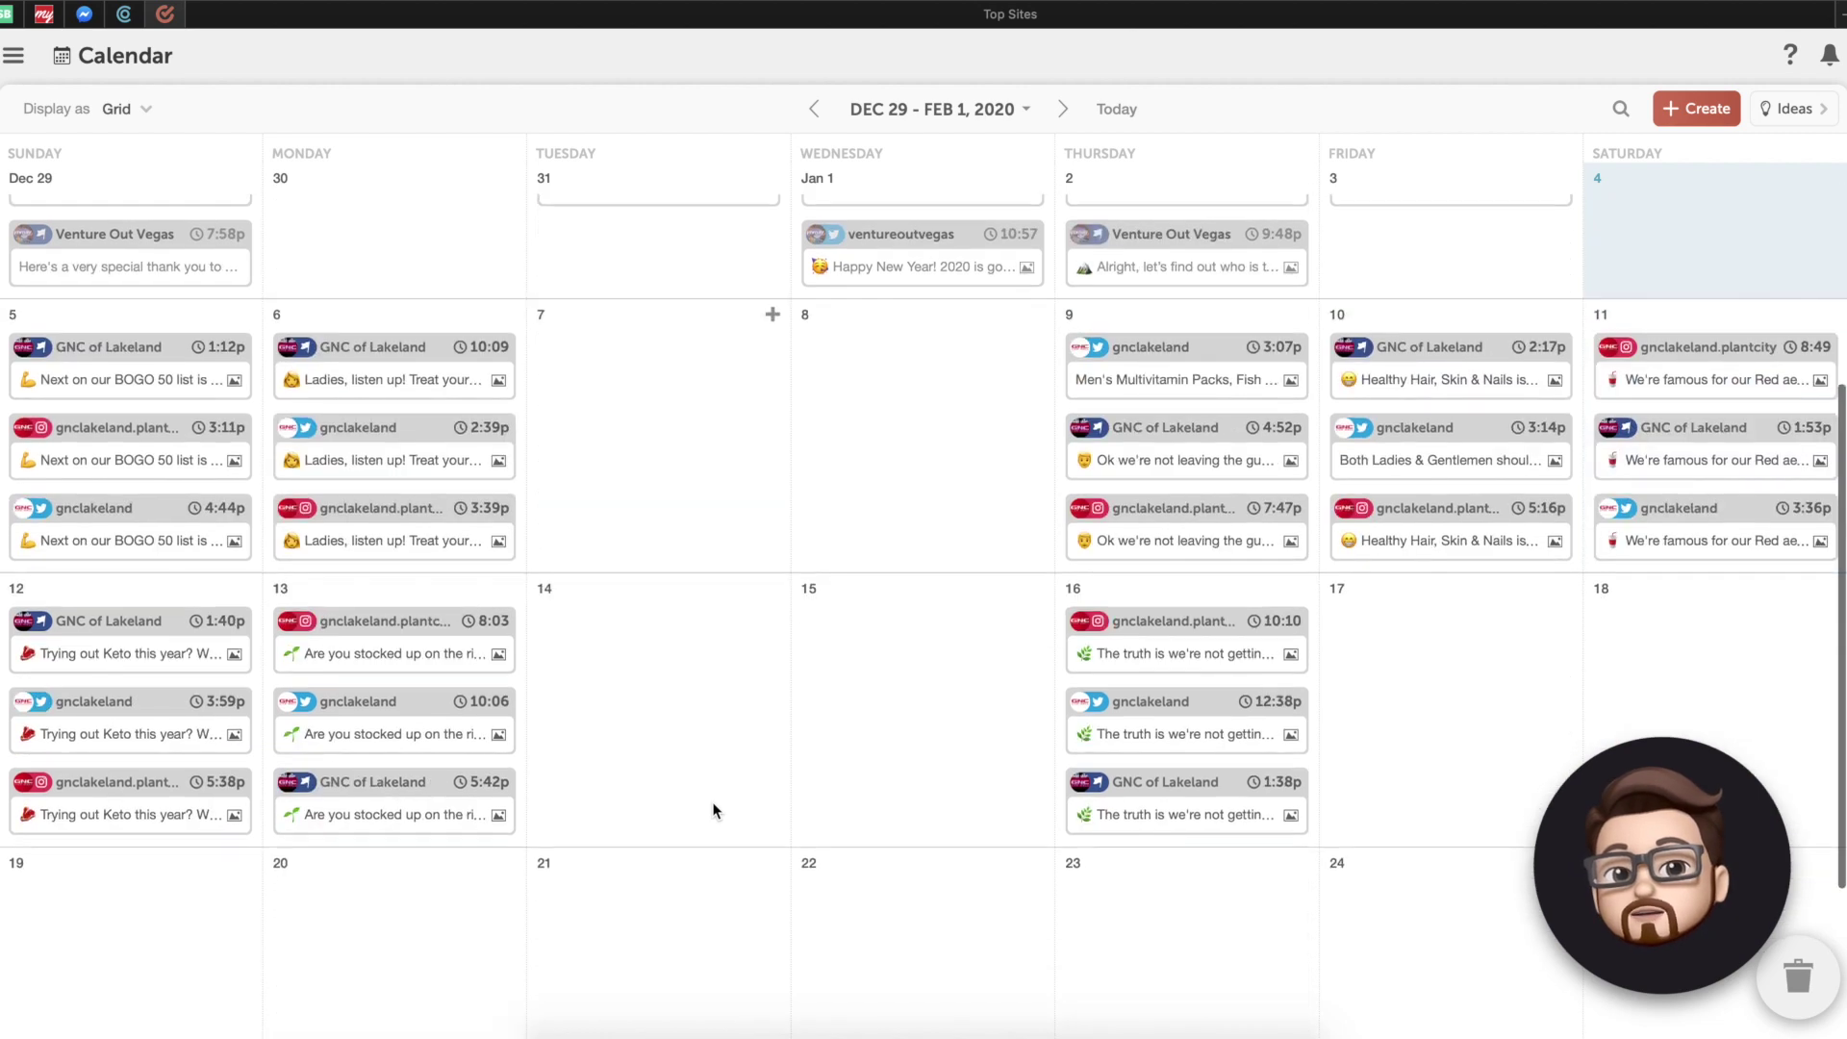
scroll(712, 806, up, 2)
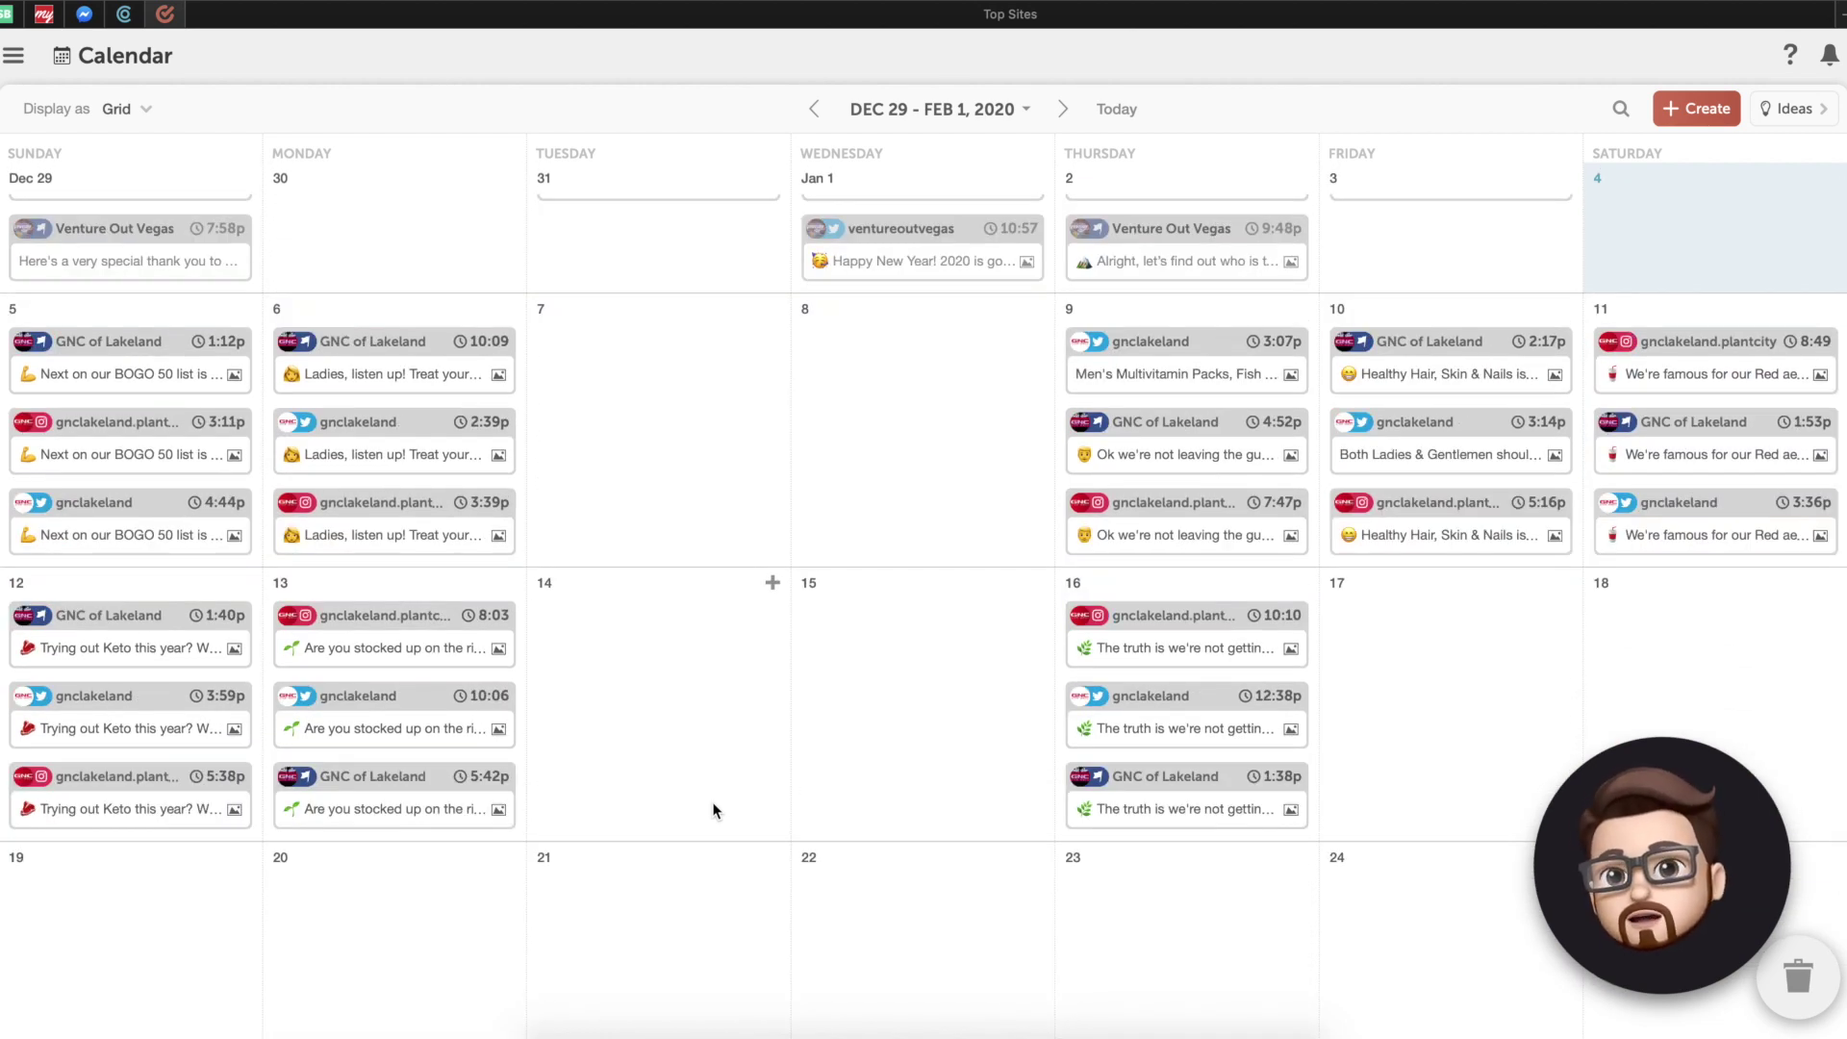
scroll(712, 801, up, 1)
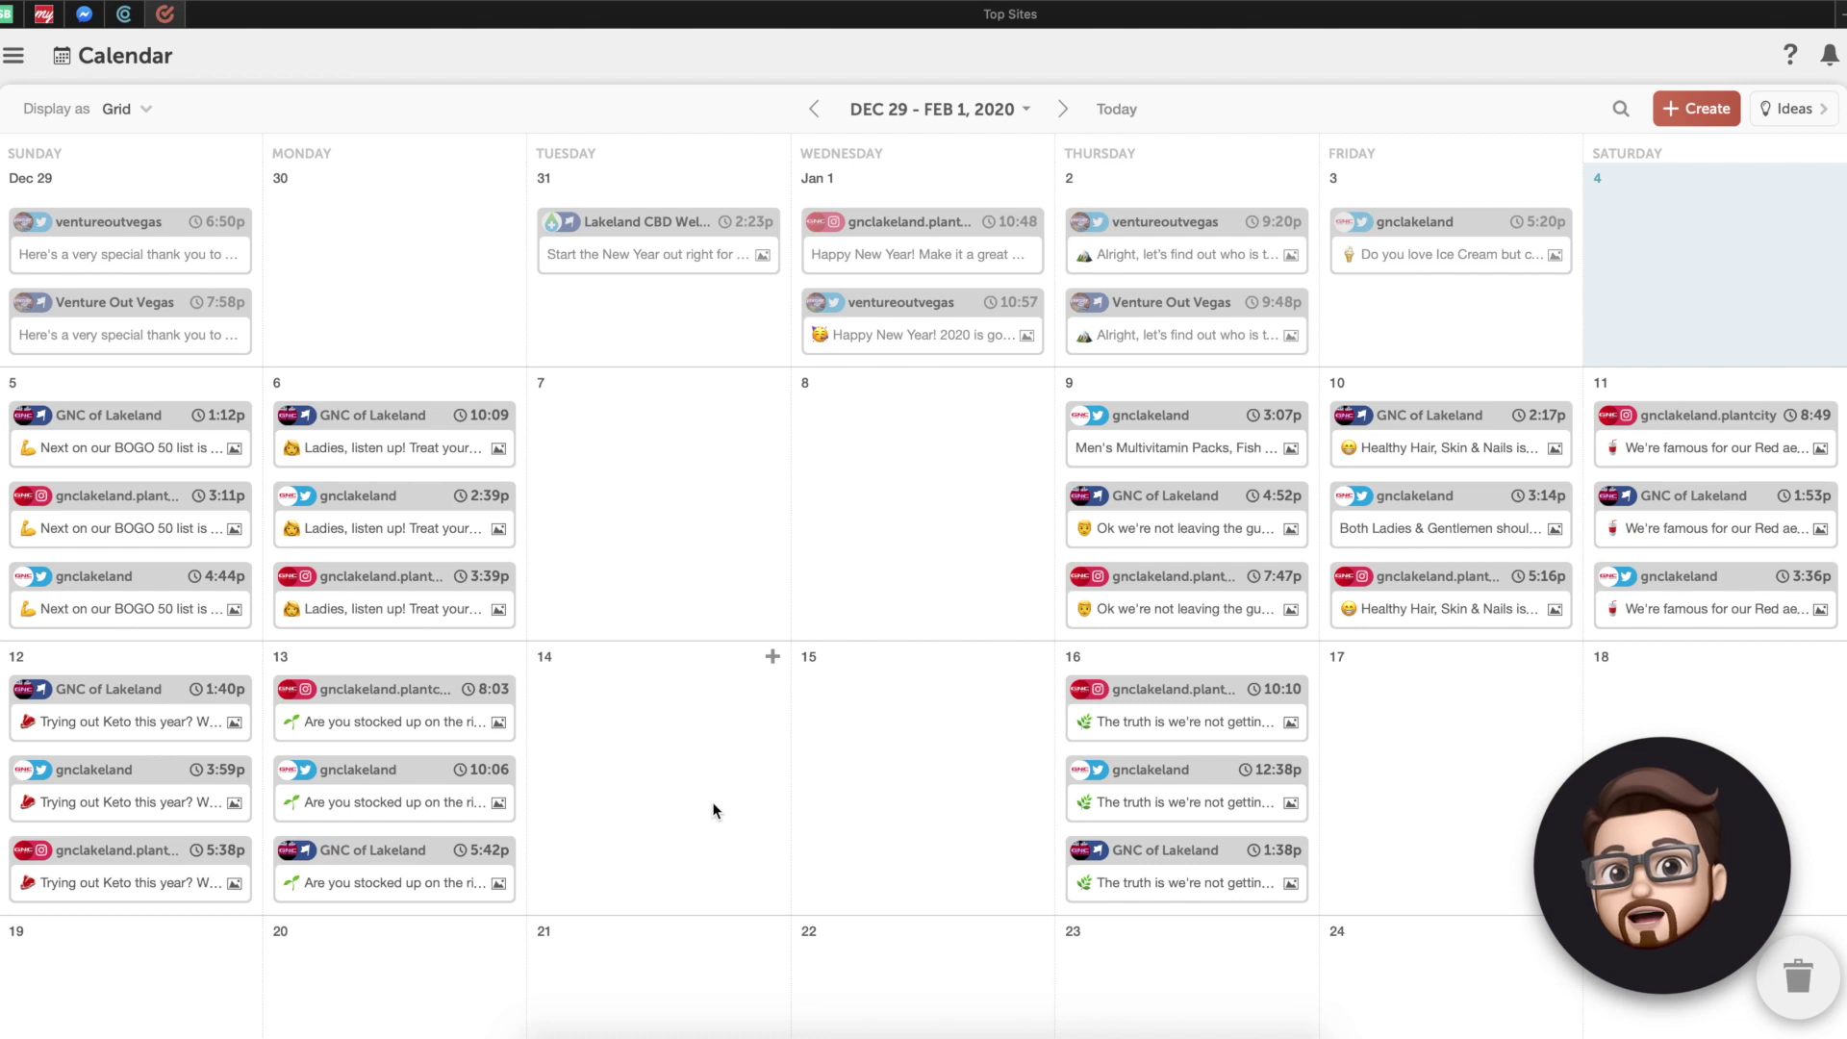
scroll(712, 800, up, 1)
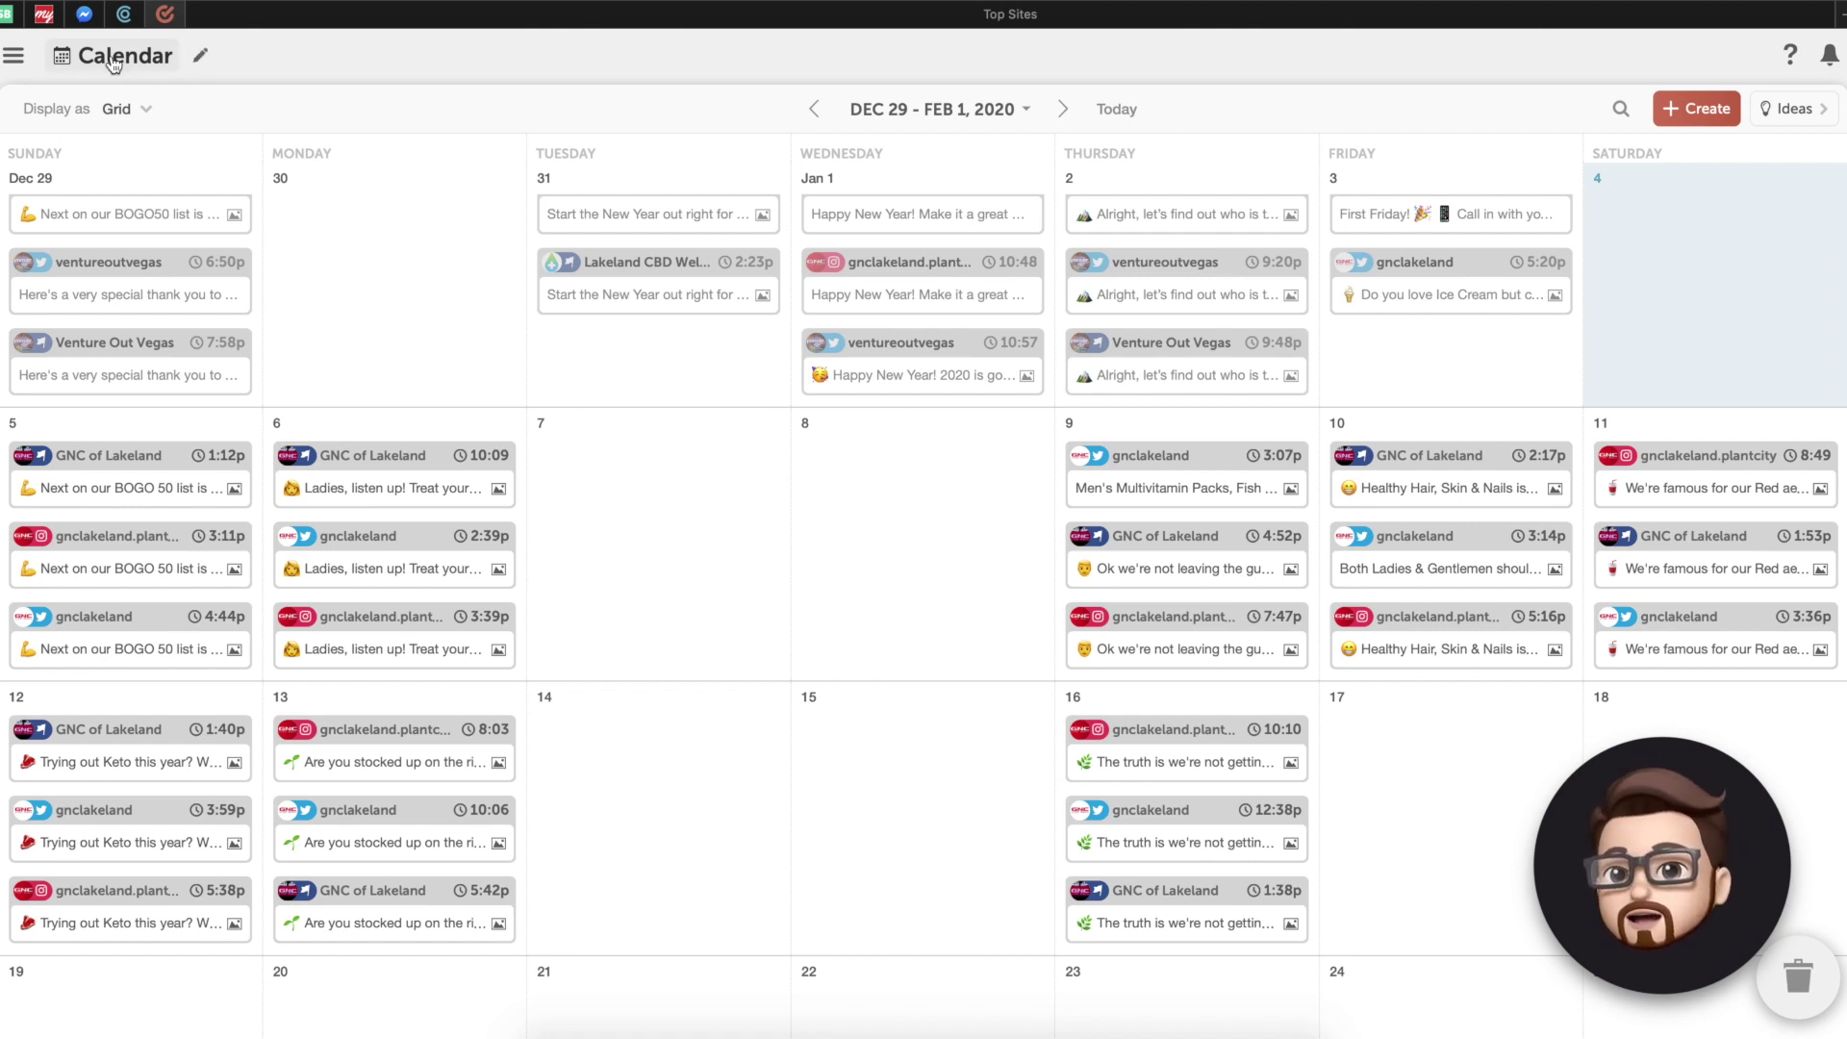
click(19, 57)
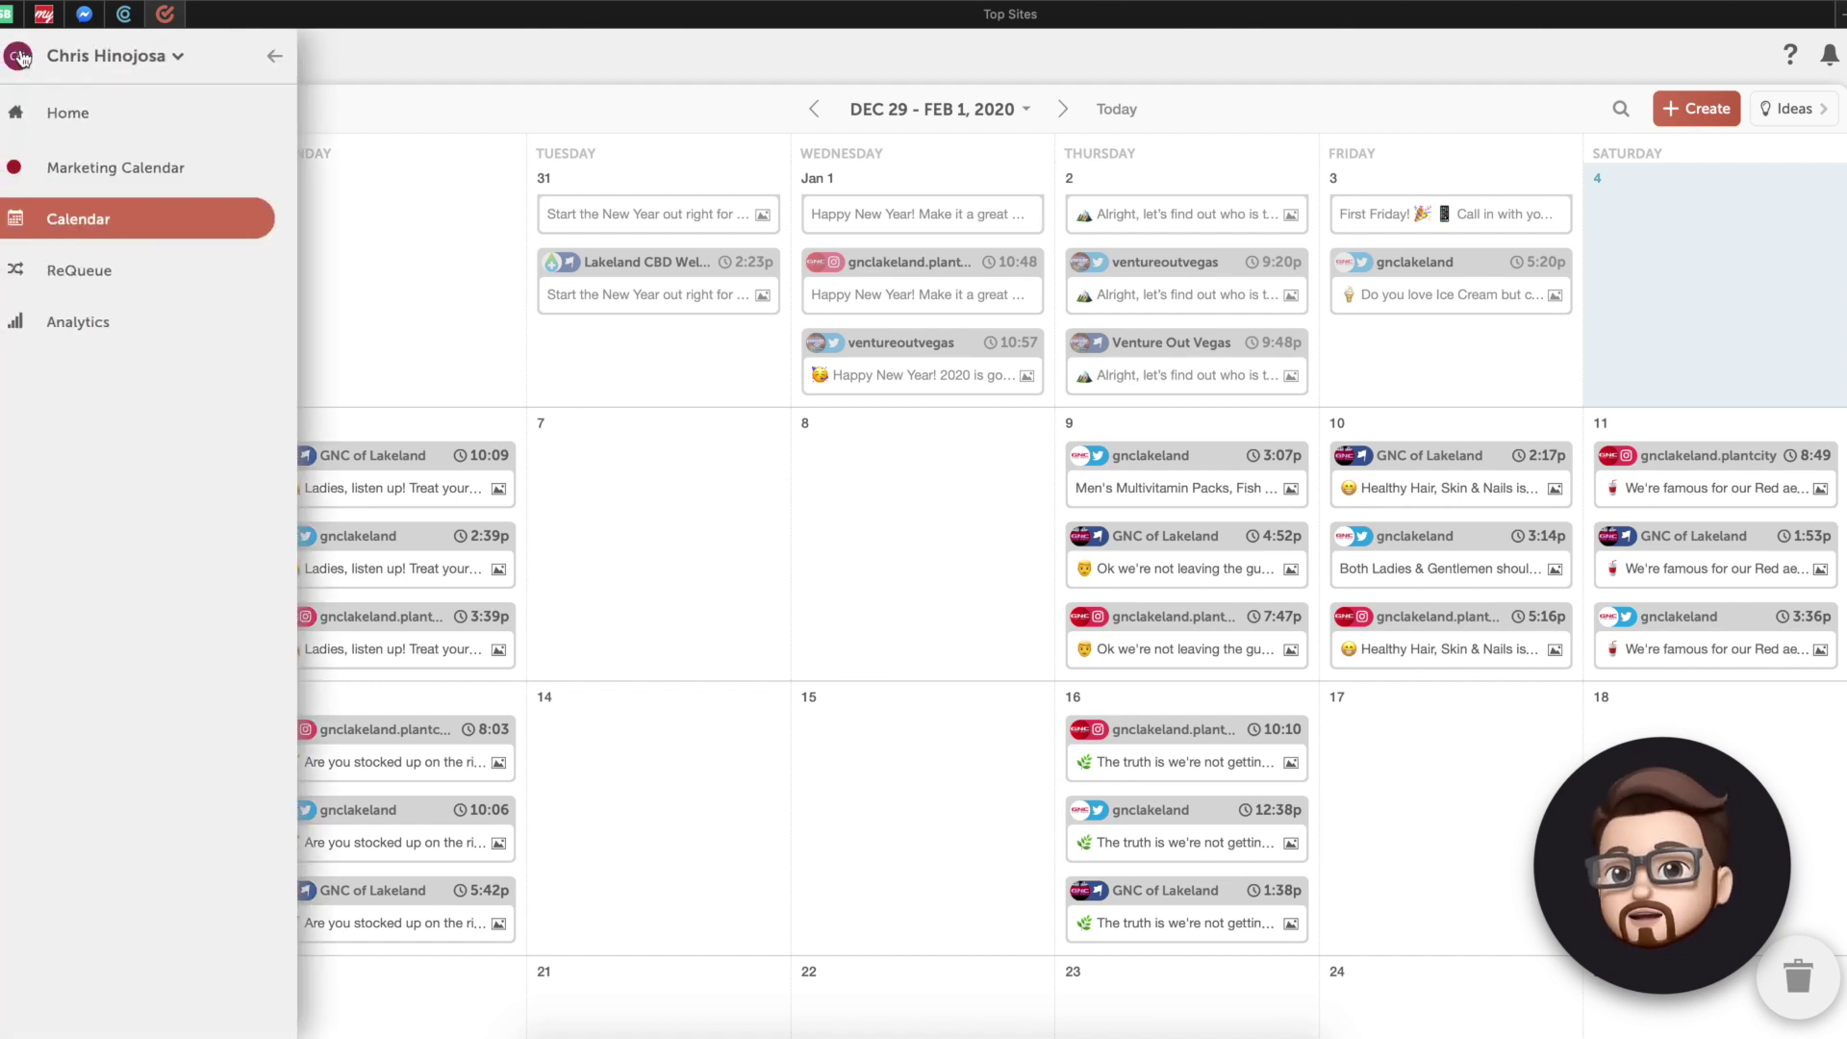
mouse_move(226, 234)
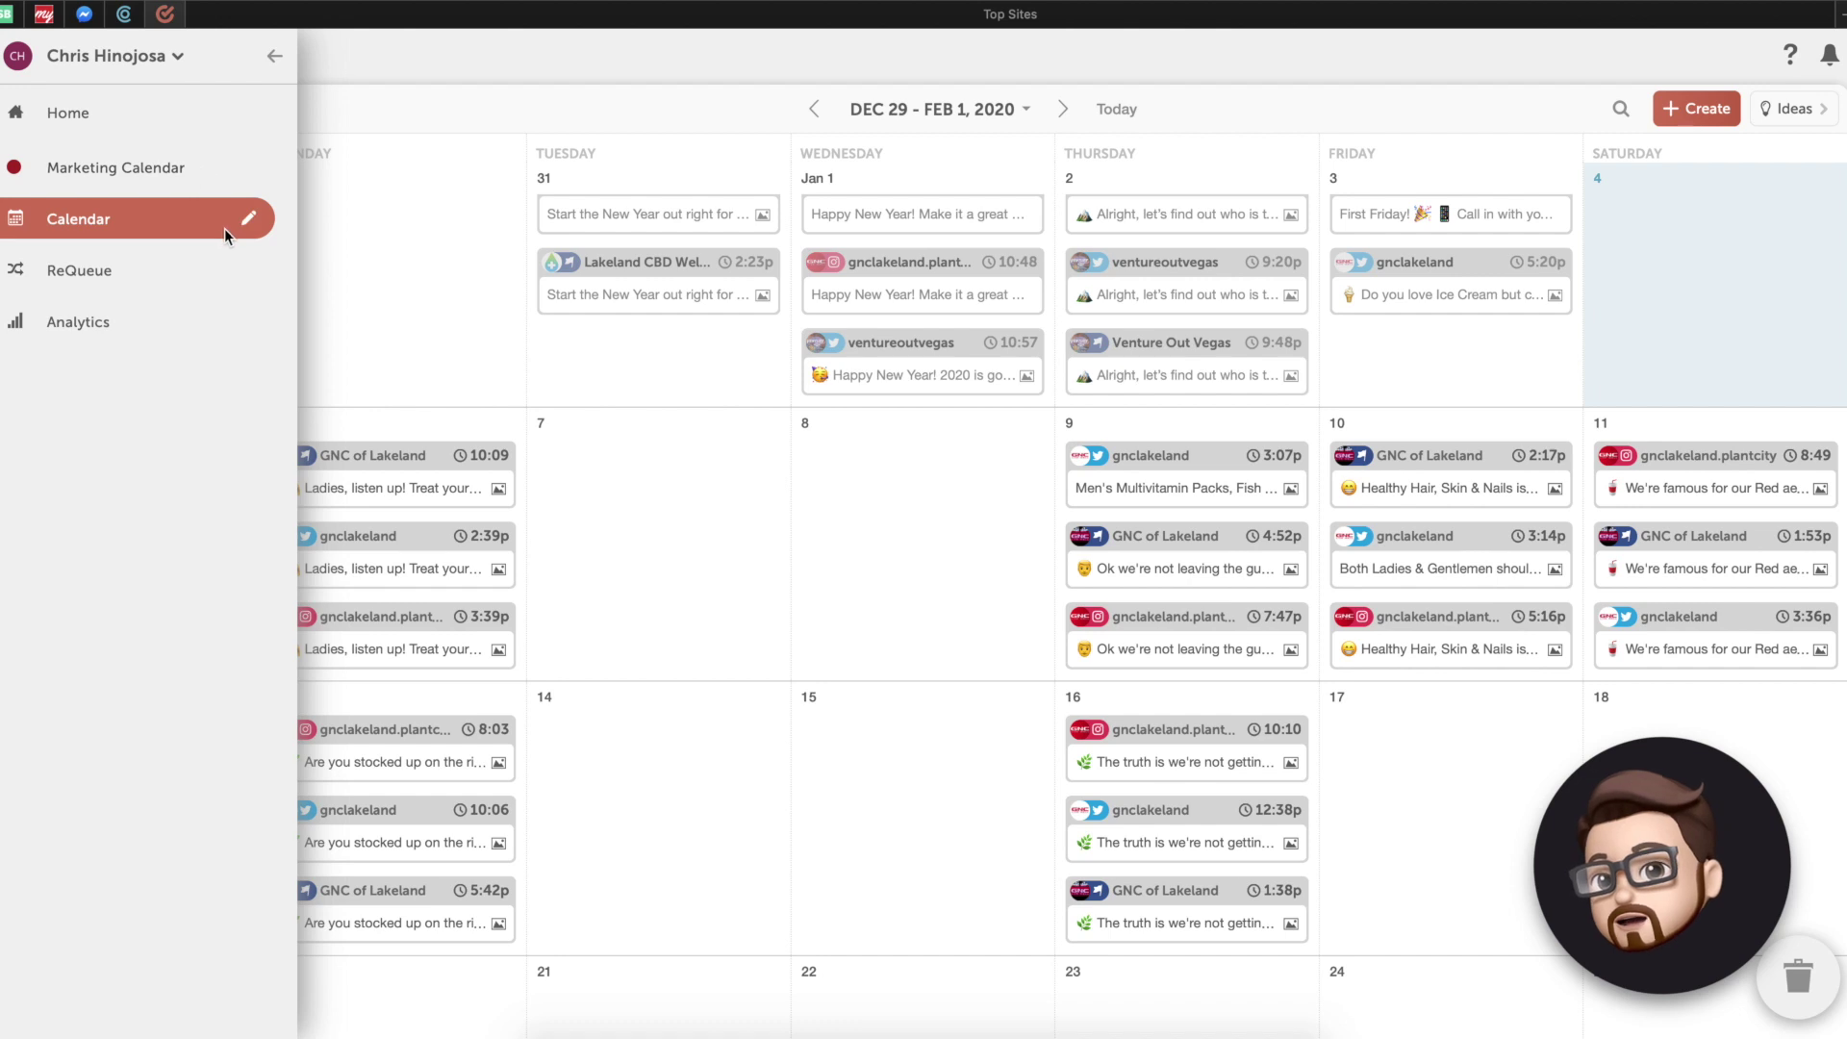
click(291, 67)
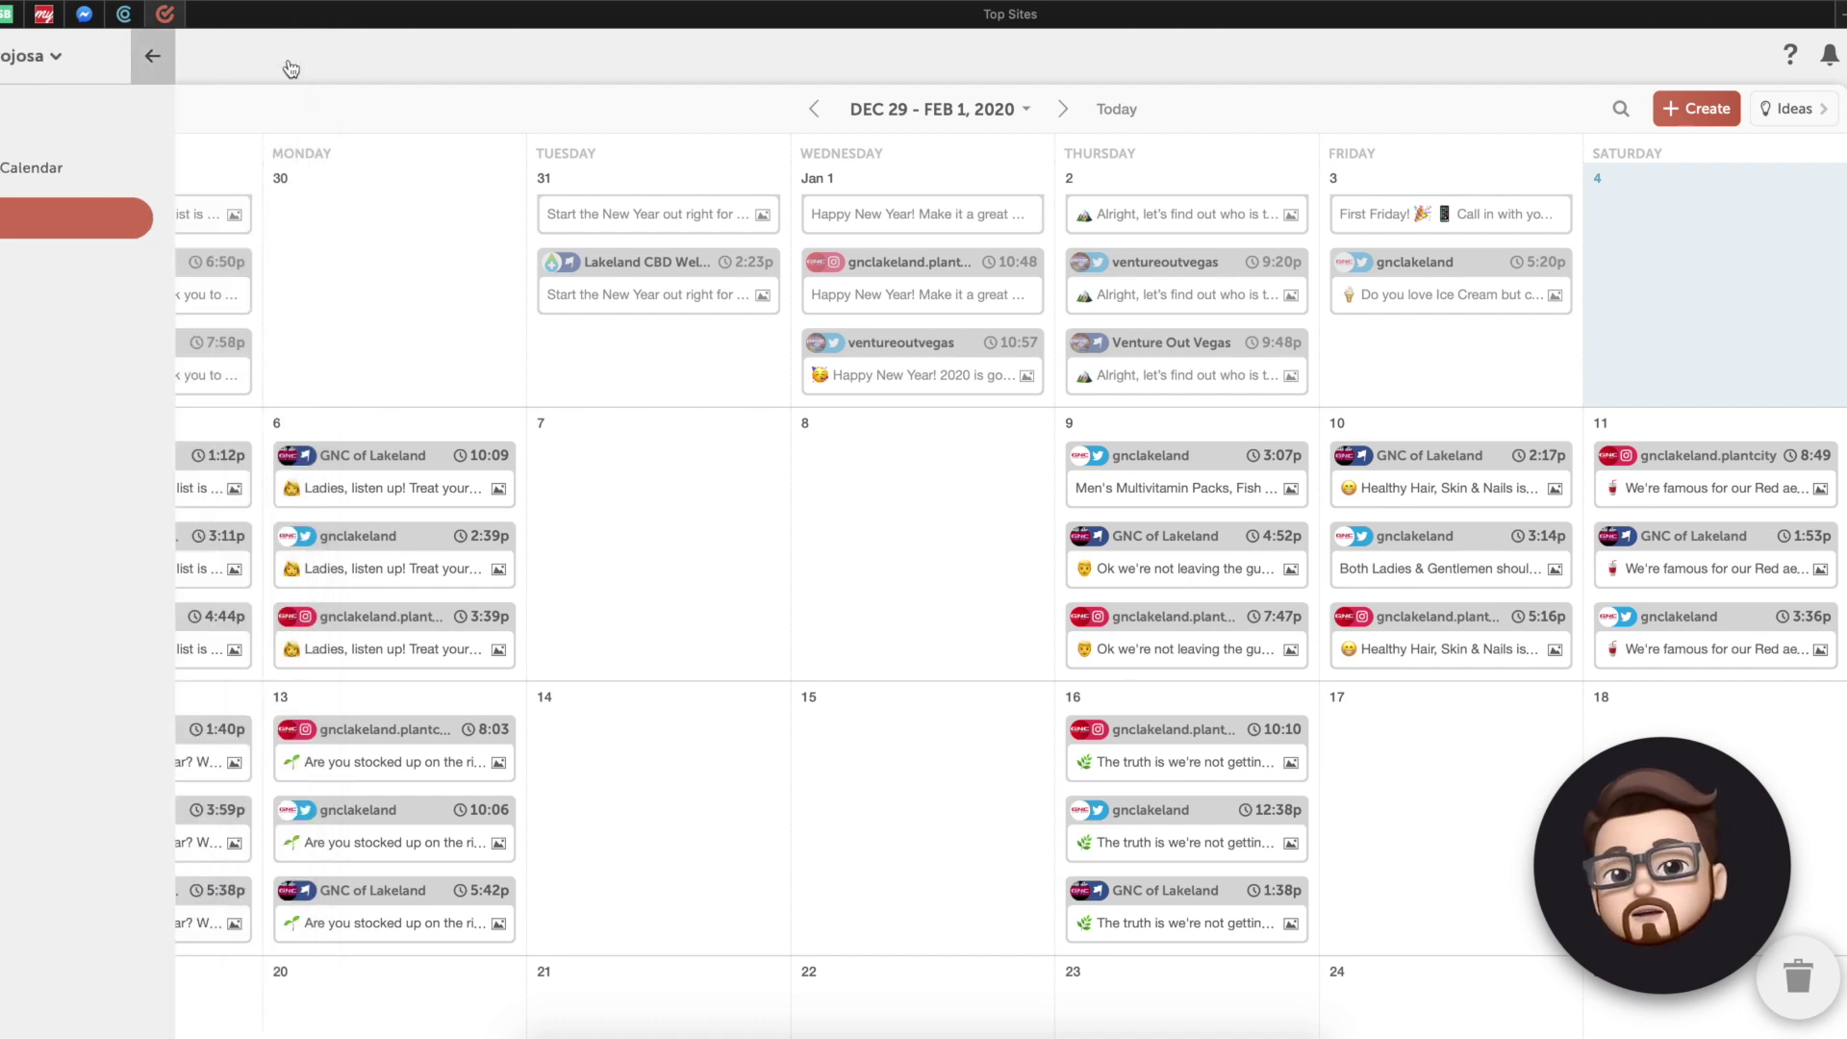
mouse_move(909, 286)
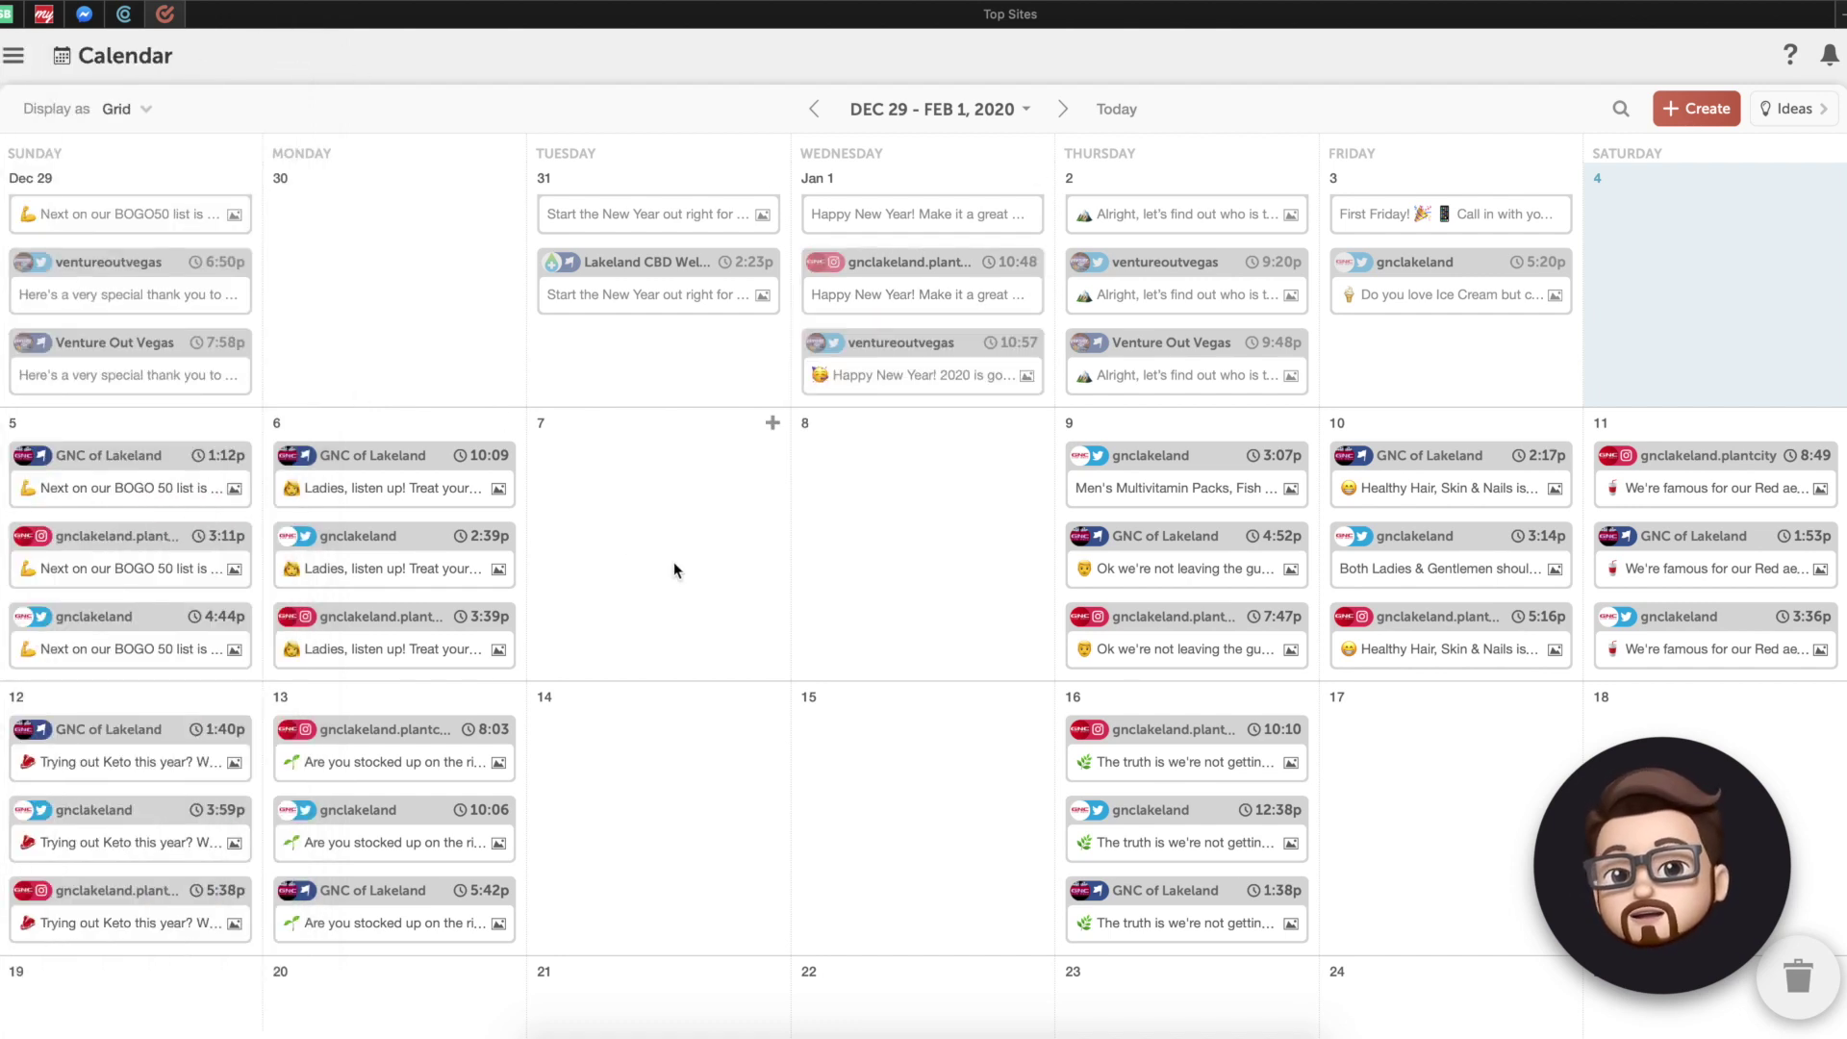